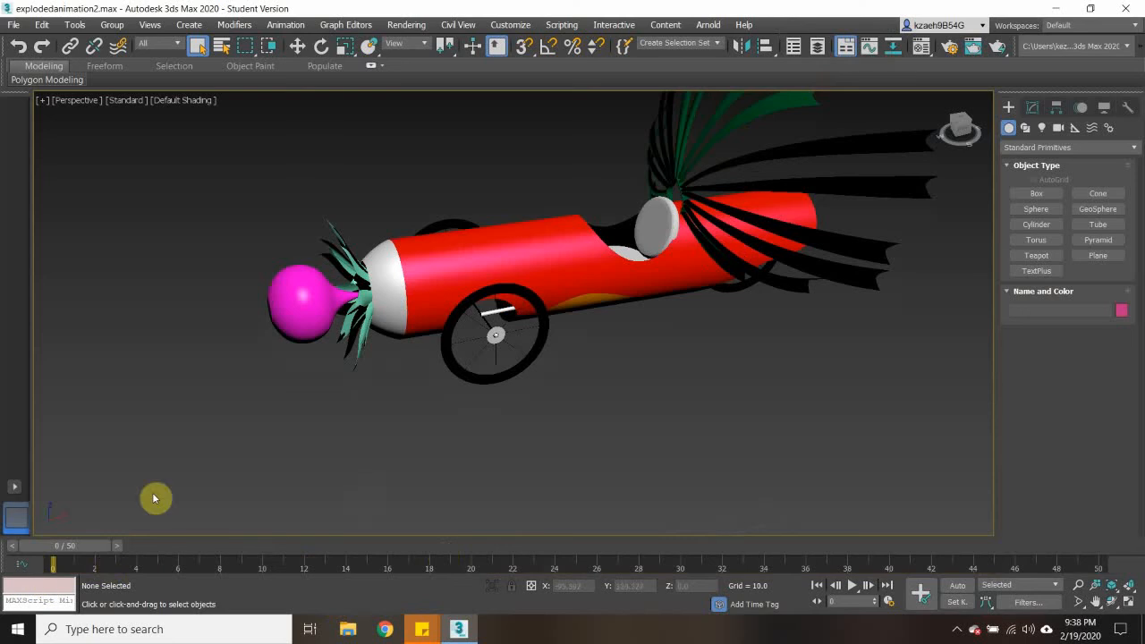
- Move the time slider to frame 50, the end of the animation range
{"action": "scroll", "coordinate": [611, 434], "scroll_direction": "down", "scroll_amount": 5}
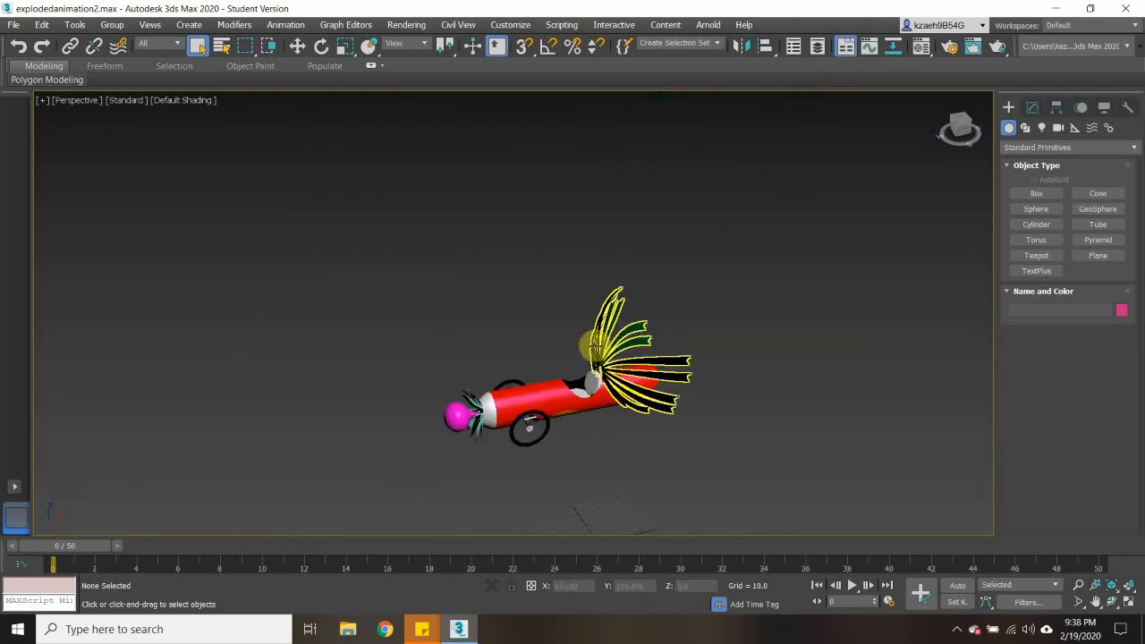
{"action": "scroll", "coordinate": [591, 344], "scroll_direction": "up", "scroll_amount": 6}
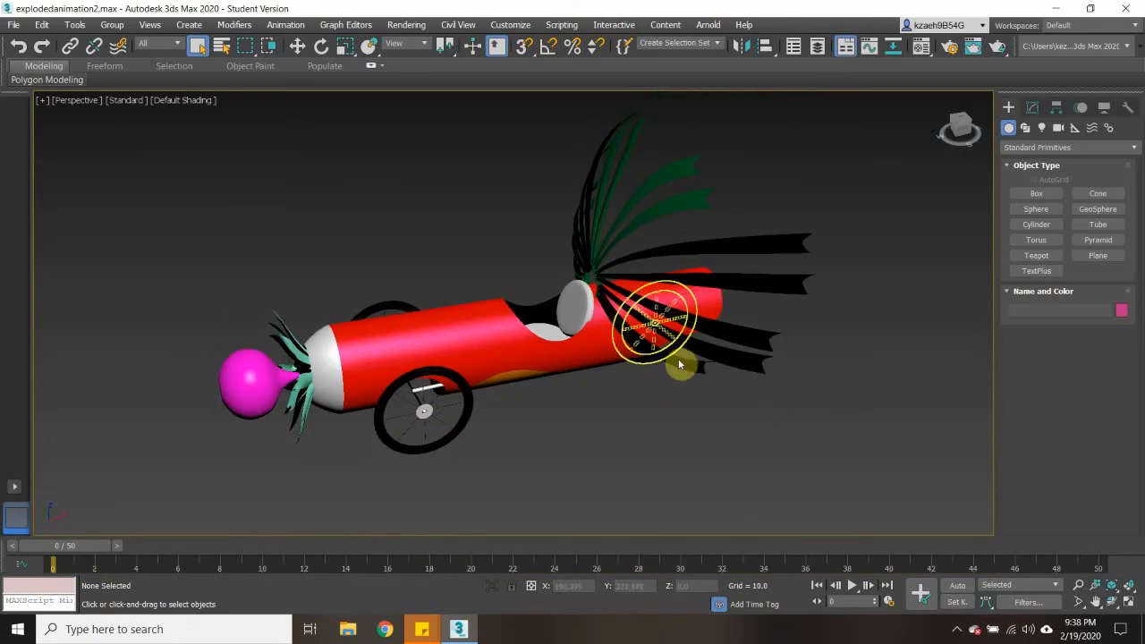
{"action": "scroll", "coordinate": [563, 212], "scroll_direction": "down", "scroll_amount": 6}
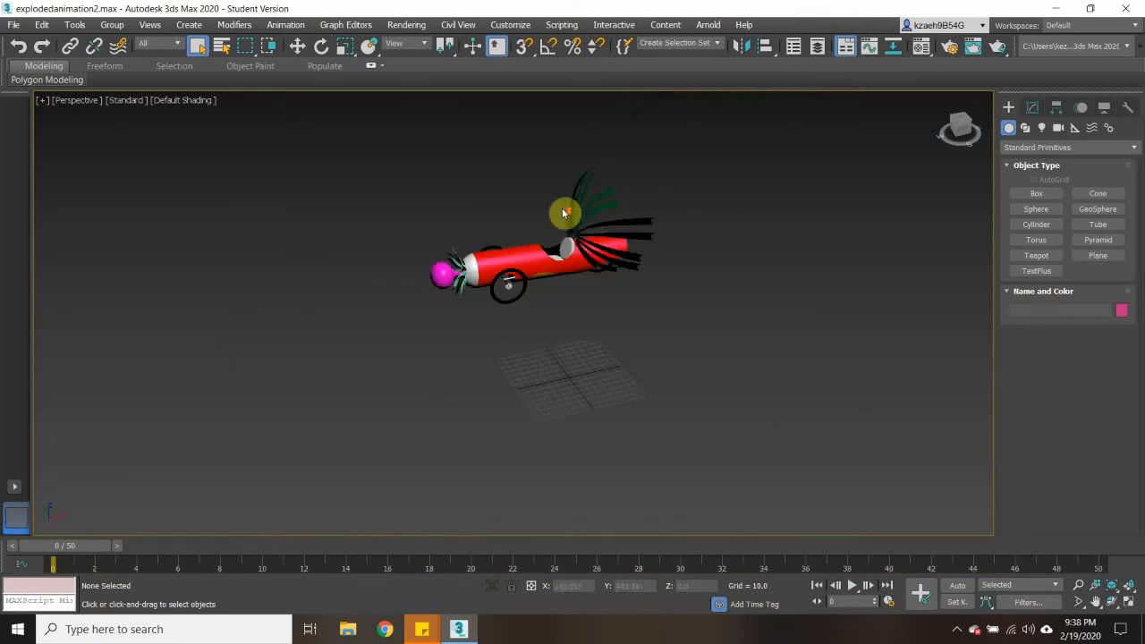
{"action": "scroll", "coordinate": [564, 212], "scroll_direction": "up", "scroll_amount": 6}
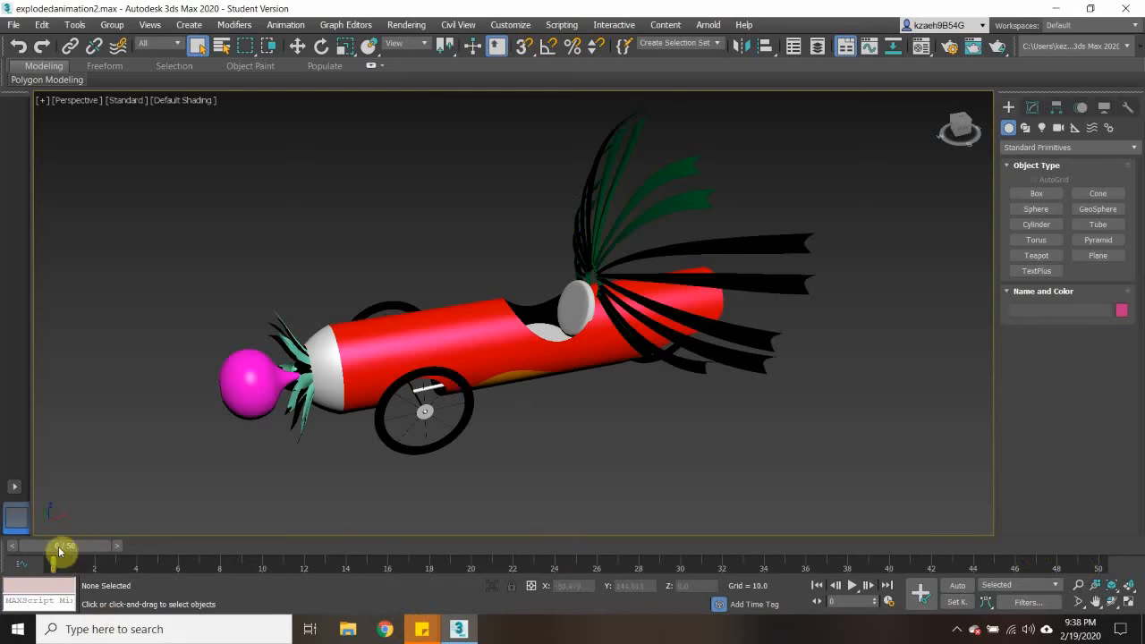
{"action": "left_click_drag", "start_coordinate": [62, 547], "coordinate": [1099, 541]}
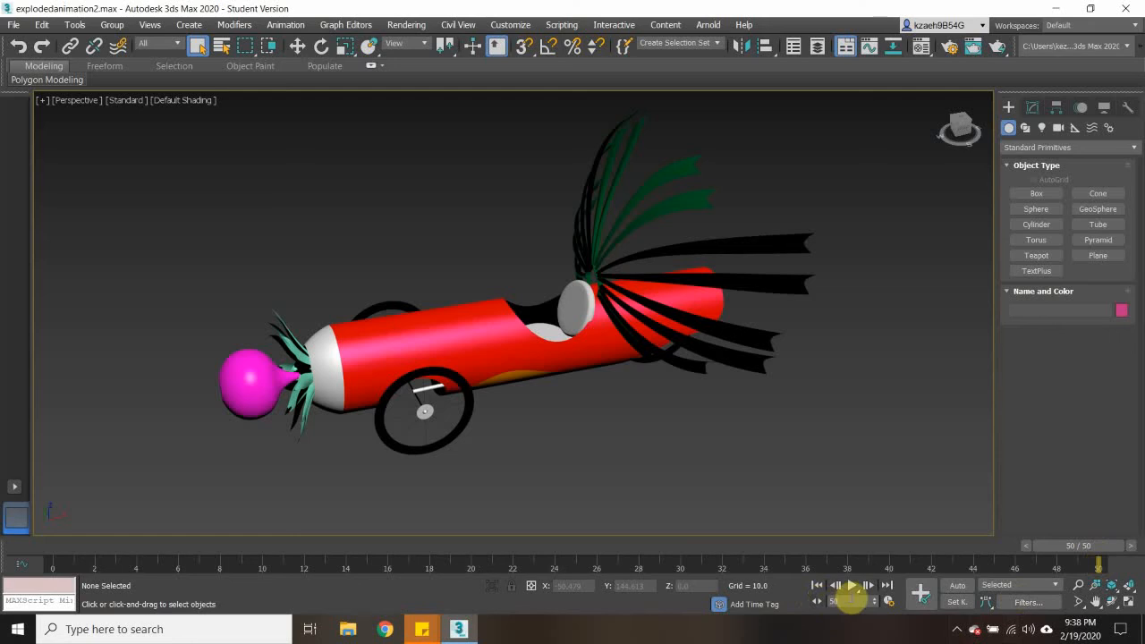
{"action": "right_click", "coordinate": [842, 603]}
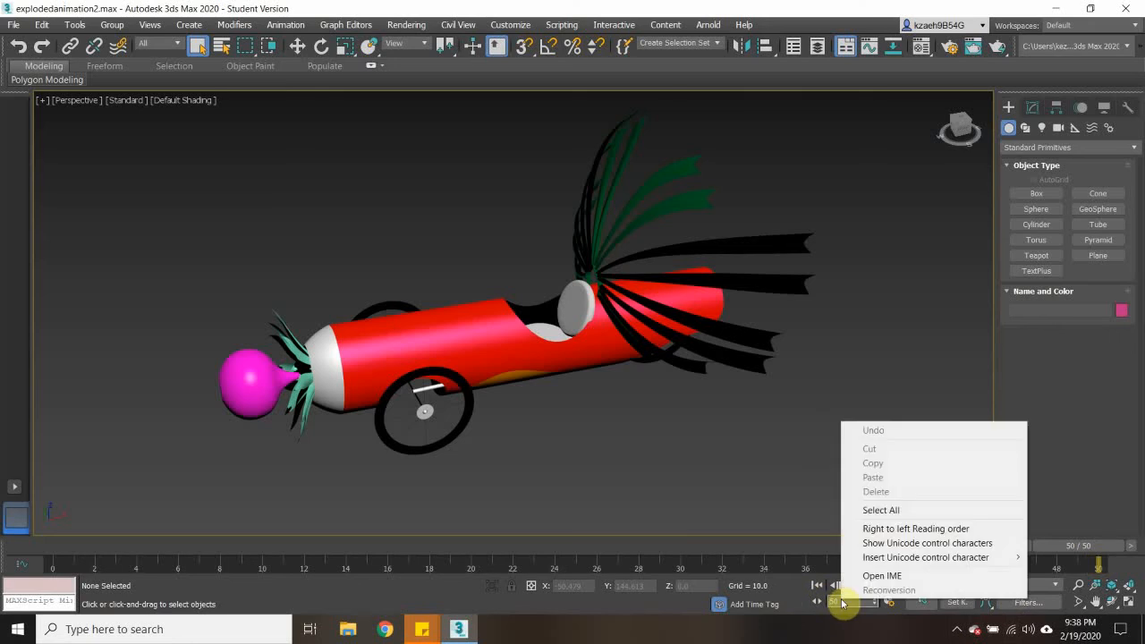
{"action": "left_click", "coordinate": [796, 605]}
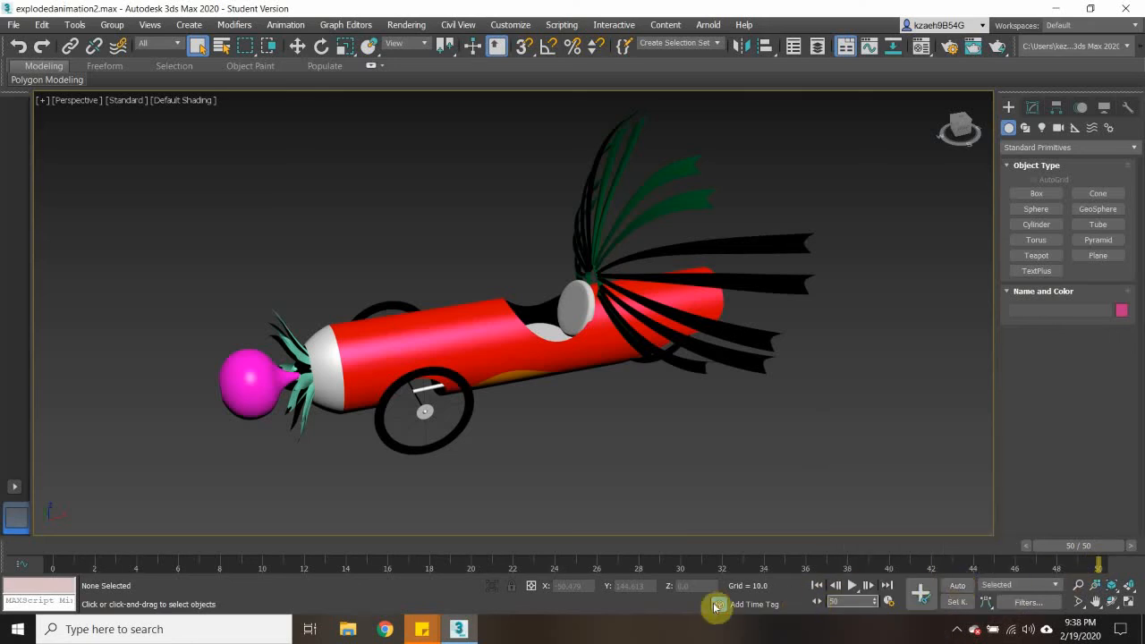
{"action": "right_click", "coordinate": [1102, 569]}
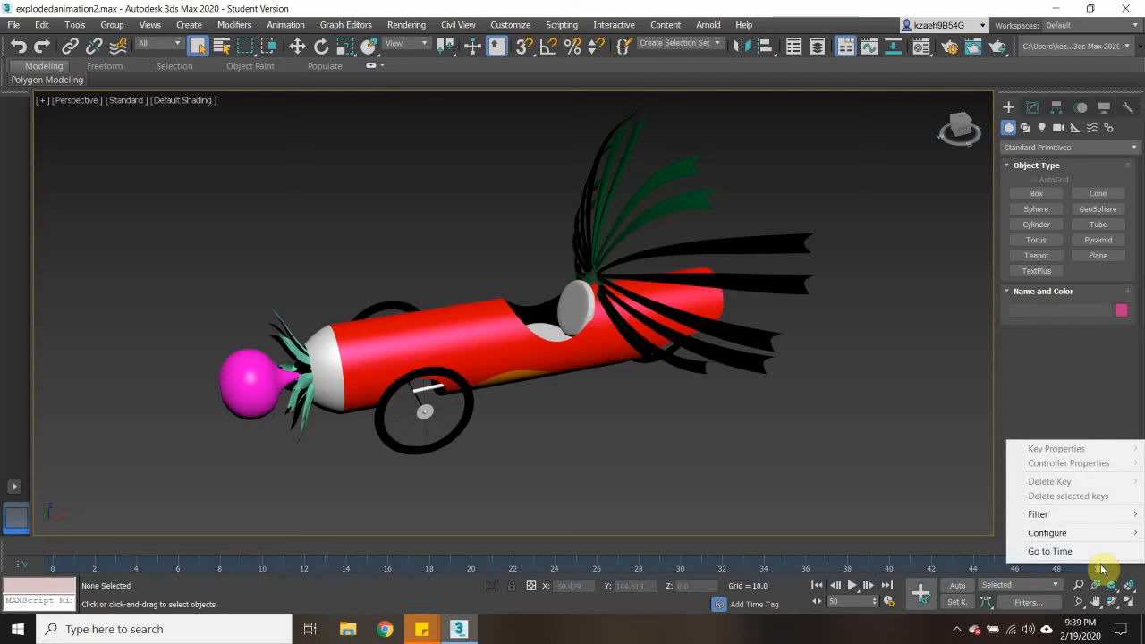
{"action": "mouse_move", "coordinate": [1074, 533]}
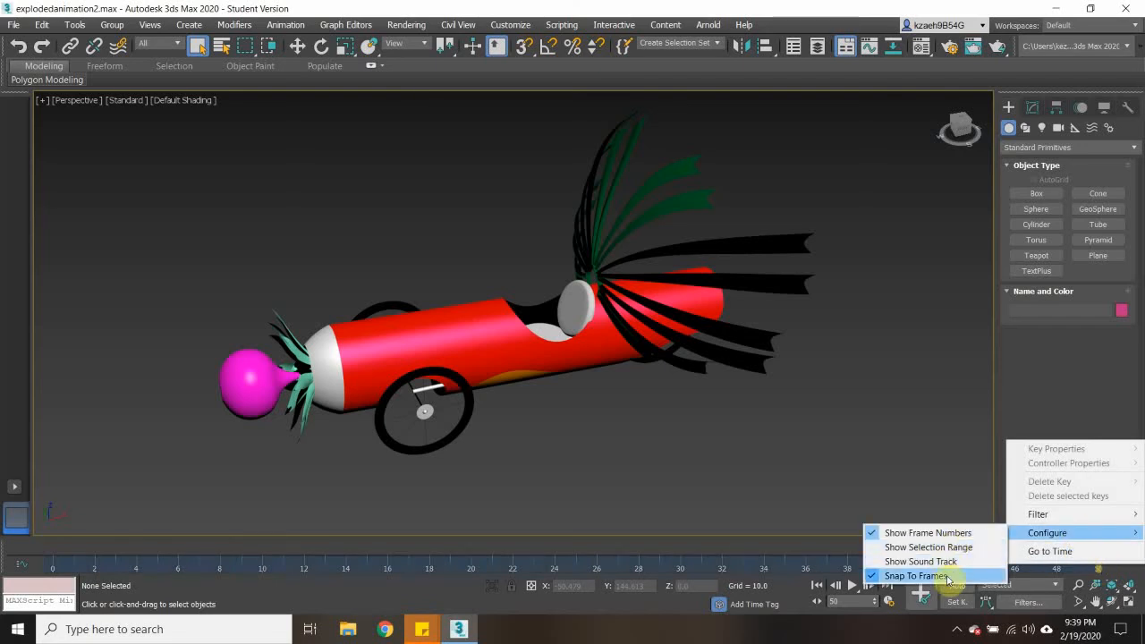
{"action": "left_click", "coordinate": [909, 505]}
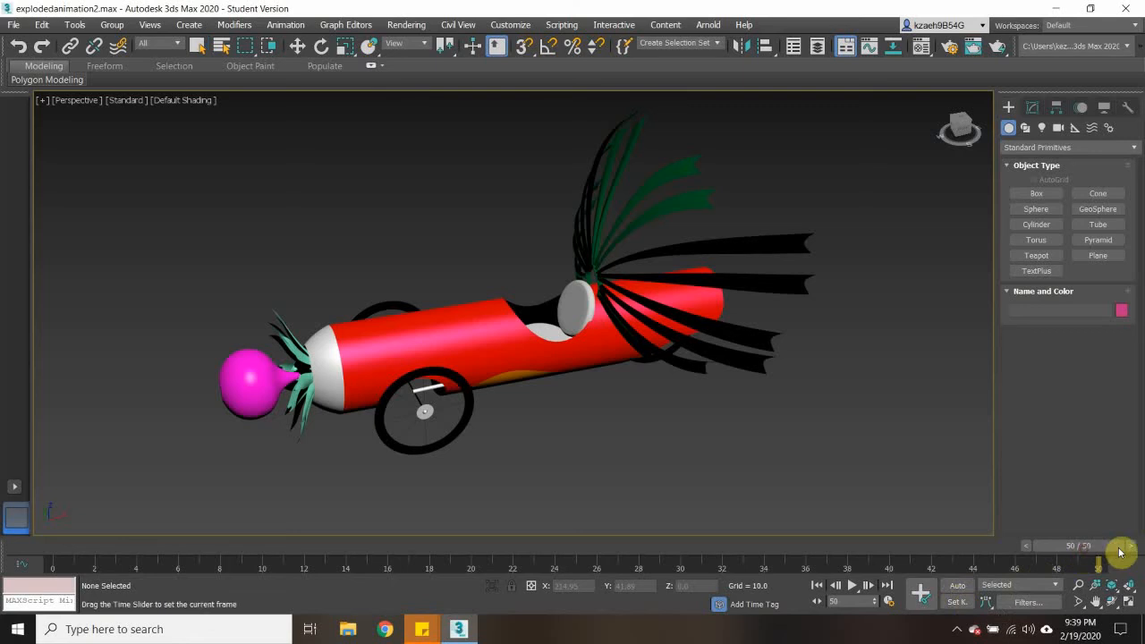
- Turn on Set Key mode and set keys at frame 50 for the flower, plant and frontcap objects
{"action": "left_click", "coordinate": [956, 605]}
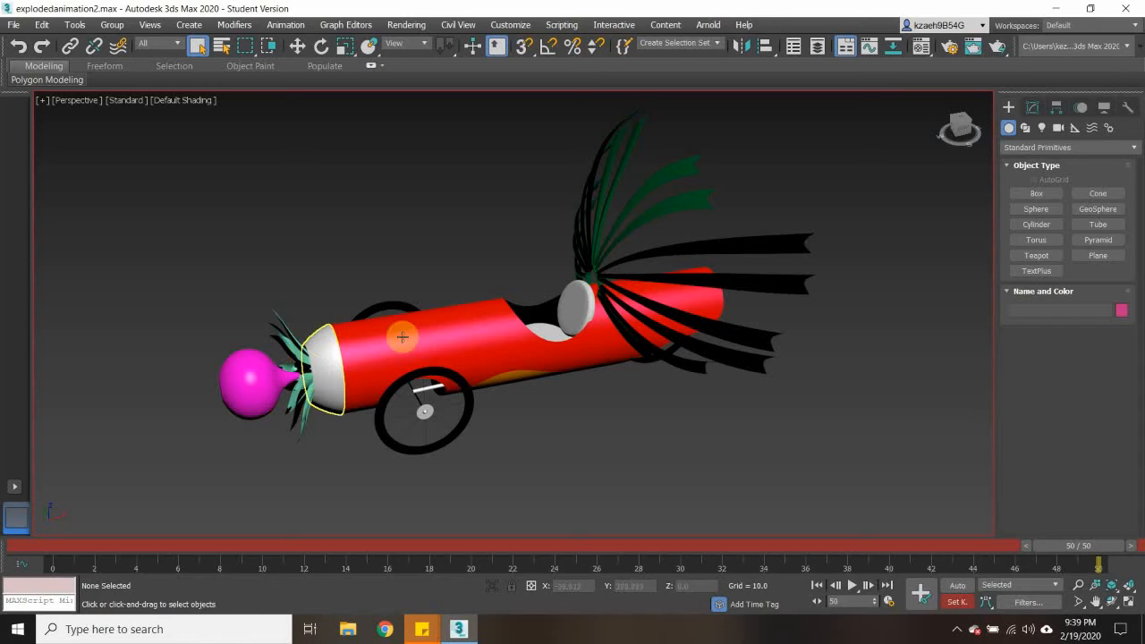
{"action": "left_click", "coordinate": [255, 376]}
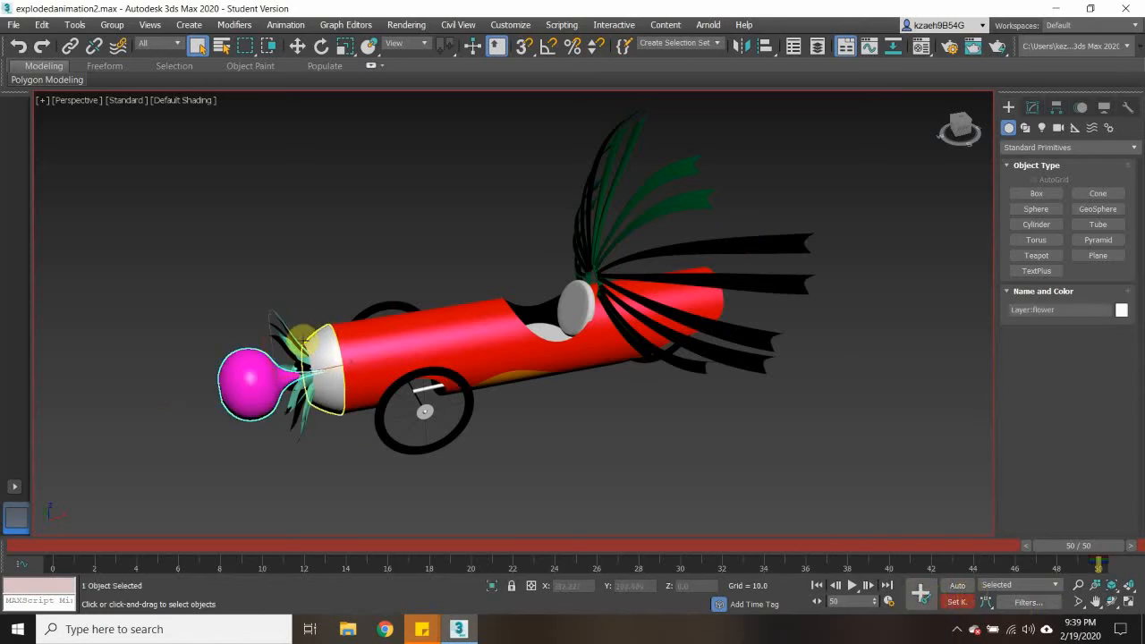
{"action": "left_click", "coordinate": [289, 331]}
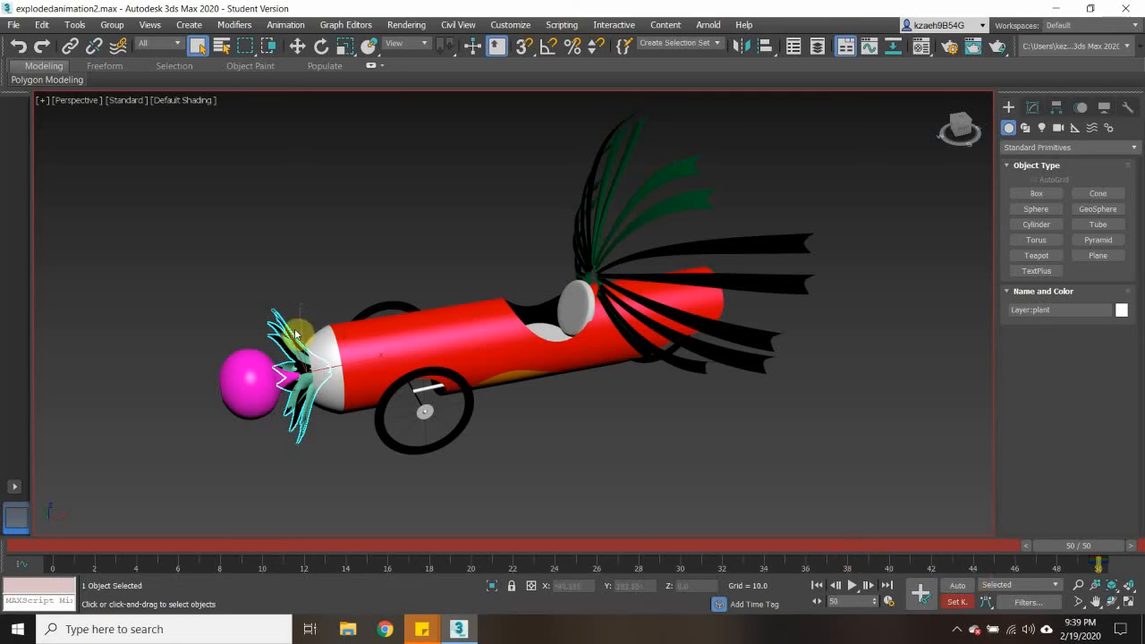
{"action": "left_click", "coordinate": [322, 345]}
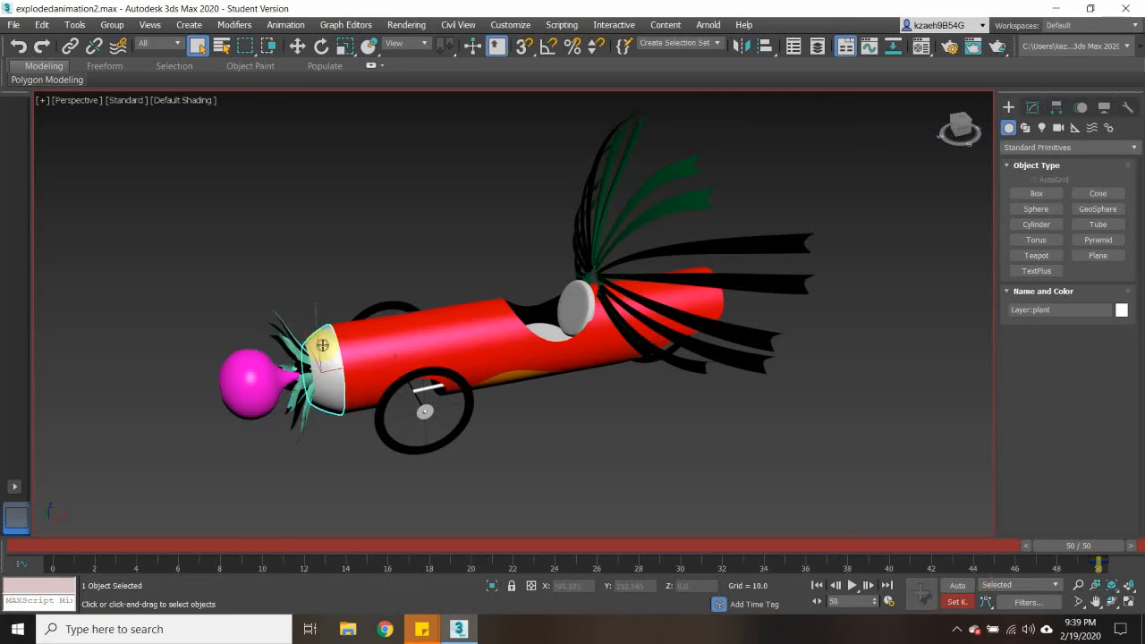
{"action": "left_click", "coordinate": [923, 594]}
- Set frame 50 keys for the red body skin, the bottom cap and the right front wheel
{"action": "left_click", "coordinate": [362, 356]}
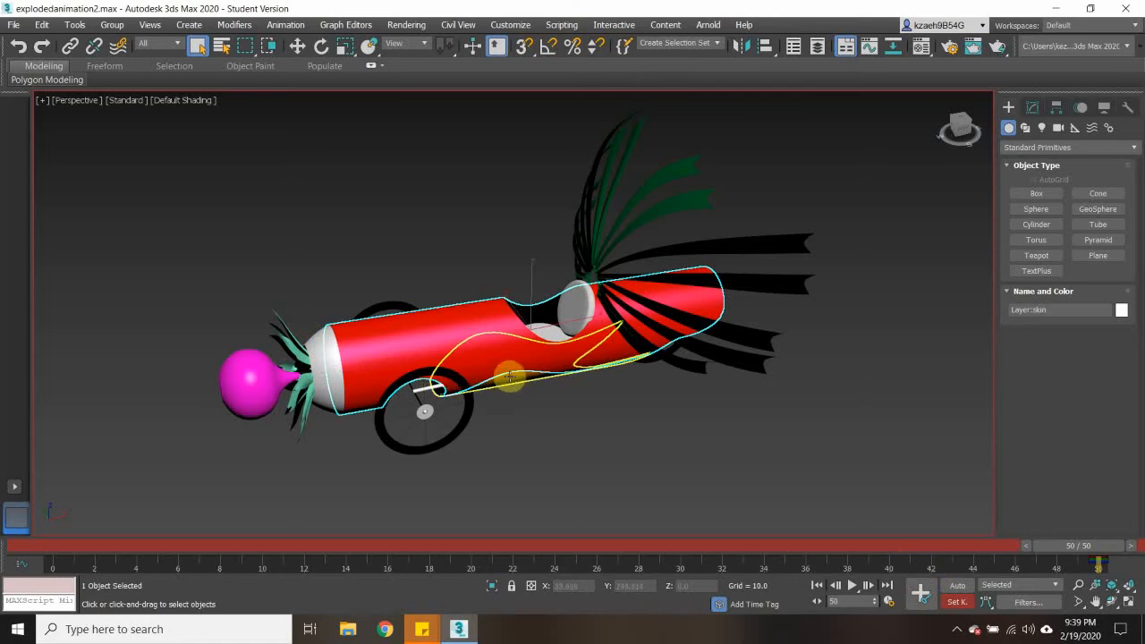
{"action": "left_click", "coordinate": [510, 374]}
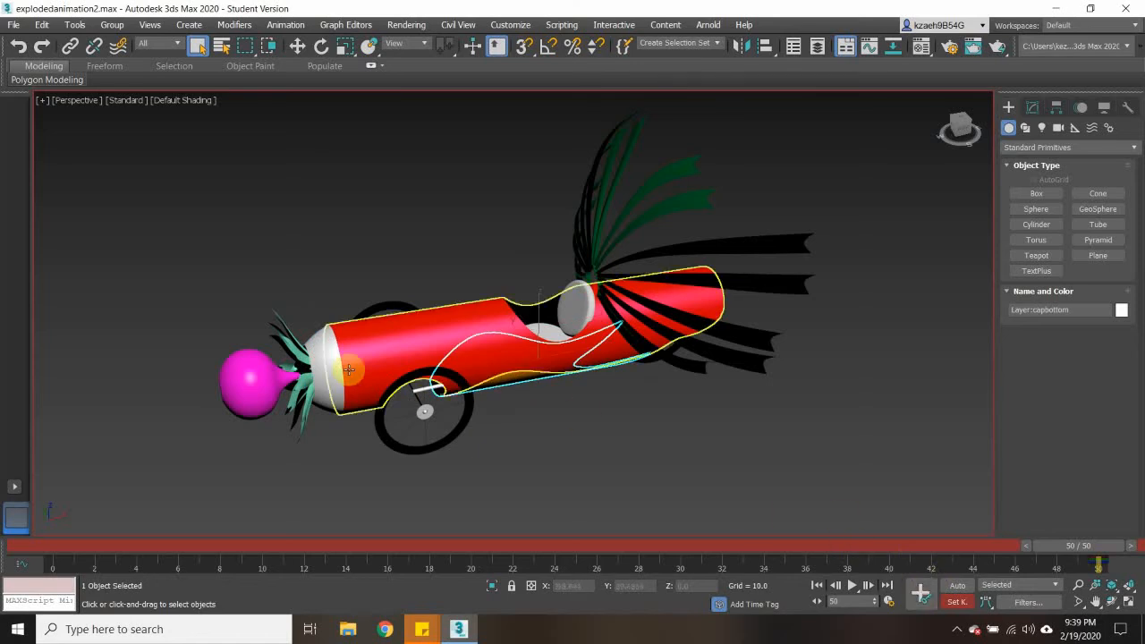
{"action": "left_click", "coordinate": [434, 454]}
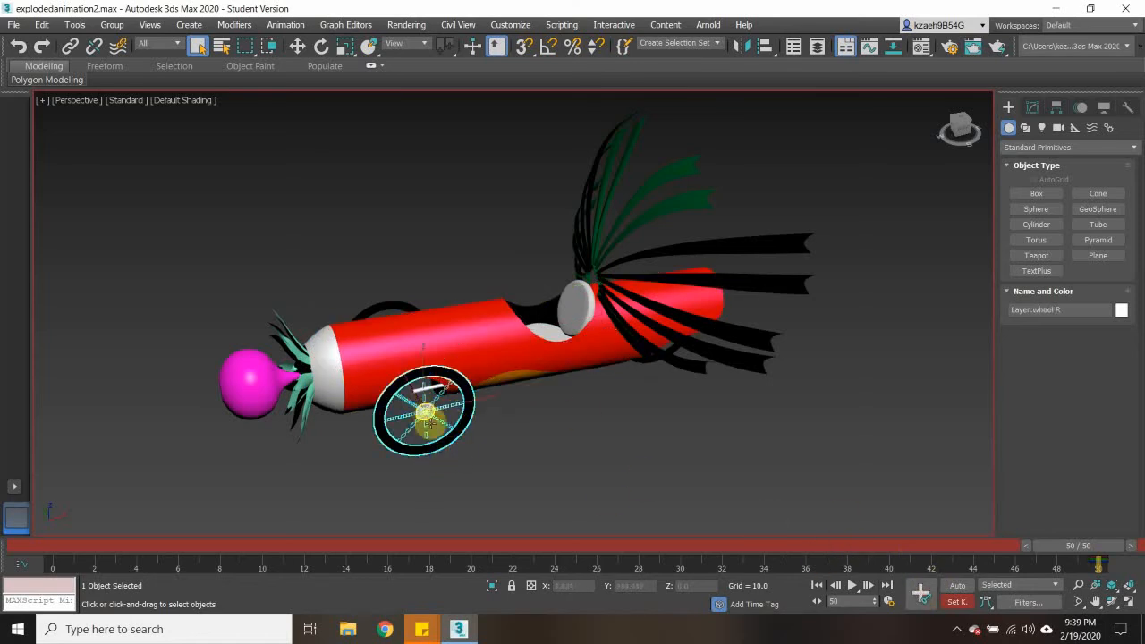
- Set frame 50 keys for the wheel caps, the right disc brake and the white tubular frame
{"action": "scroll", "coordinate": [421, 407], "scroll_direction": "up", "scroll_amount": 5}
{"action": "scroll", "coordinate": [425, 412], "scroll_direction": "up", "scroll_amount": 2}
{"action": "left_click", "coordinate": [440, 434]}
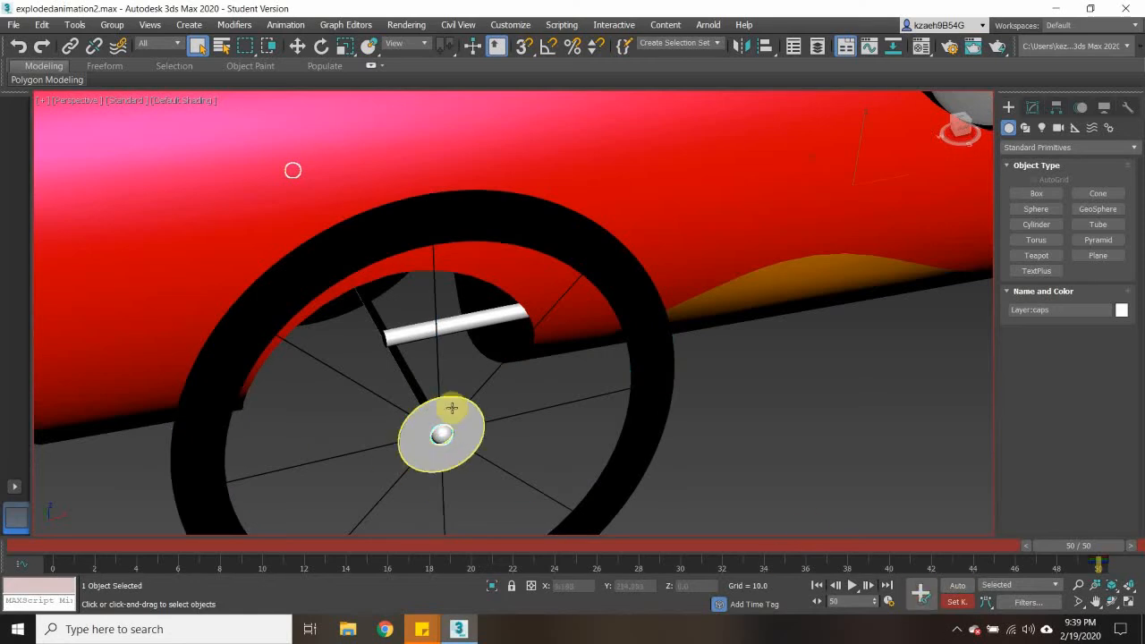
{"action": "left_click", "coordinate": [920, 594]}
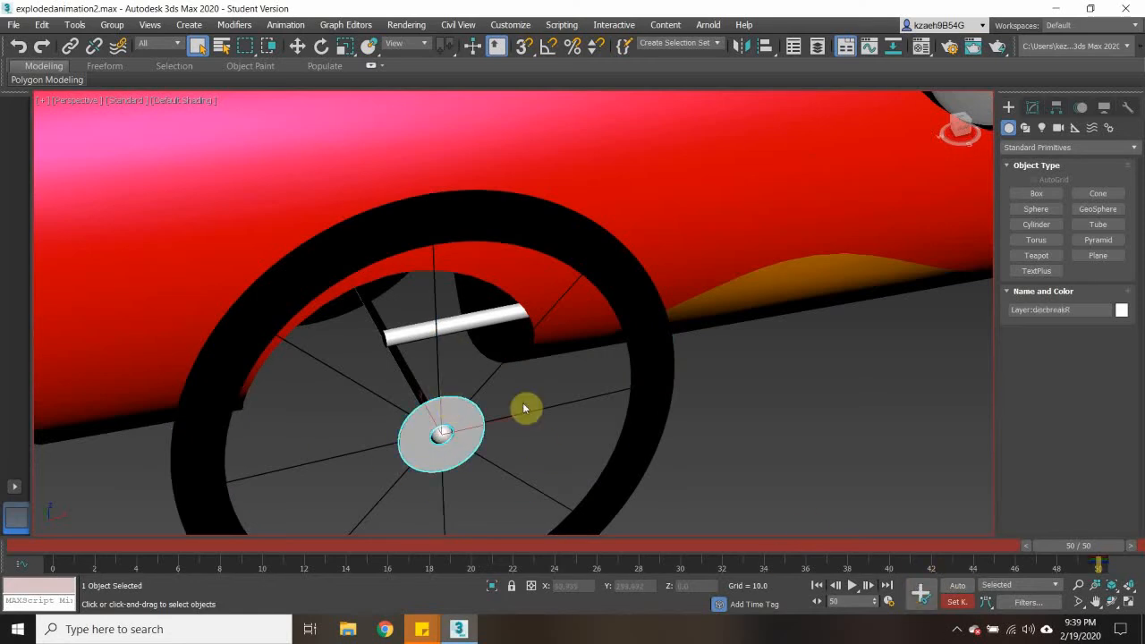
{"action": "left_click", "coordinate": [401, 332]}
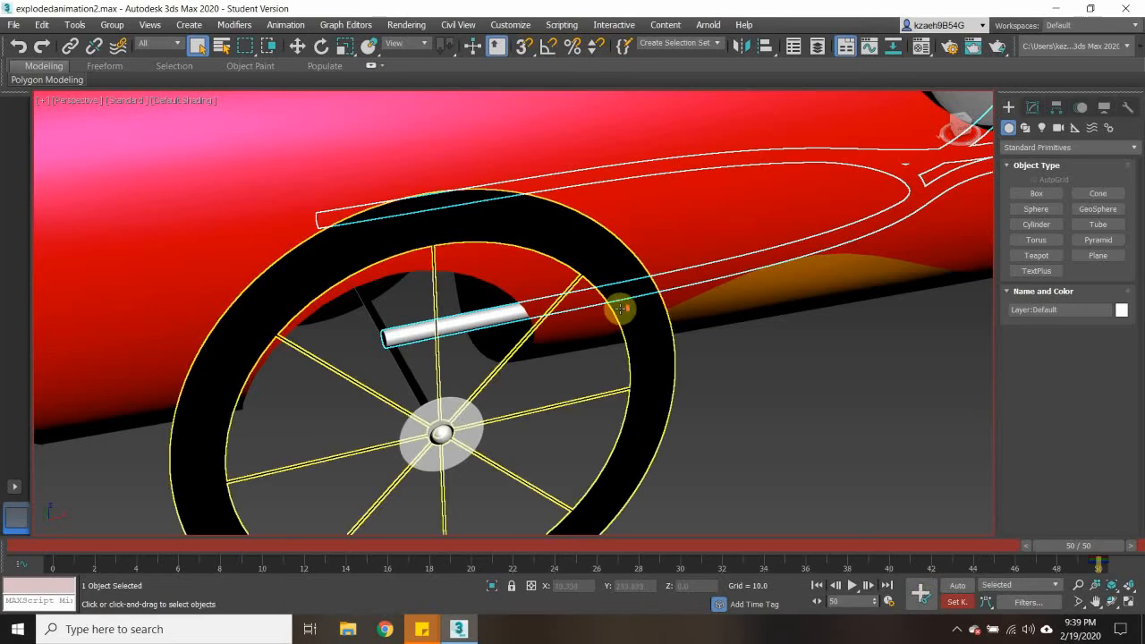
- Set frame 50 keys for the seat and the tail feathers
{"action": "scroll", "coordinate": [626, 307], "scroll_direction": "down", "scroll_amount": 8}
{"action": "left_click", "coordinate": [767, 198]}
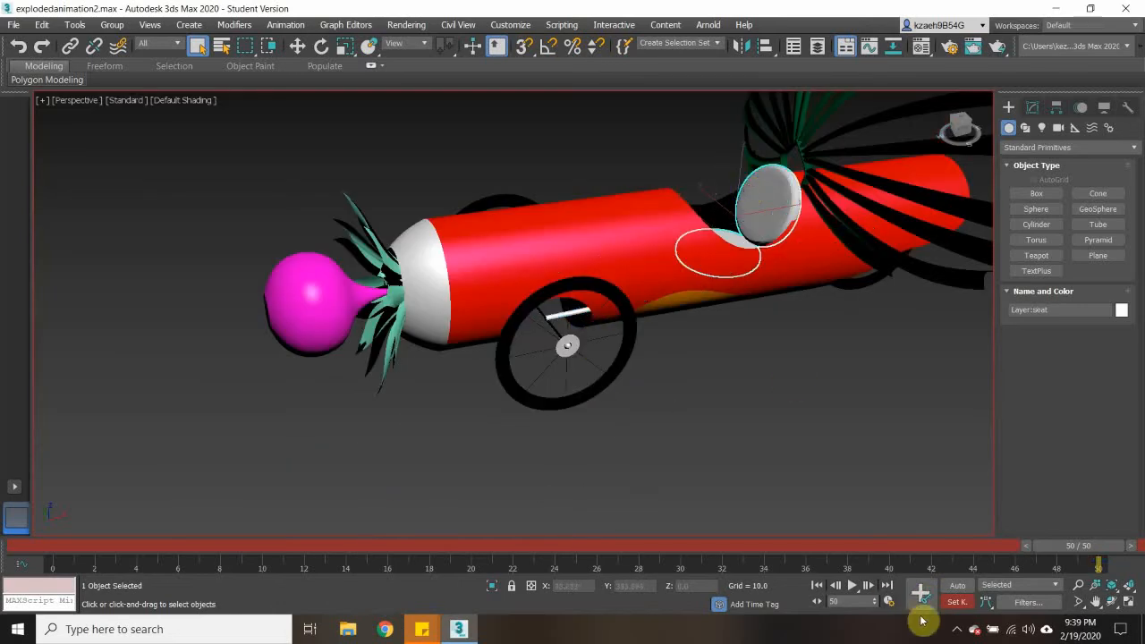
{"action": "left_click", "coordinate": [805, 136]}
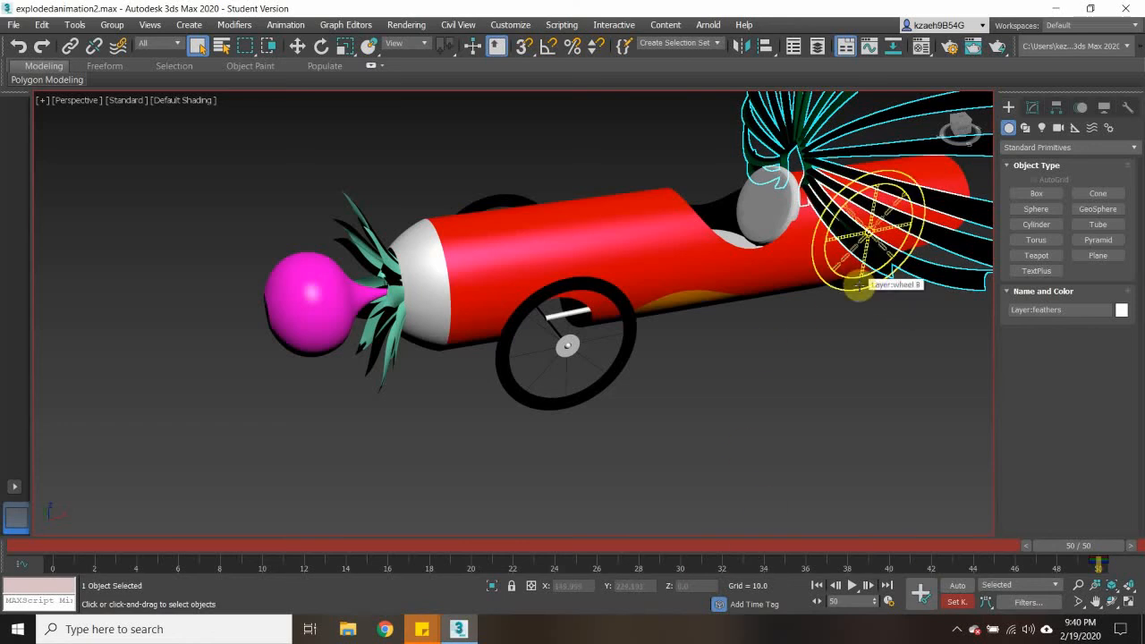
- Set frame 50 keys for the back wheel and the left front wheel
{"action": "middle_click_drag", "start_coordinate": [872, 317], "coordinate": [806, 363]}
{"action": "left_click", "coordinate": [802, 325]}
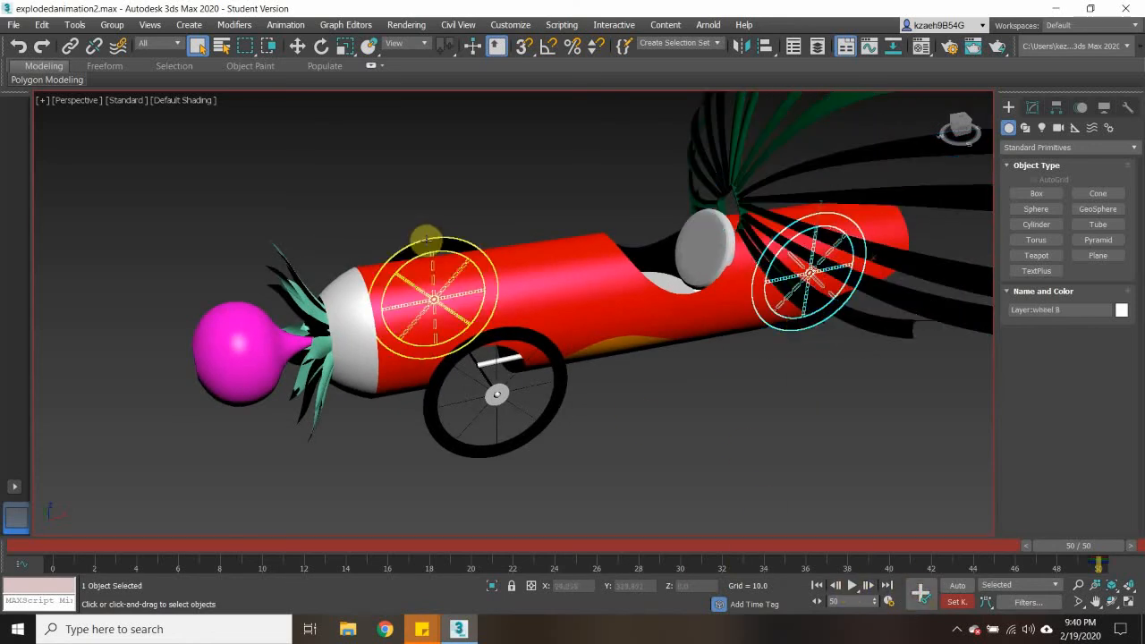
{"action": "left_click", "coordinate": [428, 246]}
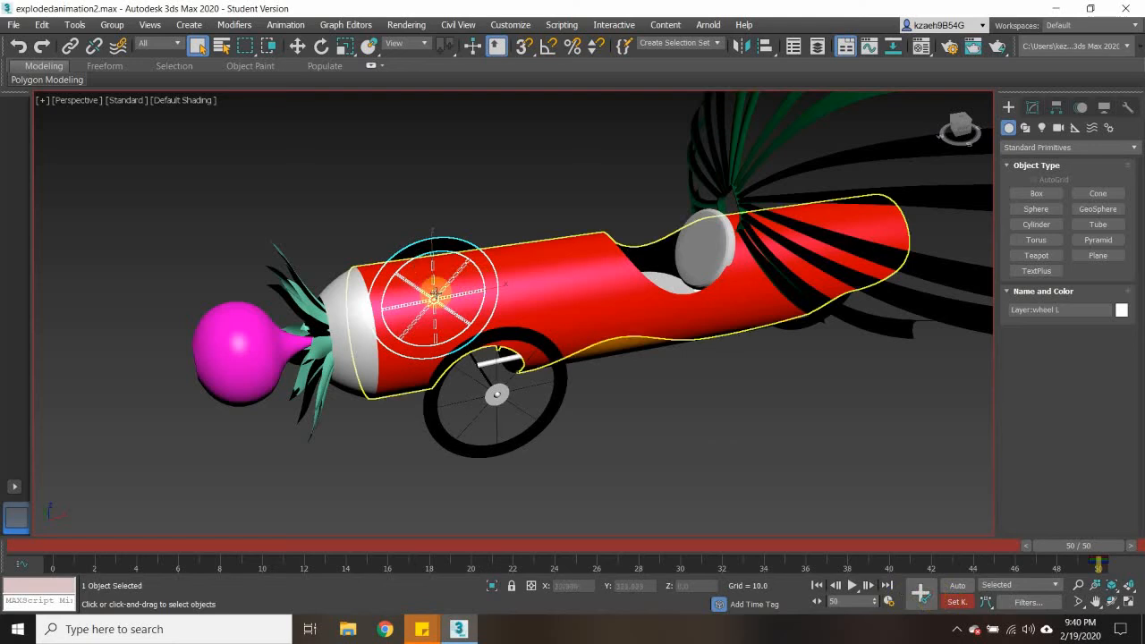
- Set a frame 50 key for the disc brake at the centre of the left front wheel
{"action": "middle_click_drag", "start_coordinate": [407, 327], "coordinate": [478, 375]}
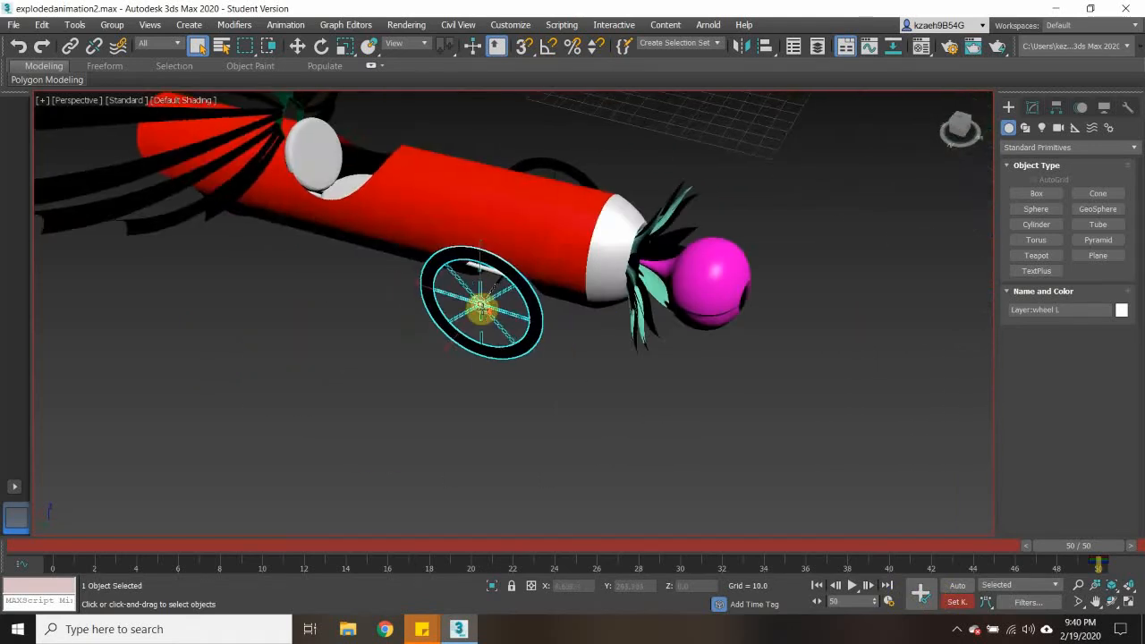
{"action": "scroll", "coordinate": [478, 324], "scroll_direction": "up", "scroll_amount": 5}
{"action": "left_click", "coordinate": [484, 325]}
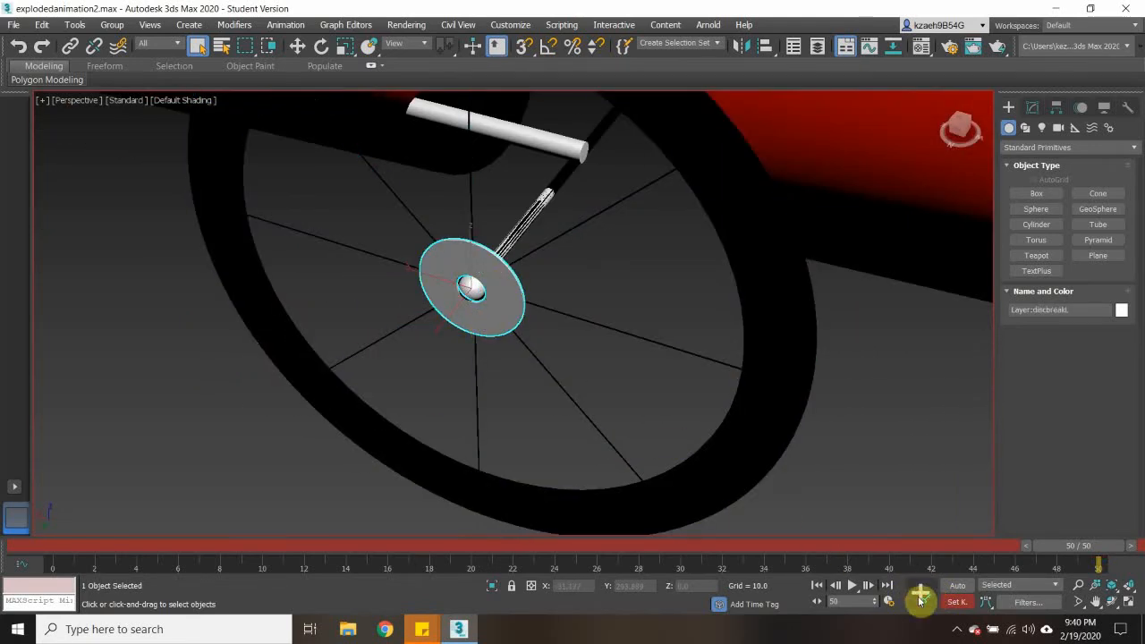
- Set a frame 50 key for the disc brake at the centre of the back wheel
{"action": "scroll", "coordinate": [403, 364], "scroll_direction": "down", "scroll_amount": 10}
{"action": "scroll", "coordinate": [223, 306], "scroll_direction": "up", "scroll_amount": 4}
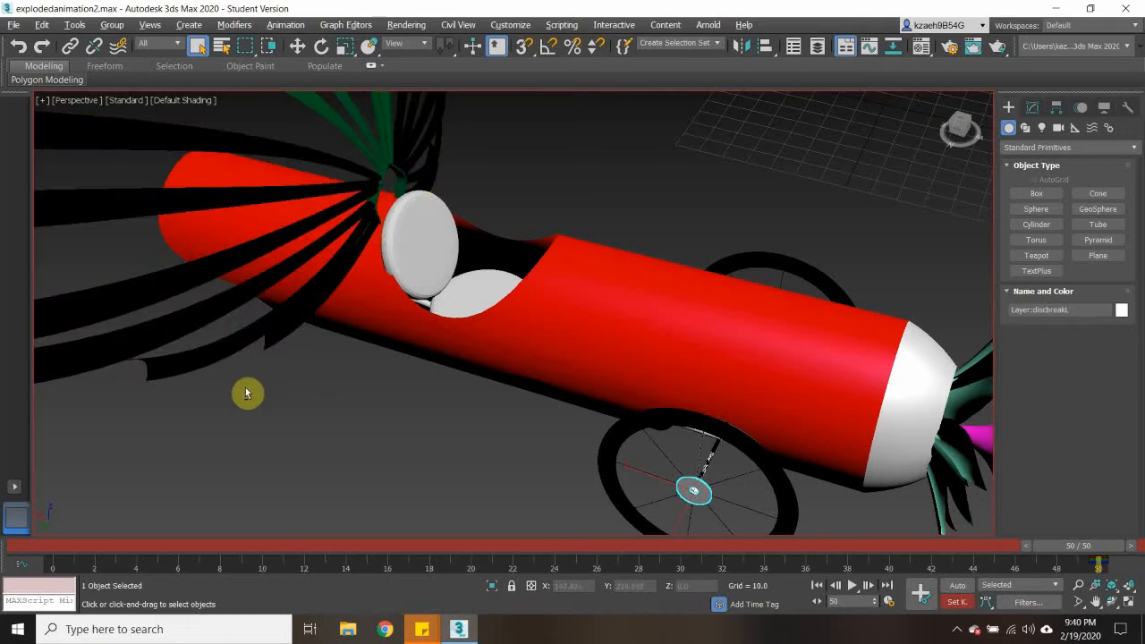
{"action": "middle_click_drag", "start_coordinate": [246, 392], "coordinate": [291, 303], "text": "alt"}
{"action": "middle_click_drag", "start_coordinate": [150, 444], "coordinate": [310, 328]}
{"action": "scroll", "coordinate": [284, 421], "scroll_direction": "up", "scroll_amount": 8}
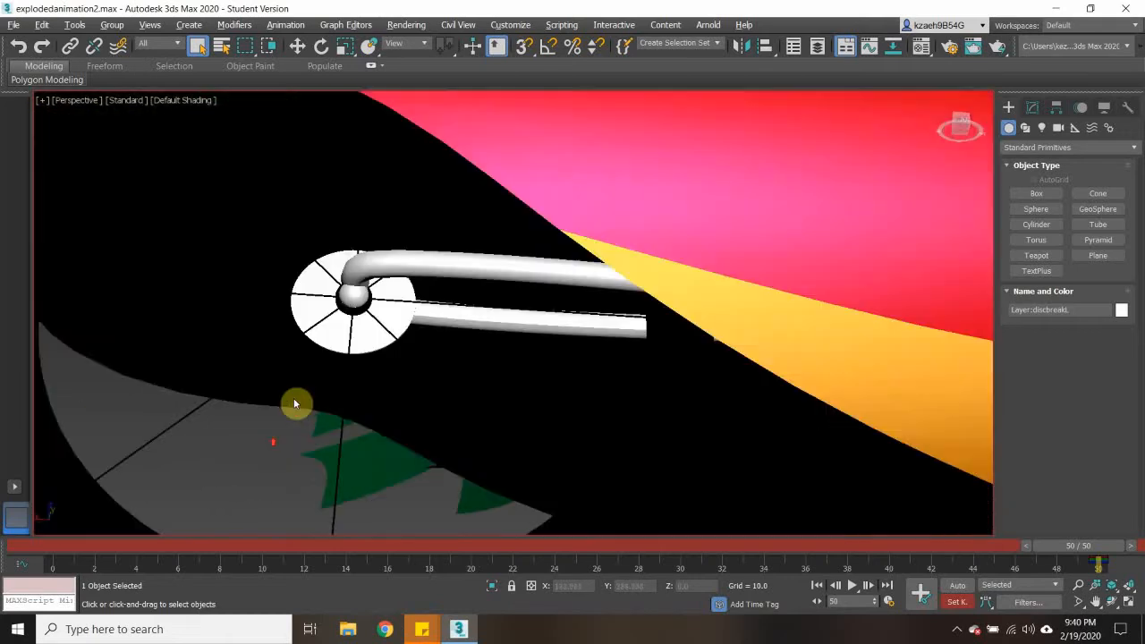
{"action": "scroll", "coordinate": [362, 281], "scroll_direction": "down", "scroll_amount": 5}
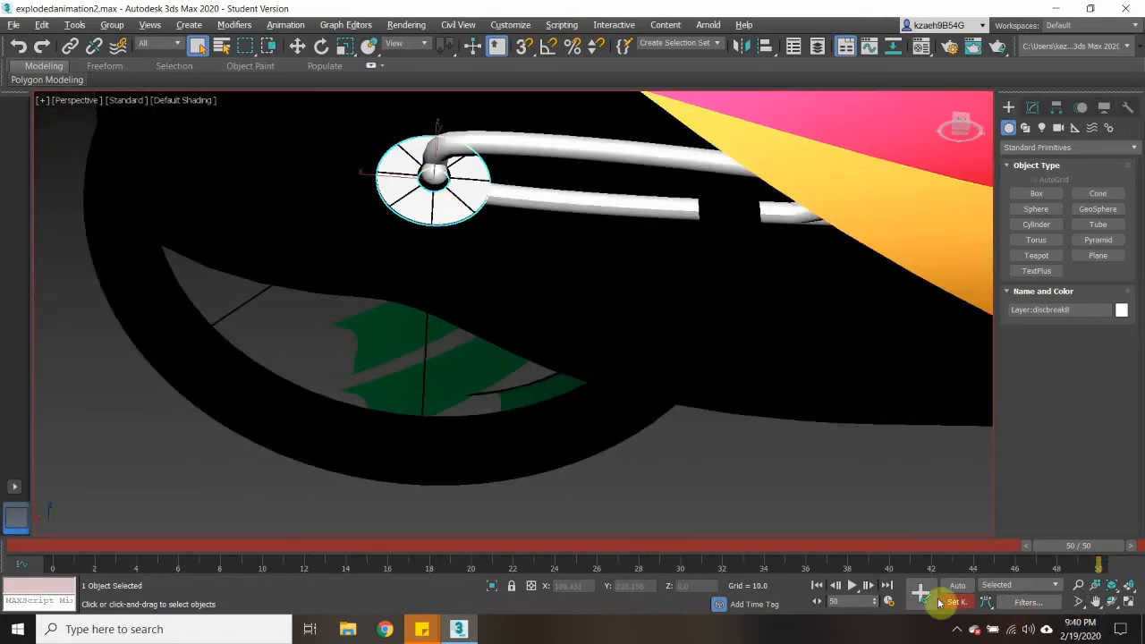
{"action": "mouse_move", "coordinate": [741, 401]}
{"action": "middle_mouse_down", "text": "alt"}
{"action": "mouse_move", "coordinate": [575, 298]}
{"action": "mouse_move", "coordinate": [657, 325]}
{"action": "mouse_move", "coordinate": [602, 397]}
{"action": "mouse_move", "coordinate": [452, 397]}
{"action": "mouse_move", "coordinate": [567, 391]}
{"action": "middle_mouse_up", "text": "alt"}
{"action": "scroll", "coordinate": [524, 390], "scroll_direction": "down", "scroll_amount": 5}
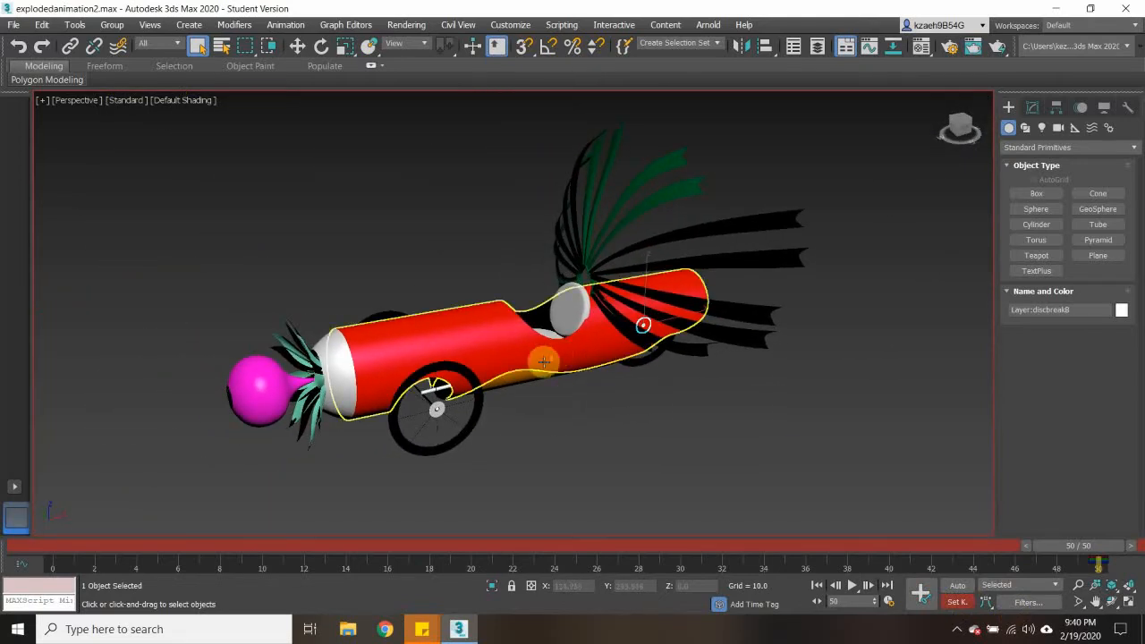
- Return the time slider to frame 0
{"action": "scroll", "coordinate": [542, 362], "scroll_direction": "down", "scroll_amount": 5}
{"action": "scroll", "coordinate": [531, 350], "scroll_direction": "up", "scroll_amount": 5}
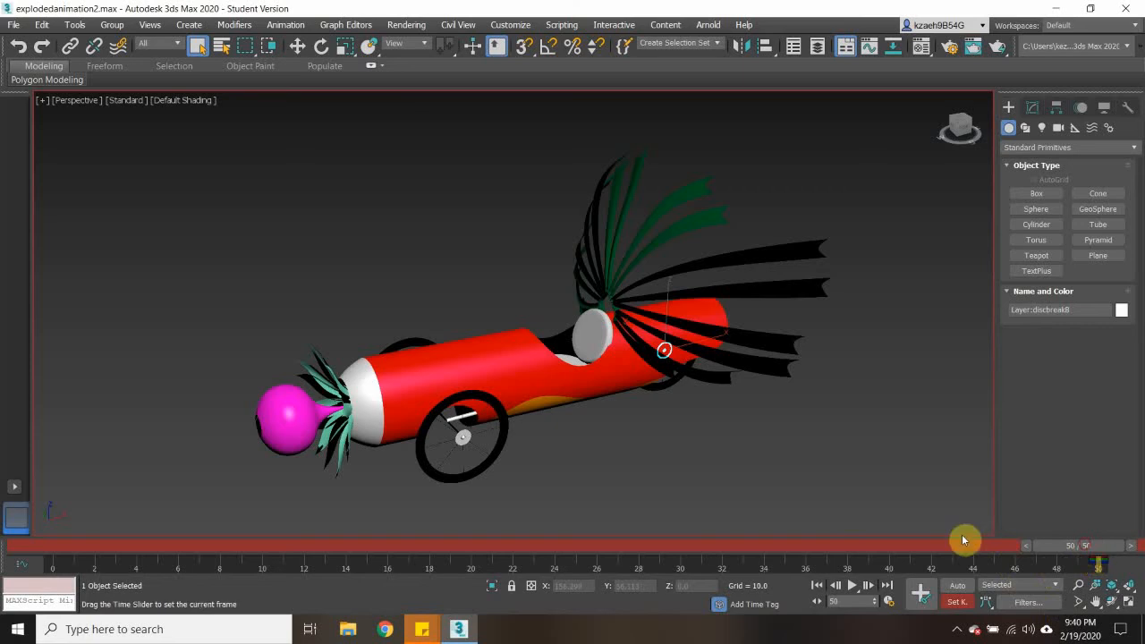
{"action": "left_click_drag", "start_coordinate": [962, 540], "coordinate": [53, 547]}
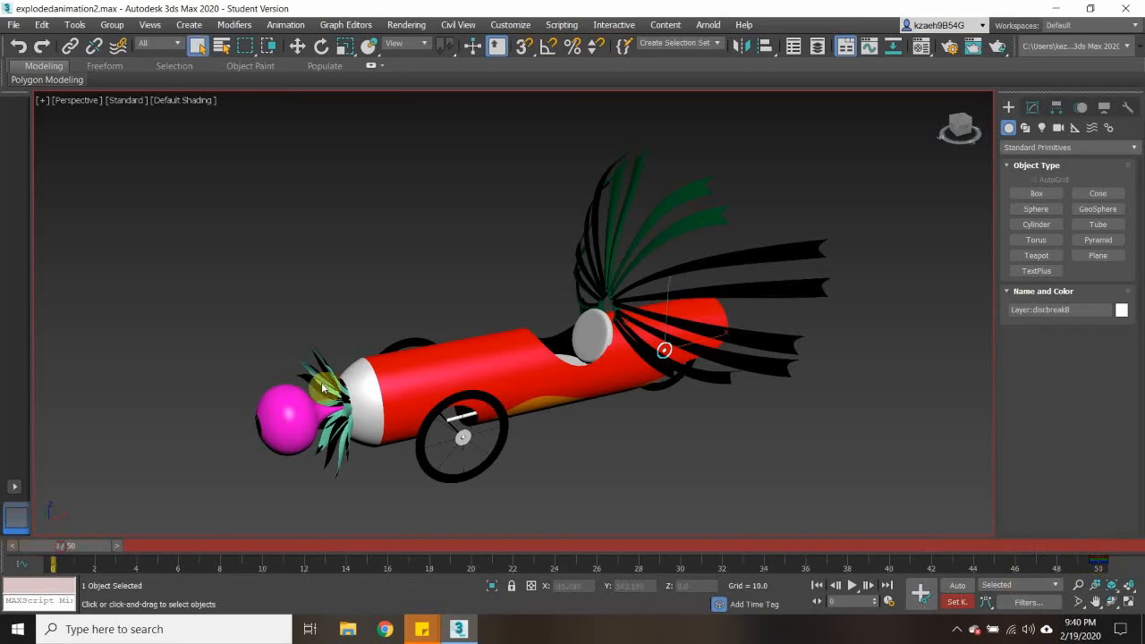
- At frame 0, move the flower forward along X to about -224.5 and move the plant off the car's nose just behind it
{"action": "scroll", "coordinate": [322, 387], "scroll_direction": "down", "scroll_amount": 5}
{"action": "middle_click_drag", "start_coordinate": [429, 416], "coordinate": [515, 400]}
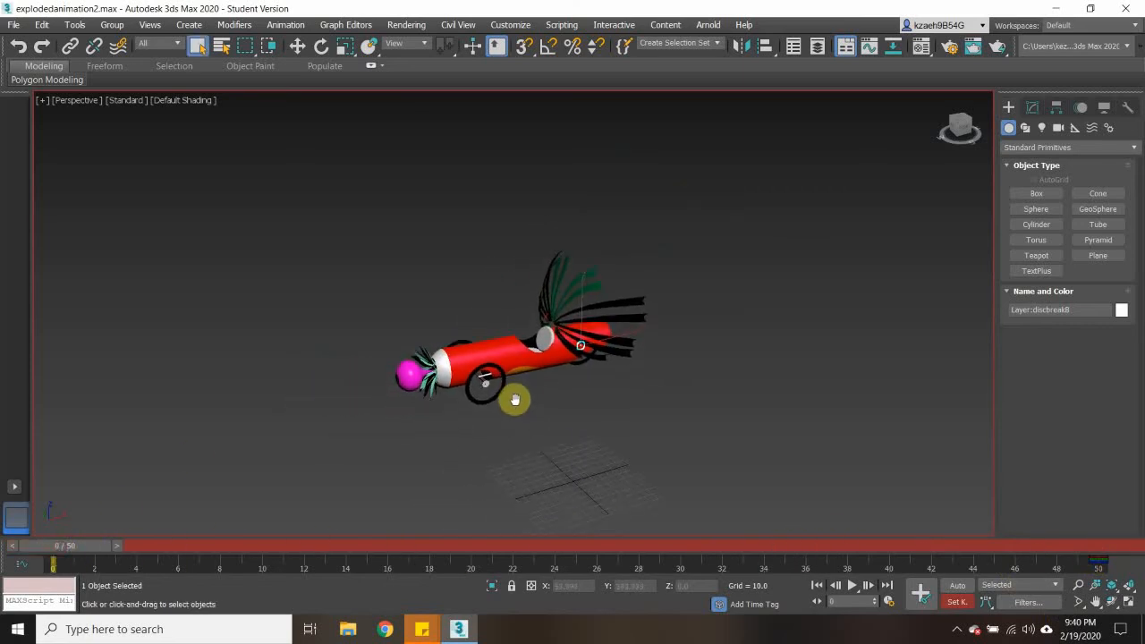
{"action": "scroll", "coordinate": [515, 400], "scroll_direction": "up", "scroll_amount": 2}
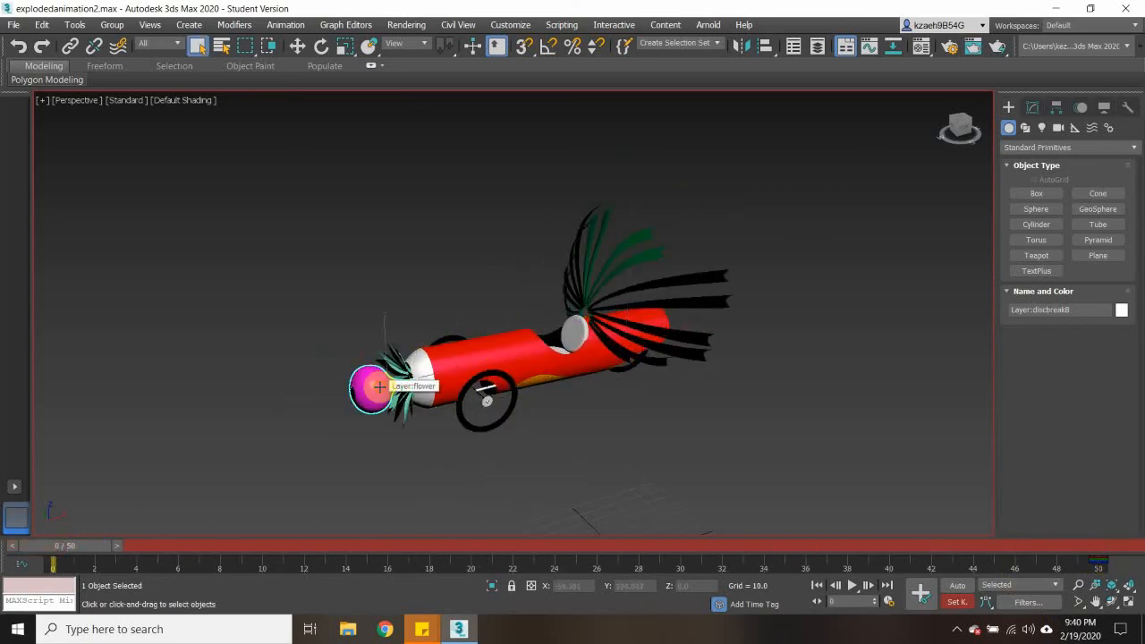
{"action": "left_click", "coordinate": [297, 46]}
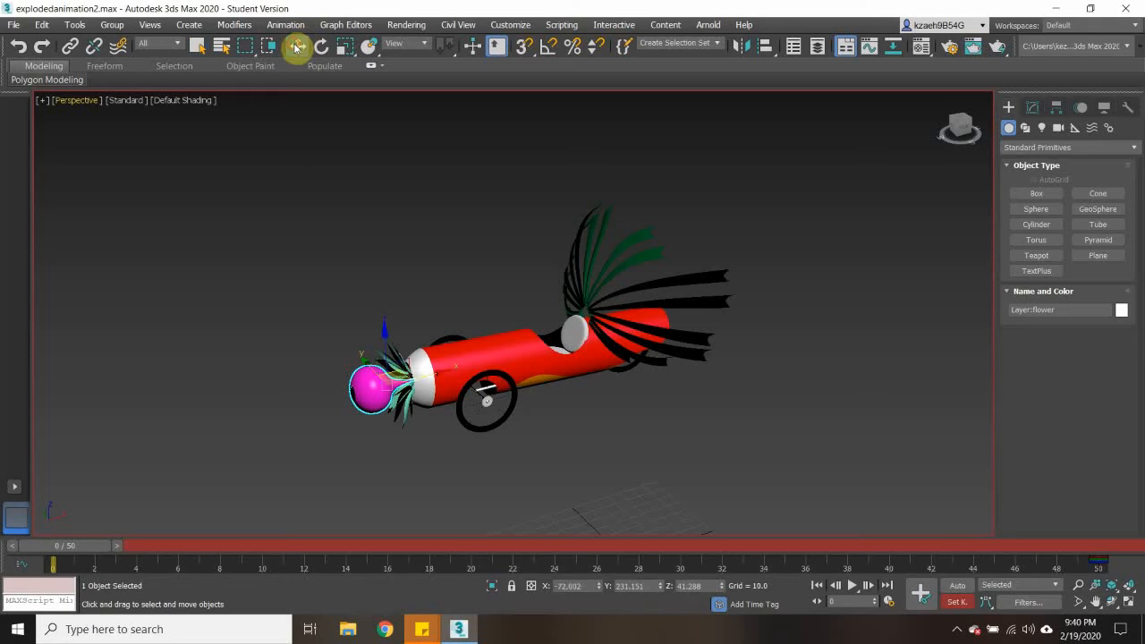
{"action": "left_click_drag", "start_coordinate": [448, 371], "coordinate": [246, 396]}
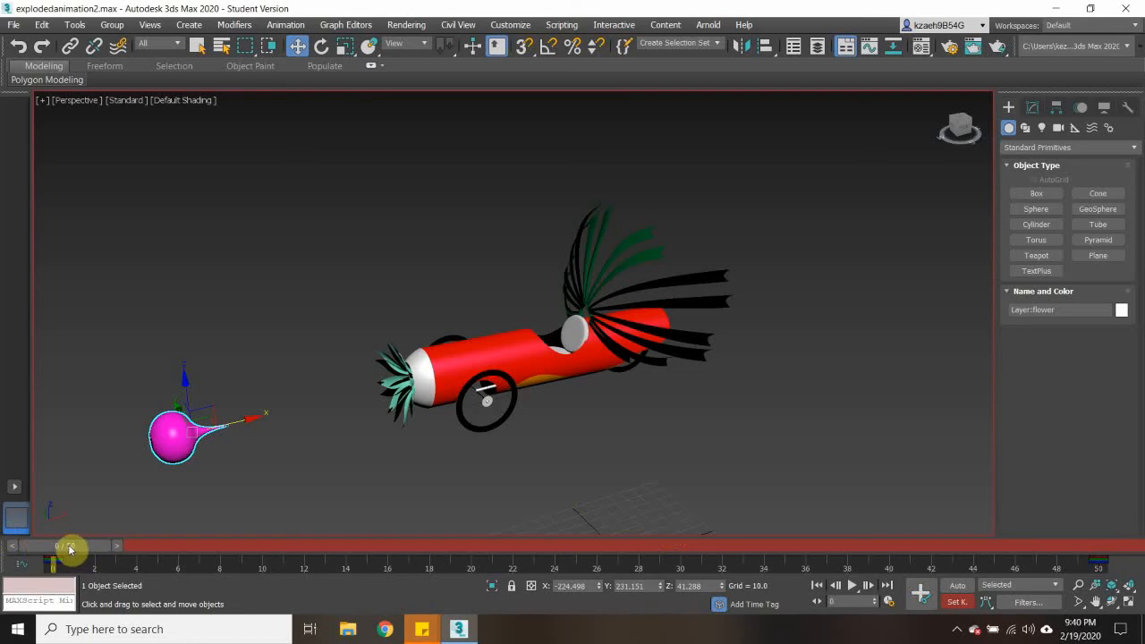
{"action": "left_click_drag", "start_coordinate": [70, 547], "coordinate": [9, 538]}
{"action": "key", "text": "w"}
{"action": "left_click", "coordinate": [400, 387]}
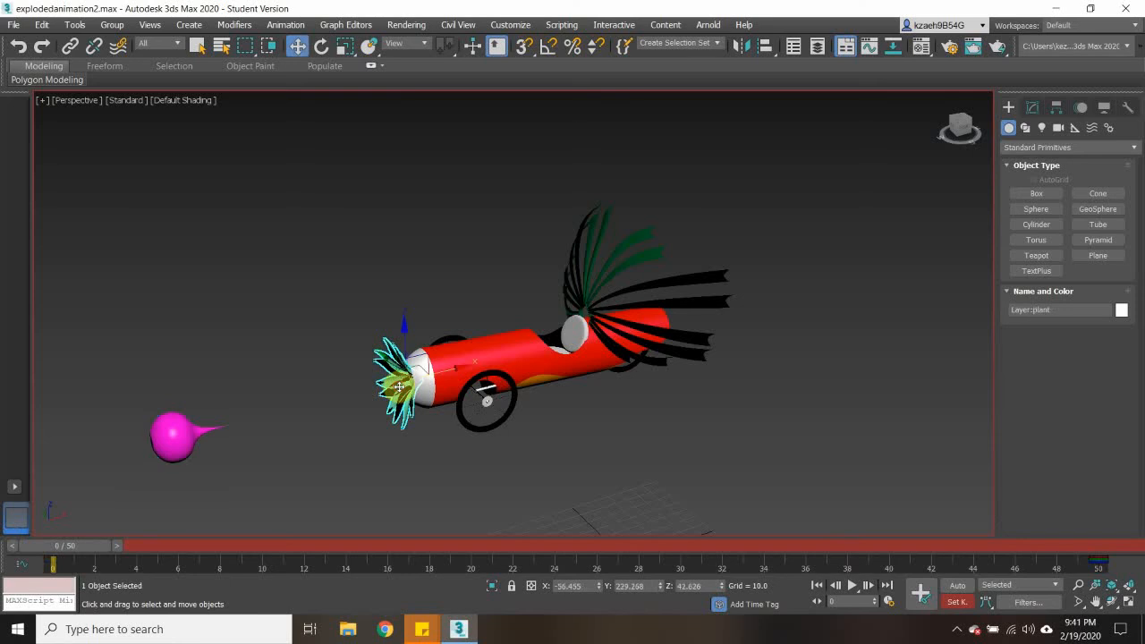
{"action": "left_click_drag", "start_coordinate": [460, 367], "coordinate": [303, 376]}
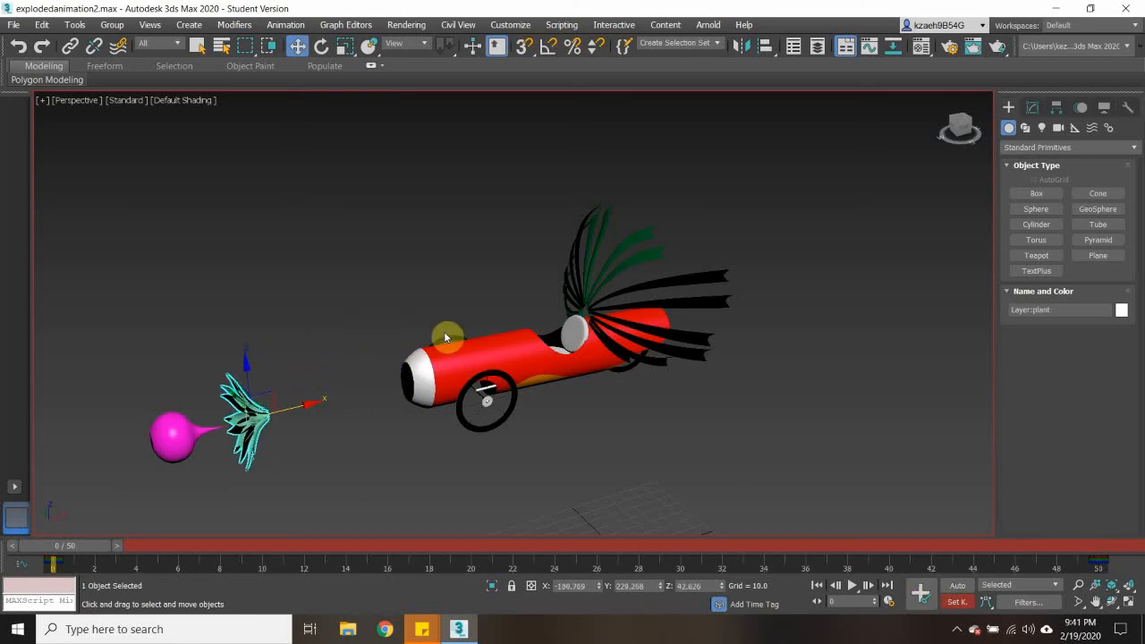
- Raise the red skin to Z about 206 and lower the bottom cap to Z about -134, keying both at frame 0
{"action": "left_click", "coordinate": [484, 357]}
{"action": "left_click_drag", "start_coordinate": [554, 313], "coordinate": [553, 111]}
{"action": "left_click", "coordinate": [923, 593]}
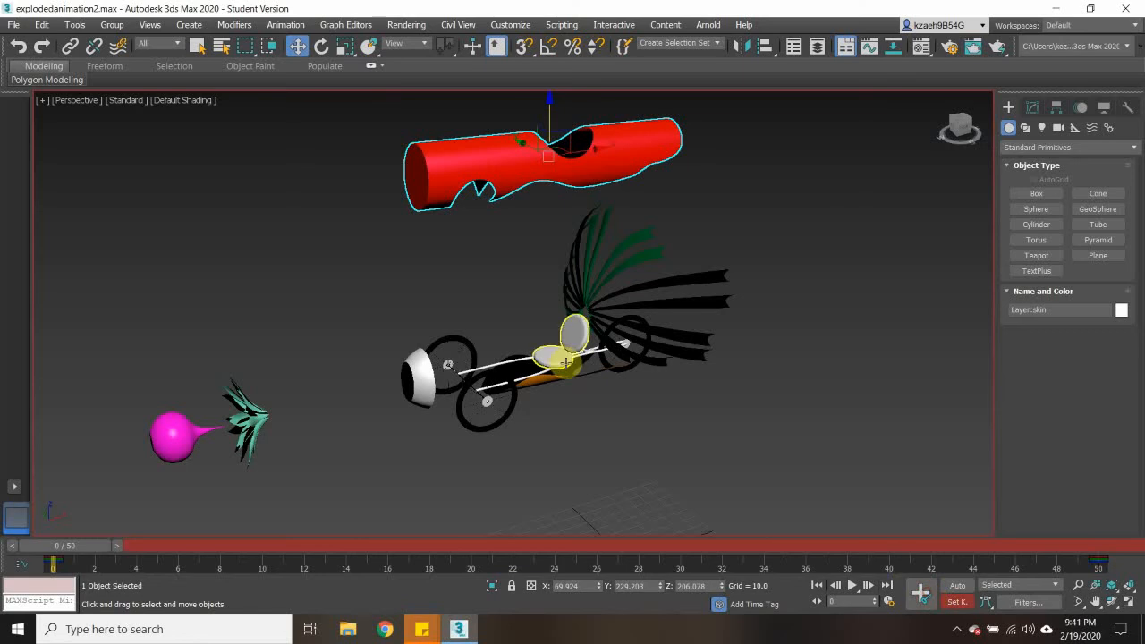
{"action": "left_click", "coordinate": [549, 358]}
{"action": "left_click_drag", "start_coordinate": [552, 322], "coordinate": [542, 478]}
{"action": "left_click", "coordinate": [924, 593]}
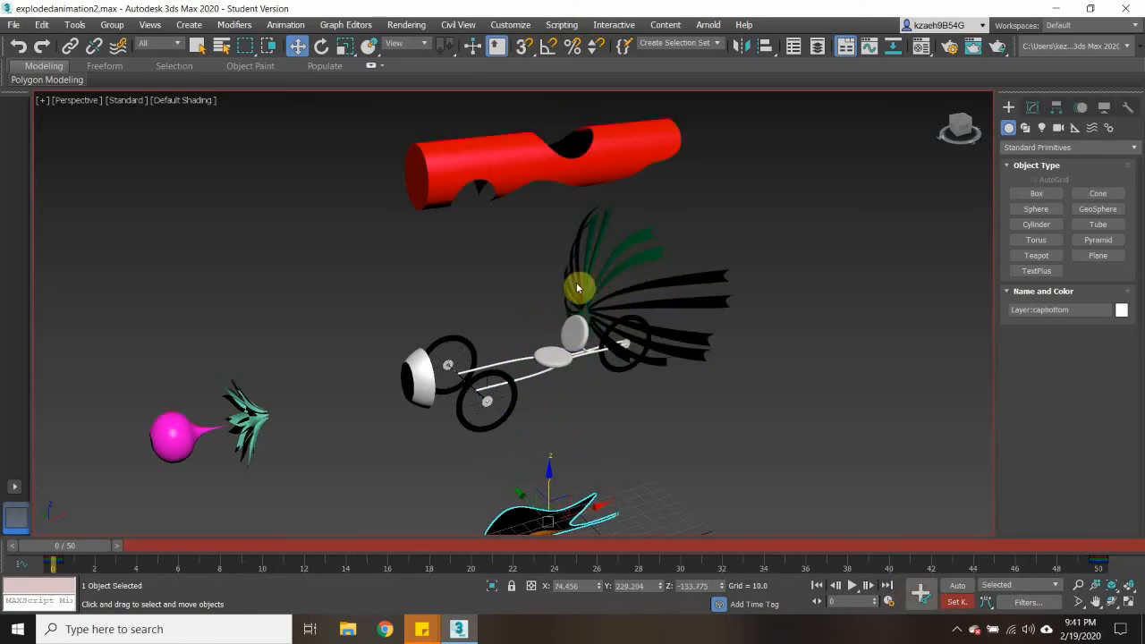
- Move the seat out sideways along Y with a frame 0 key, and move the front cap forward to X about -130.5
{"action": "left_click", "coordinate": [564, 348]}
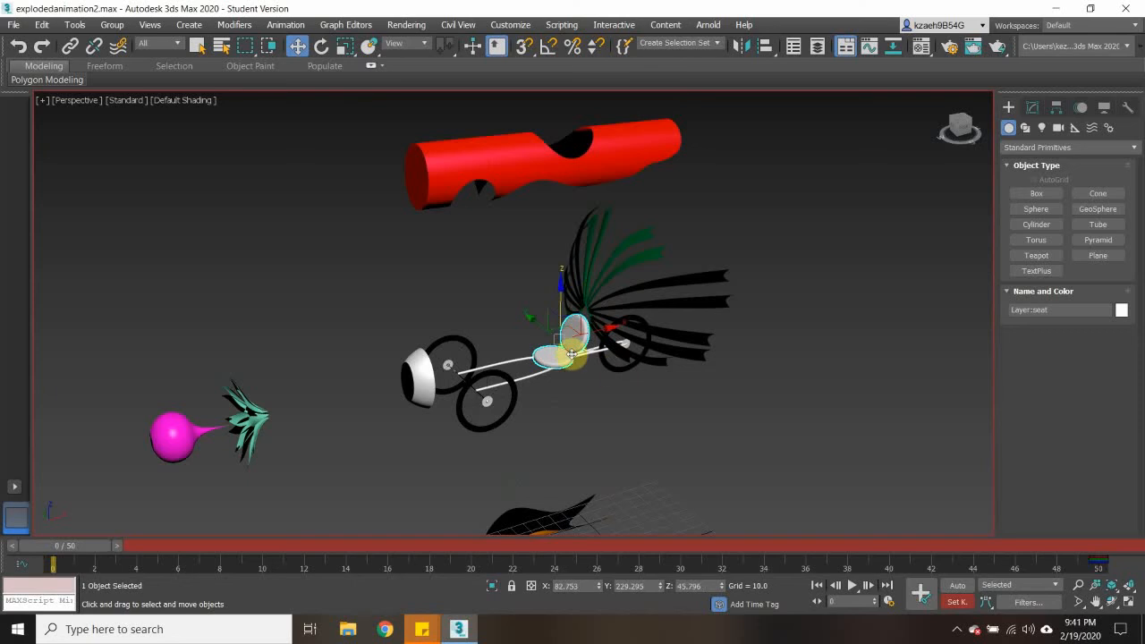
{"action": "left_click_drag", "start_coordinate": [541, 326], "coordinate": [412, 235]}
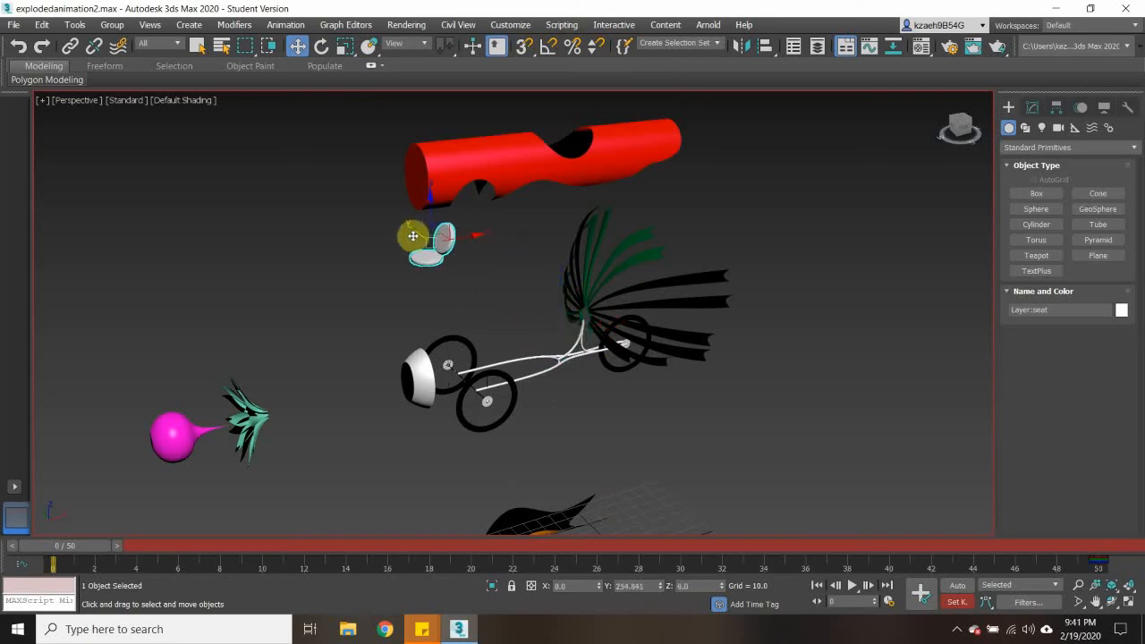
{"action": "left_click", "coordinate": [919, 592]}
{"action": "left_click", "coordinate": [448, 365]}
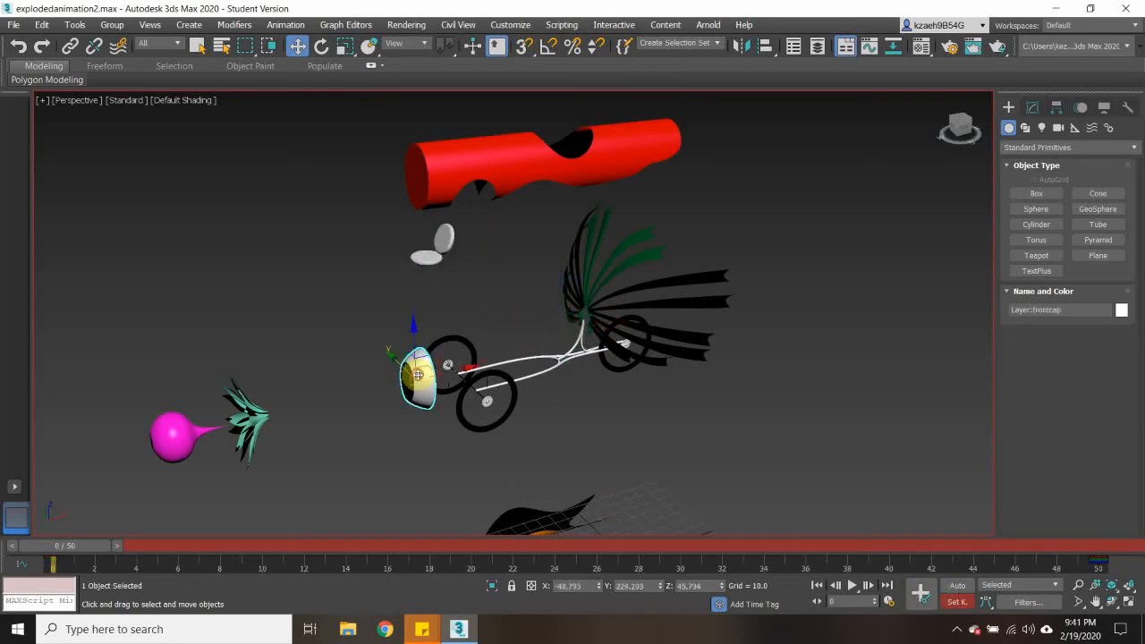
{"action": "left_click_drag", "start_coordinate": [465, 367], "coordinate": [366, 386]}
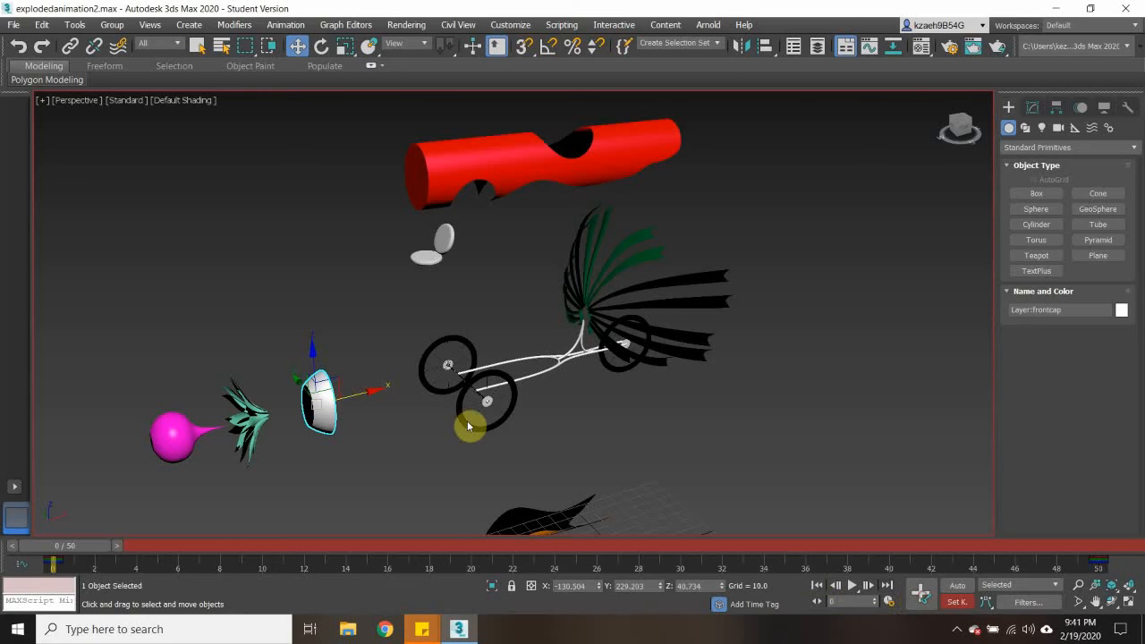
- Pull the right disc brake out along Y to about 67 and the right front wheel to about 98.7 at frame 0
{"action": "left_click", "coordinate": [487, 401]}
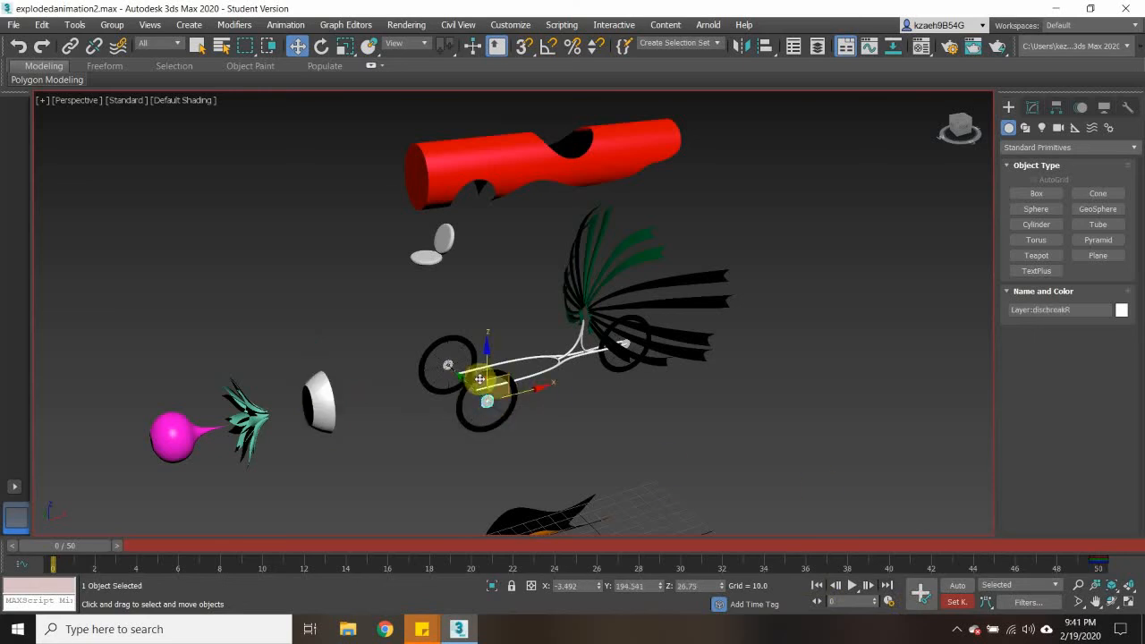
{"action": "left_click_drag", "start_coordinate": [464, 381], "coordinate": [549, 447]}
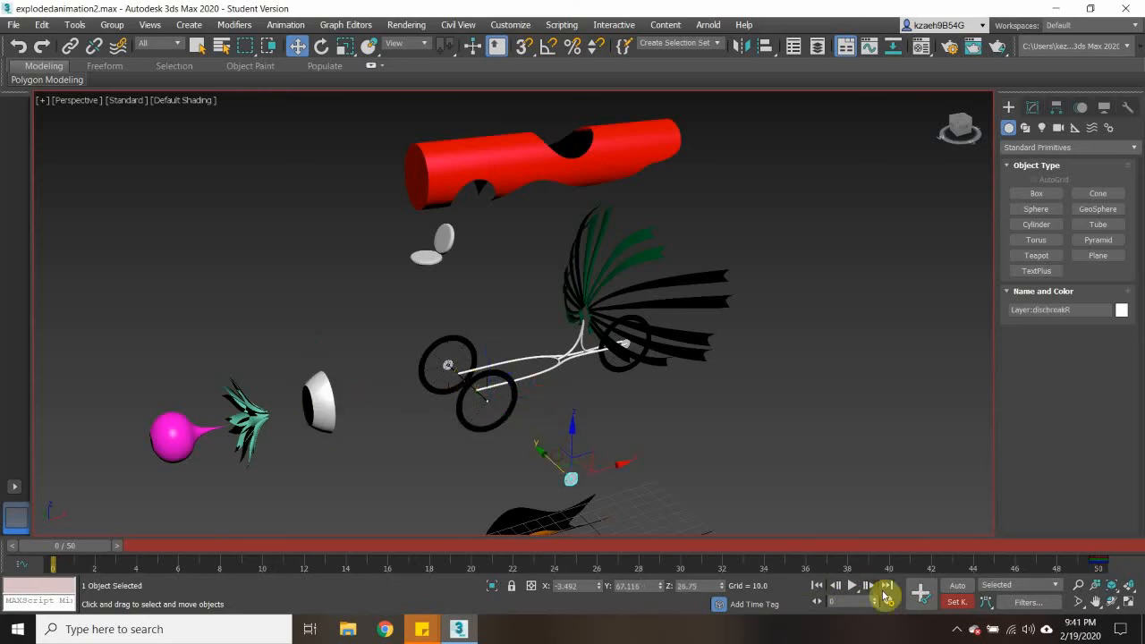
{"action": "left_click", "coordinate": [486, 402]}
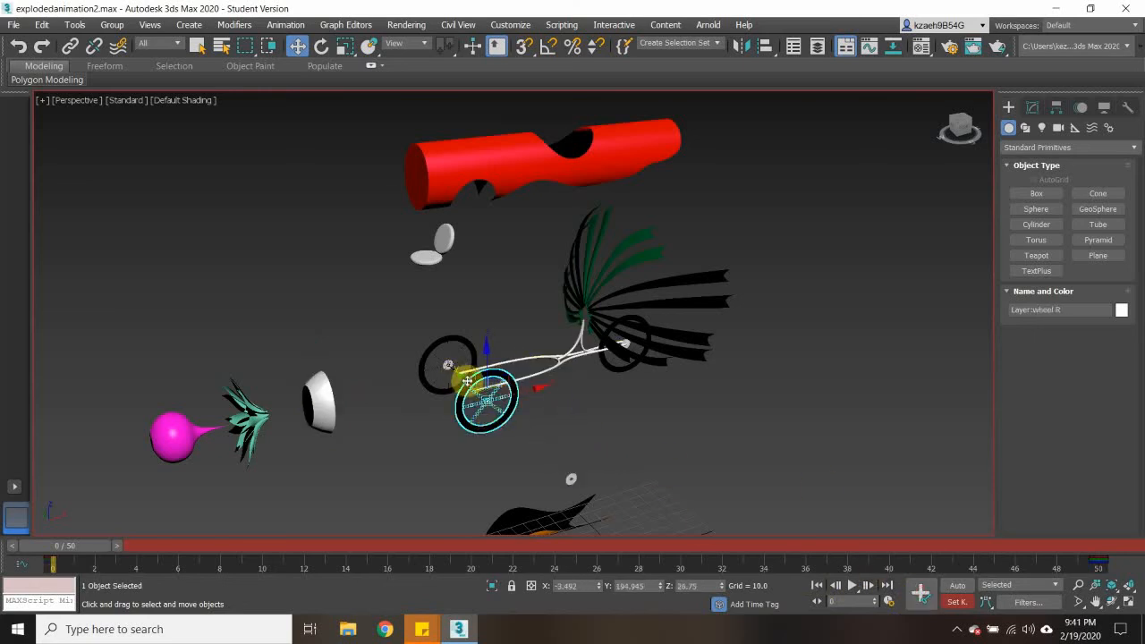
{"action": "left_click_drag", "start_coordinate": [467, 383], "coordinate": [542, 434]}
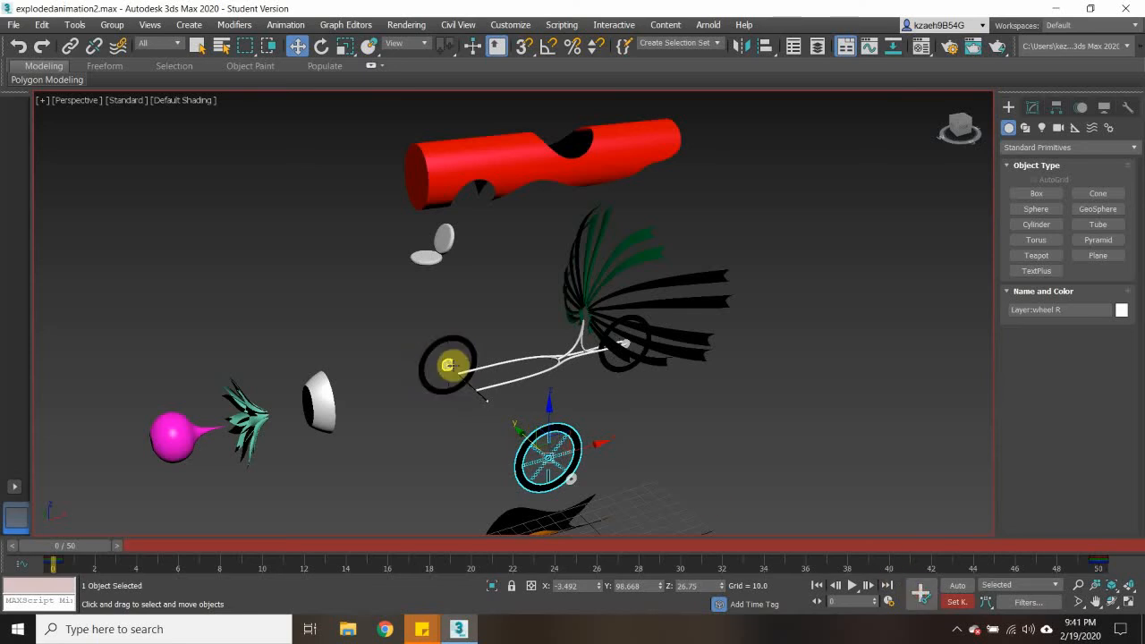
- Pull the left disc brake out along Y to about 493 and the left front wheel to about 402 at frame 0
{"action": "left_click", "coordinate": [447, 365]}
{"action": "left_click_drag", "start_coordinate": [433, 351], "coordinate": [353, 299]}
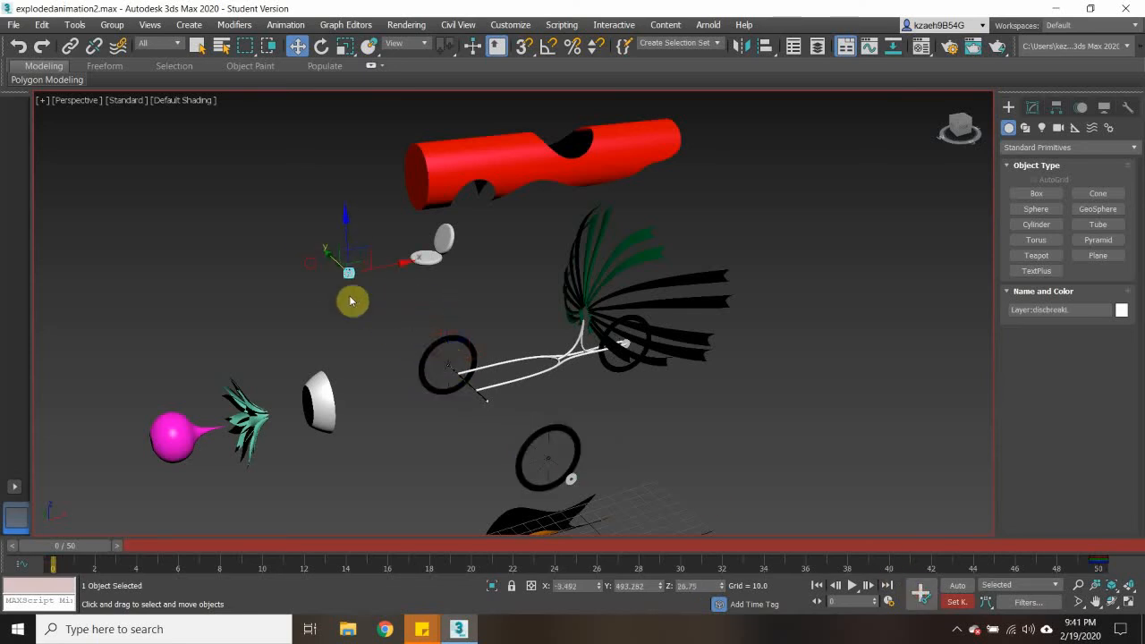
{"action": "left_click", "coordinate": [438, 388]}
{"action": "left_click_drag", "start_coordinate": [431, 347], "coordinate": [369, 289]}
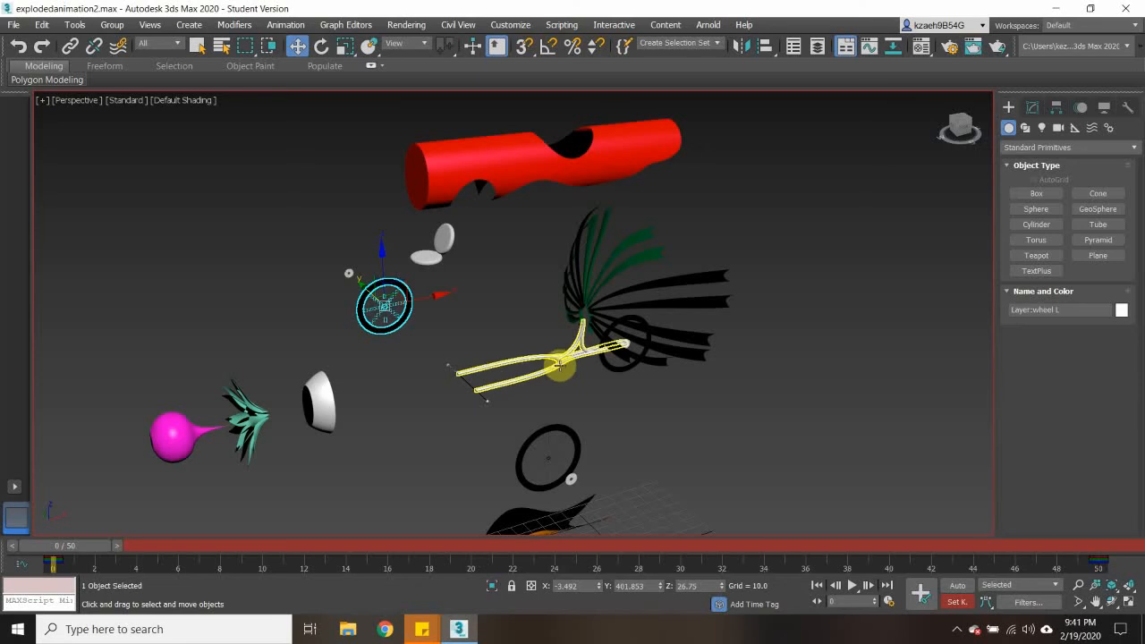
- Raise the front axle to Z about 196 and lower the small wheel caps to Z about -80 at frame 0
{"action": "left_click", "coordinate": [484, 400]}
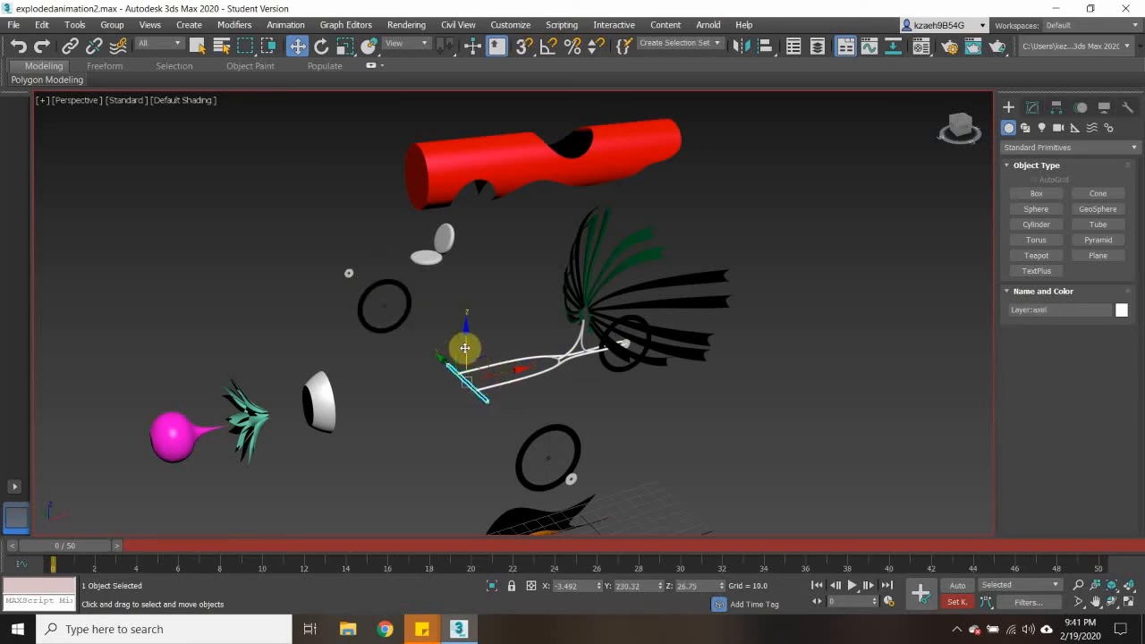
{"action": "left_click_drag", "start_coordinate": [465, 348], "coordinate": [465, 259]}
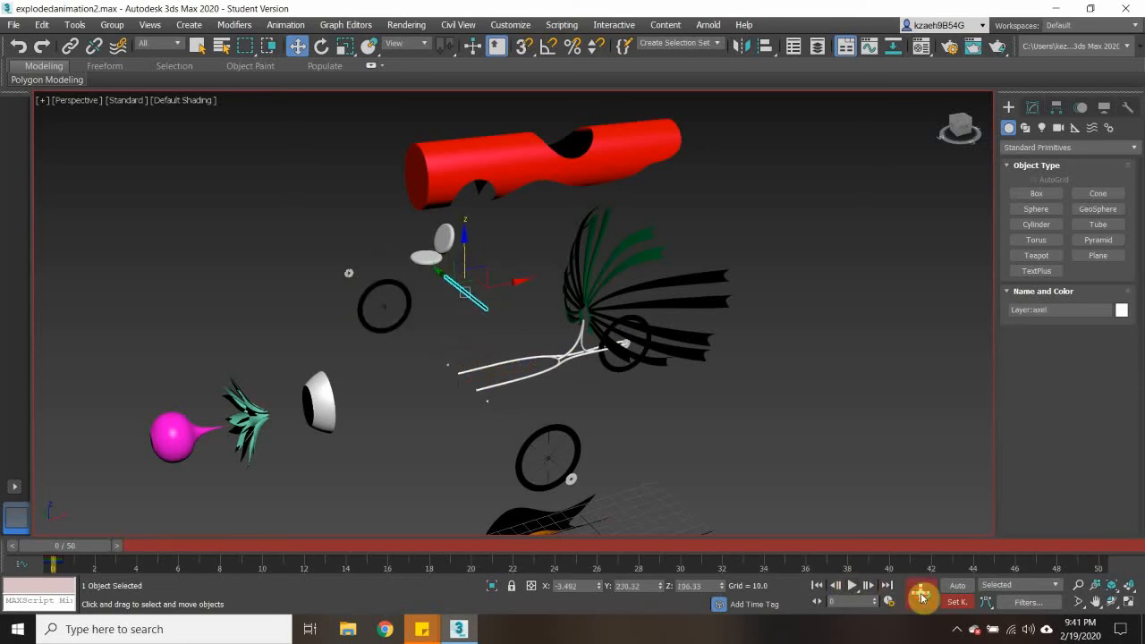
{"action": "left_click", "coordinate": [486, 401]}
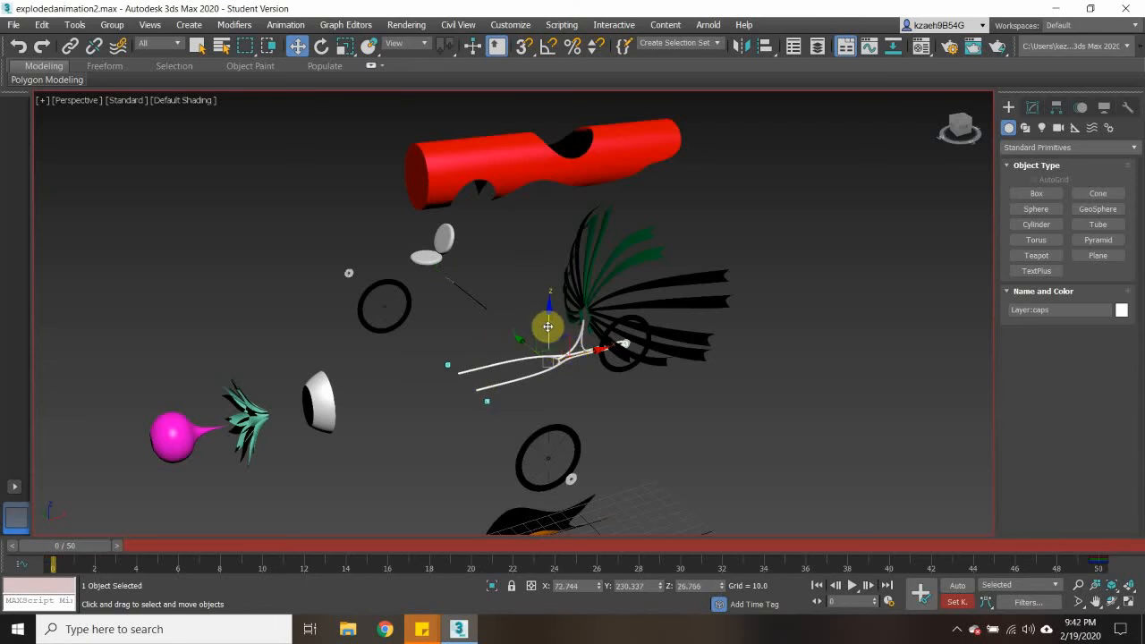
{"action": "left_click_drag", "start_coordinate": [526, 343], "coordinate": [555, 416]}
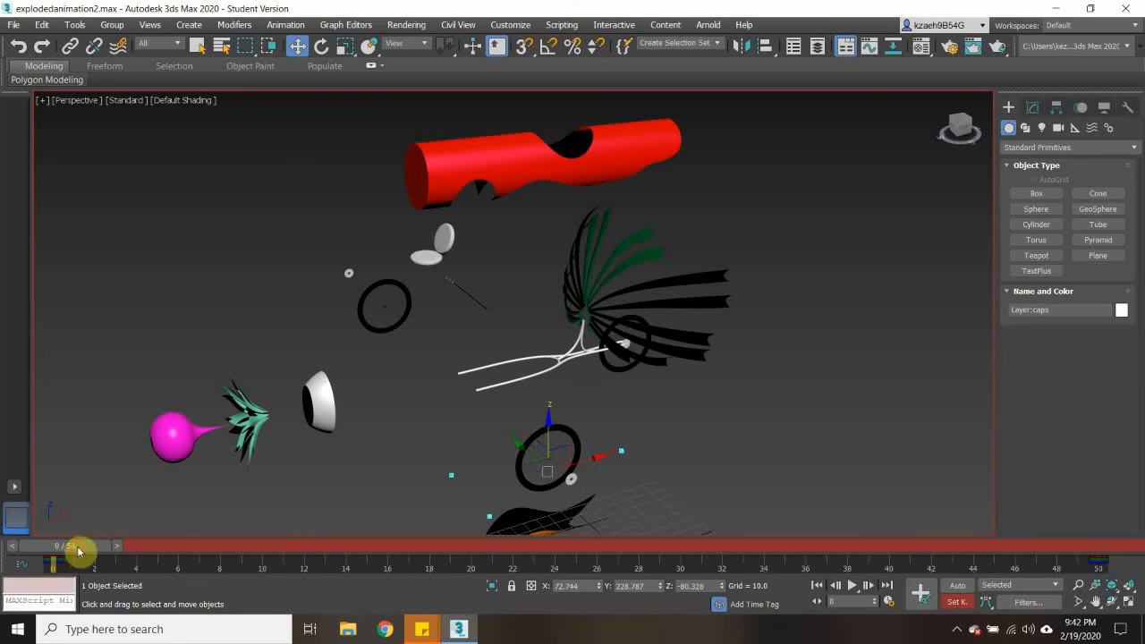
- Go to frame 50, lower the front axle back between the front wheels to Z about 25.7, and key it there
{"action": "left_click_drag", "start_coordinate": [78, 551], "coordinate": [1118, 574]}
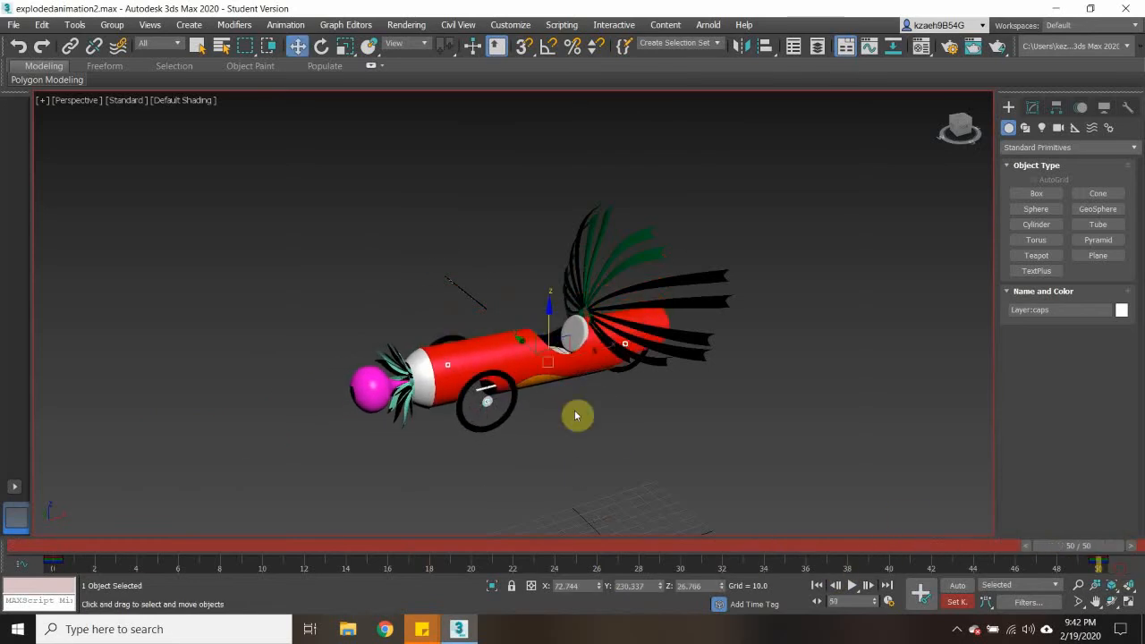
{"action": "key", "text": "w"}
{"action": "left_click", "coordinate": [466, 295]}
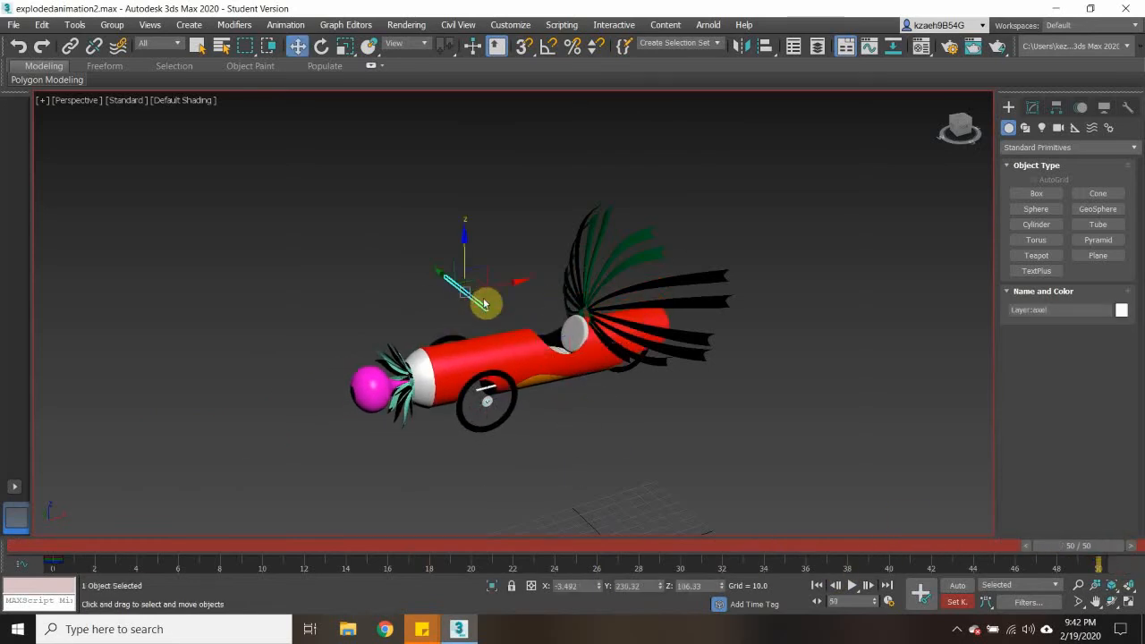
{"action": "left_click_drag", "start_coordinate": [464, 246], "coordinate": [465, 333]}
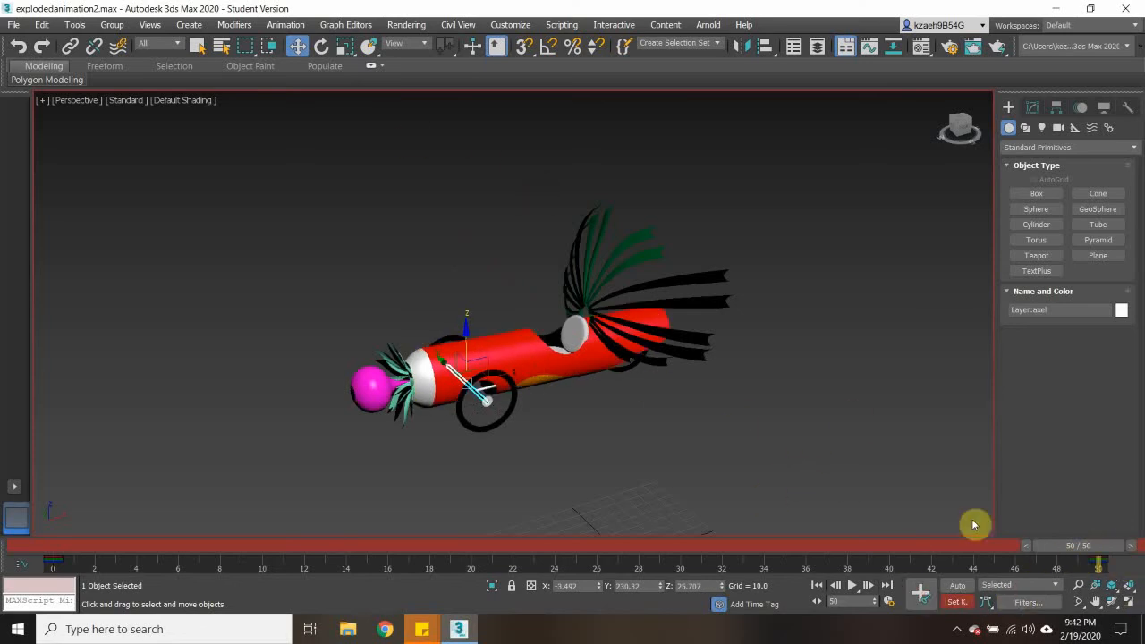
{"action": "left_click_drag", "start_coordinate": [1054, 545], "coordinate": [1114, 546]}
{"action": "key", "text": "w"}
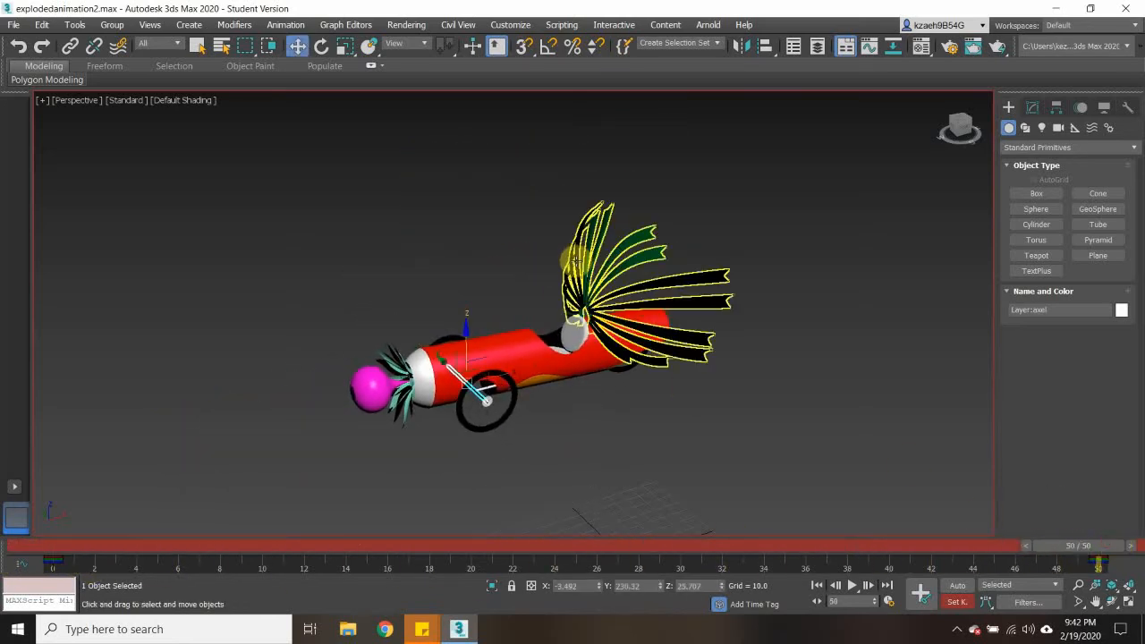
- Set a frame 50 key for the feathers in their assembled position and return the time slider to frame 0
{"action": "left_click", "coordinate": [572, 260]}
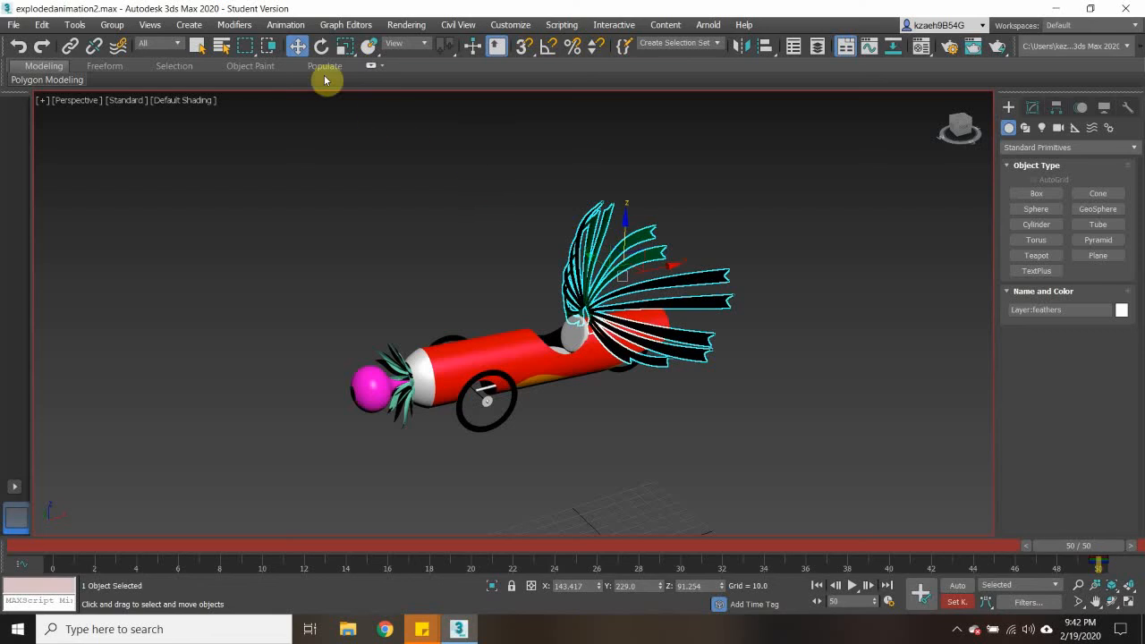
{"action": "left_click", "coordinate": [321, 45]}
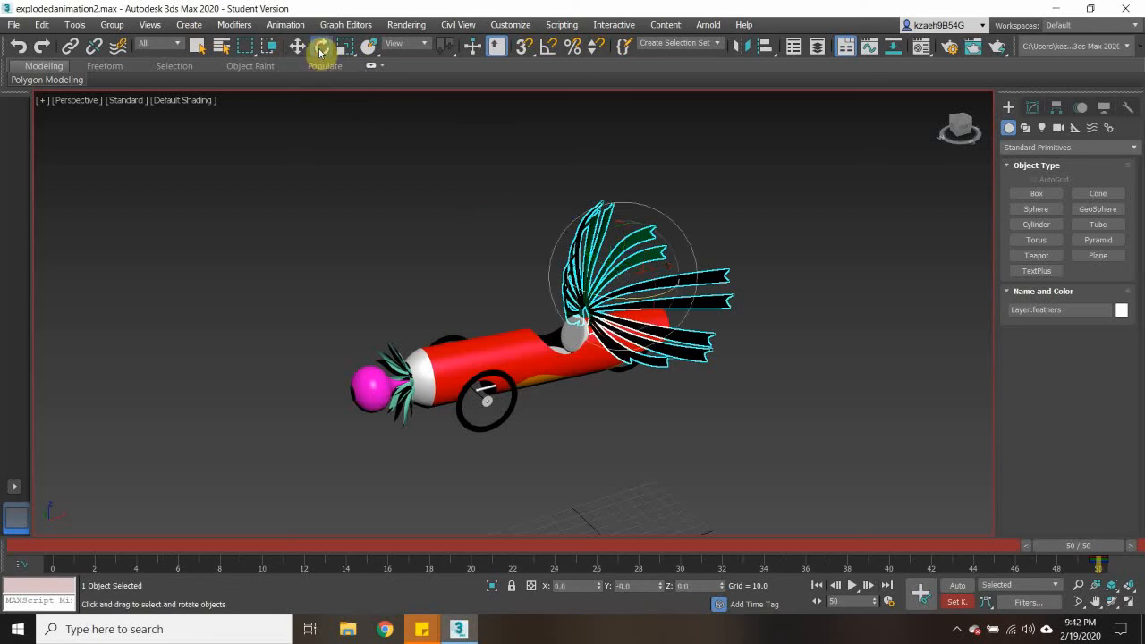
{"action": "left_click", "coordinate": [825, 483]}
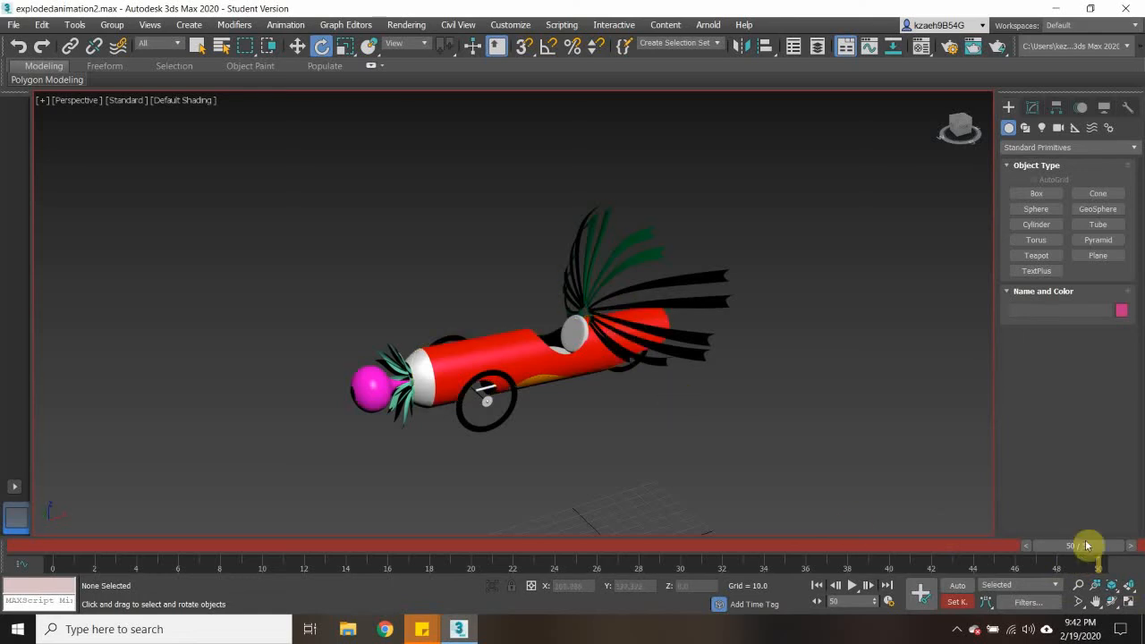
{"action": "left_click_drag", "start_coordinate": [1087, 547], "coordinate": [13, 546]}
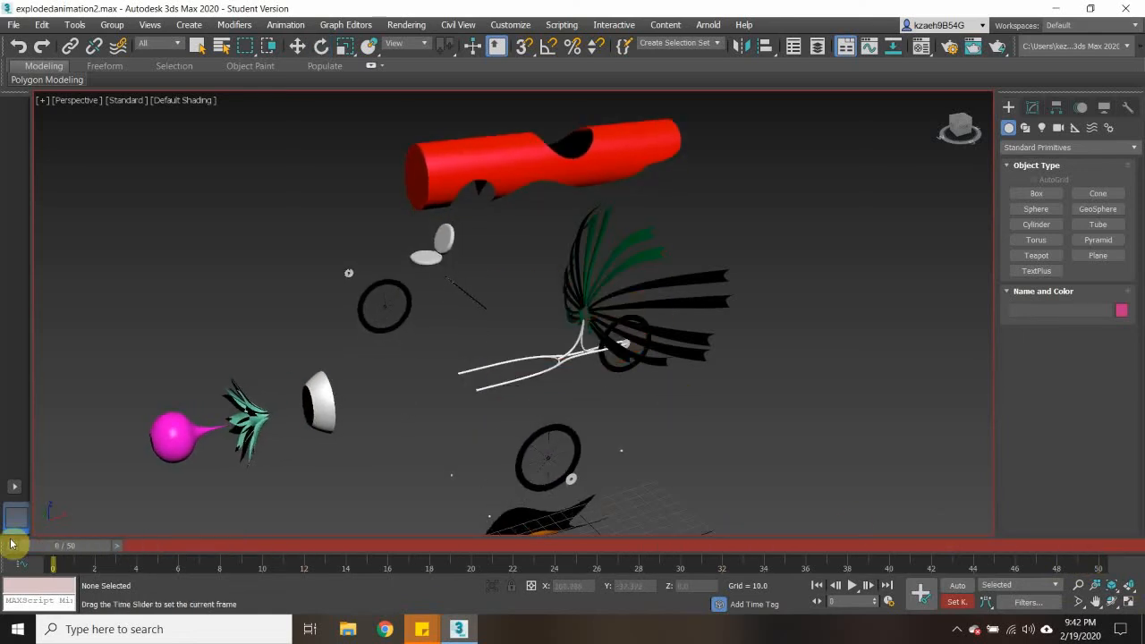
- Rotate the feathers about -107 degrees around Y, move them up and back to X about 274, Z about 171, and key them at frame 0
{"action": "left_click", "coordinate": [605, 270]}
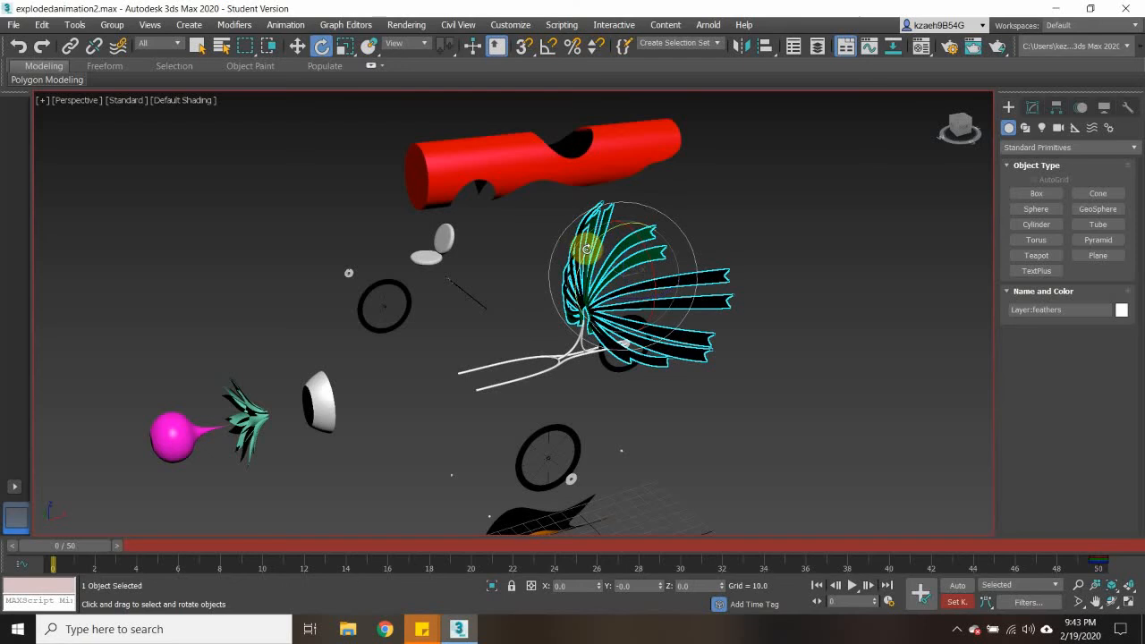
{"action": "left_click_drag", "start_coordinate": [589, 248], "coordinate": [948, 125]}
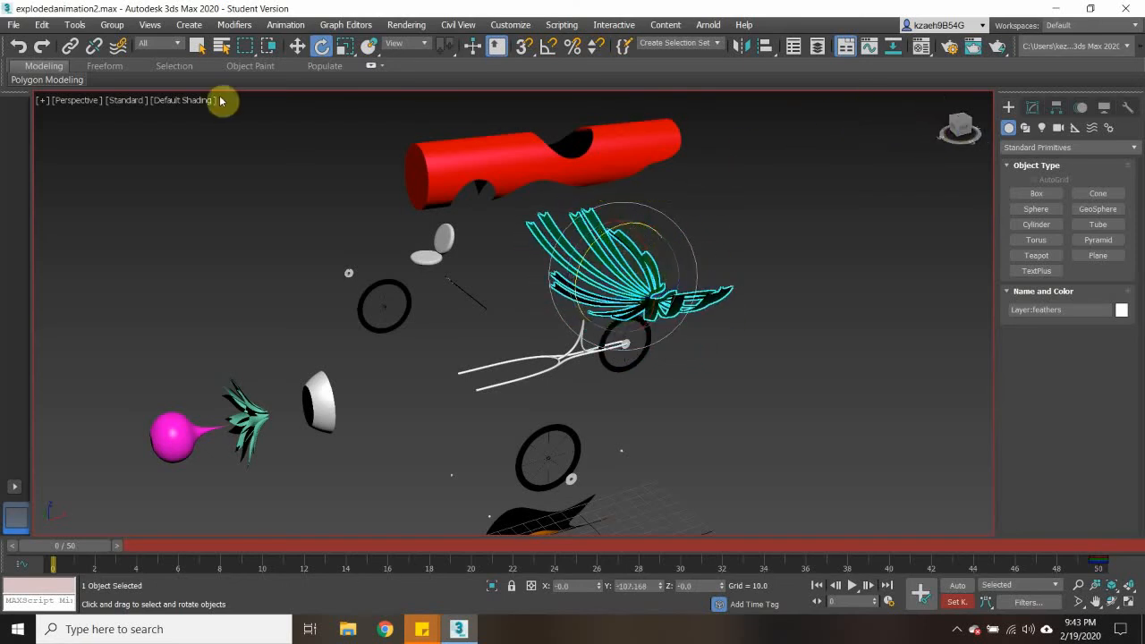
{"action": "left_click", "coordinate": [297, 47]}
{"action": "left_click_drag", "start_coordinate": [624, 236], "coordinate": [788, 172]}
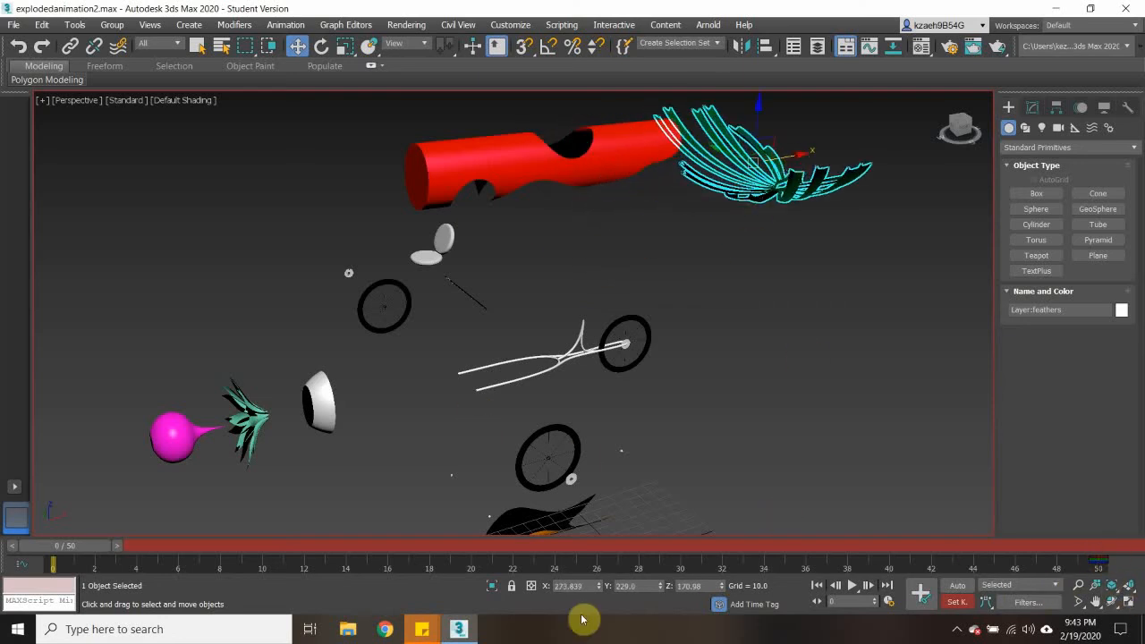
{"action": "left_click", "coordinate": [926, 595]}
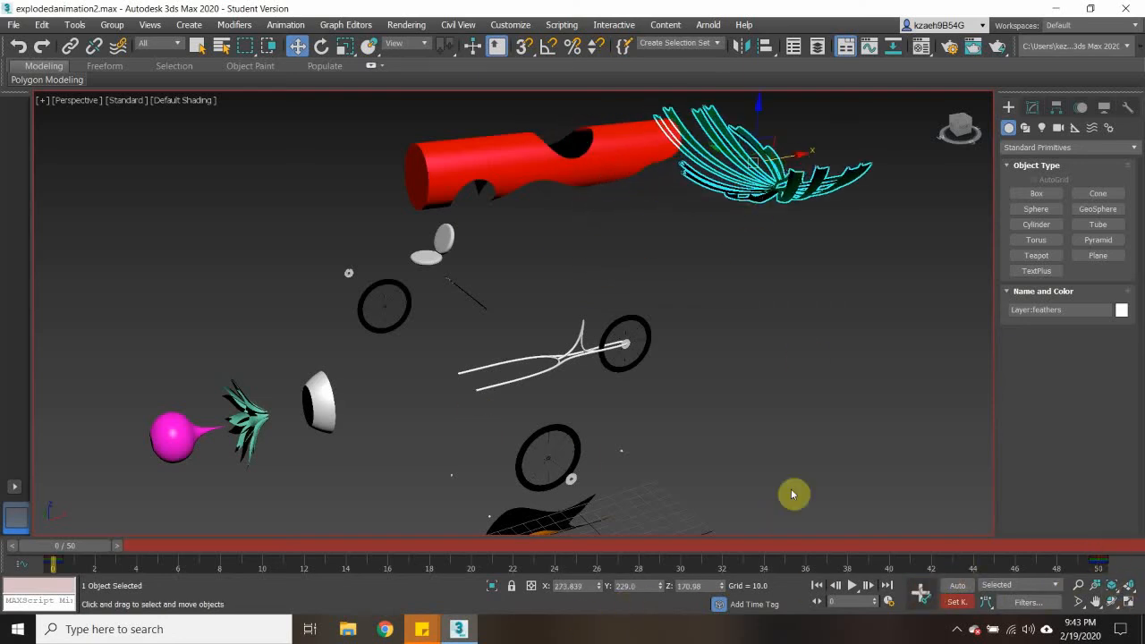
{"action": "left_click_drag", "start_coordinate": [76, 560], "coordinate": [89, 506]}
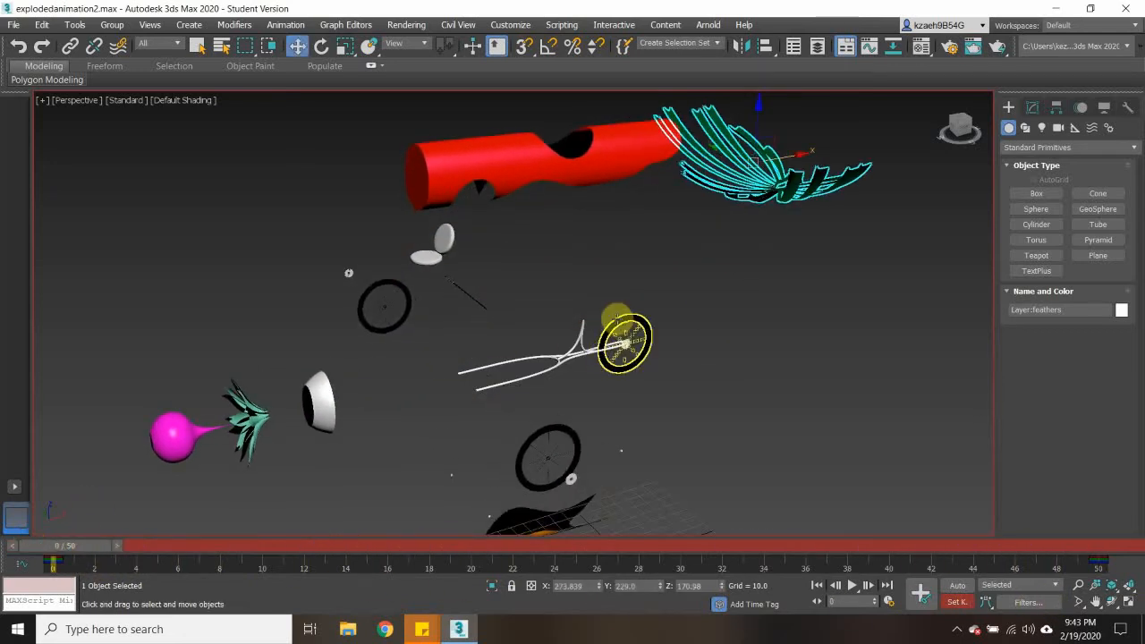
- Lower the rear wheel to Z about -107 and move it back to X about 401 at frame 0
{"action": "left_click", "coordinate": [617, 320]}
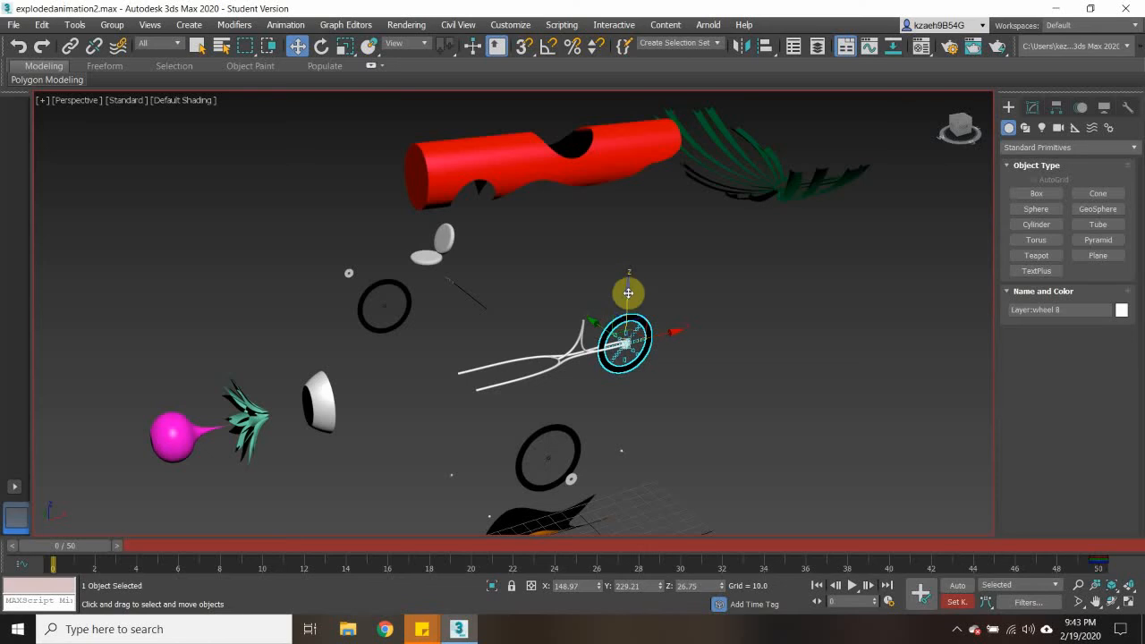
{"action": "left_click_drag", "start_coordinate": [628, 293], "coordinate": [617, 426]}
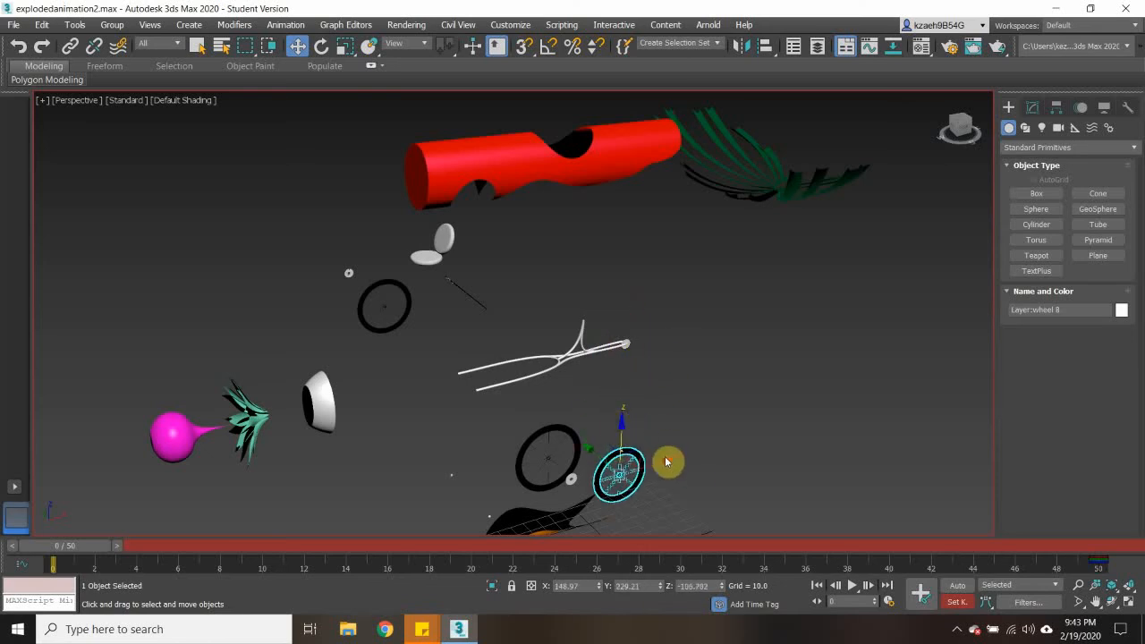
{"action": "left_click_drag", "start_coordinate": [666, 462], "coordinate": [874, 411]}
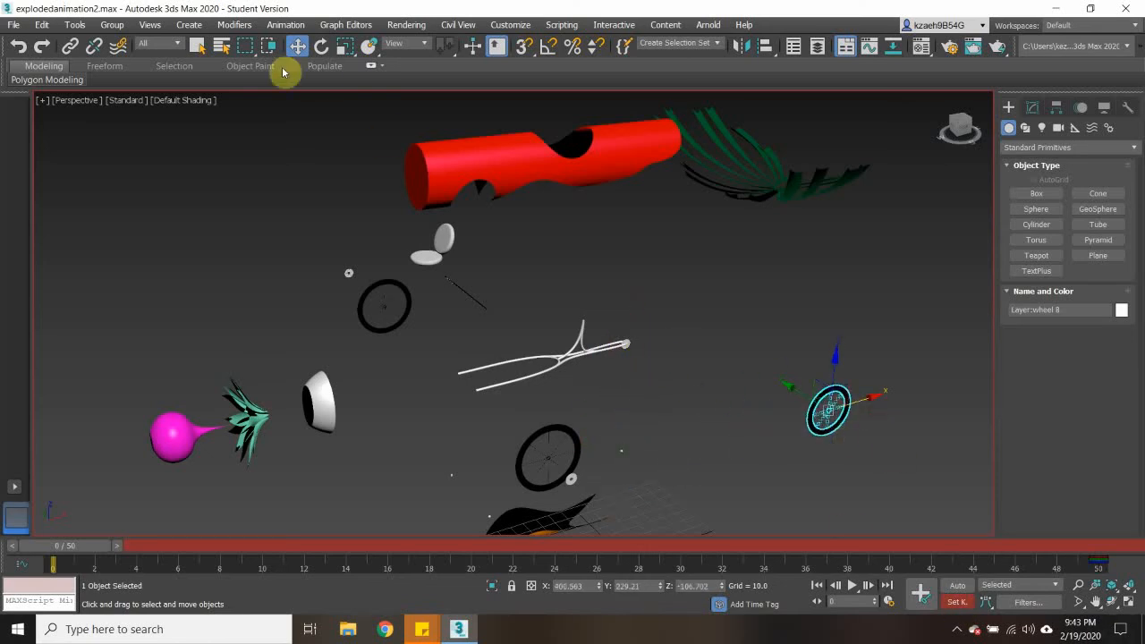
- Rotate the rear wheel around Y to about -30 degrees and key it at frame 0
{"action": "left_click", "coordinate": [323, 47]}
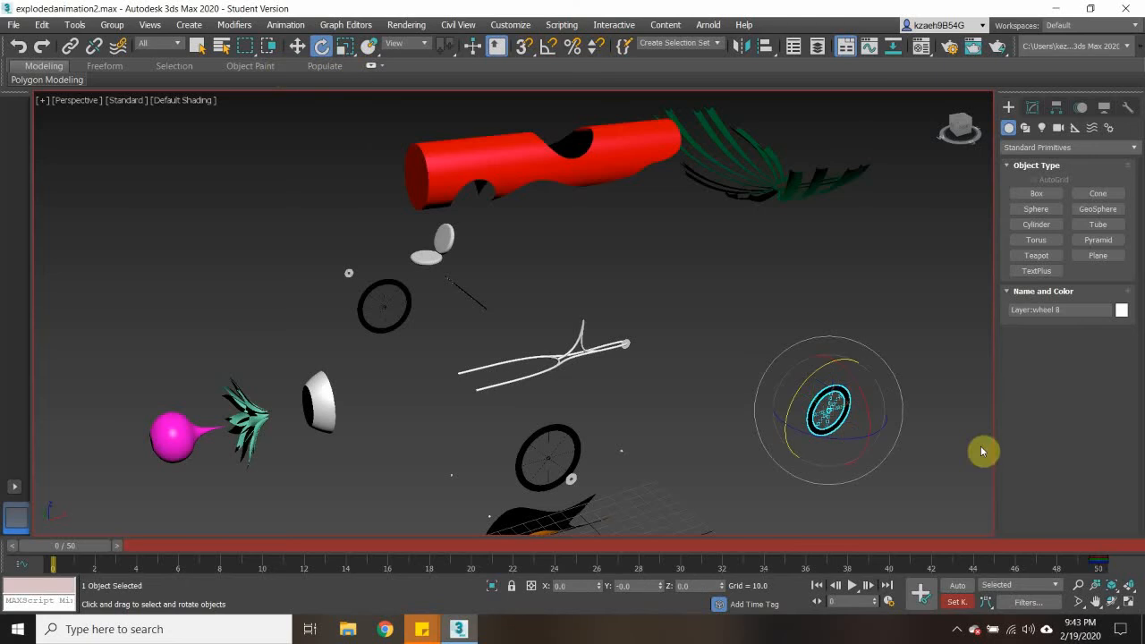
{"action": "left_click_drag", "start_coordinate": [813, 396], "coordinate": [940, 332]}
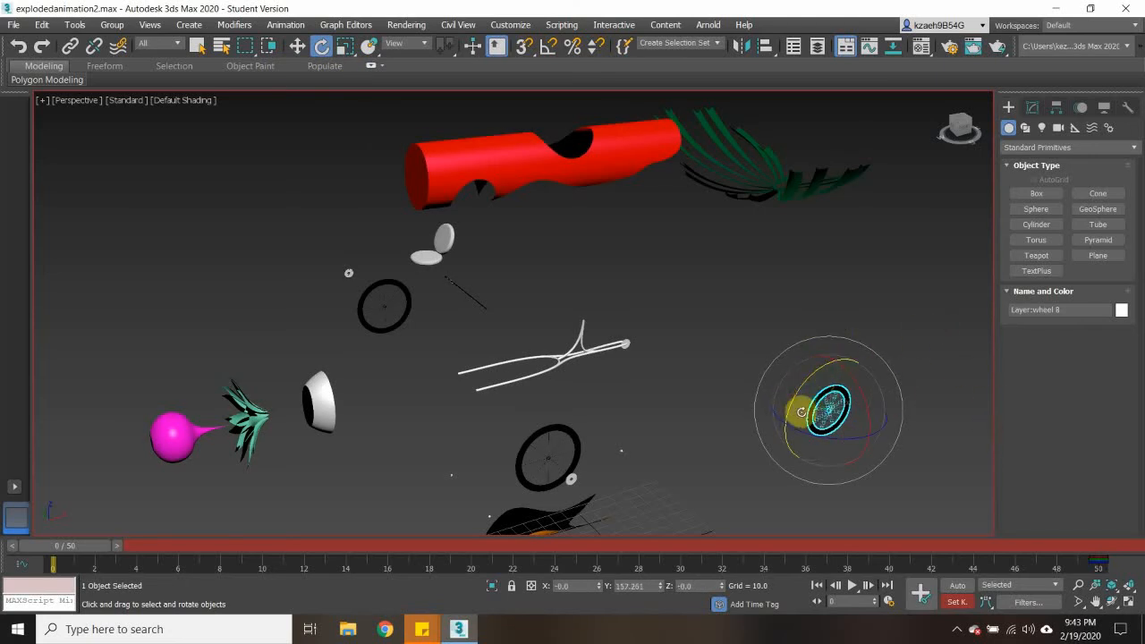
{"action": "left_click_drag", "start_coordinate": [791, 404], "coordinate": [839, 356]}
{"action": "left_click_drag", "start_coordinate": [791, 401], "coordinate": [964, 394]}
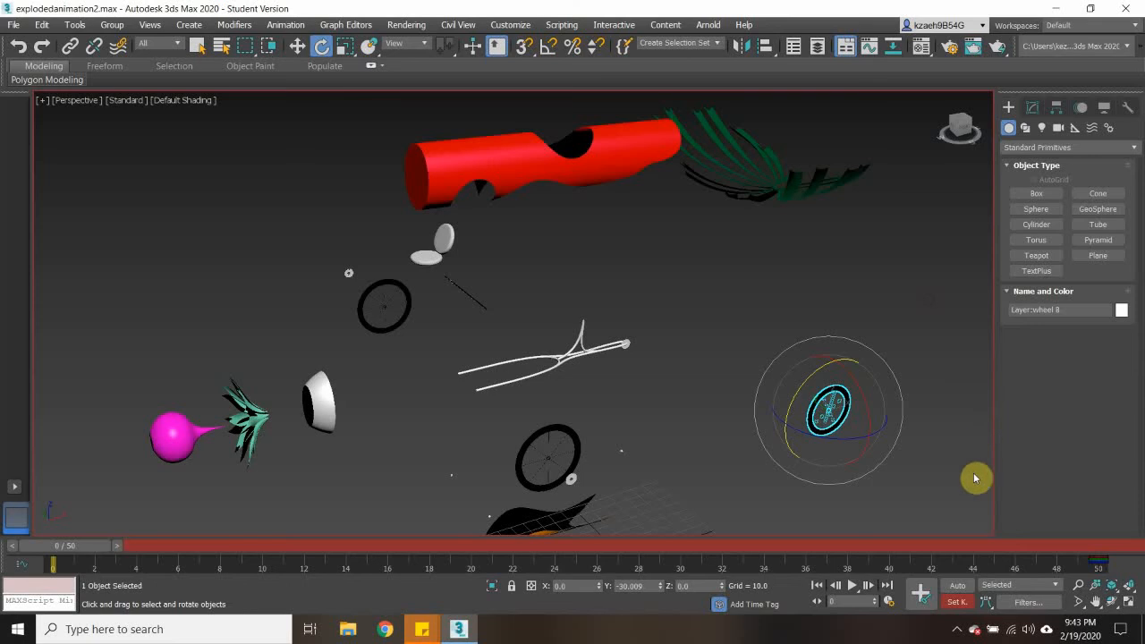
{"action": "left_click", "coordinate": [919, 600]}
- Scrub the timeline to frame 50, inspect the assembled car up close from the front, and clear the selection
{"action": "left_click_drag", "start_coordinate": [81, 547], "coordinate": [1141, 513]}
{"action": "left_click_drag", "start_coordinate": [926, 528], "coordinate": [1141, 500]}
{"action": "key", "text": "e"}
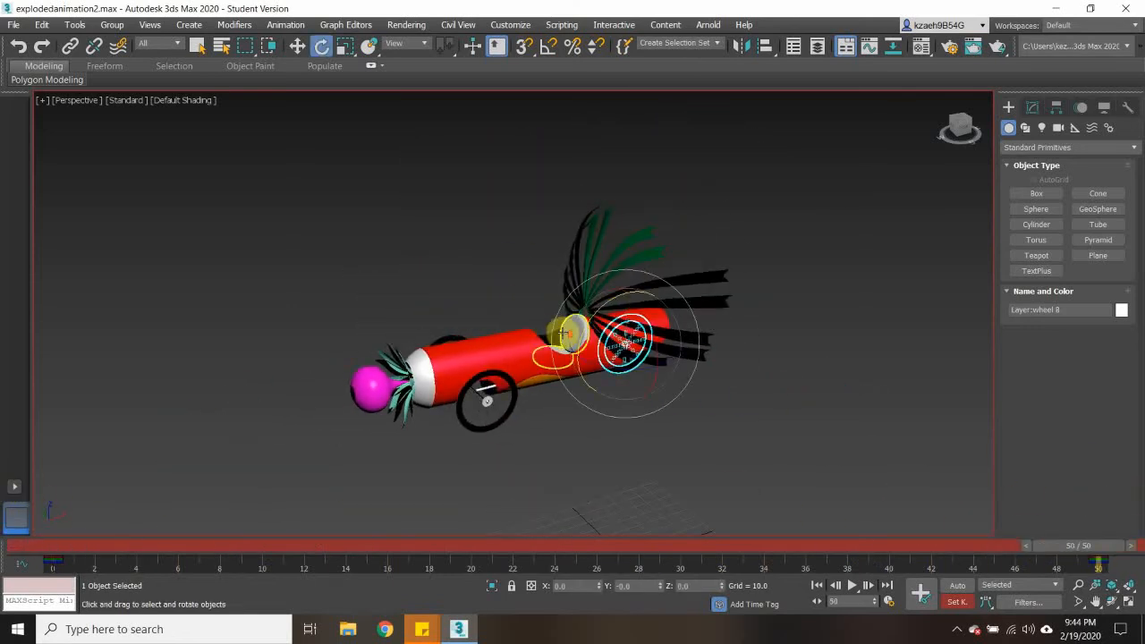
{"action": "scroll", "coordinate": [568, 331], "scroll_direction": "up", "scroll_amount": 3}
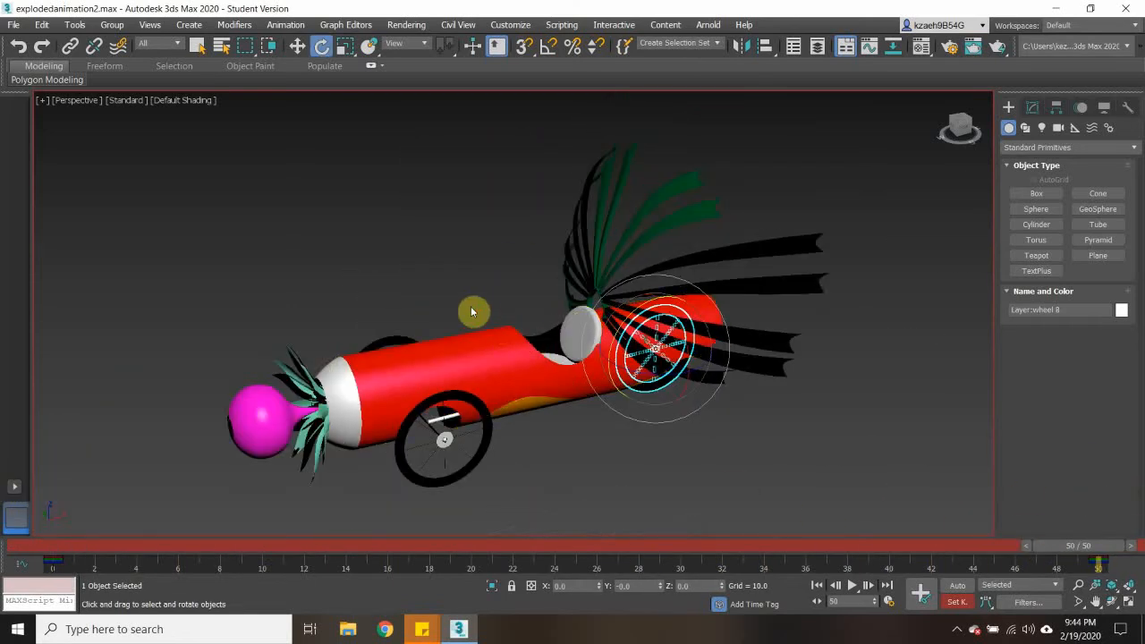
{"action": "middle_click_drag", "start_coordinate": [471, 312], "coordinate": [504, 307], "text": "alt"}
{"action": "left_click", "coordinate": [763, 405]}
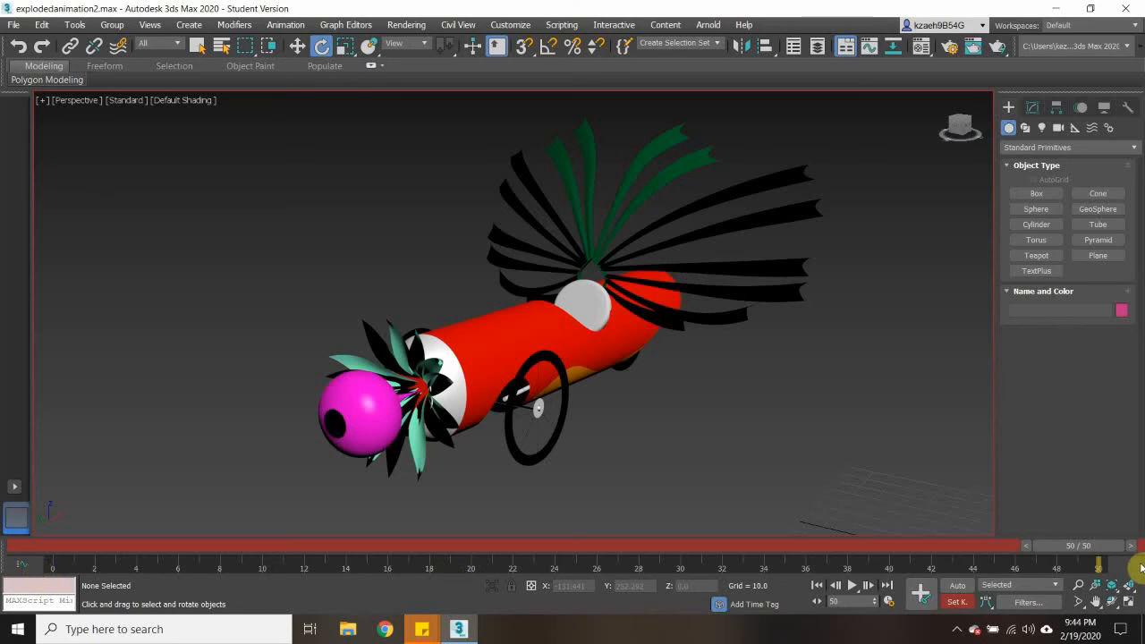
- Scrub back and forth through the exploded animation, view the car from the side, and leave the timeline at frame 50
{"action": "left_click_drag", "start_coordinate": [1079, 549], "coordinate": [346, 569]}
{"action": "left_click_drag", "start_coordinate": [672, 574], "coordinate": [1134, 565]}
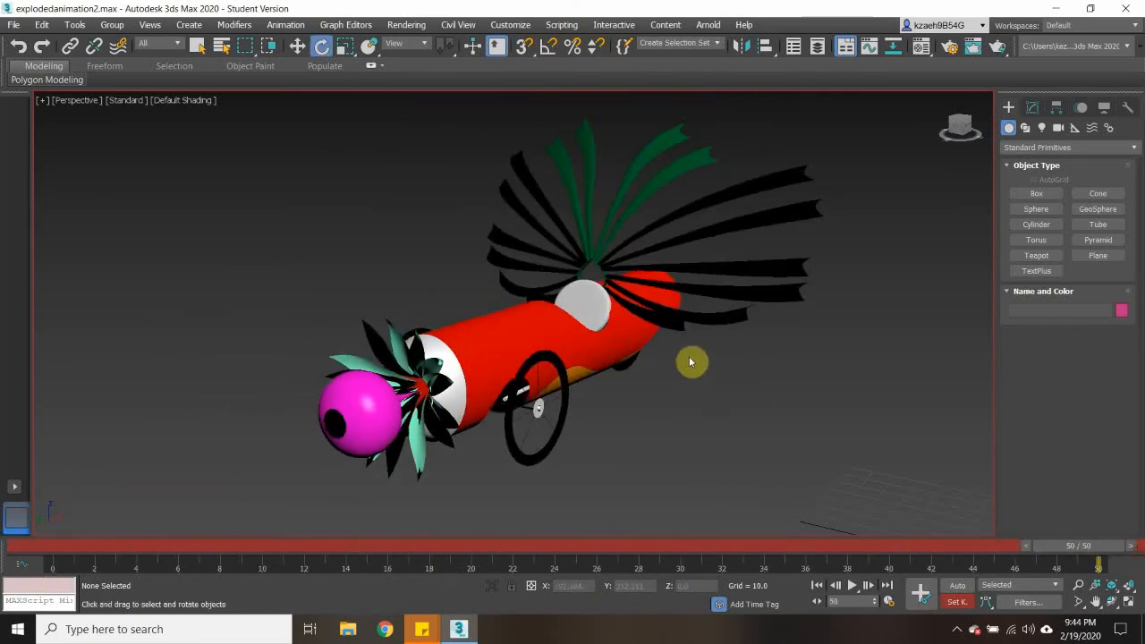
{"action": "middle_click_drag", "start_coordinate": [665, 298], "coordinate": [607, 307], "text": "alt"}
{"action": "scroll", "coordinate": [616, 299], "scroll_direction": "down", "scroll_amount": 2}
{"action": "scroll", "coordinate": [611, 309], "scroll_direction": "up", "scroll_amount": 2}
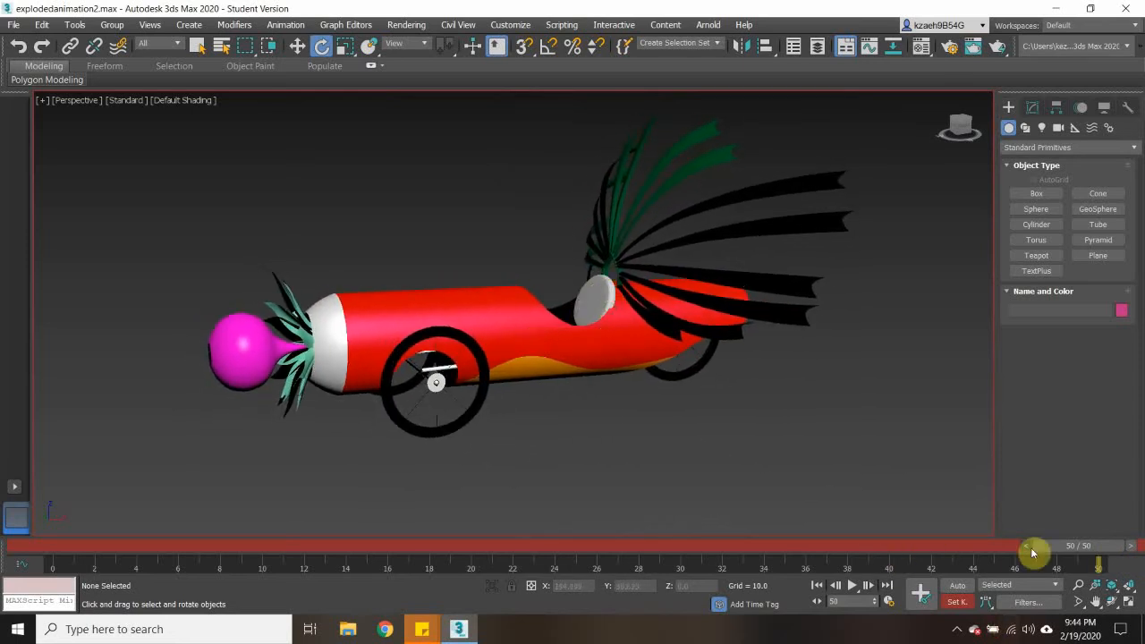
{"action": "left_click_drag", "start_coordinate": [1064, 544], "coordinate": [1125, 536]}
{"action": "key", "text": "e"}
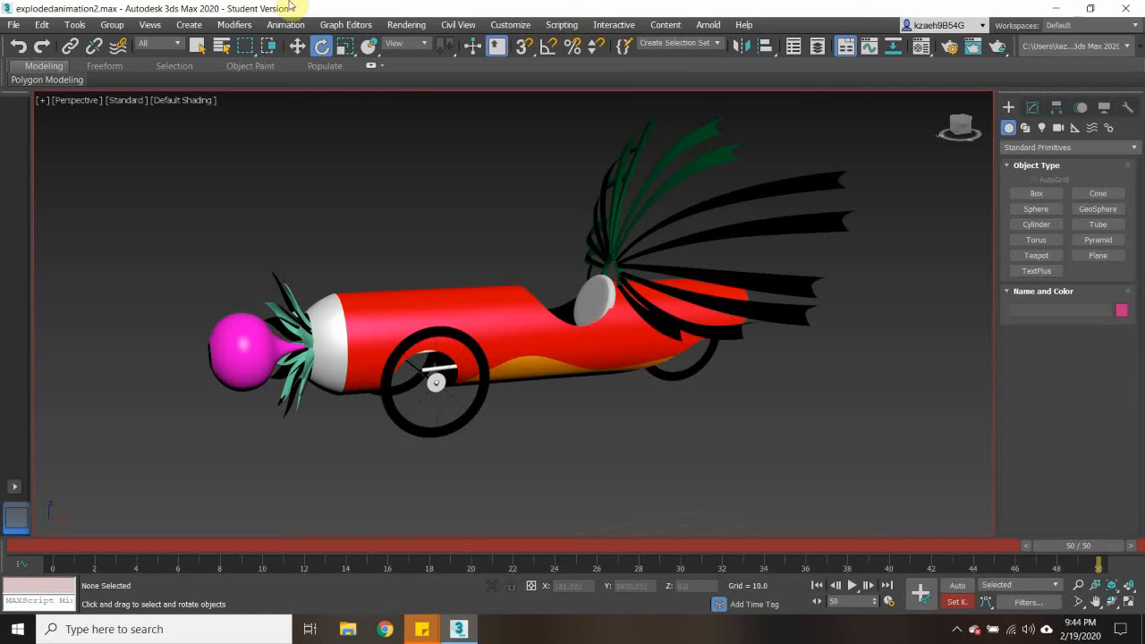
- Save the scene file and open the Render Setup dialog
{"action": "left_click", "coordinate": [15, 24]}
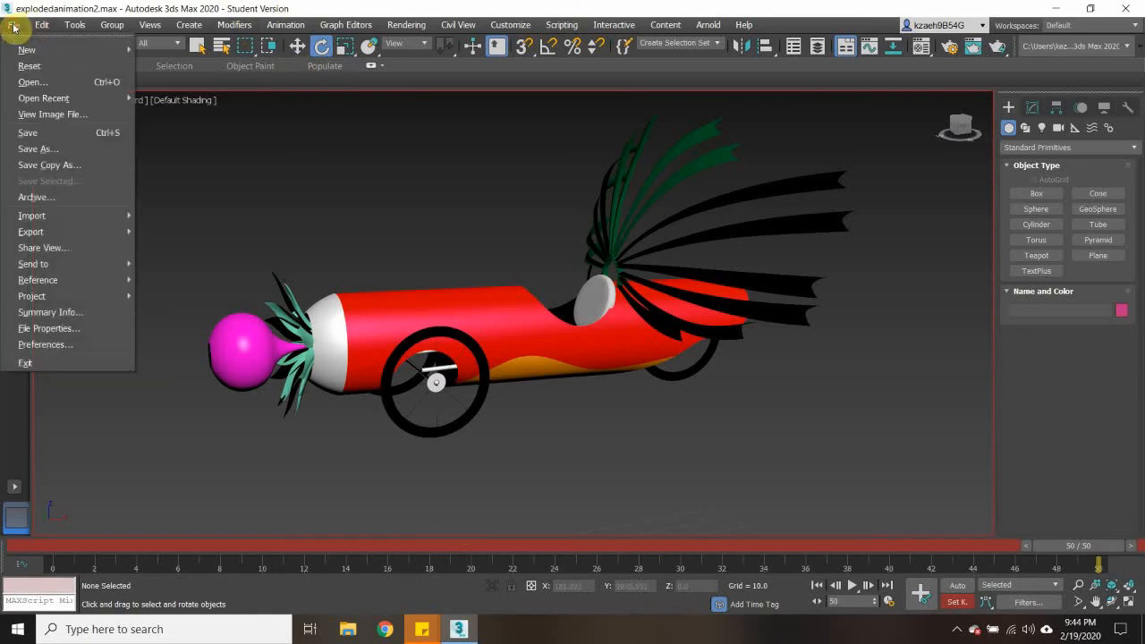
{"action": "left_click", "coordinate": [47, 132]}
{"action": "left_click", "coordinate": [406, 24]}
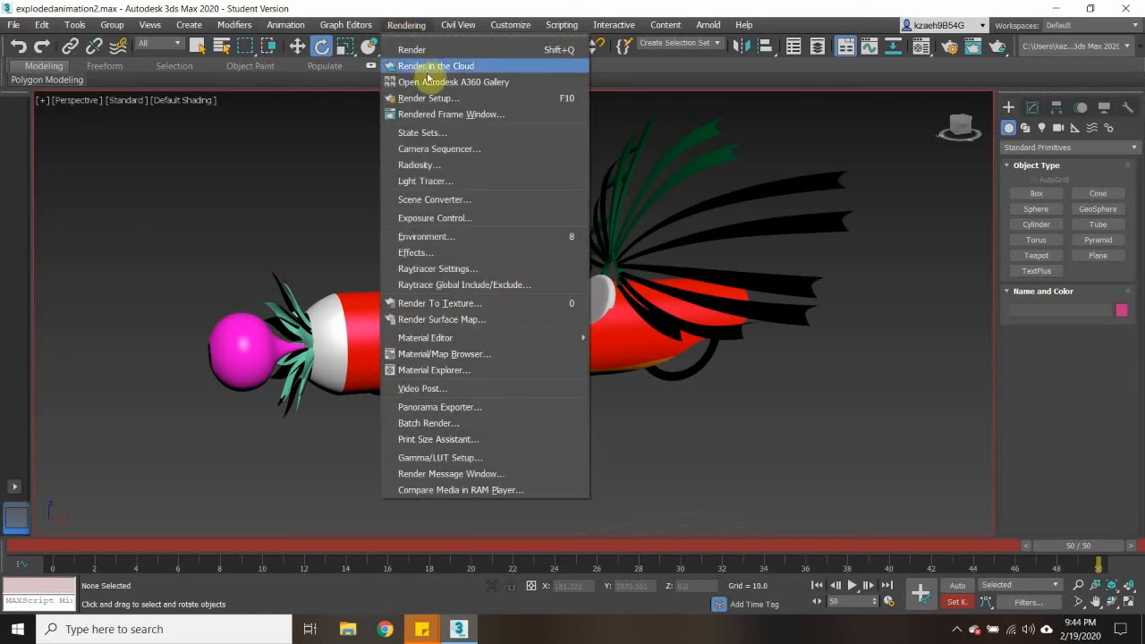
{"action": "left_click", "coordinate": [441, 99]}
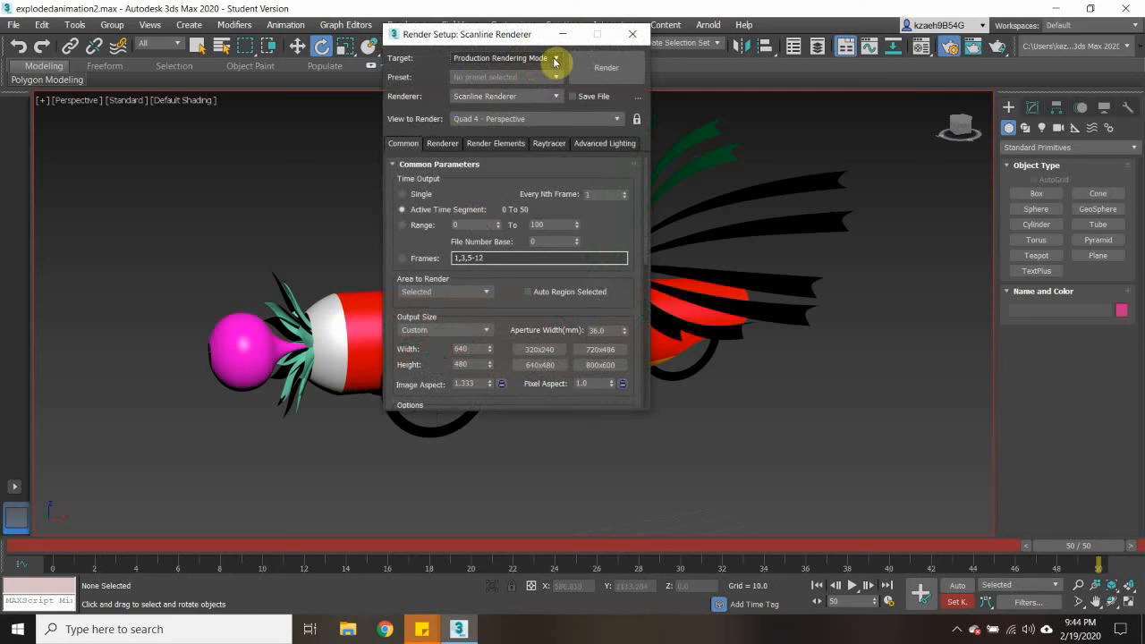
- Check the render target and renderer choices, keeping Production Rendering Mode and the Scanline Renderer
{"action": "left_click", "coordinate": [557, 59]}
{"action": "left_click", "coordinate": [557, 59]}
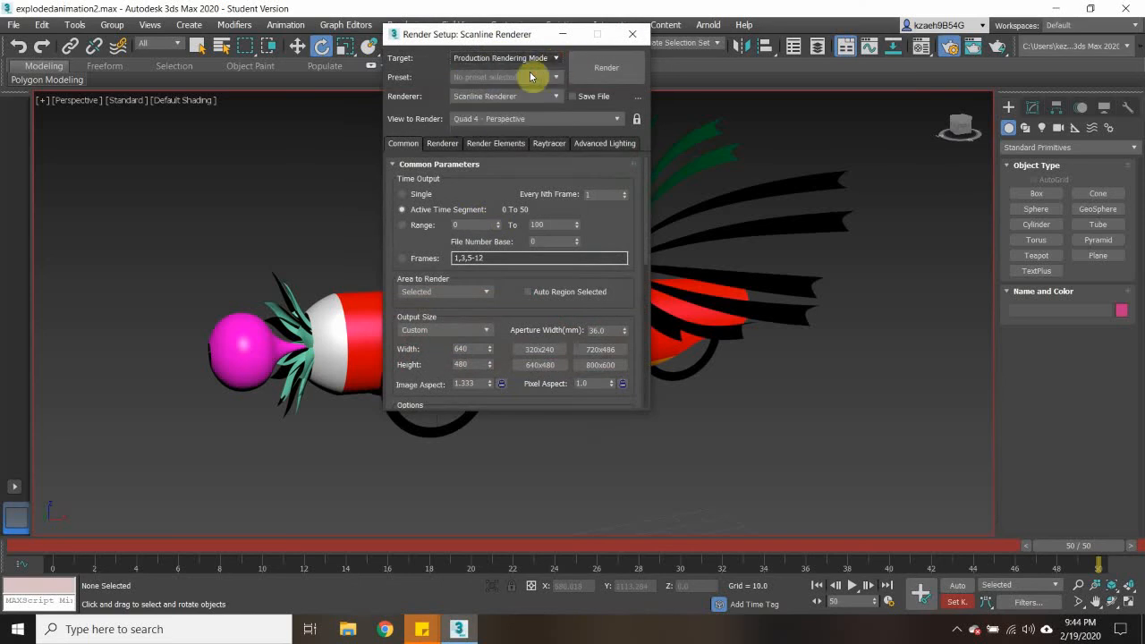
{"action": "left_click", "coordinate": [506, 96]}
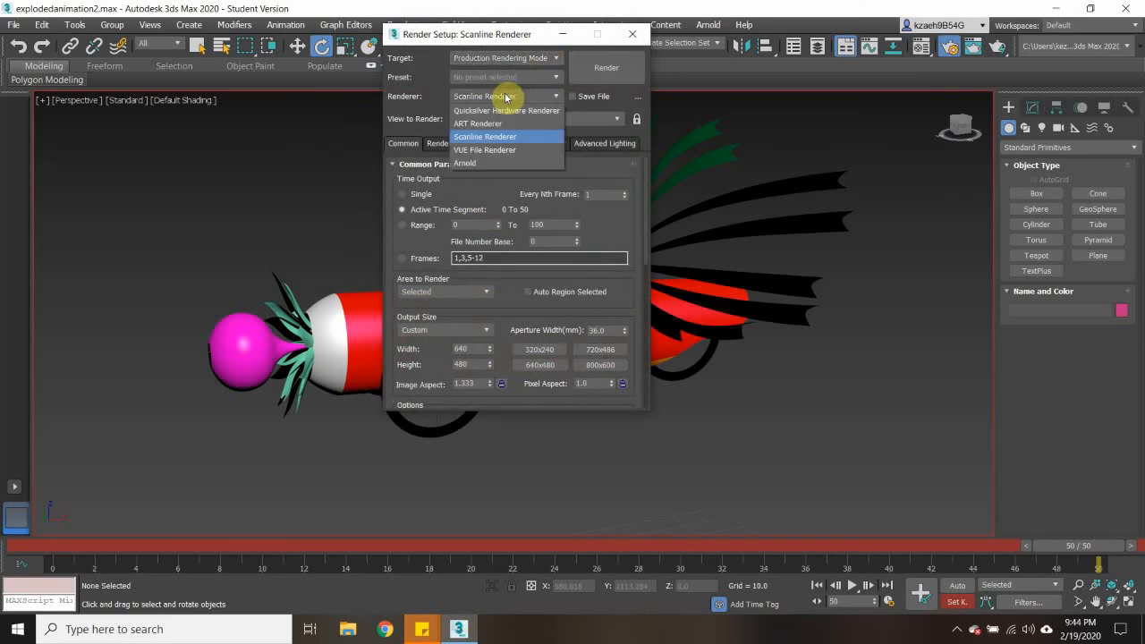
{"action": "left_click", "coordinate": [506, 97]}
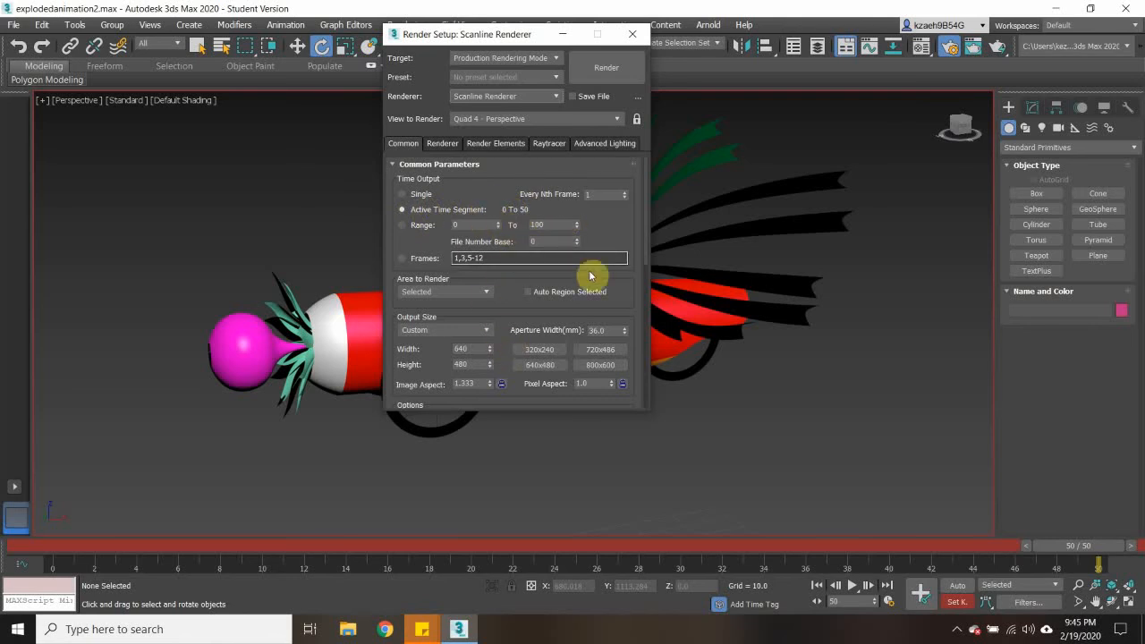
- Set the area to render to Crop and the output size to 720x486, moving Render Setup clear of the car
{"action": "scroll", "coordinate": [591, 275], "scroll_direction": "down", "scroll_amount": 3}
{"action": "scroll", "coordinate": [443, 257], "scroll_direction": "down", "scroll_amount": 1}
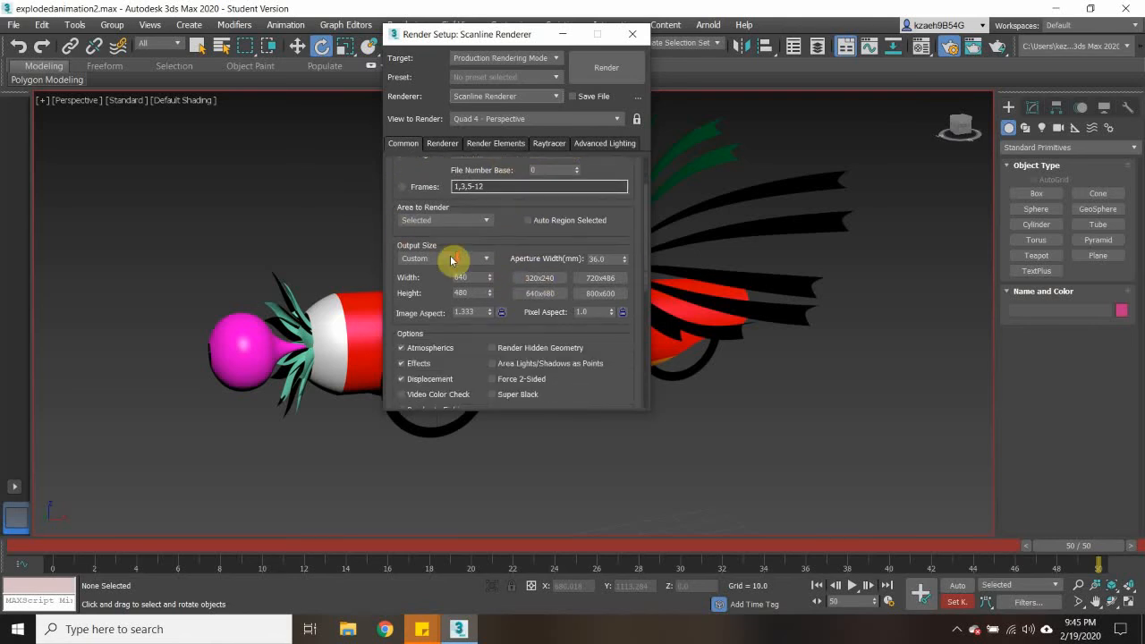
{"action": "scroll", "coordinate": [437, 226], "scroll_direction": "down", "scroll_amount": 2}
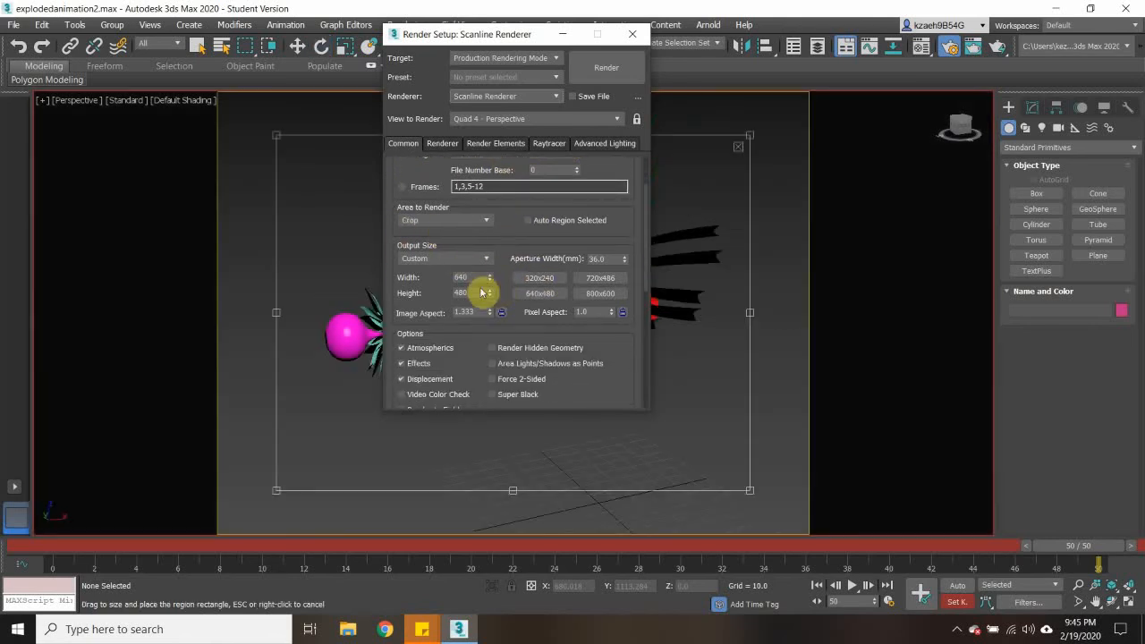
{"action": "left_click_drag", "start_coordinate": [459, 34], "coordinate": [863, 89]}
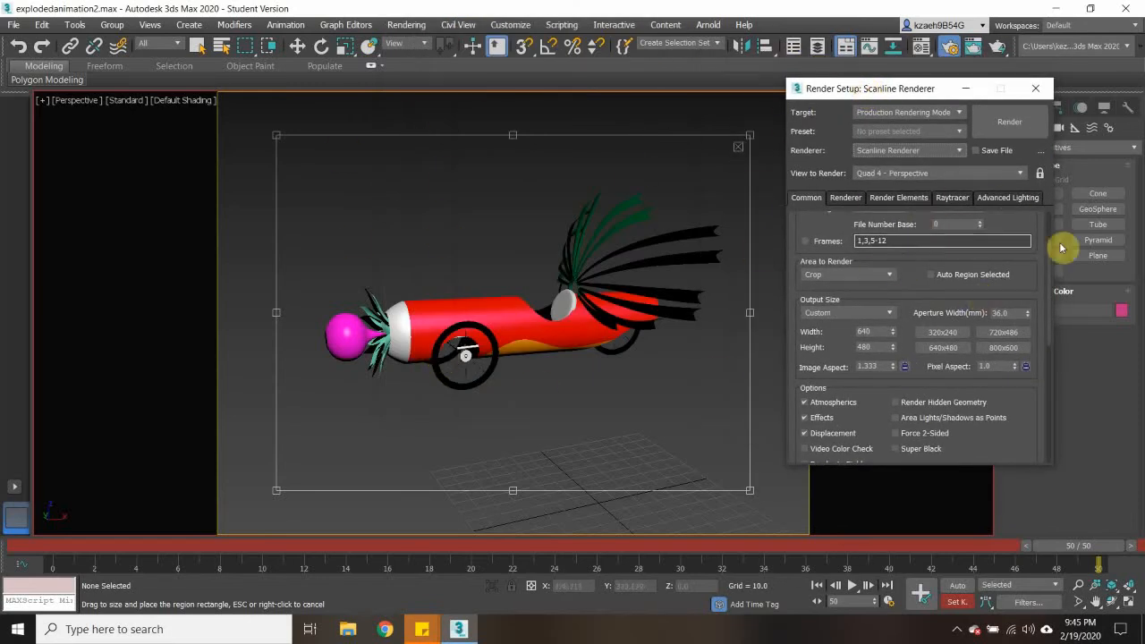
{"action": "left_click_drag", "start_coordinate": [1050, 281], "coordinate": [1052, 235]}
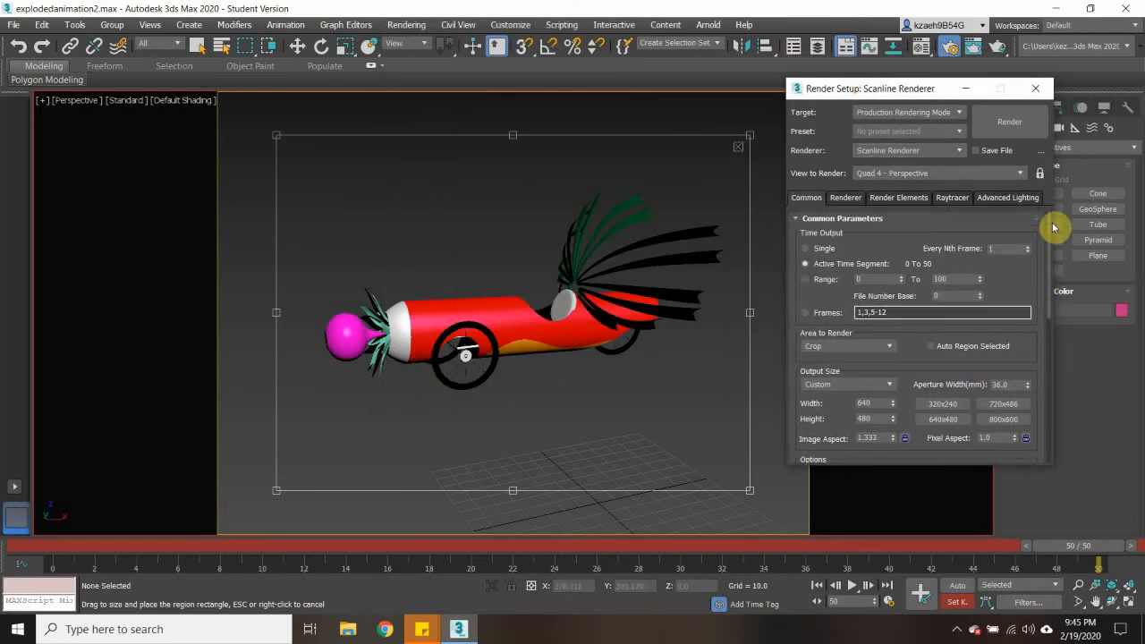
{"action": "left_click_drag", "start_coordinate": [1053, 250], "coordinate": [1056, 286]}
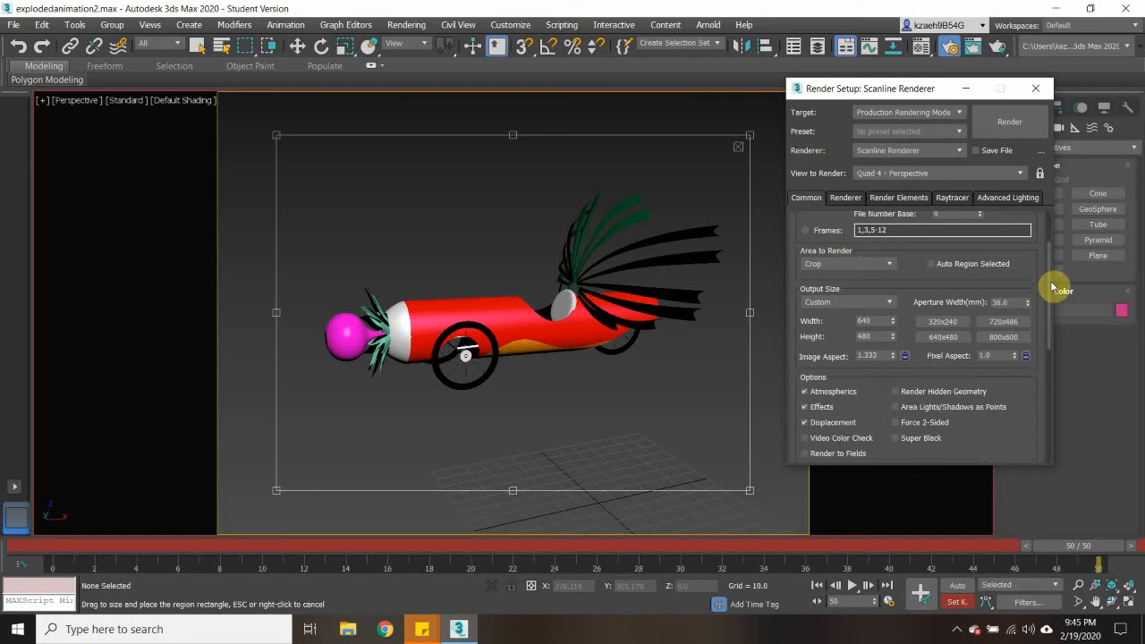
{"action": "left_click", "coordinate": [850, 264]}
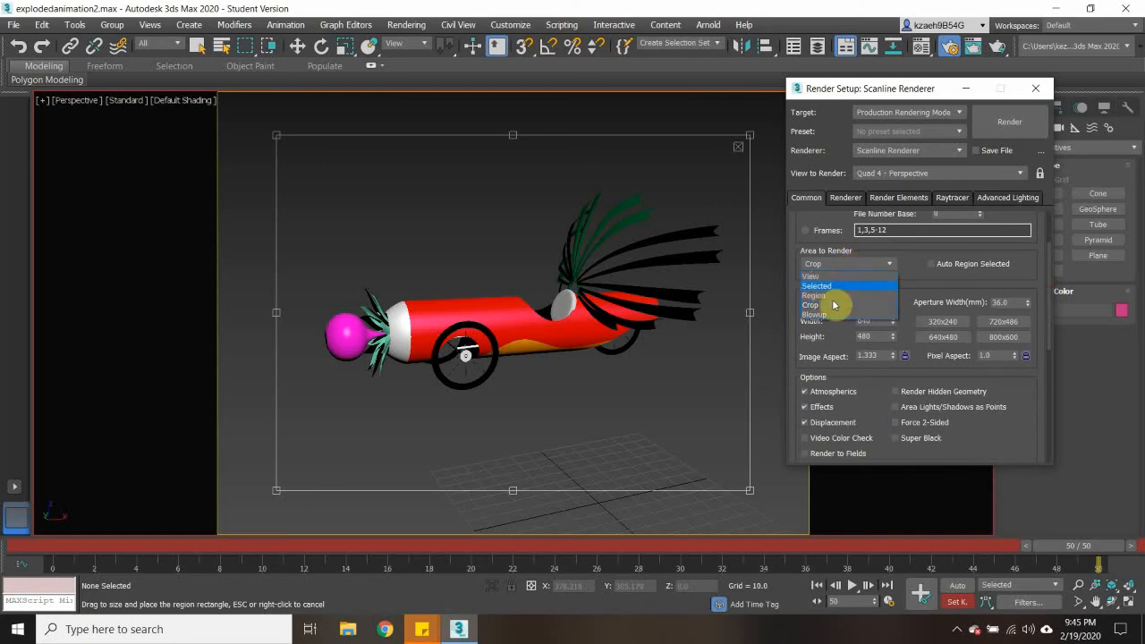
{"action": "left_click", "coordinate": [823, 309]}
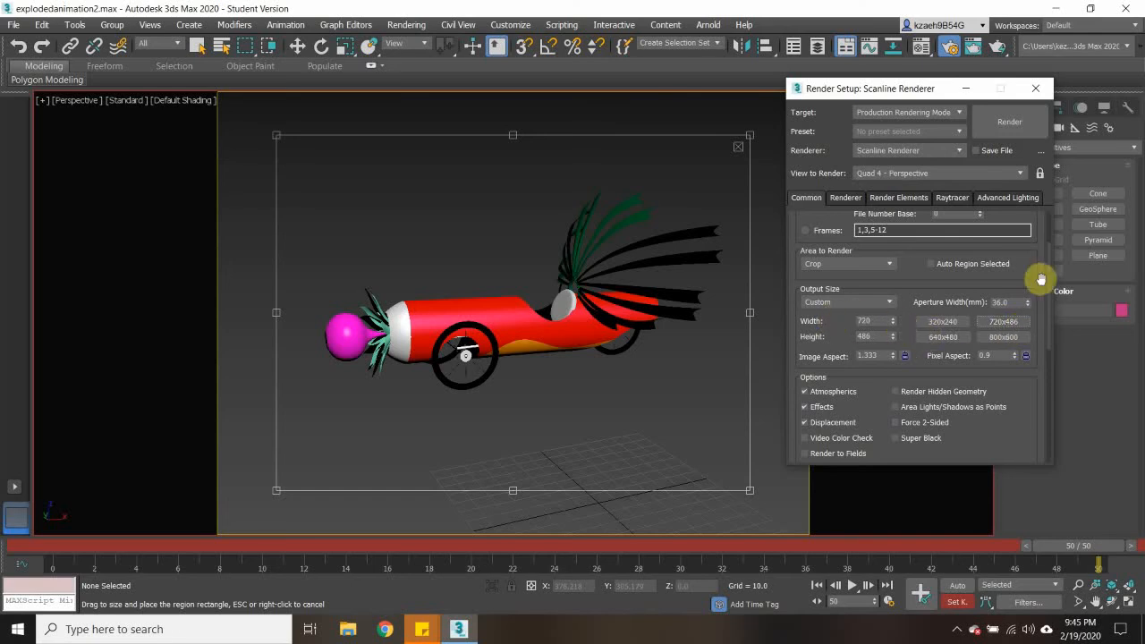
- Turn off Use Advanced Lighting, Atmospherics and Displacement in the render options
{"action": "left_click_drag", "start_coordinate": [1047, 283], "coordinate": [1046, 331]}
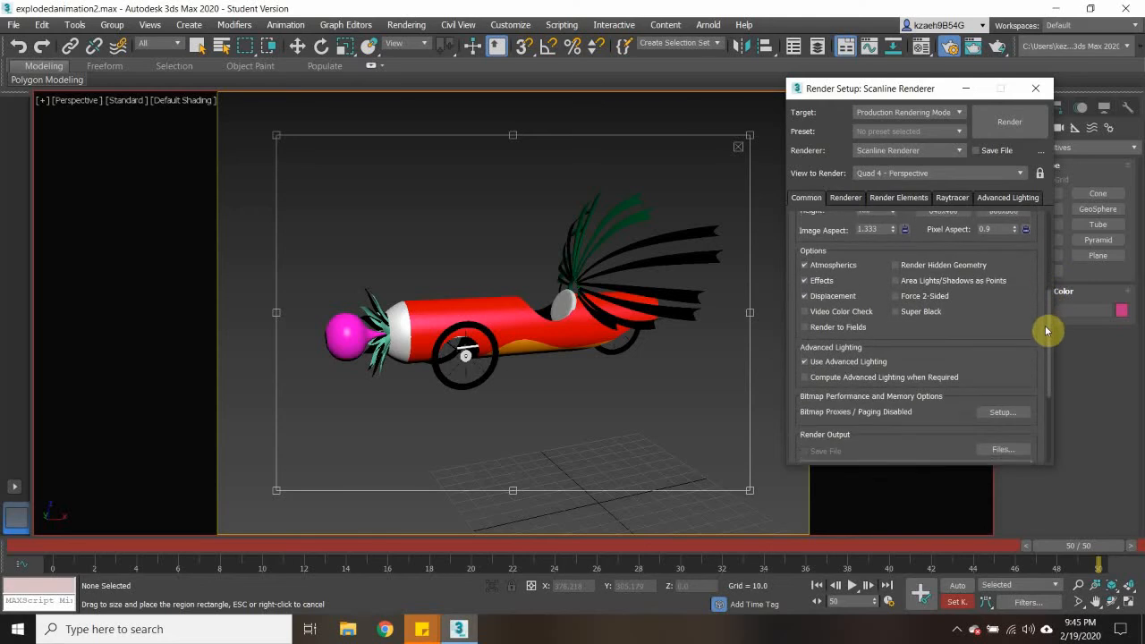
{"action": "left_click", "coordinate": [805, 362]}
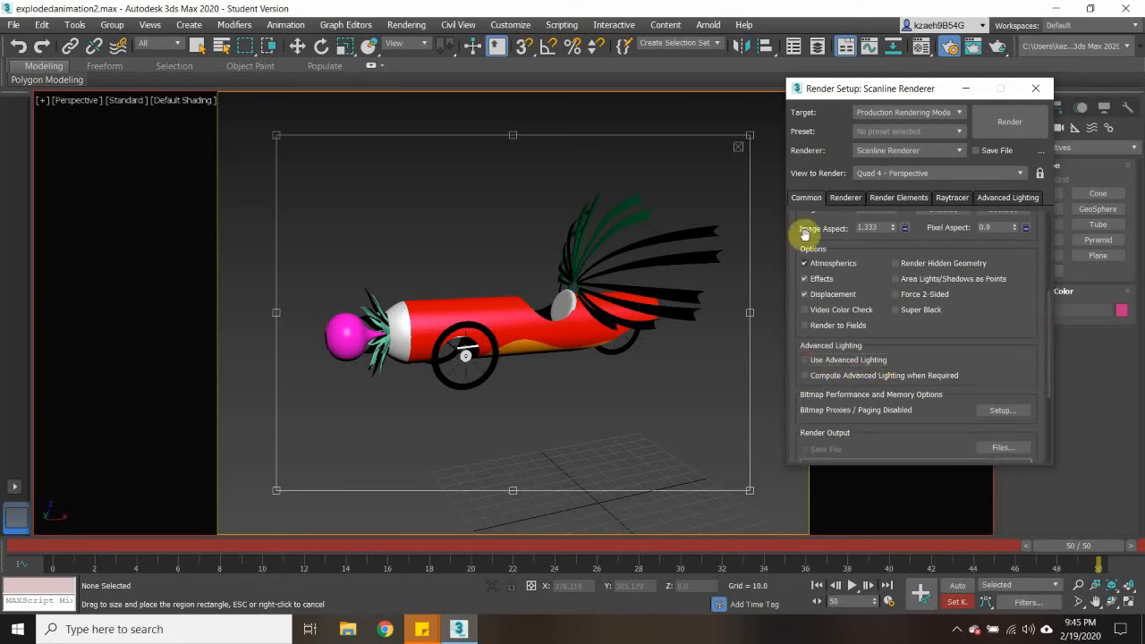
{"action": "left_click", "coordinate": [804, 262]}
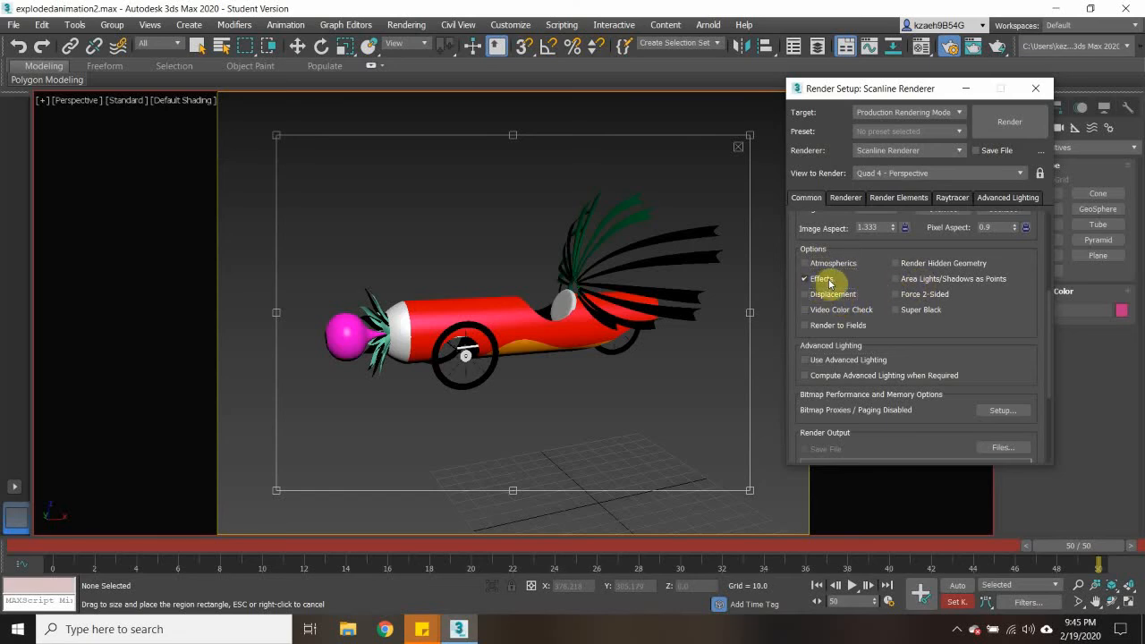
- Start defining the render output file and set its format to AVI File (*.avi)
{"action": "left_click_drag", "start_coordinate": [1052, 333], "coordinate": [1043, 401]}
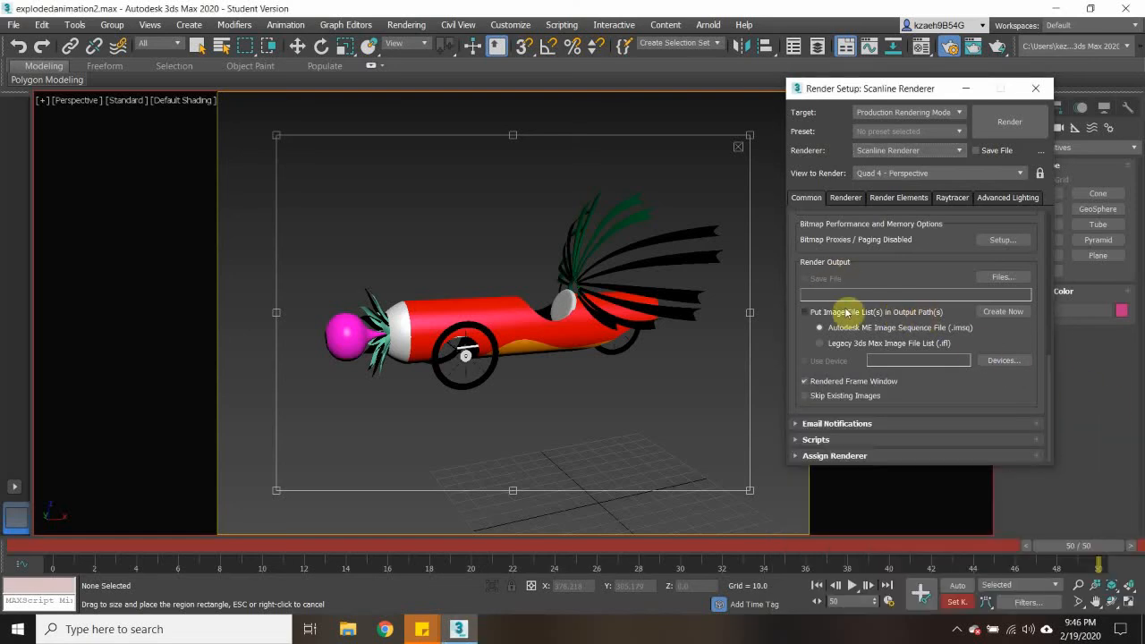
{"action": "left_click", "coordinate": [1002, 278]}
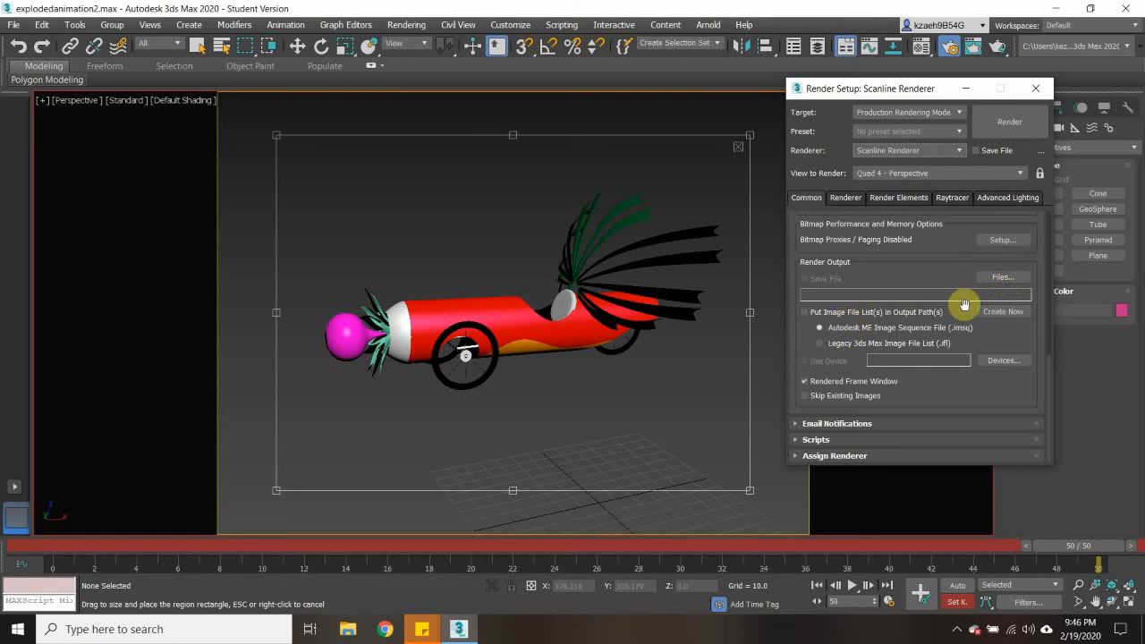
{"action": "left_click", "coordinate": [1006, 280]}
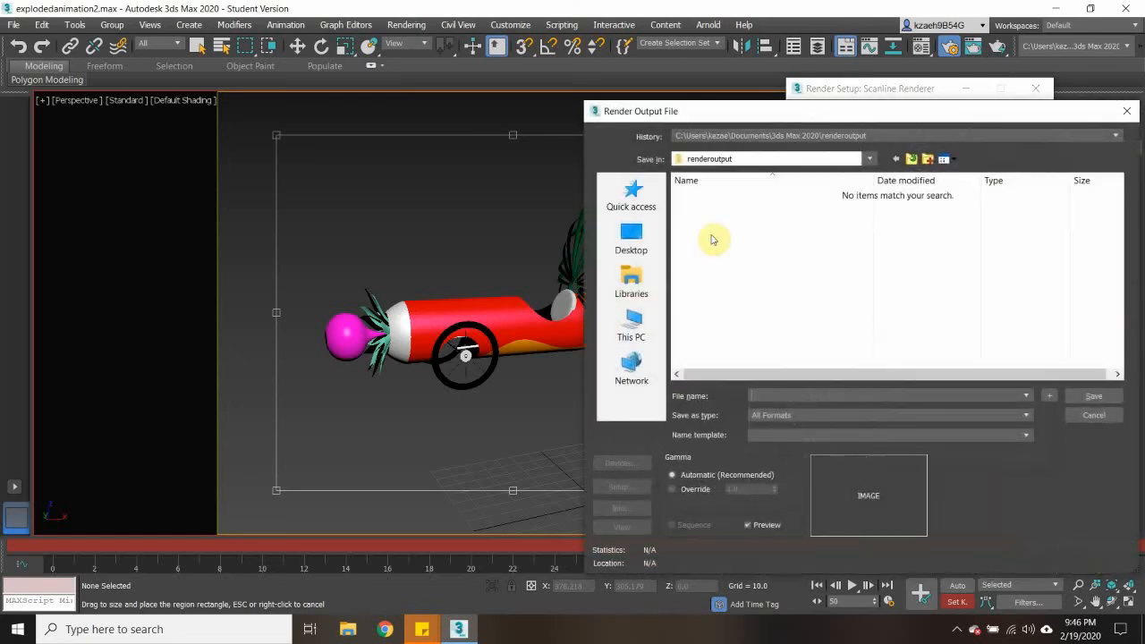
{"action": "left_click", "coordinate": [779, 415]}
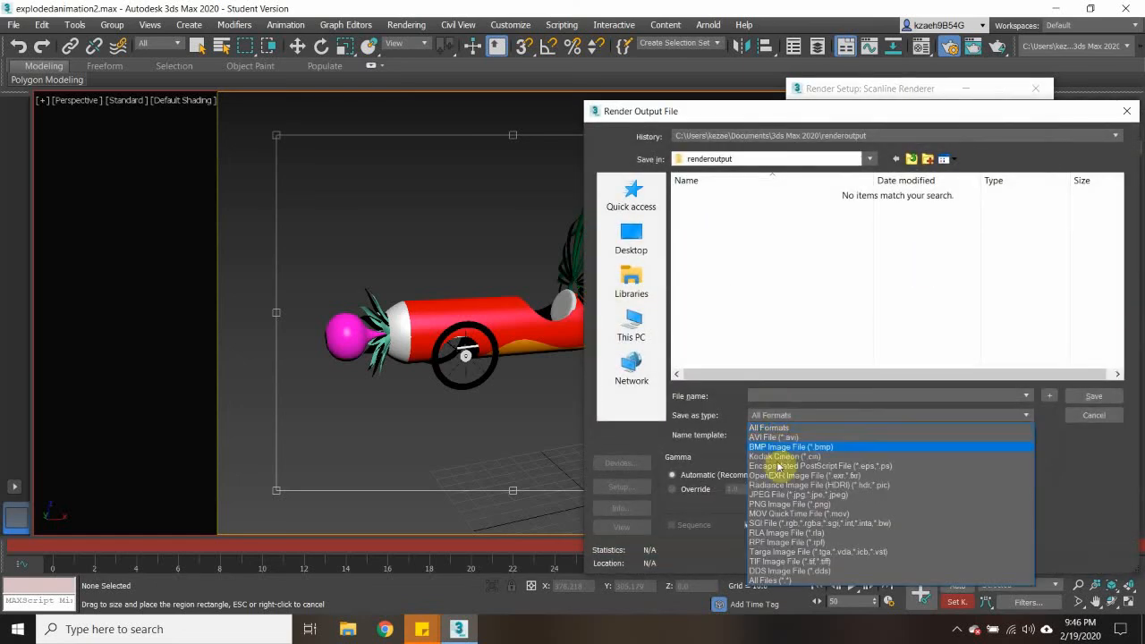
{"action": "left_click", "coordinate": [778, 437]}
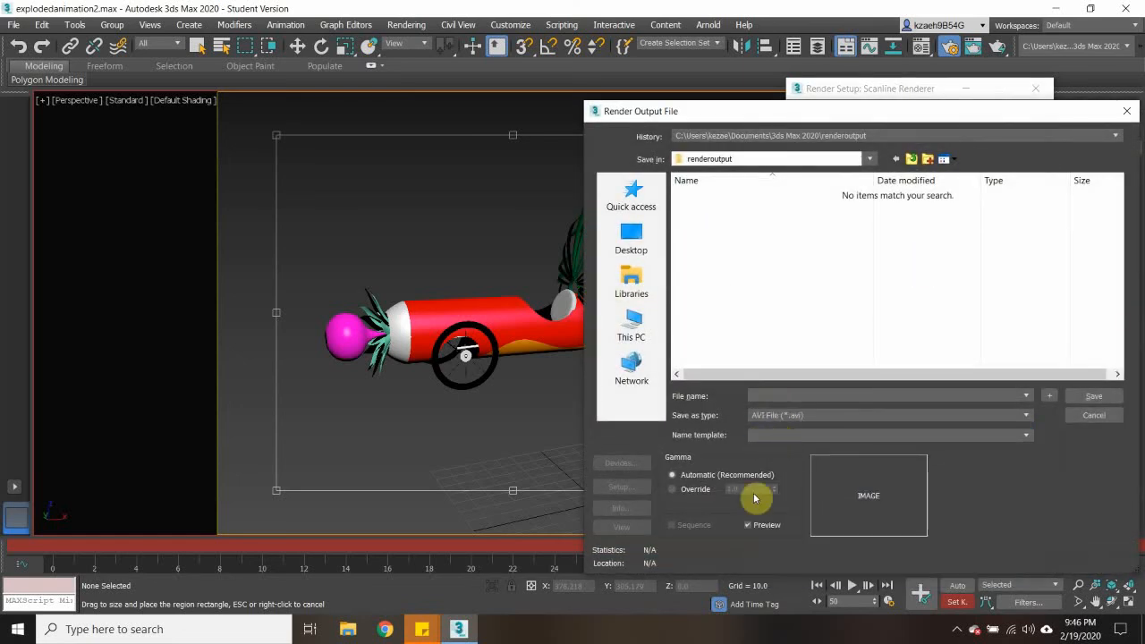
- Save the render output as testexplosion in the Week 5 folder inside MICA on the Desktop
{"action": "left_click", "coordinate": [650, 229]}
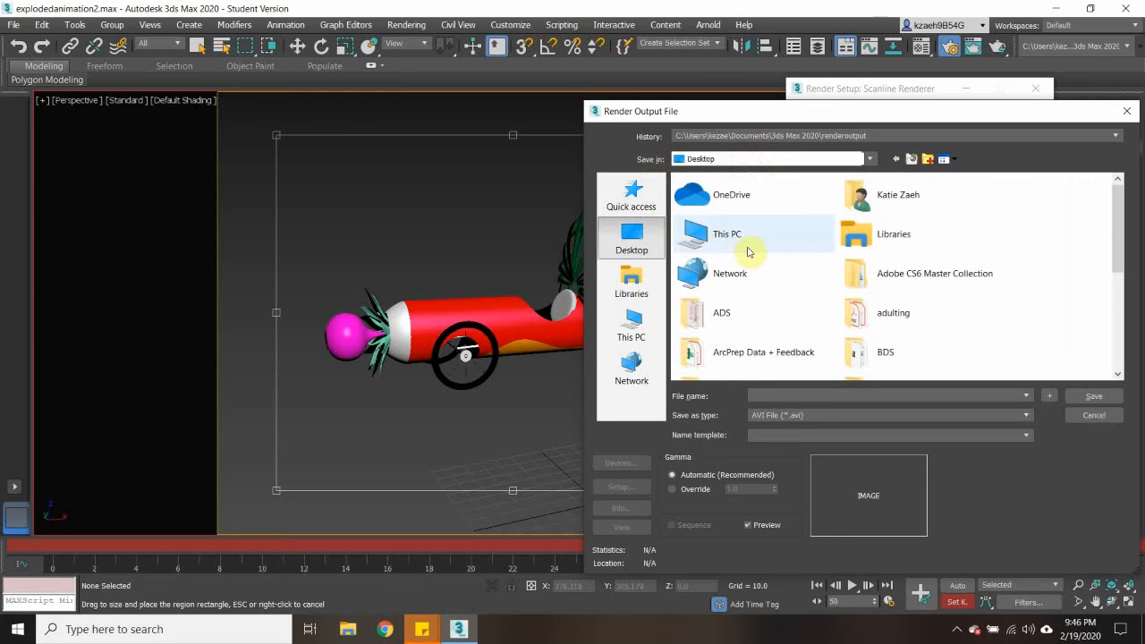
{"action": "scroll", "coordinate": [889, 301], "scroll_direction": "down", "scroll_amount": 5}
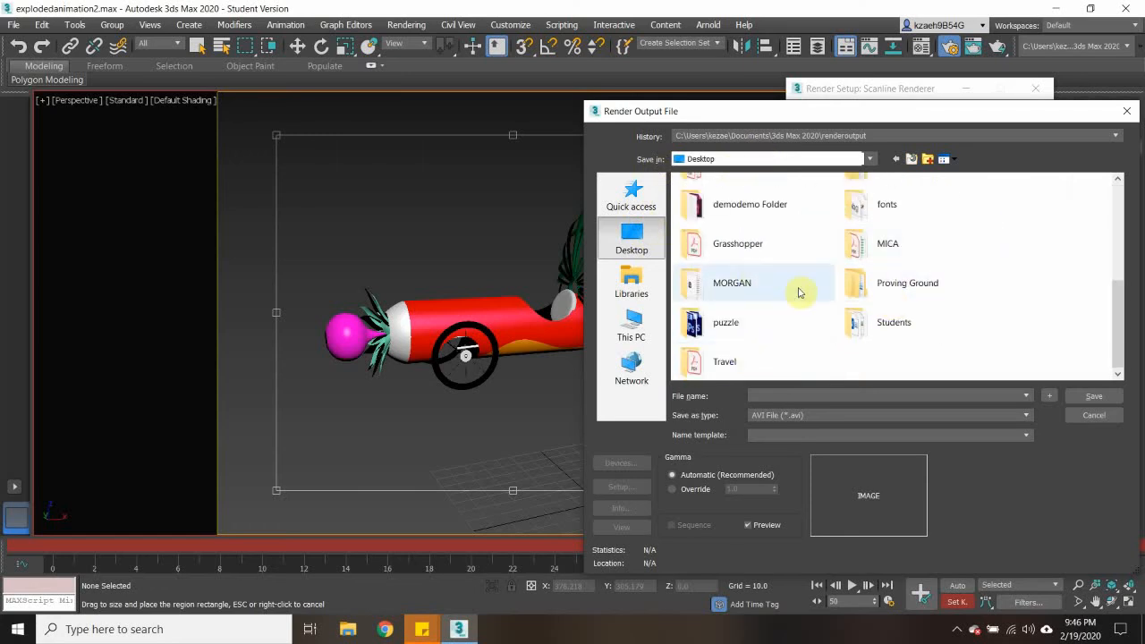
{"action": "double_click", "coordinate": [859, 245]}
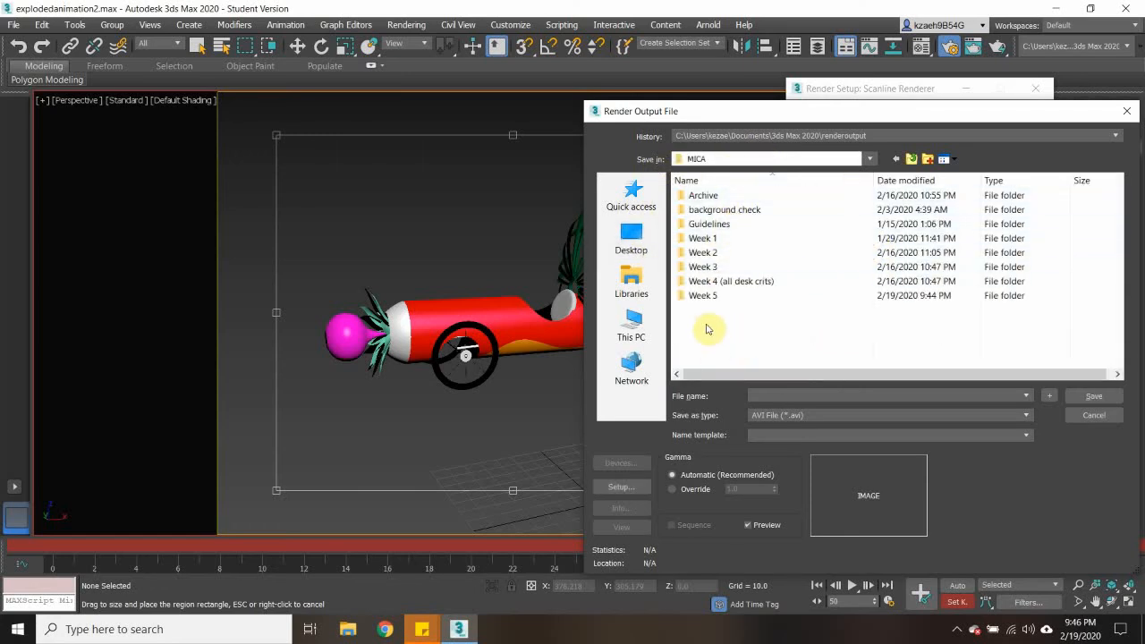
{"action": "double_click", "coordinate": [703, 295]}
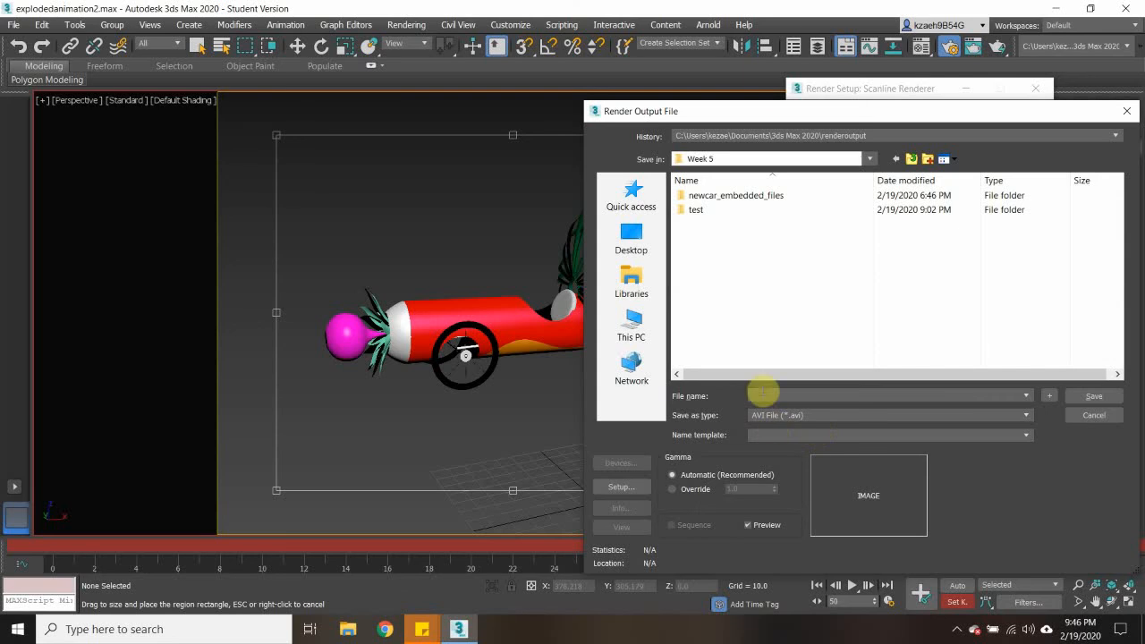
{"action": "left_click", "coordinate": [781, 396]}
{"action": "type", "text": "testexplosion"}
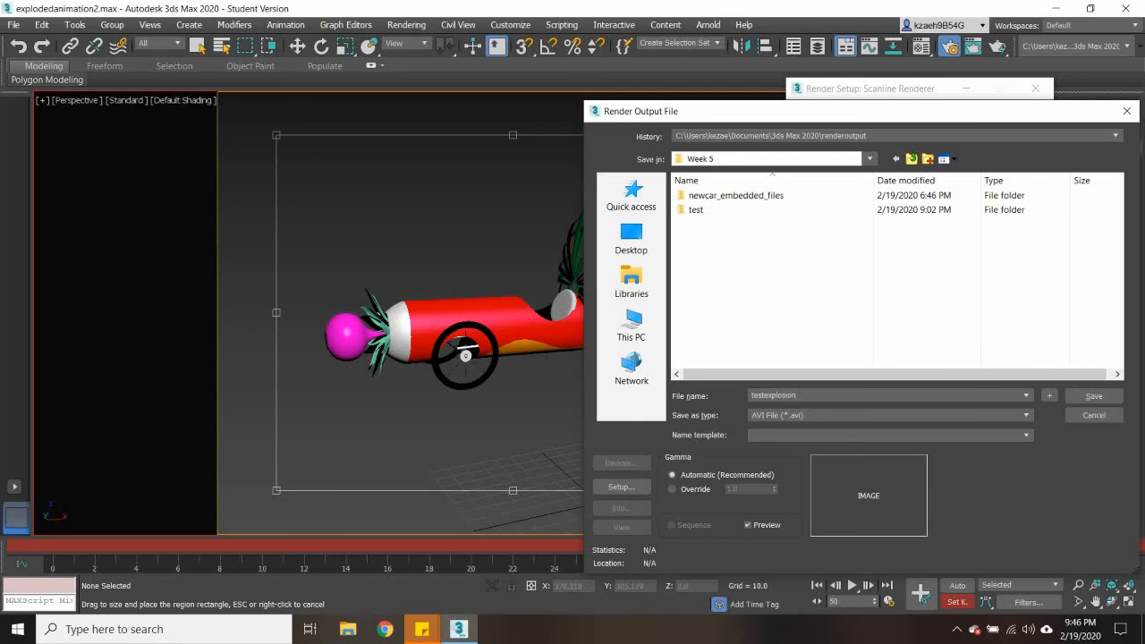
{"action": "left_click", "coordinate": [1095, 396]}
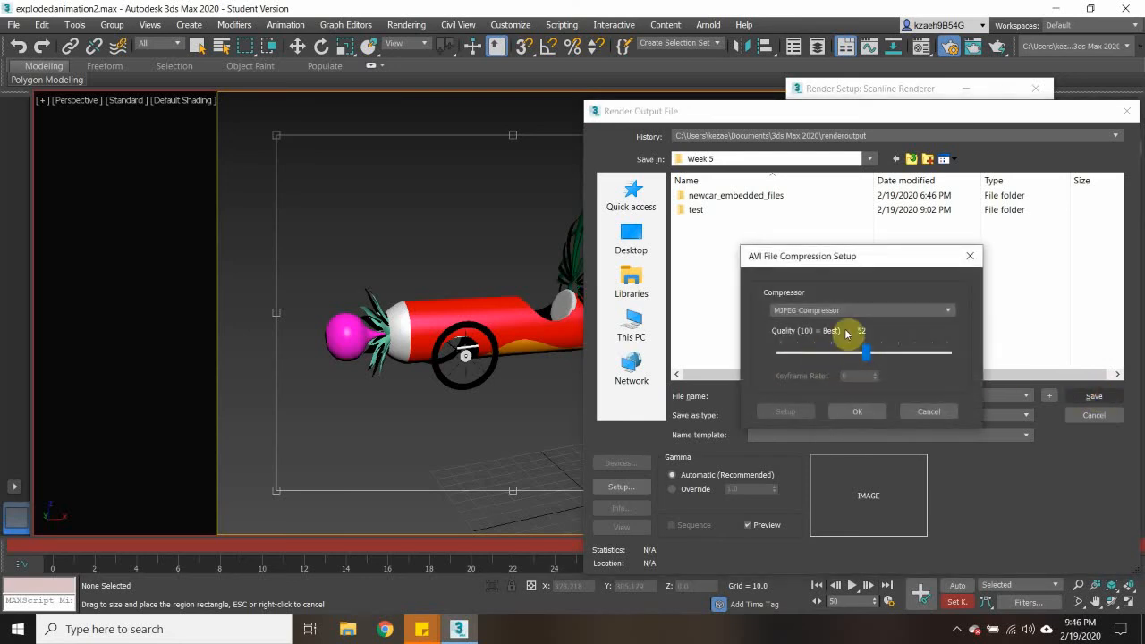
- Set the AVI compression to MJPEG Compressor with quality 74 and render the animation
{"action": "left_click_drag", "start_coordinate": [876, 357], "coordinate": [927, 357]}
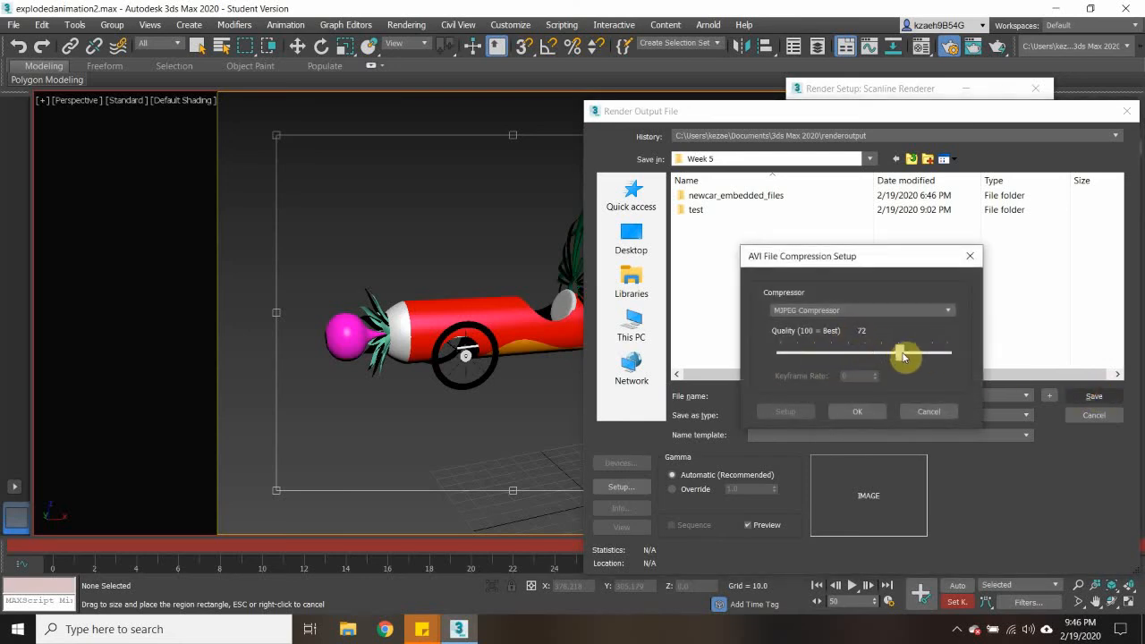
{"action": "left_click", "coordinate": [816, 310]}
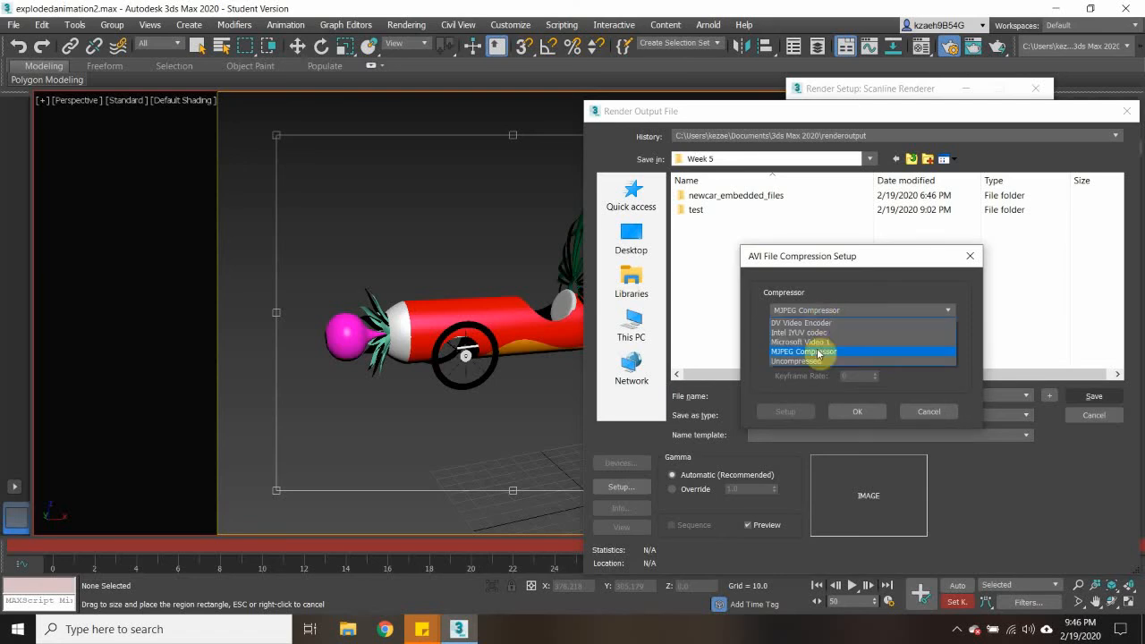
{"action": "left_click", "coordinate": [817, 352]}
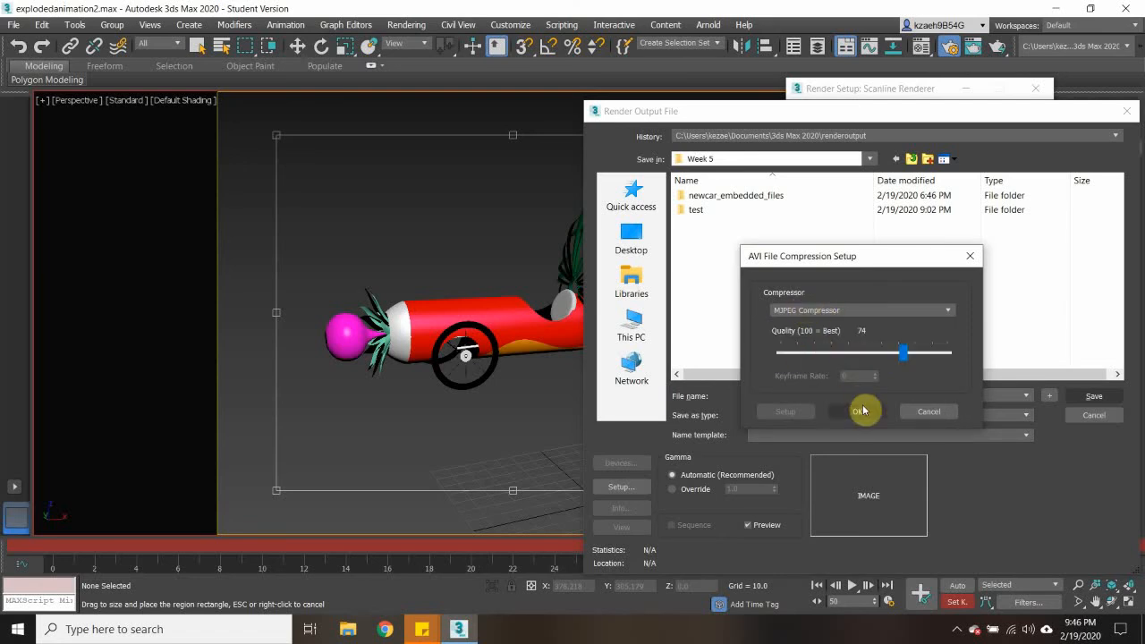
{"action": "left_click", "coordinate": [863, 411]}
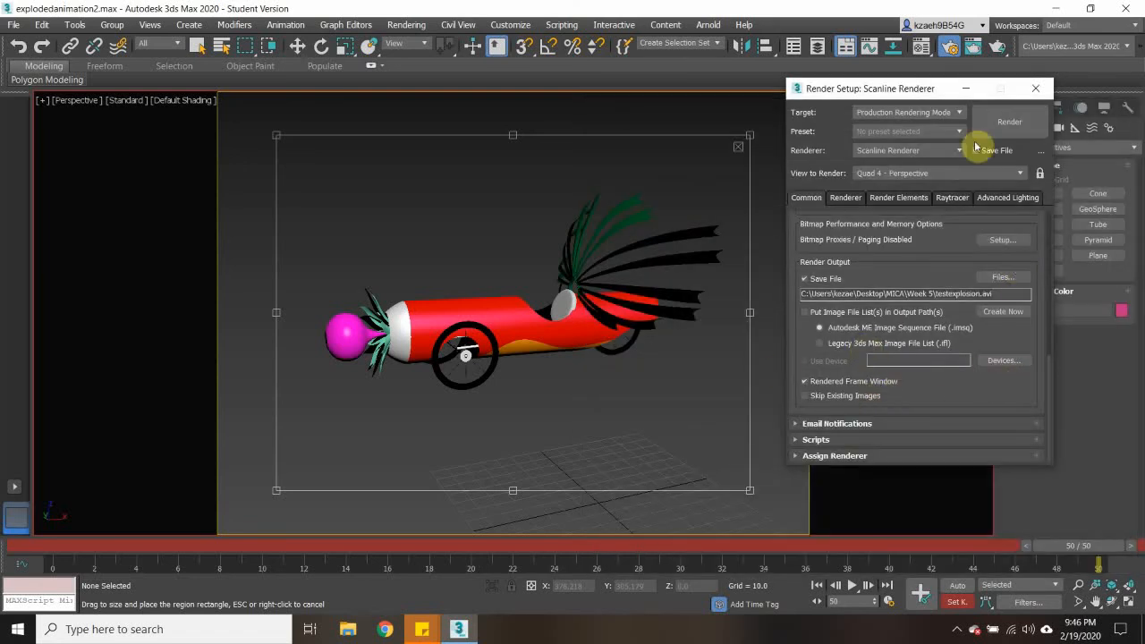
{"action": "left_click", "coordinate": [1010, 123]}
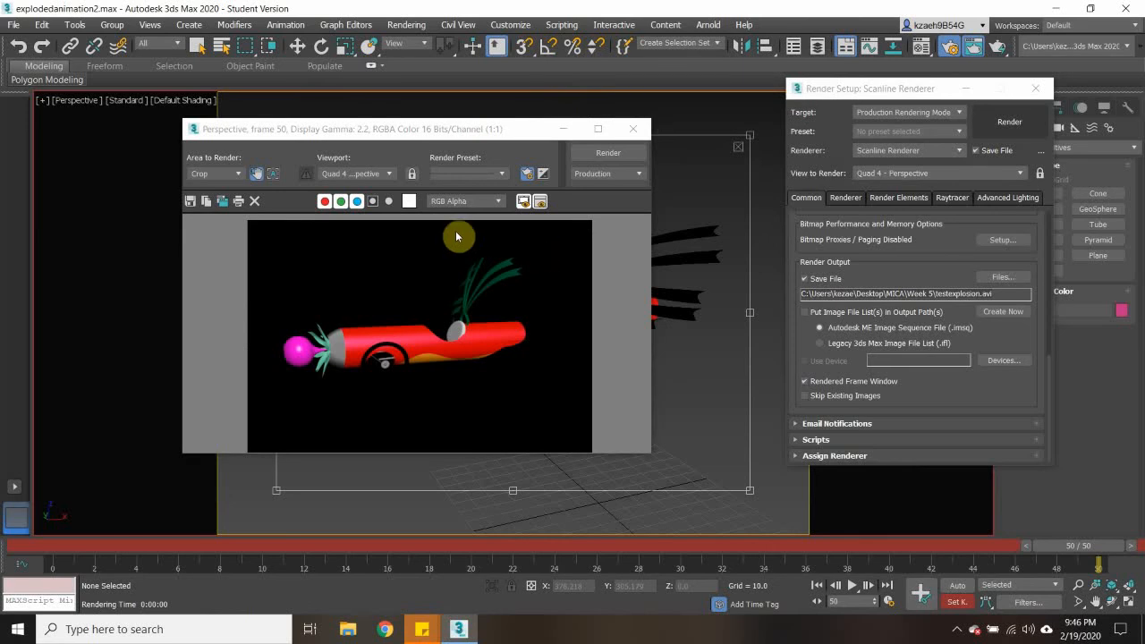
- Examine the rendered frame through its separate red, green and blue channels, alpha channel and monochrome display
{"action": "left_click", "coordinate": [325, 201]}
{"action": "left_click", "coordinate": [341, 201]}
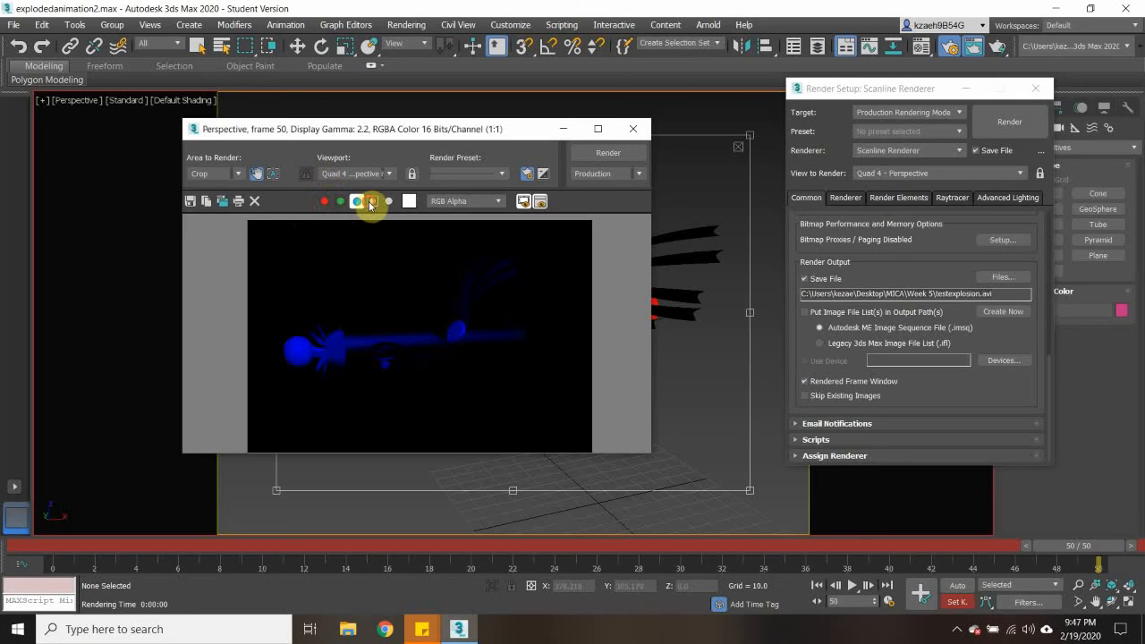
{"action": "left_click", "coordinate": [373, 201]}
{"action": "left_click", "coordinate": [325, 200]}
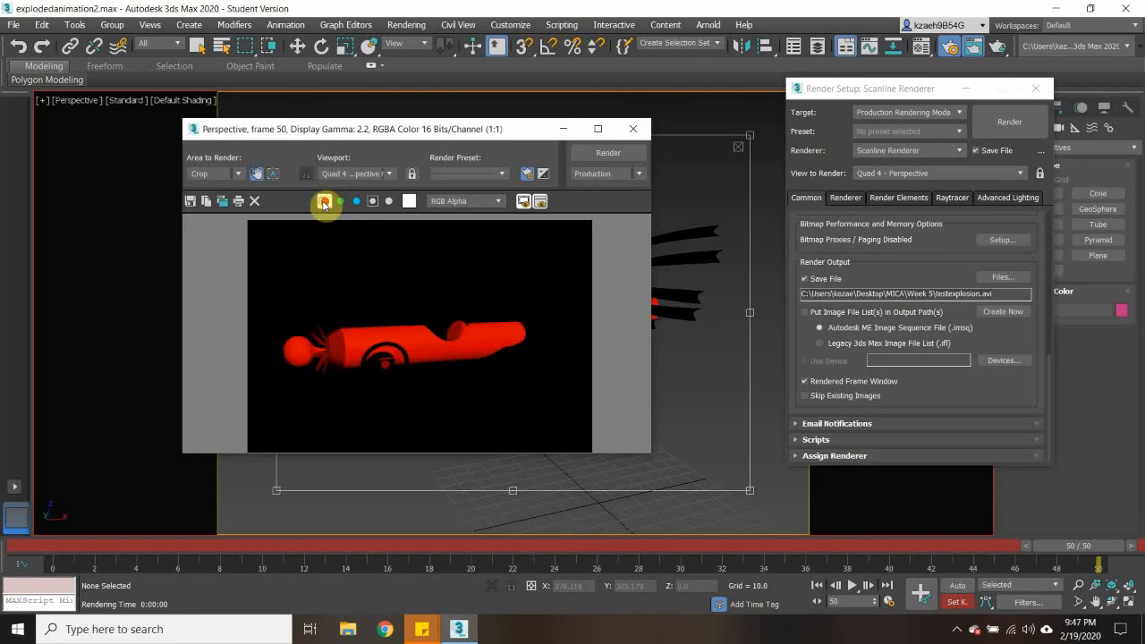
{"action": "left_click", "coordinate": [375, 201]}
{"action": "left_click", "coordinate": [391, 203]}
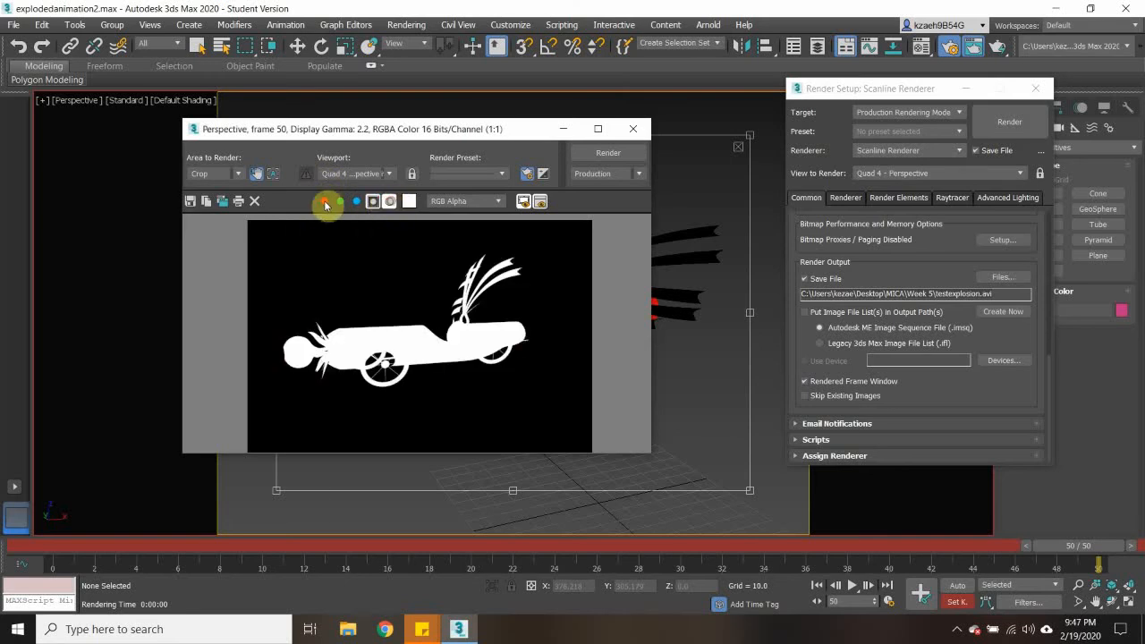
{"action": "left_click", "coordinate": [325, 201]}
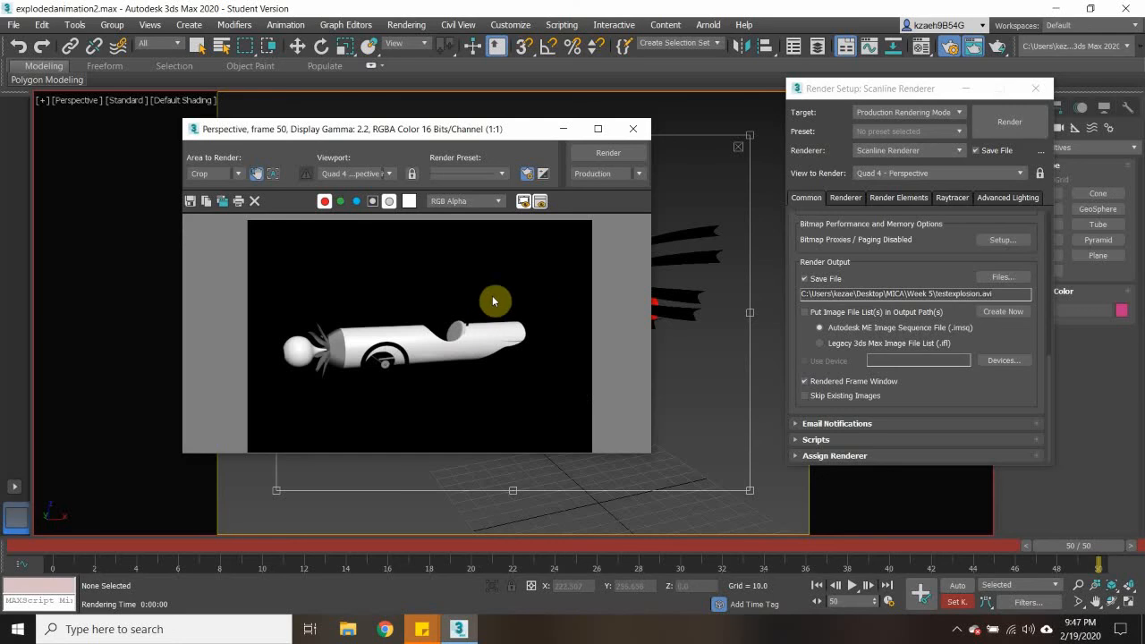
{"action": "left_click", "coordinate": [373, 204]}
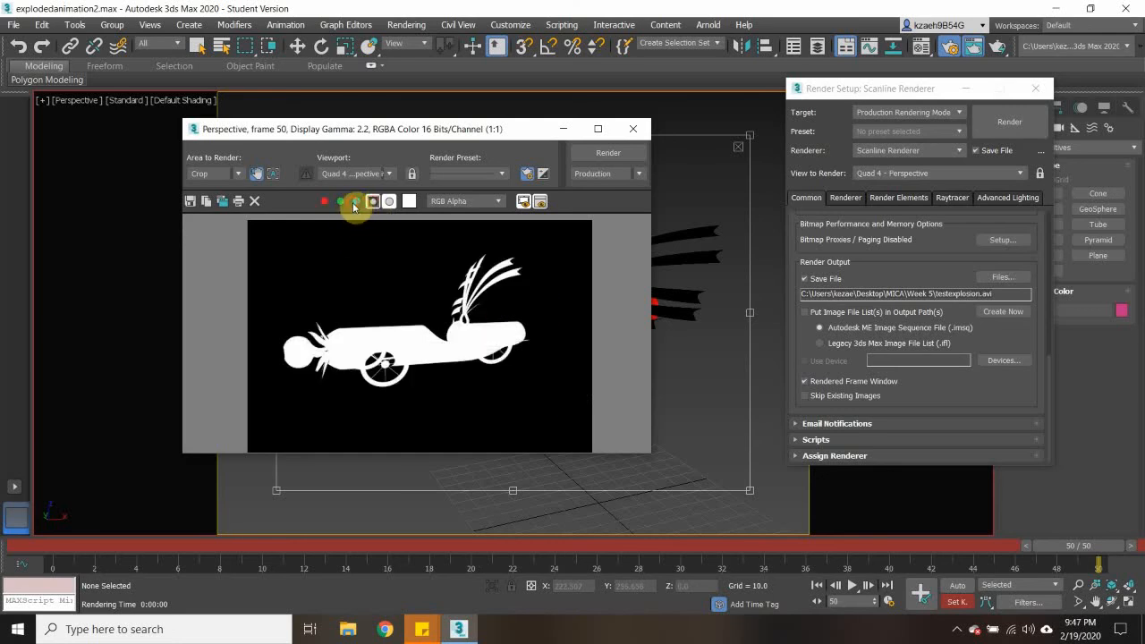
{"action": "left_click", "coordinate": [354, 203]}
{"action": "left_click", "coordinate": [339, 204]}
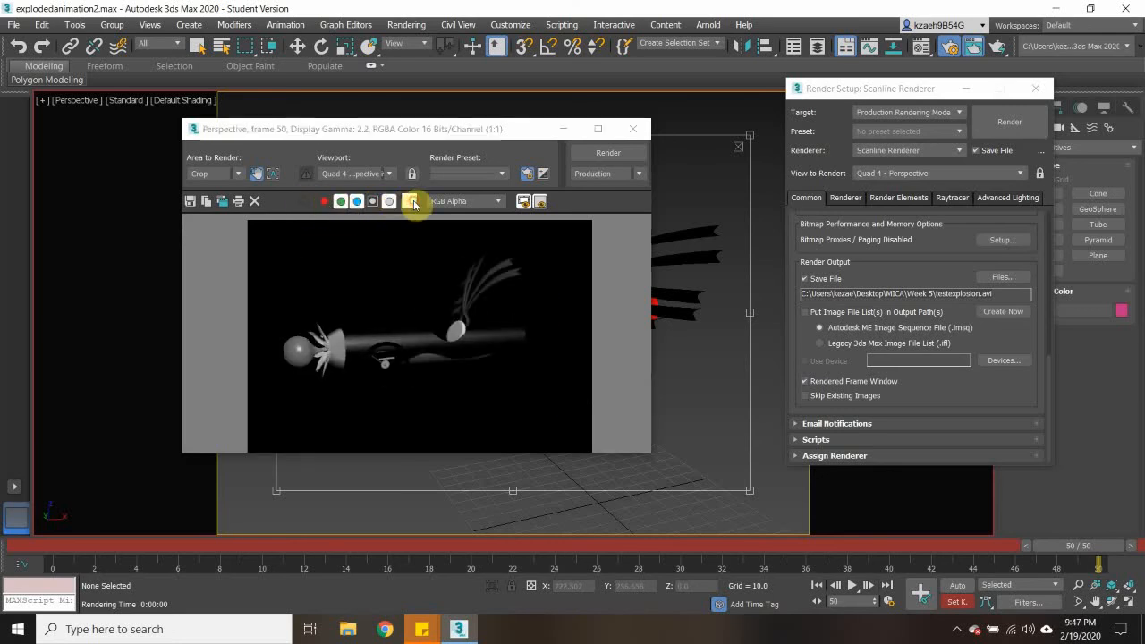
{"action": "left_click", "coordinate": [412, 202]}
{"action": "left_click", "coordinate": [532, 215]}
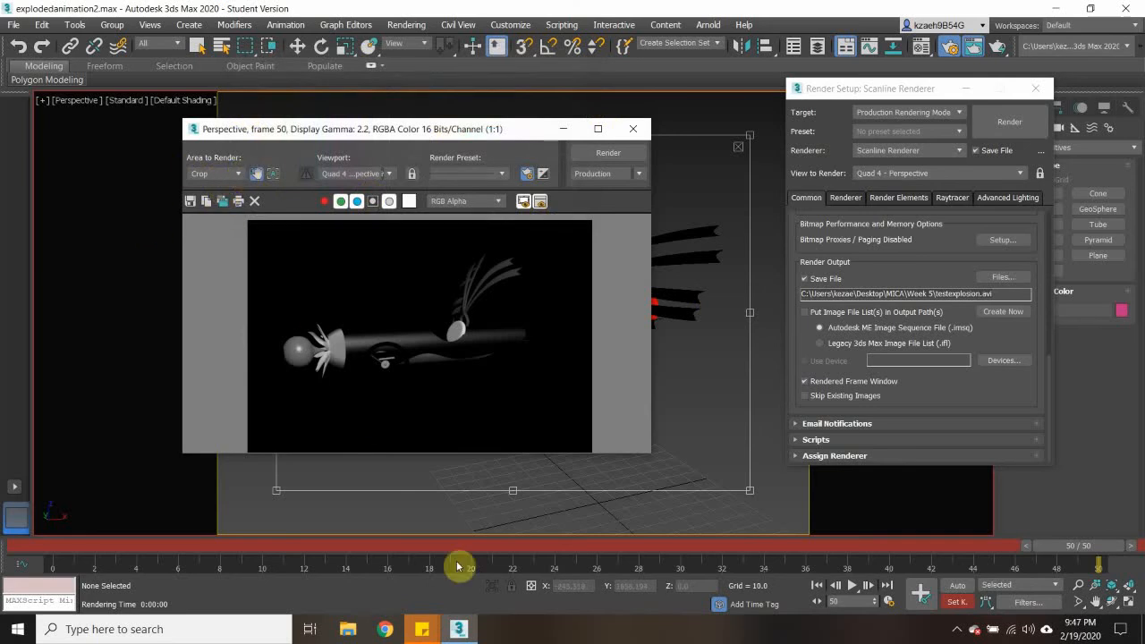
- Switch to File Explorer and open the Week 5 folder inside MICA on the Desktop
{"action": "left_click", "coordinate": [384, 629]}
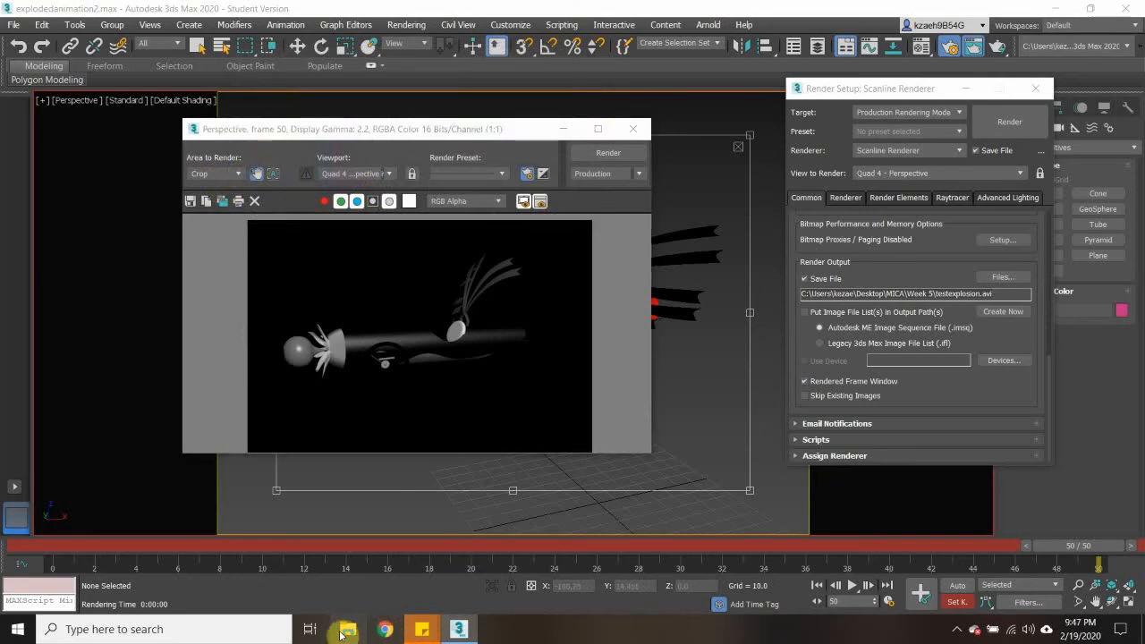
{"action": "left_click", "coordinate": [348, 629]}
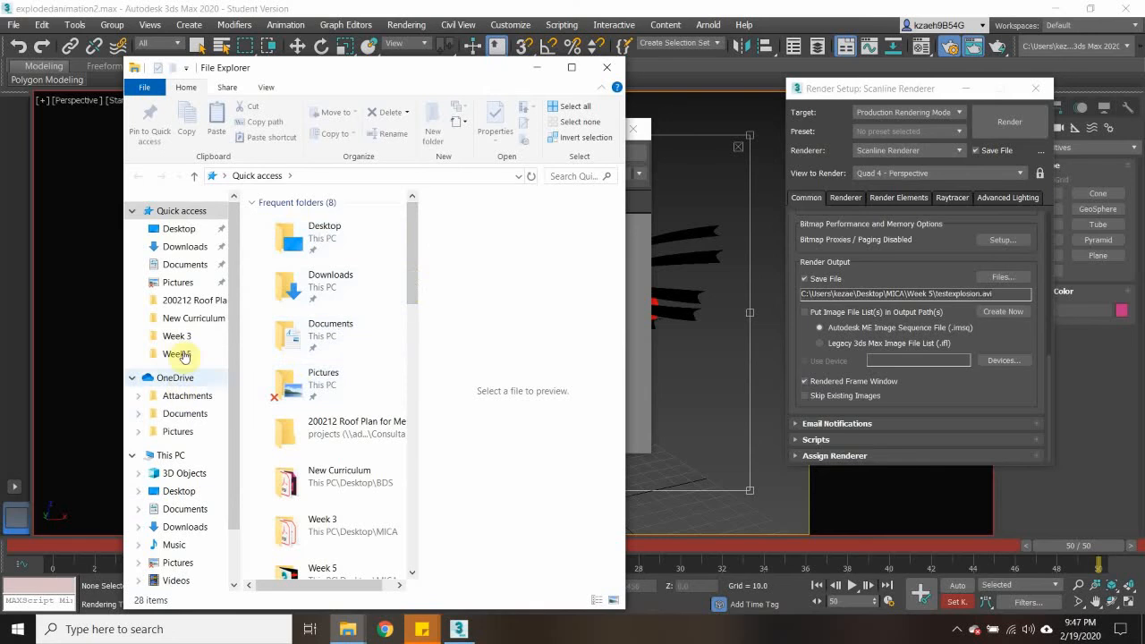
{"action": "left_click", "coordinate": [192, 229]}
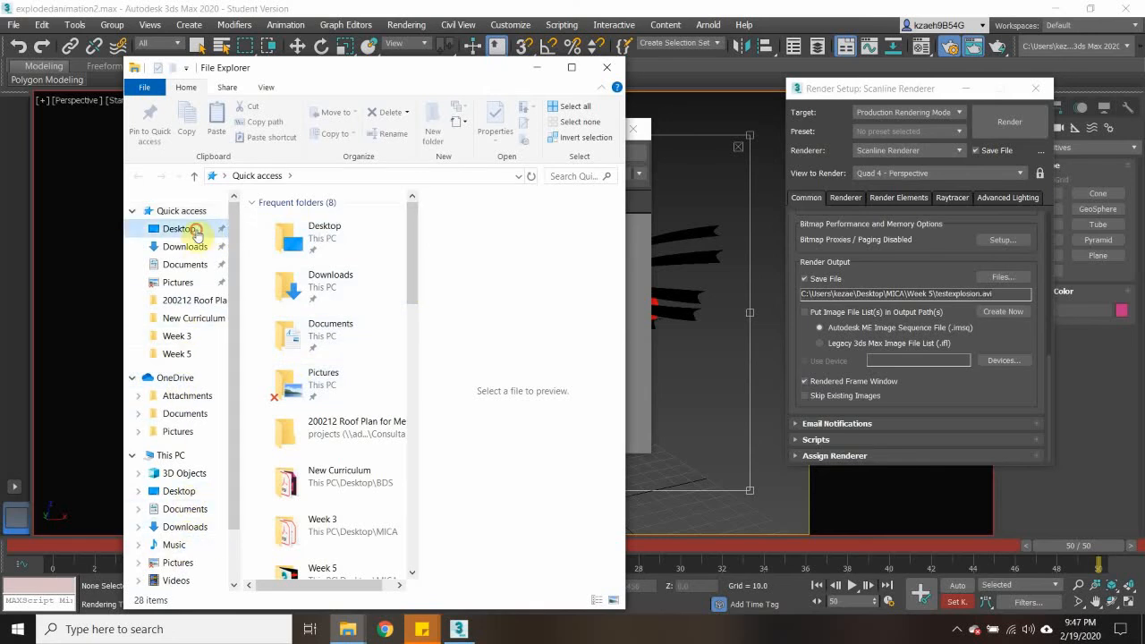
{"action": "left_click", "coordinate": [282, 386]}
{"action": "double_click", "coordinate": [282, 386]}
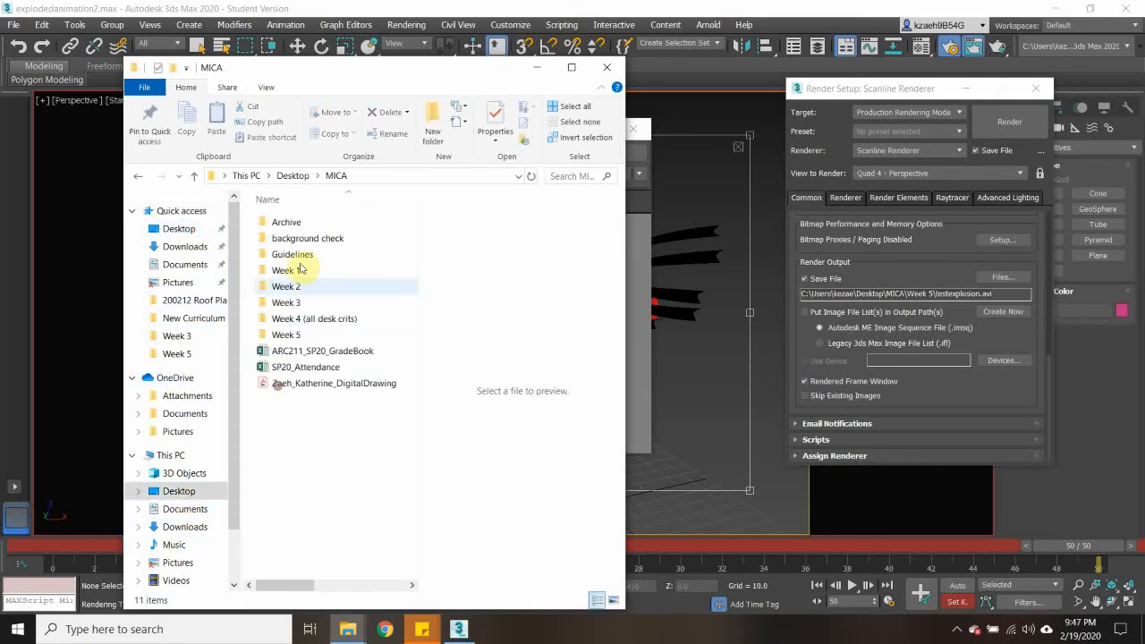
{"action": "double_click", "coordinate": [286, 335]}
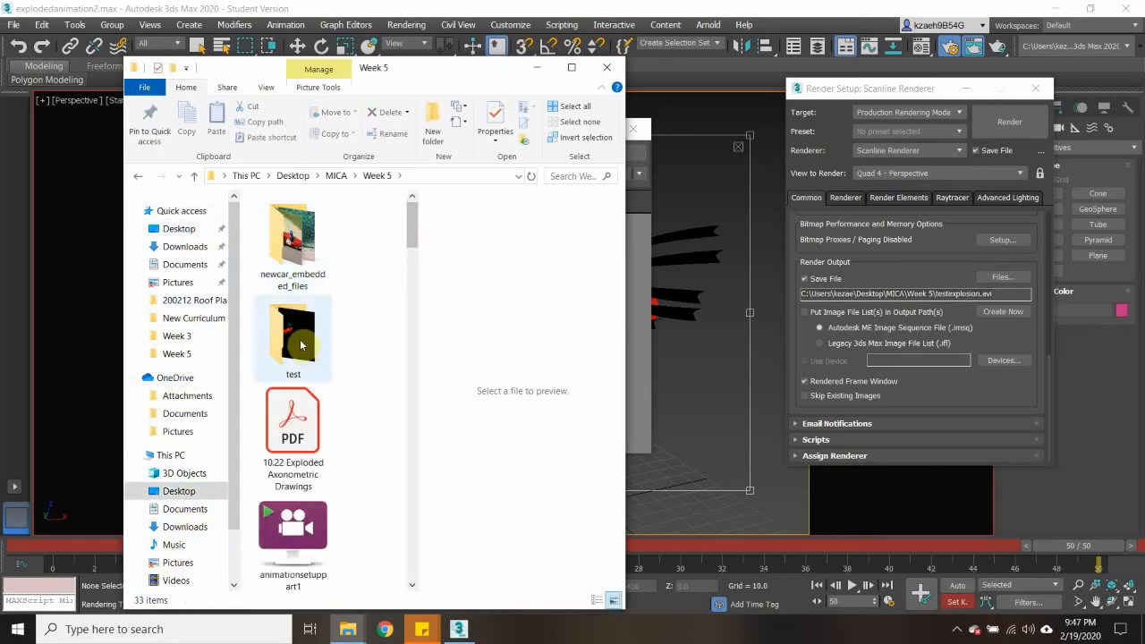
- Play the testexplosion video to check the animation, and close the player, the folder and the rendered frame window
{"action": "scroll", "coordinate": [367, 378], "scroll_direction": "down", "scroll_amount": 3}
{"action": "scroll", "coordinate": [364, 378], "scroll_direction": "down", "scroll_amount": 9}
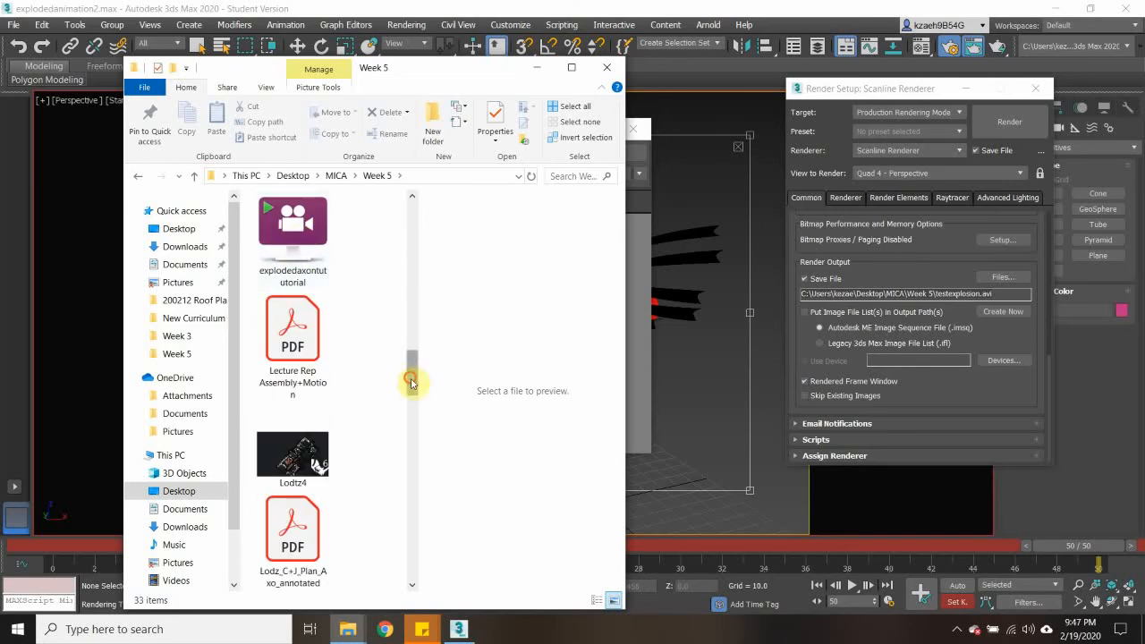
{"action": "left_click_drag", "start_coordinate": [411, 383], "coordinate": [417, 529]}
{"action": "double_click", "coordinate": [304, 391]}
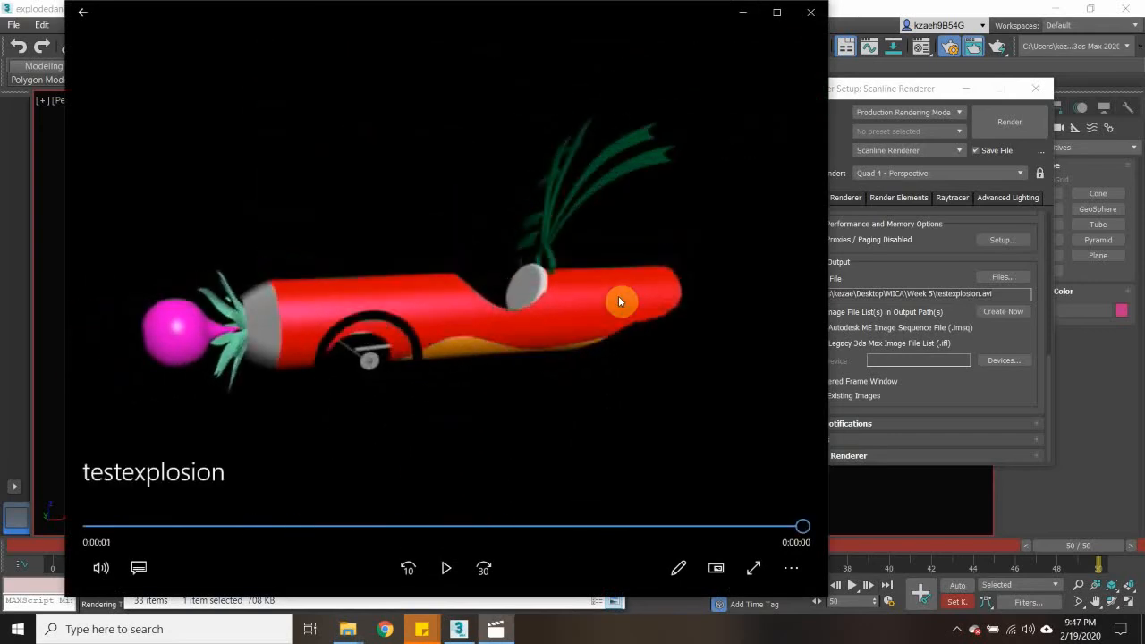
{"action": "left_click", "coordinate": [813, 13]}
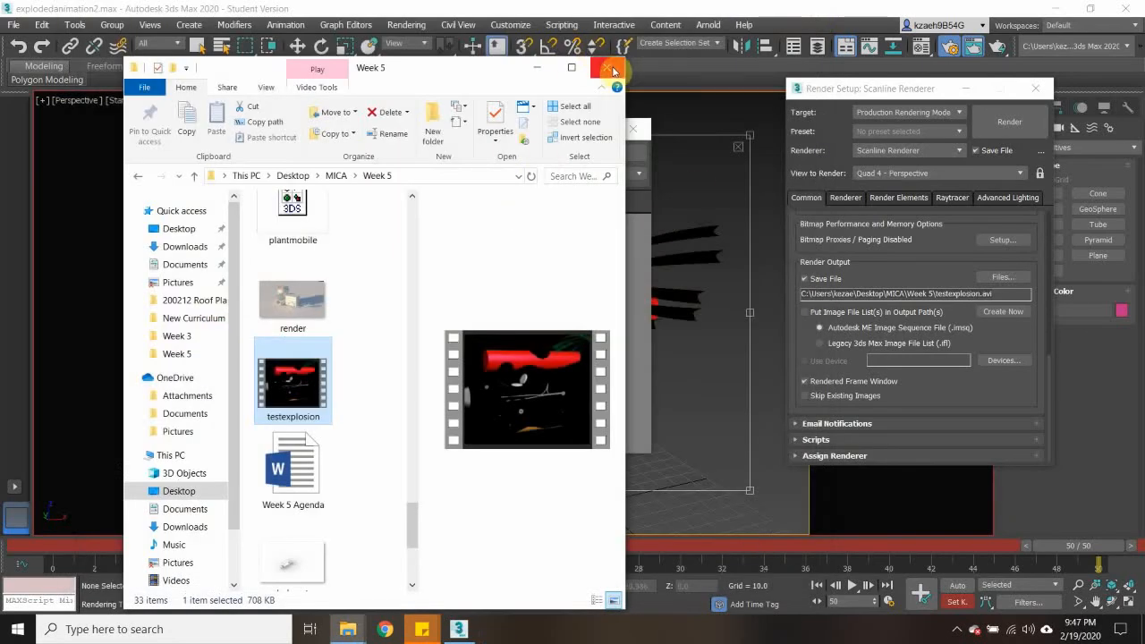
{"action": "left_click", "coordinate": [609, 69]}
{"action": "left_click", "coordinate": [609, 69]}
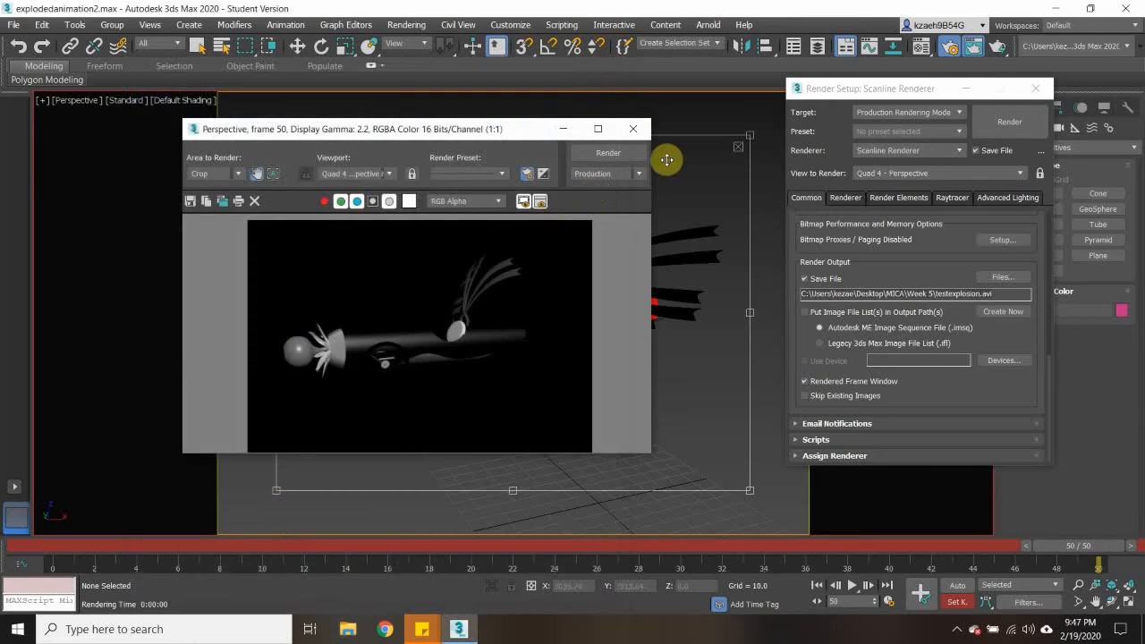
{"action": "left_click", "coordinate": [648, 126]}
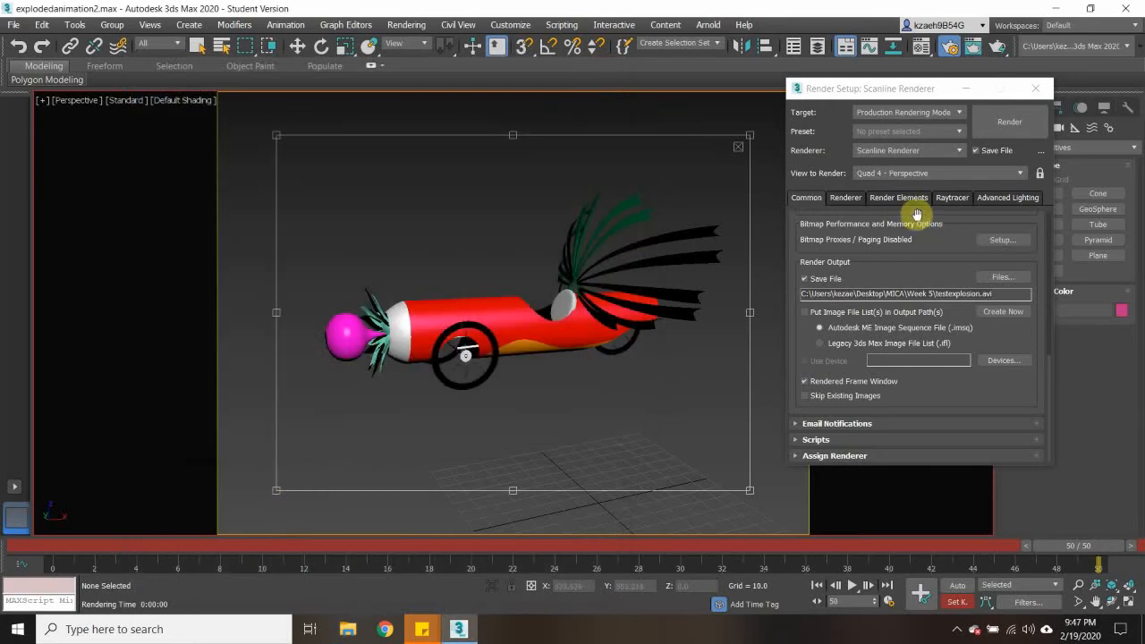
- Look through the Scanline Renderer options and the Render Elements settings in Render Setup
{"action": "left_click_drag", "start_coordinate": [1050, 371], "coordinate": [1055, 205]}
{"action": "left_click", "coordinate": [843, 199]}
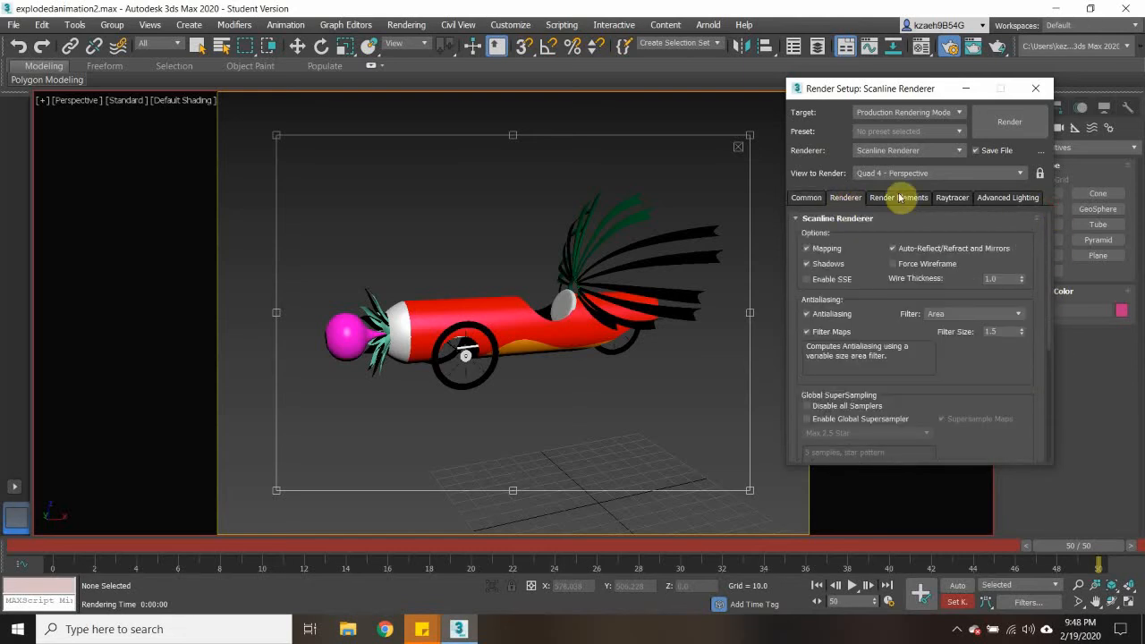
{"action": "left_click", "coordinate": [899, 197]}
{"action": "left_click", "coordinate": [851, 197]}
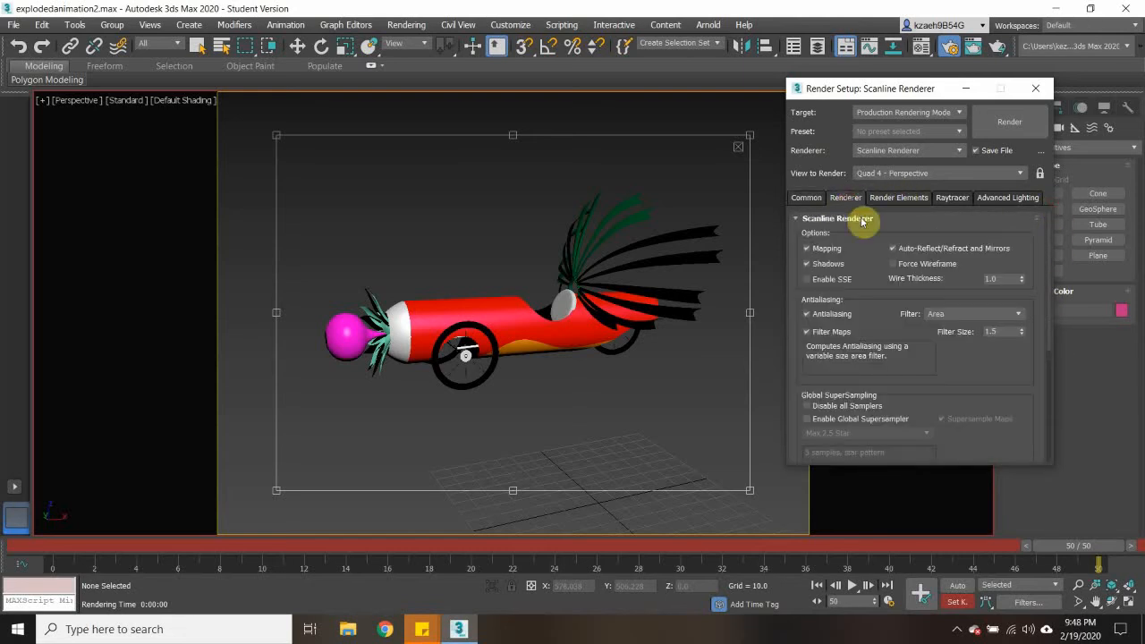
- Look through the Render Elements, Raytracer and Common settings of the Scanline Renderer, and close Render Setup
{"action": "left_click_drag", "start_coordinate": [1049, 304], "coordinate": [1032, 238]}
{"action": "left_click", "coordinate": [898, 202]}
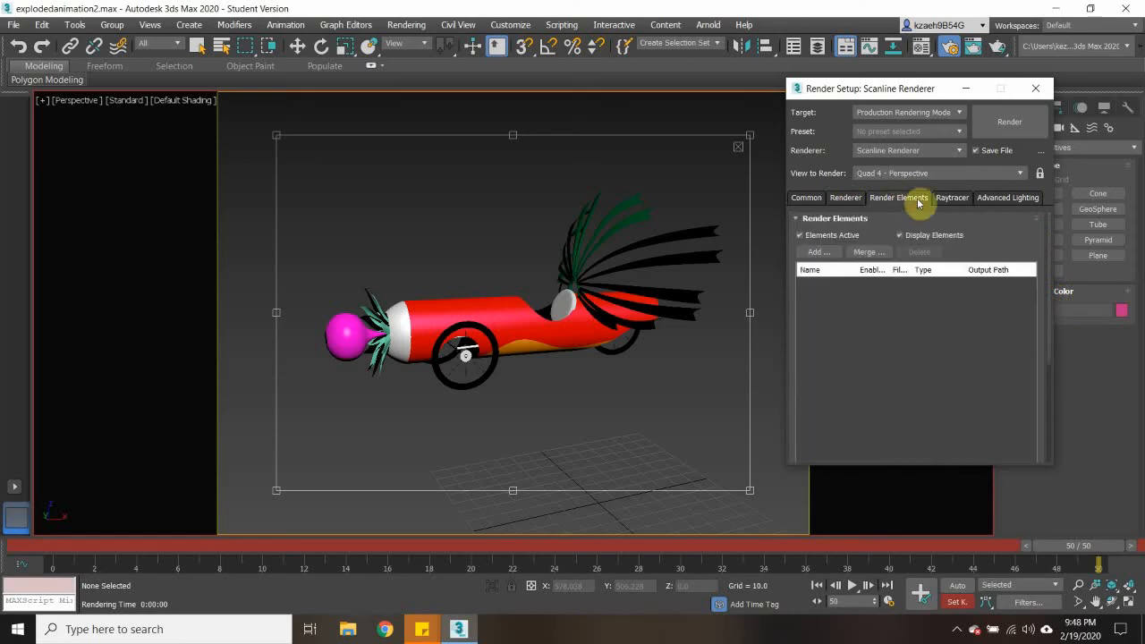
{"action": "left_click", "coordinate": [954, 197]}
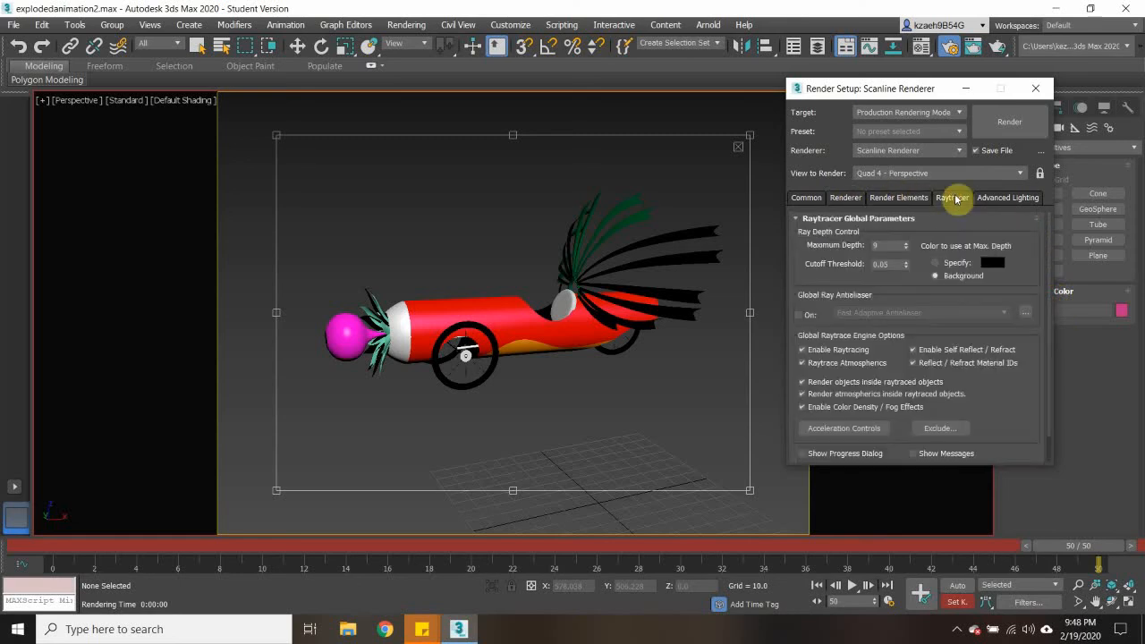
{"action": "left_click", "coordinate": [804, 201]}
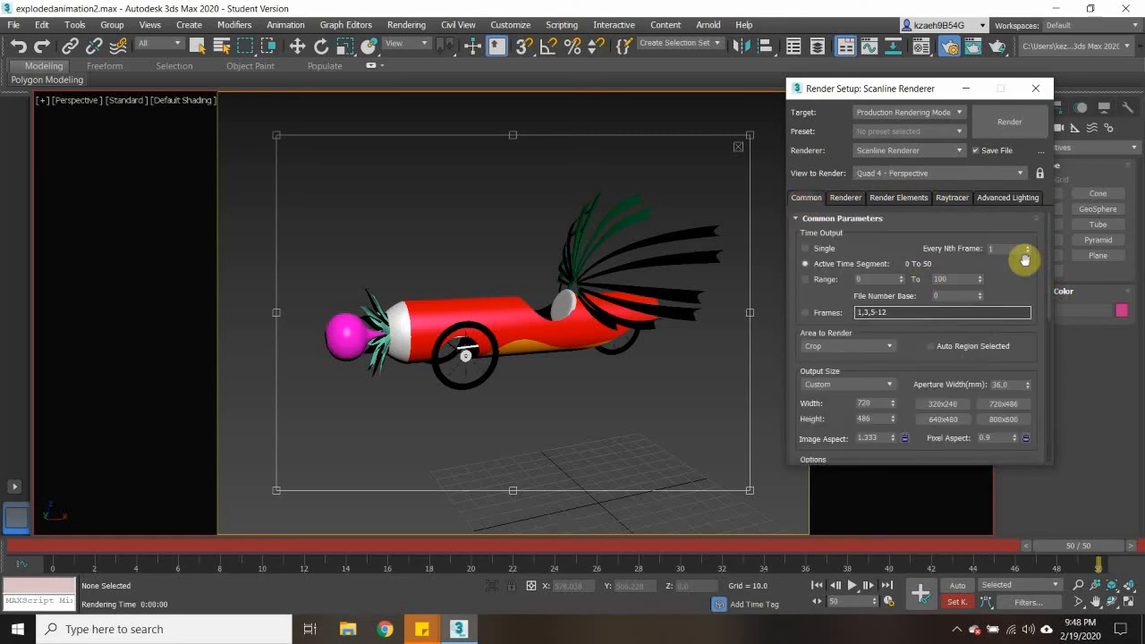
{"action": "left_click_drag", "start_coordinate": [1048, 289], "coordinate": [1049, 445]}
{"action": "left_click_drag", "start_coordinate": [1045, 394], "coordinate": [1029, 98]}
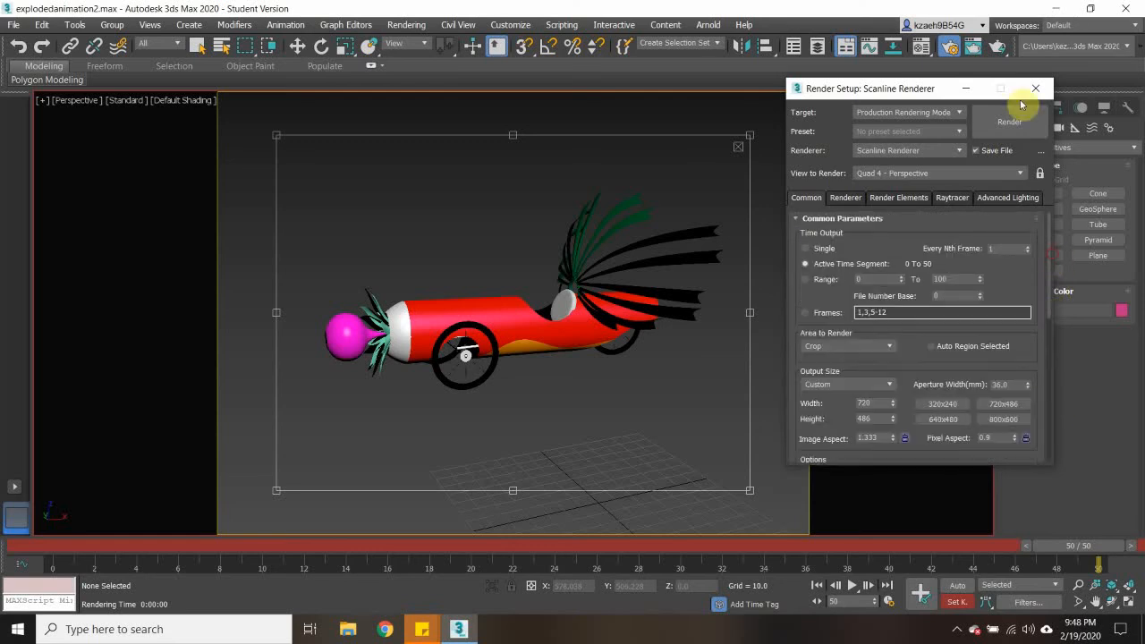
{"action": "left_click", "coordinate": [1036, 87]}
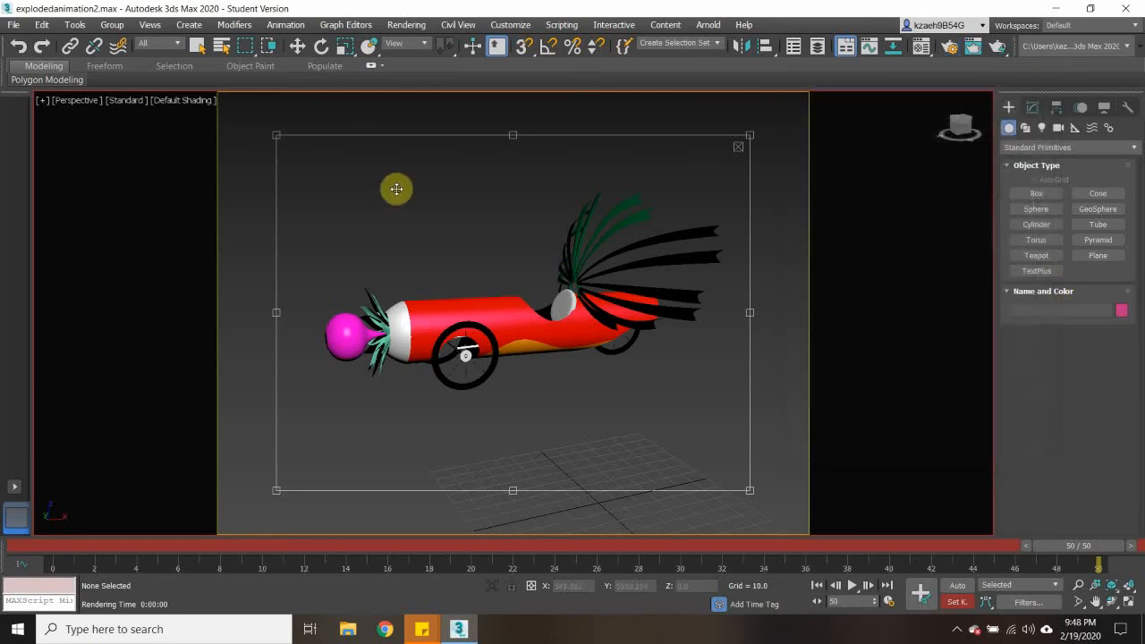
- Hide the safe frames in the Perspective view and restore the four-viewport layout
{"action": "key", "text": "shift+f"}
{"action": "key", "text": "e"}
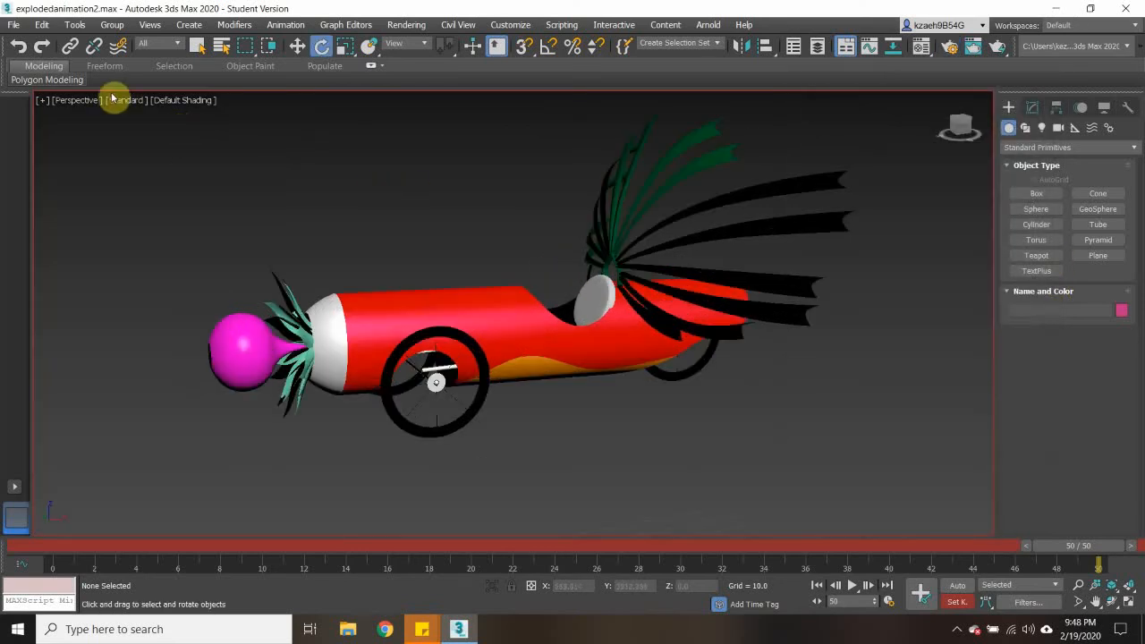
{"action": "left_click", "coordinate": [79, 99]}
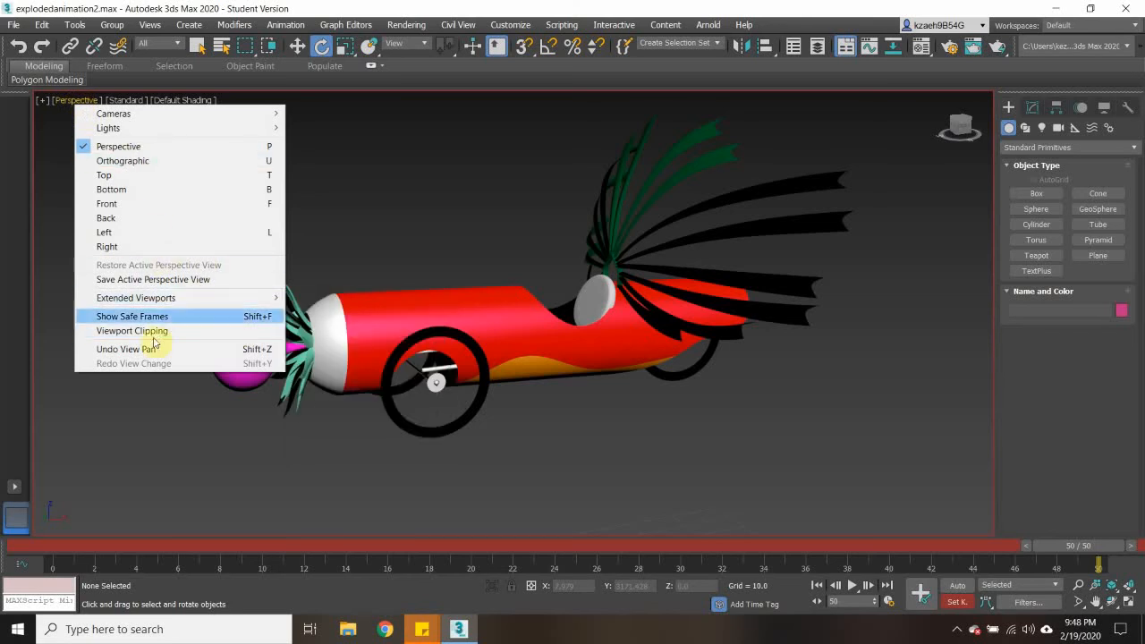
{"action": "left_click", "coordinate": [329, 191]}
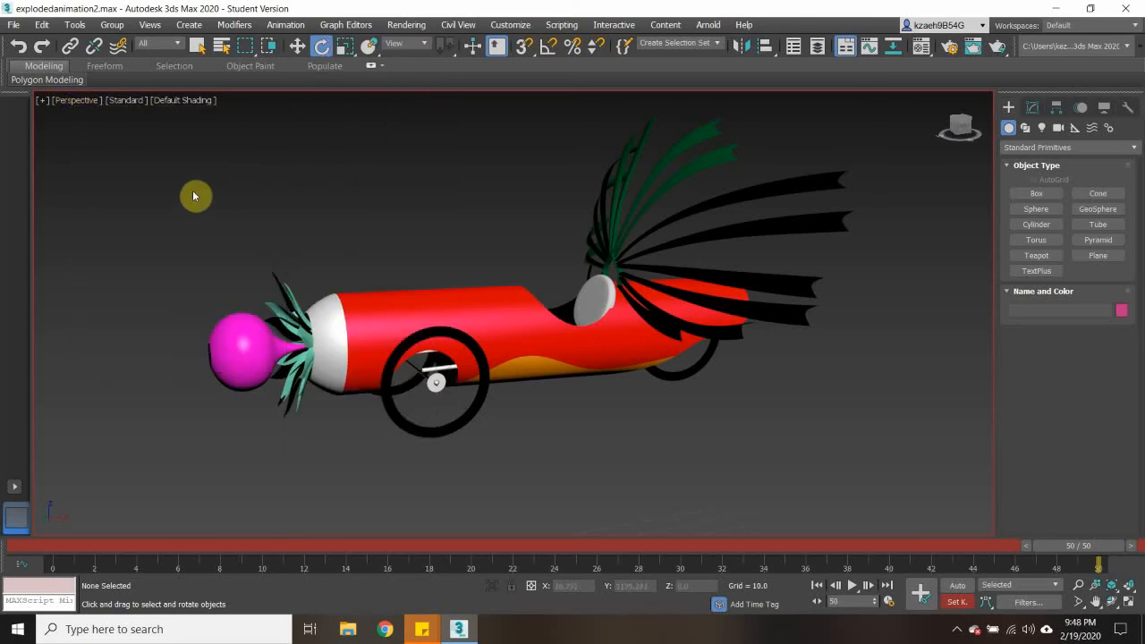
{"action": "left_click", "coordinate": [51, 104]}
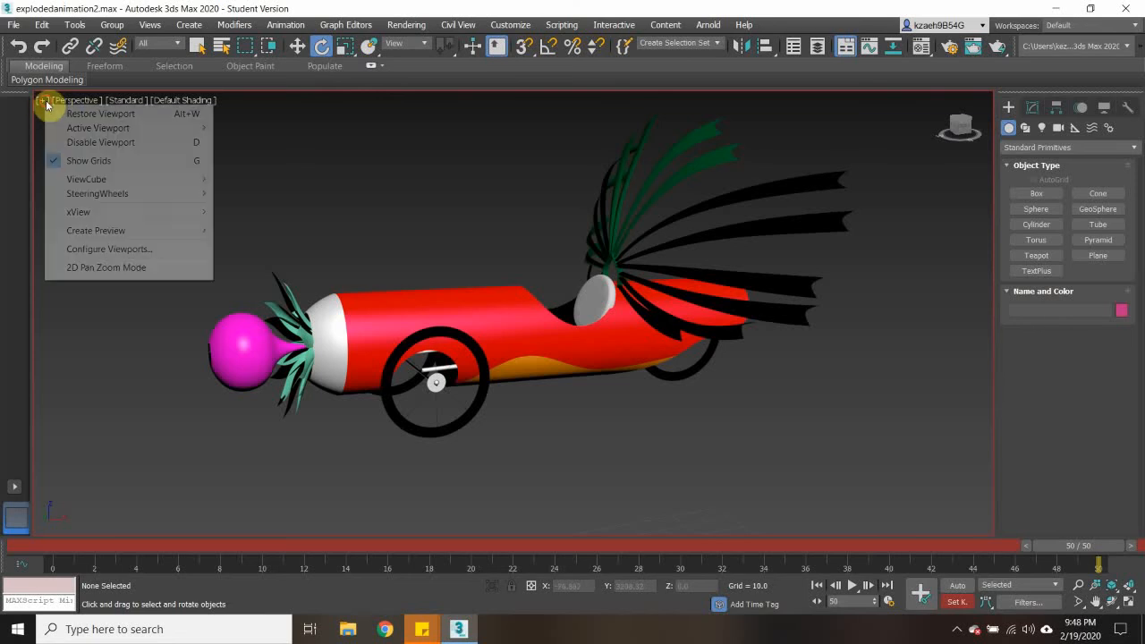
{"action": "left_click", "coordinate": [89, 112]}
{"action": "scroll", "coordinate": [357, 234], "scroll_direction": "down", "scroll_amount": 10}
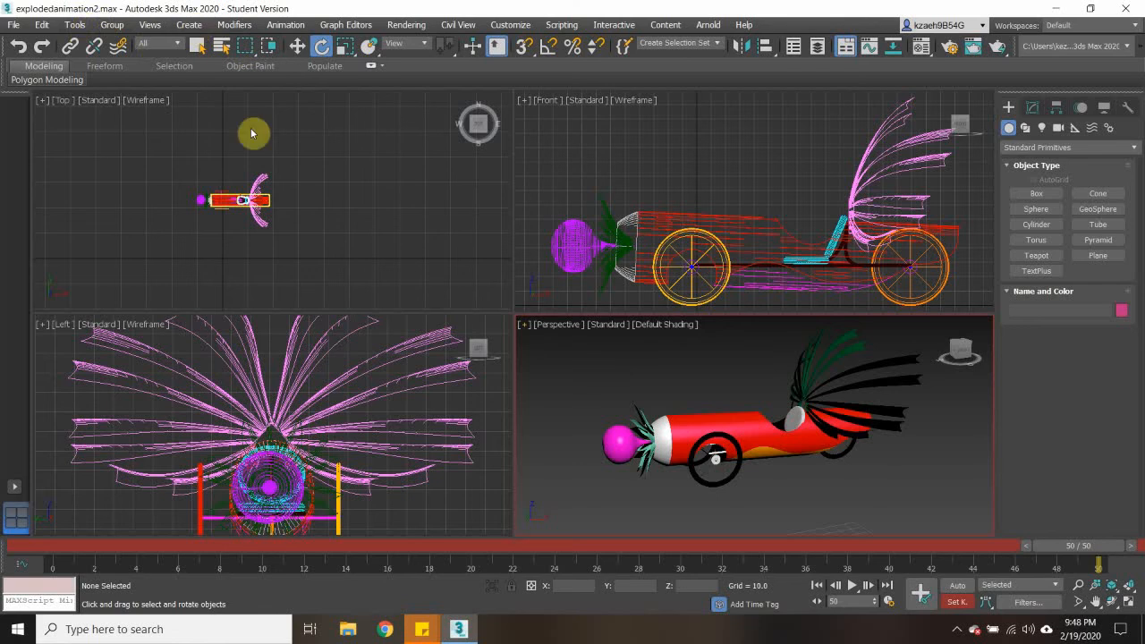
- Create a standard primitive plane about 1470 wide and 687 long around the car in the Top view
{"action": "left_click", "coordinate": [192, 25]}
{"action": "mouse_move", "coordinate": [207, 83]}
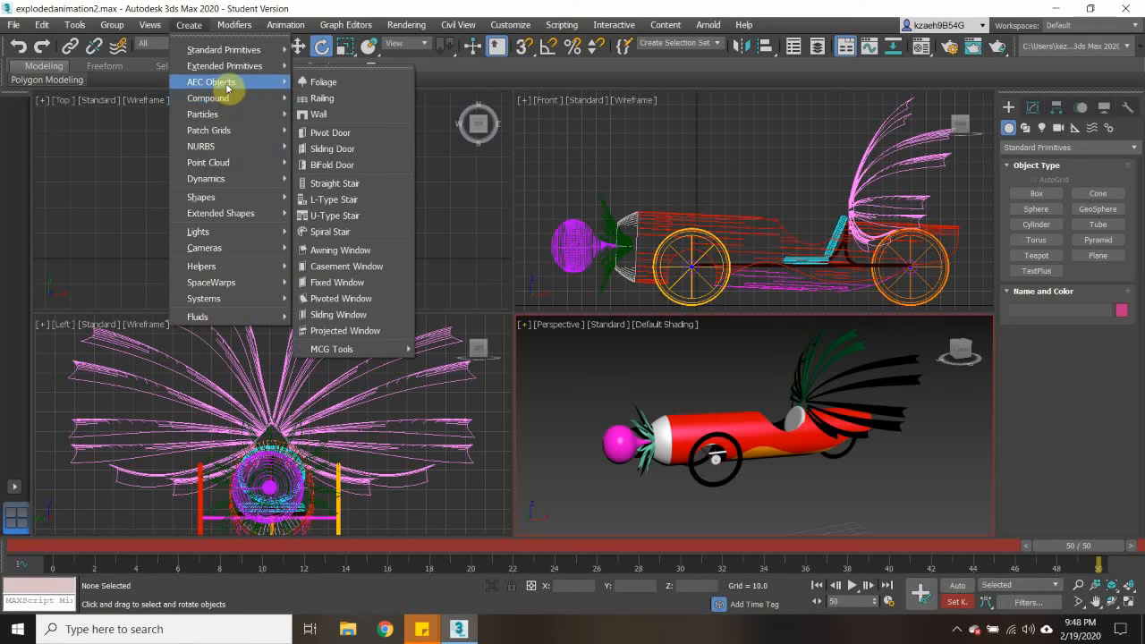
{"action": "mouse_move", "coordinate": [231, 51]}
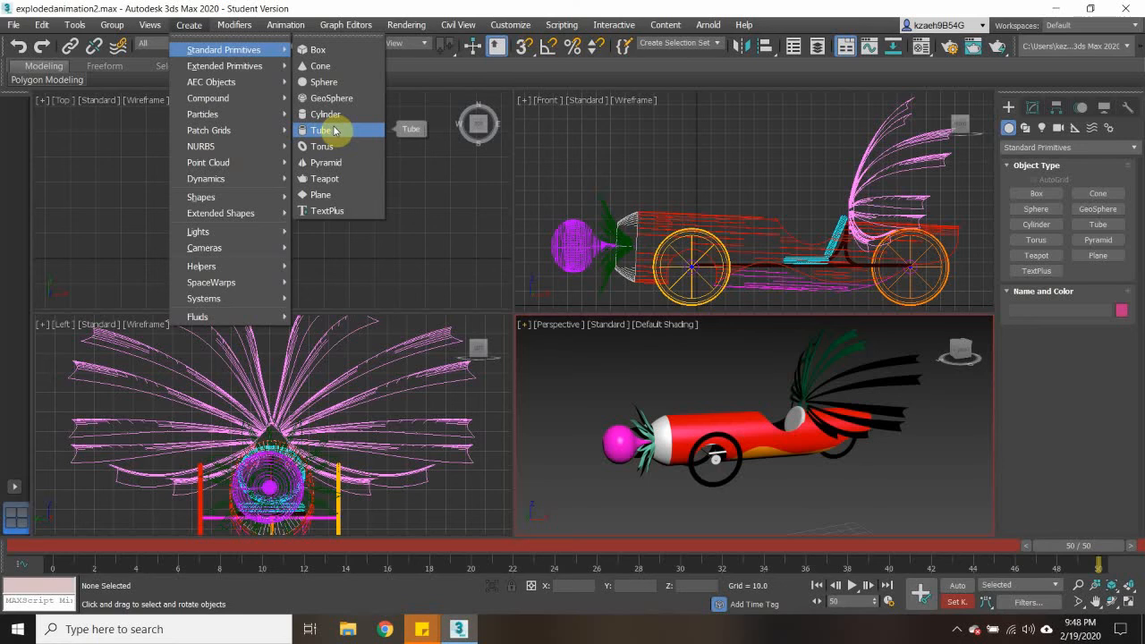
{"action": "left_click", "coordinate": [324, 194]}
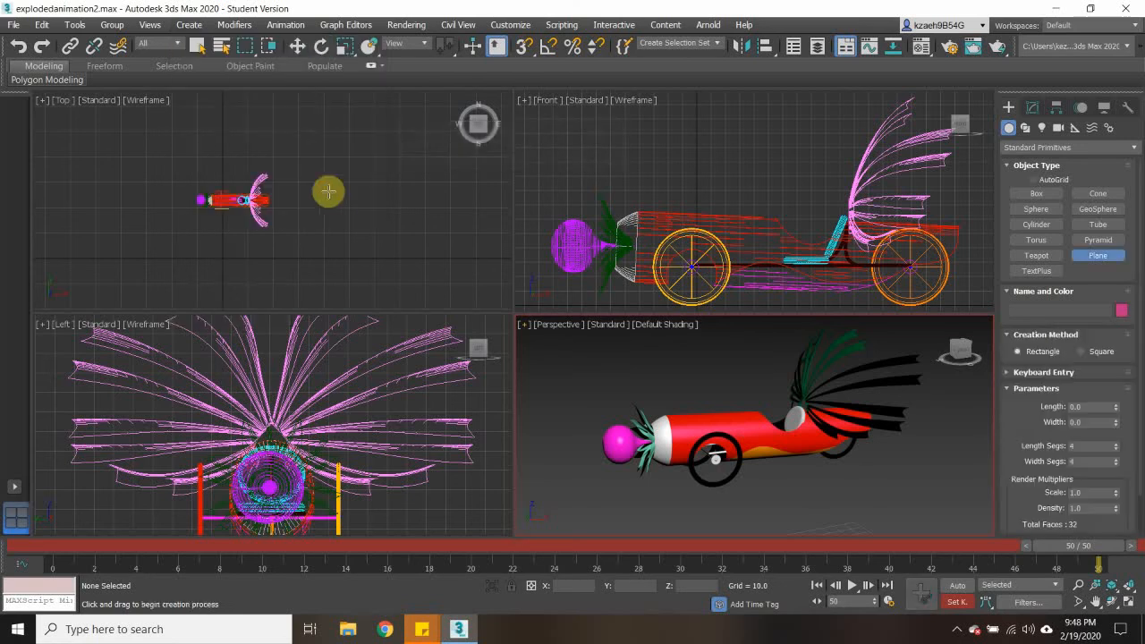
{"action": "left_click_drag", "start_coordinate": [78, 130], "coordinate": [436, 296]}
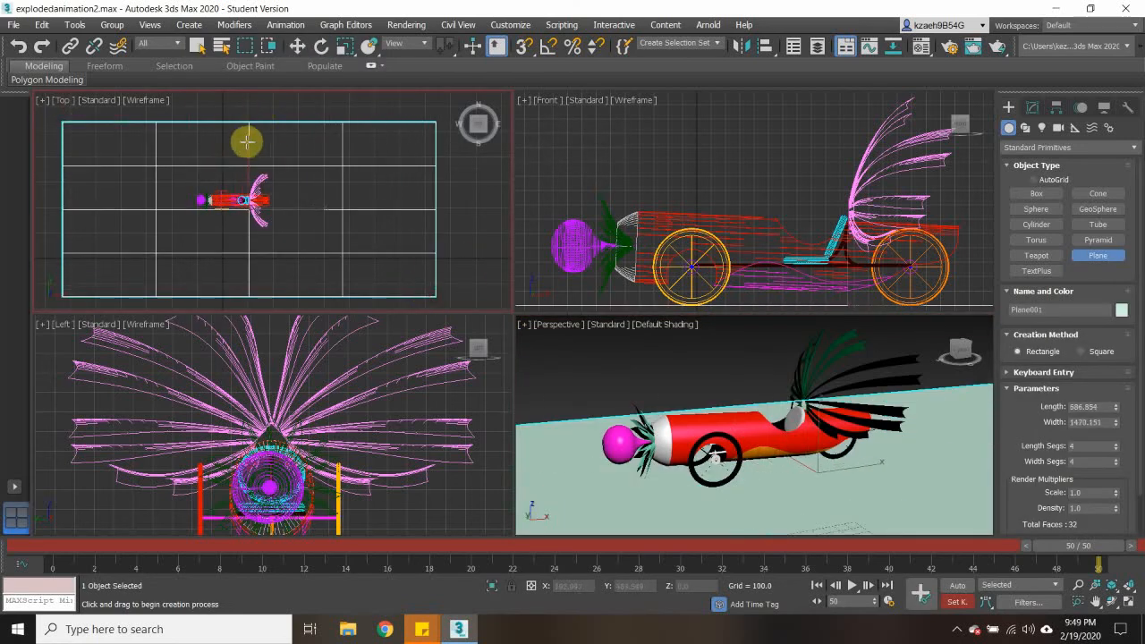
- Scale the plane up in the Top view to about 3781% in X and Y so it fills the Perspective background
{"action": "scroll", "coordinate": [243, 141], "scroll_direction": "down", "scroll_amount": 2}
{"action": "middle_click_drag", "start_coordinate": [260, 152], "coordinate": [311, 205]}
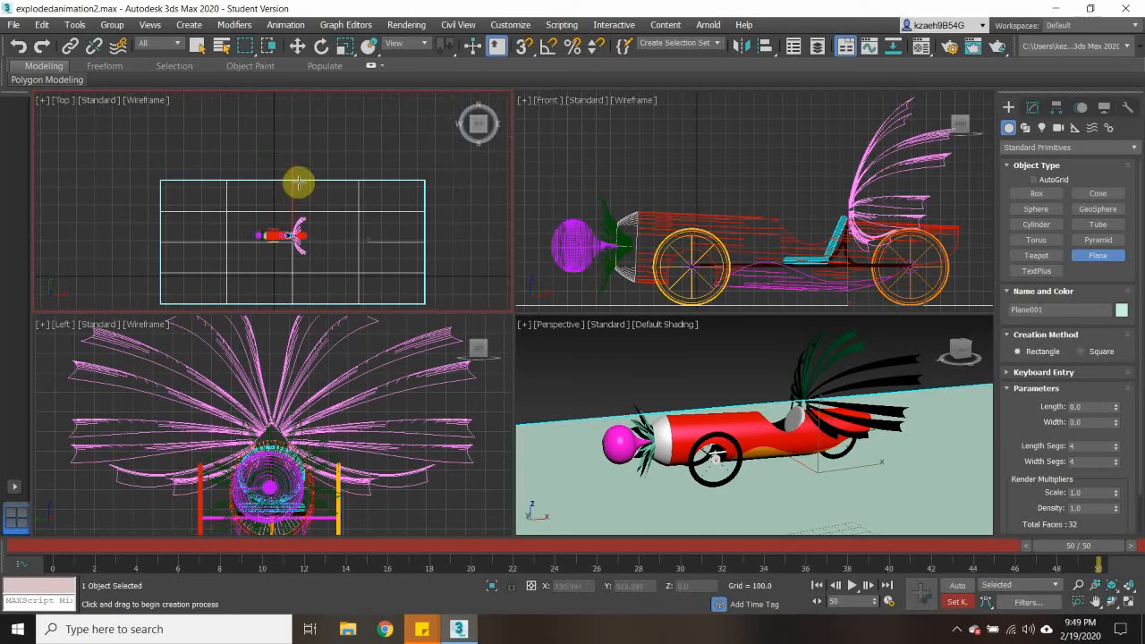
{"action": "scroll", "coordinate": [298, 182], "scroll_direction": "down", "scroll_amount": 3}
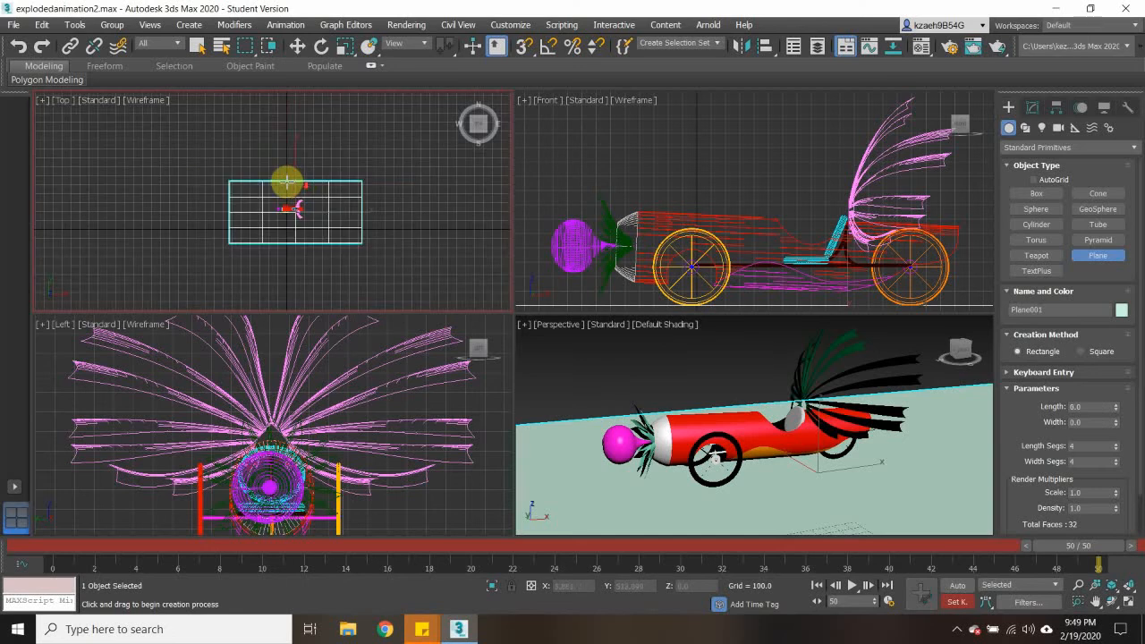
{"action": "left_click", "coordinate": [351, 50]}
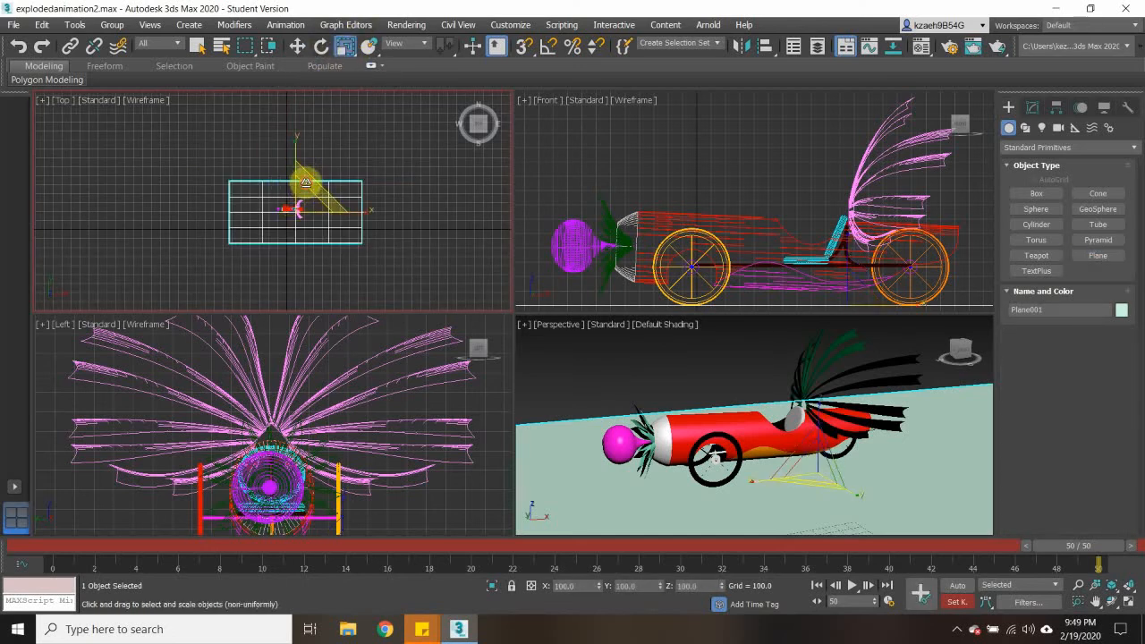
{"action": "left_click_drag", "start_coordinate": [304, 185], "coordinate": [411, 10]}
{"action": "scroll", "coordinate": [354, 159], "scroll_direction": "down", "scroll_amount": 8}
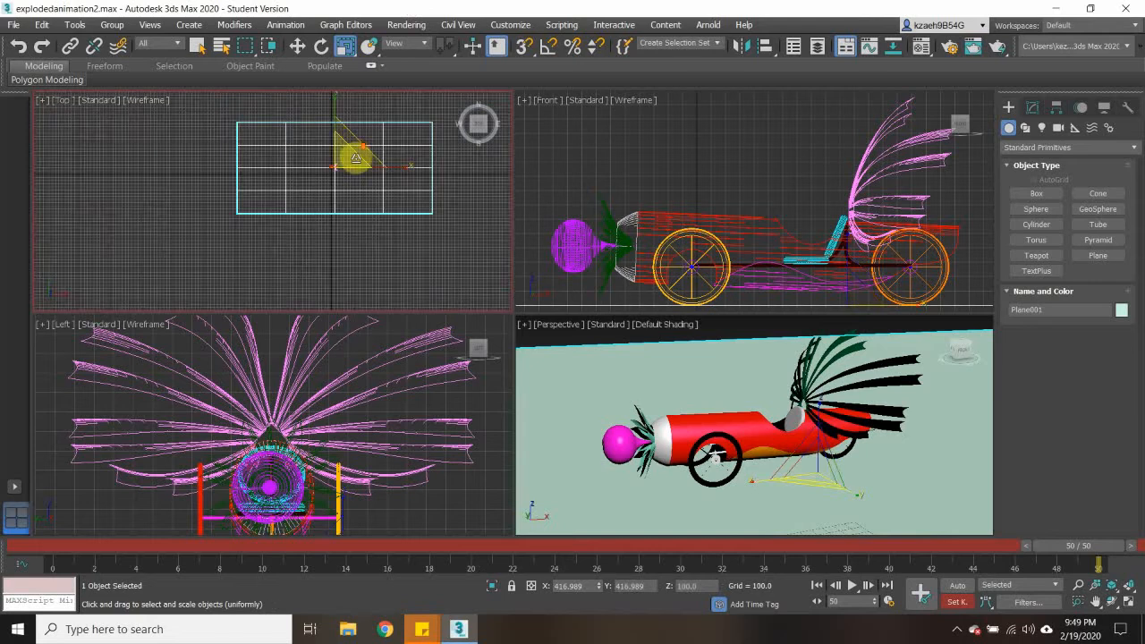
{"action": "left_click_drag", "start_coordinate": [360, 149], "coordinate": [563, 29]}
{"action": "middle_click_drag", "start_coordinate": [411, 159], "coordinate": [261, 239]}
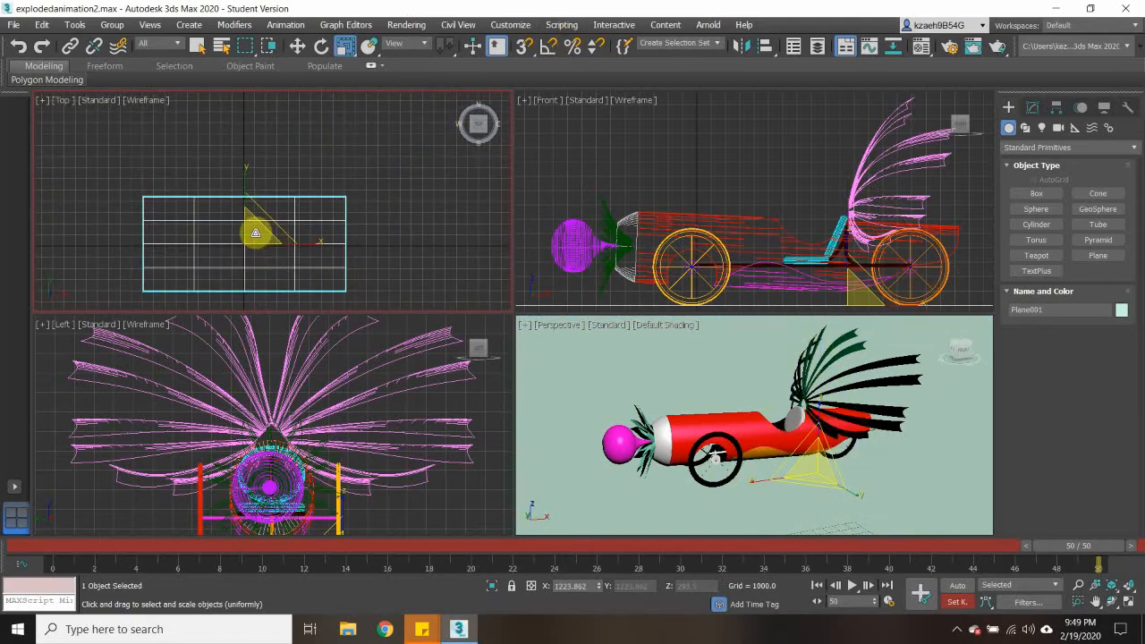
{"action": "left_click_drag", "start_coordinate": [255, 233], "coordinate": [317, 113]}
{"action": "scroll", "coordinate": [304, 182], "scroll_direction": "down", "scroll_amount": 3}
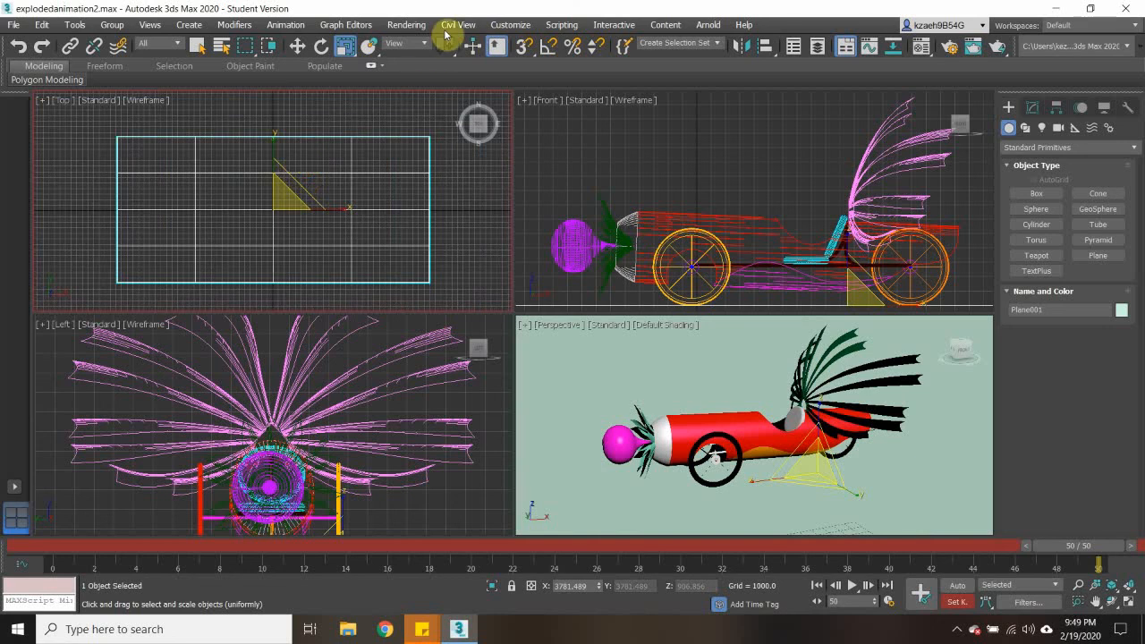
- Assign the light grey 08 - Default material to the plane in the Compact Material Editor, deselect the plane and close the editor
{"action": "left_click", "coordinate": [407, 25]}
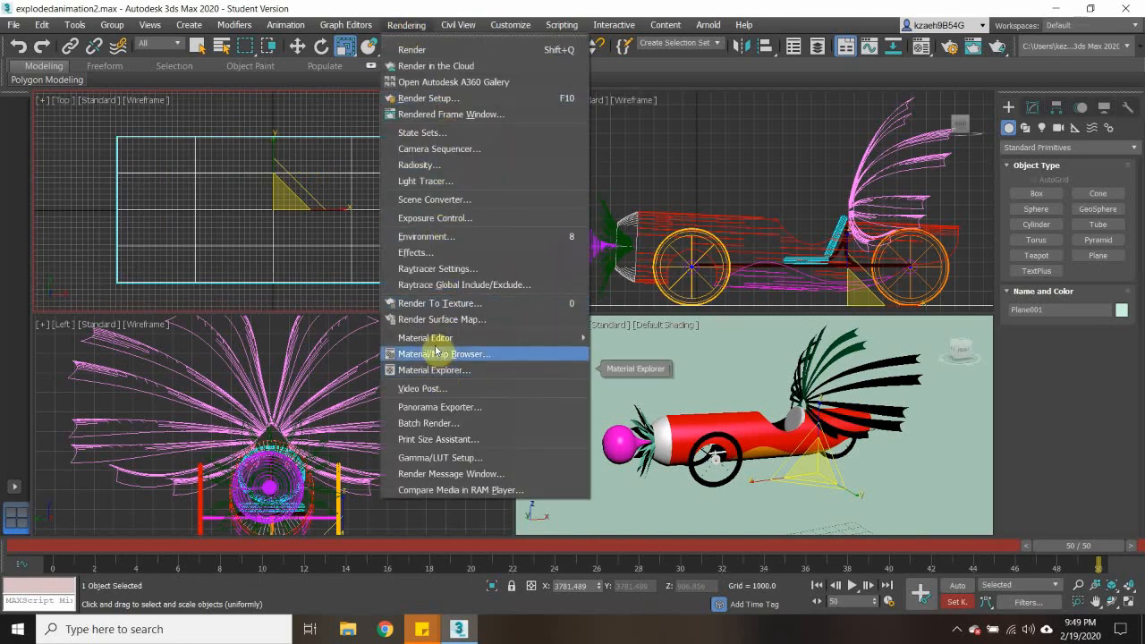
{"action": "mouse_move", "coordinate": [431, 338]}
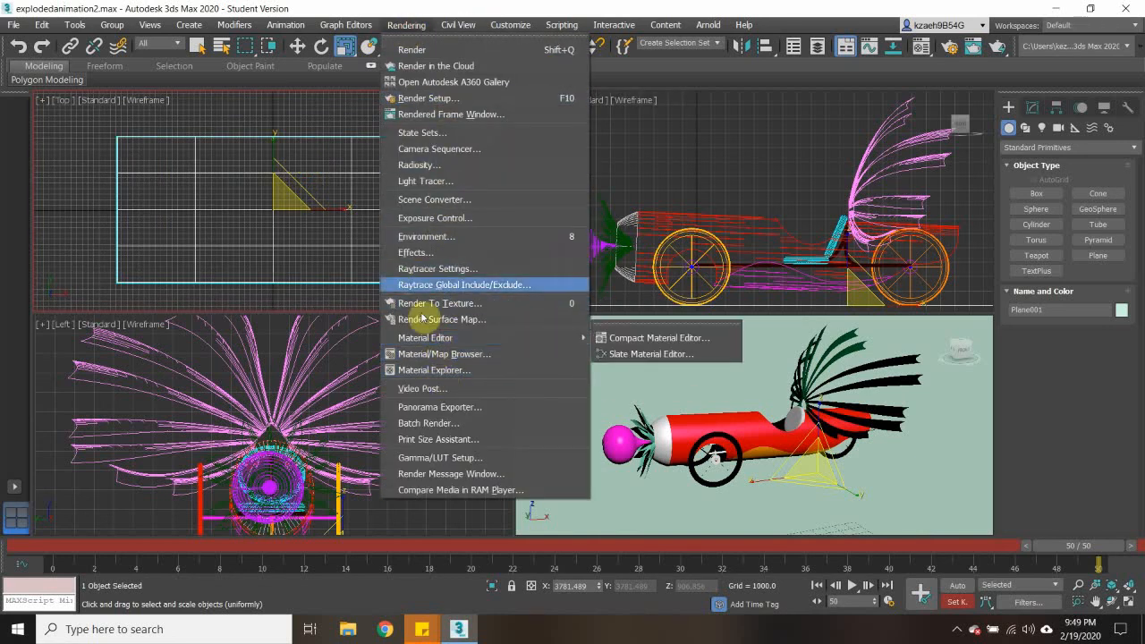
{"action": "left_click", "coordinate": [656, 339]}
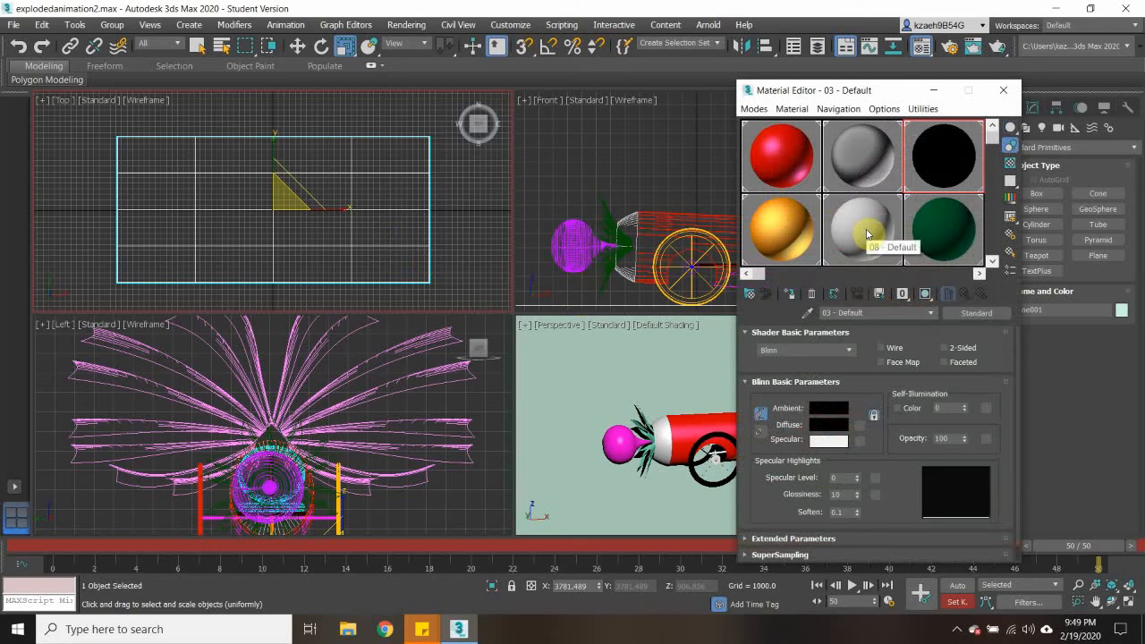
{"action": "left_click", "coordinate": [866, 234]}
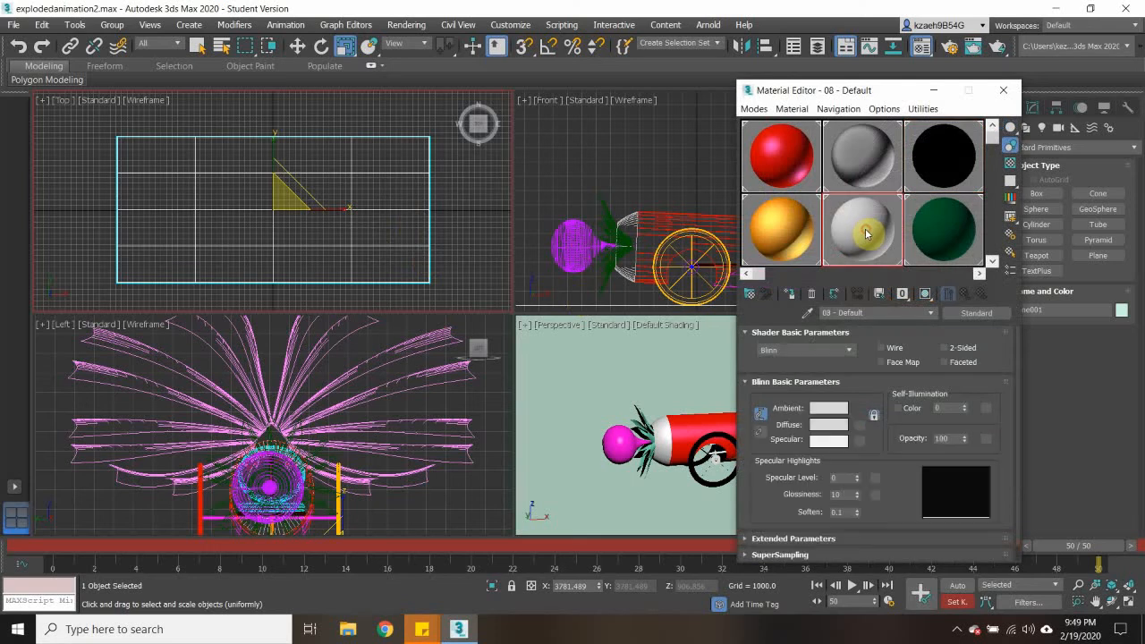
{"action": "left_click", "coordinate": [792, 299]}
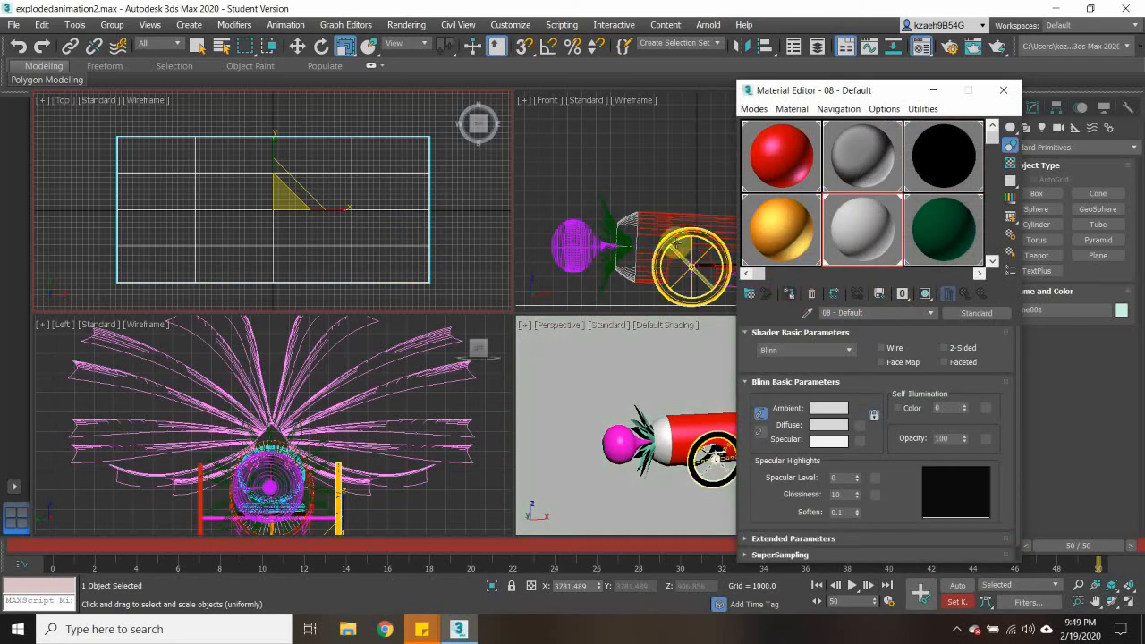
{"action": "left_click", "coordinate": [411, 119]}
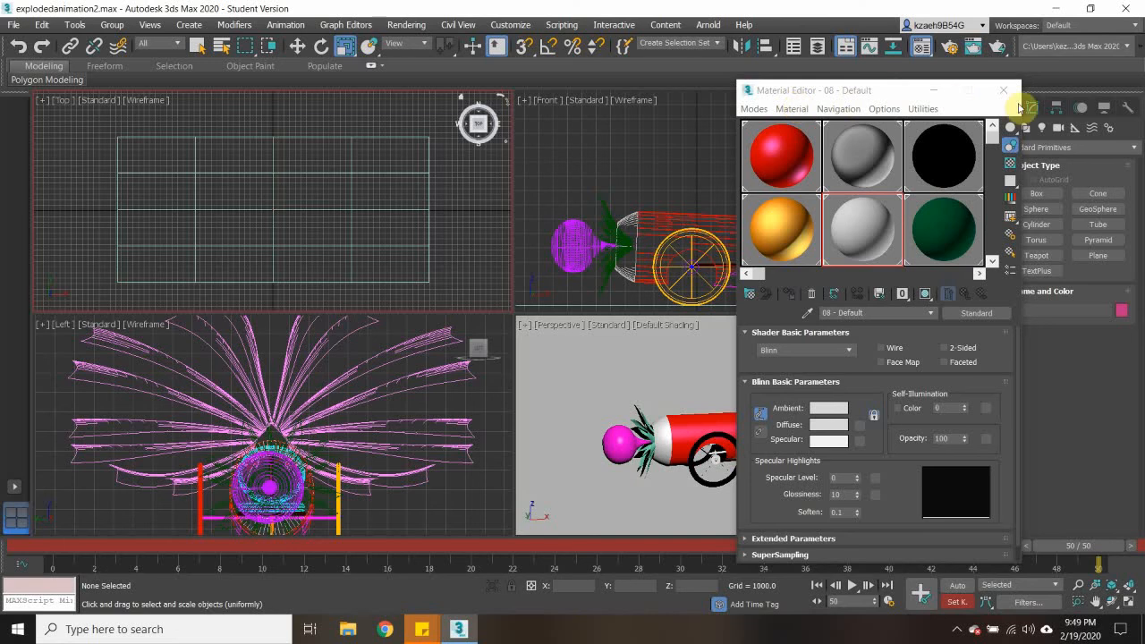
{"action": "left_click", "coordinate": [1004, 91]}
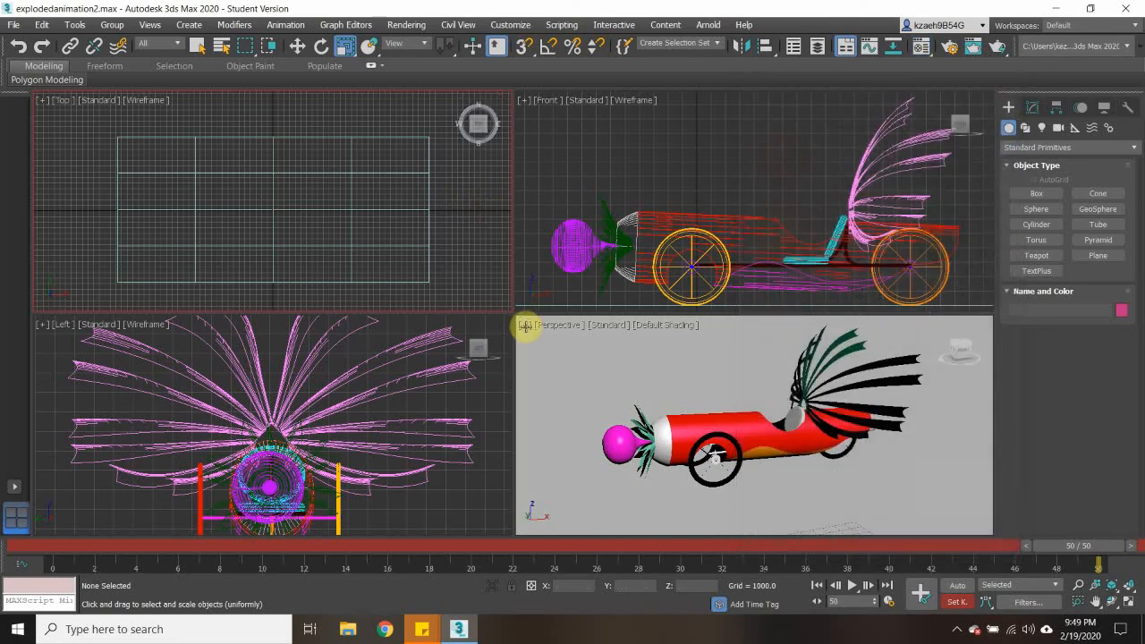
- Maximize the Perspective view and render the animation again, overwriting testexplosion.avi
{"action": "left_click", "coordinate": [525, 326]}
{"action": "left_click", "coordinate": [555, 338]}
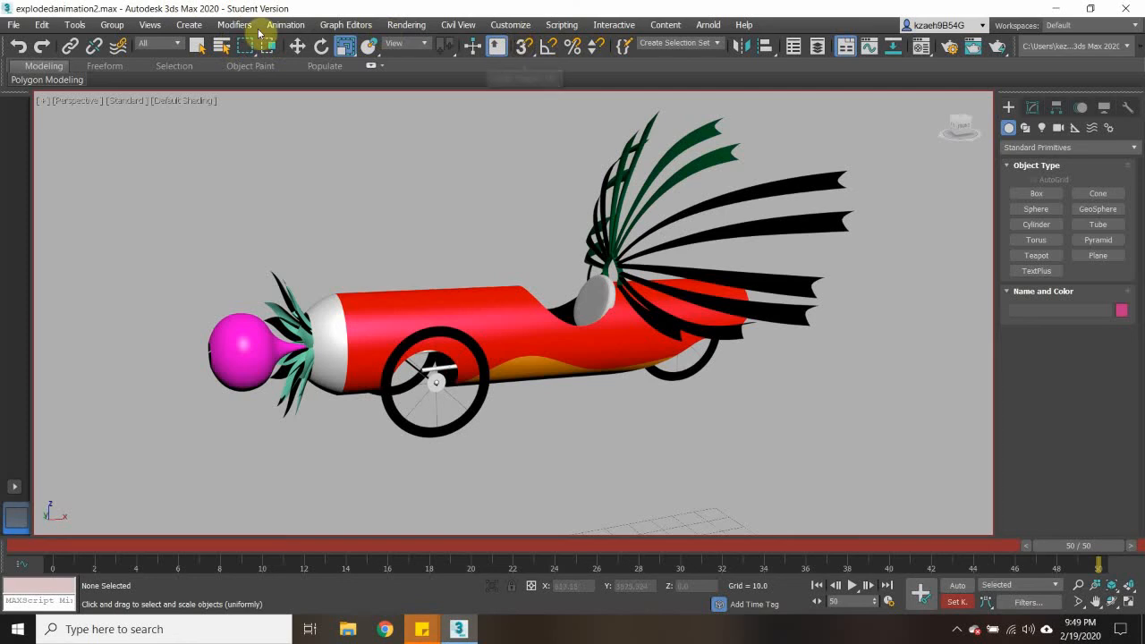
{"action": "left_click", "coordinate": [407, 27]}
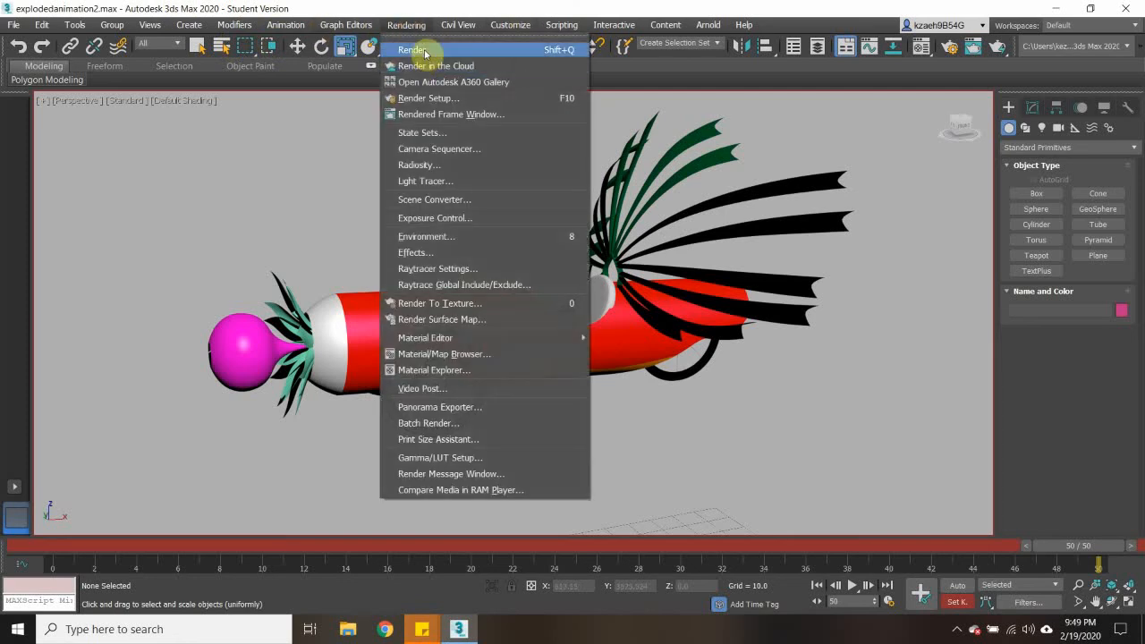
{"action": "left_click", "coordinate": [413, 50]}
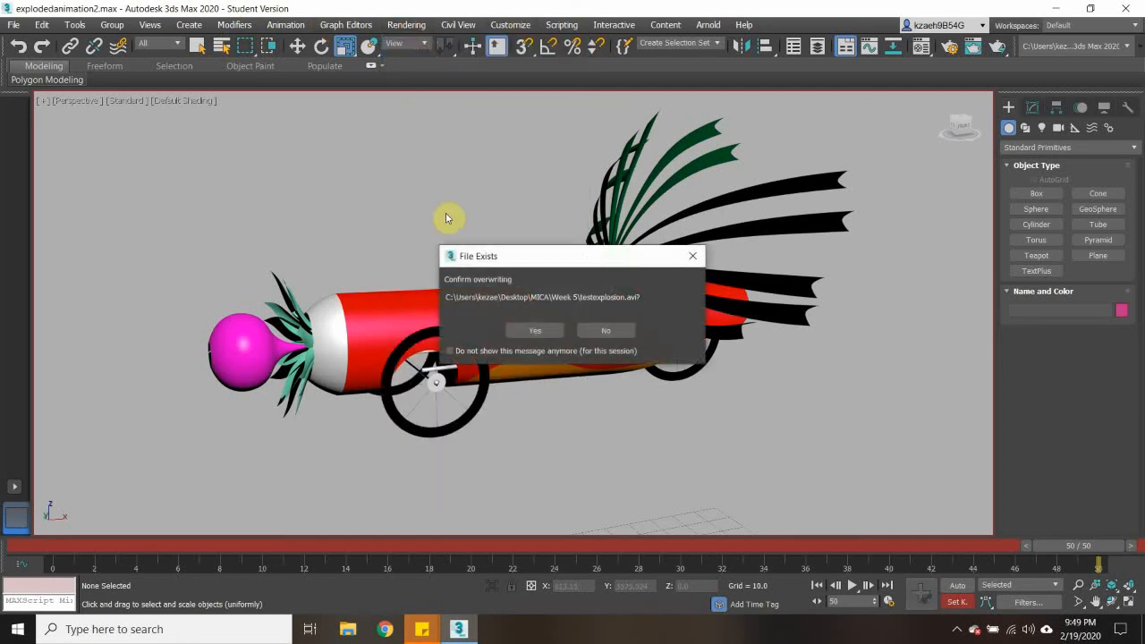
{"action": "left_click", "coordinate": [538, 331]}
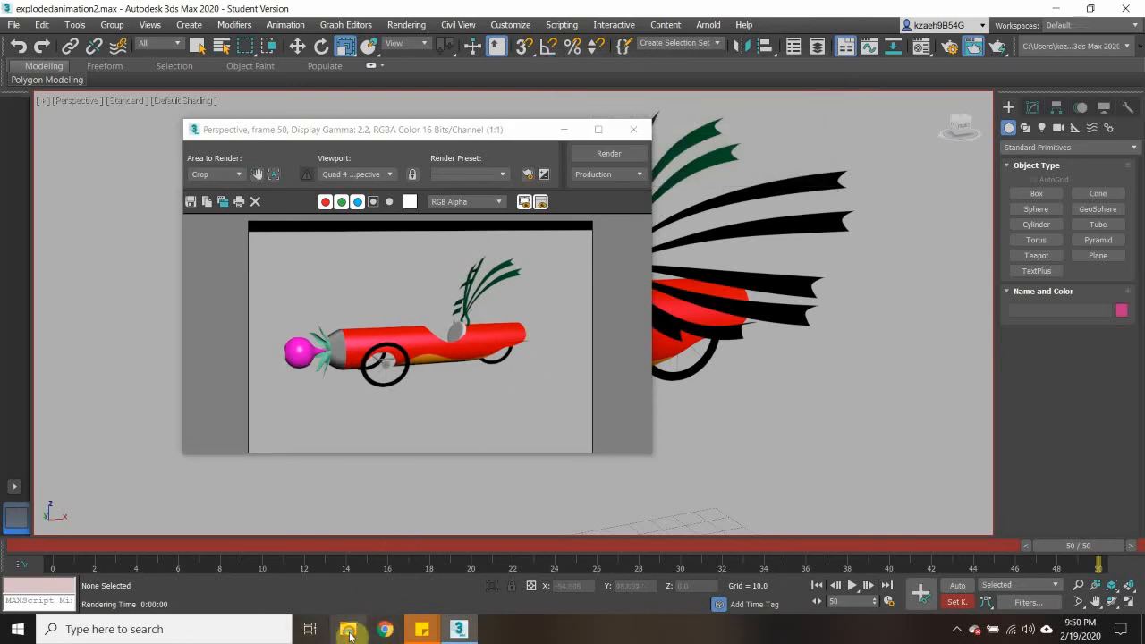
- Switch to File Explorer, open the Week 5 folder and play the testexplosion video to check the new render
{"action": "left_click", "coordinate": [347, 630]}
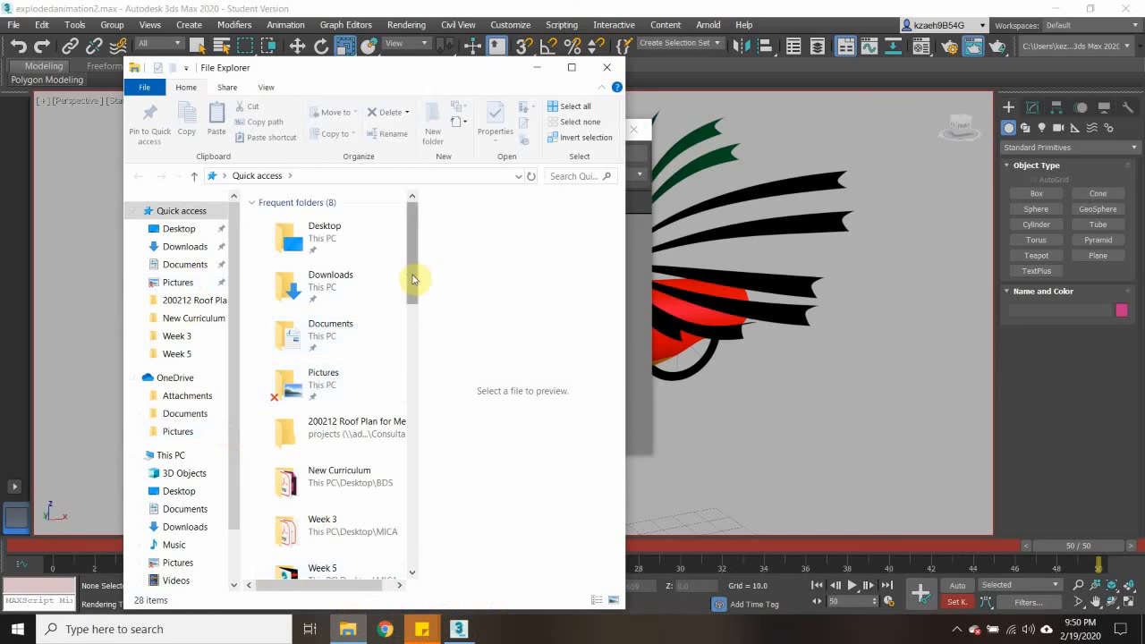
{"action": "scroll", "coordinate": [417, 281], "scroll_direction": "down", "scroll_amount": 2}
{"action": "double_click", "coordinate": [323, 491]}
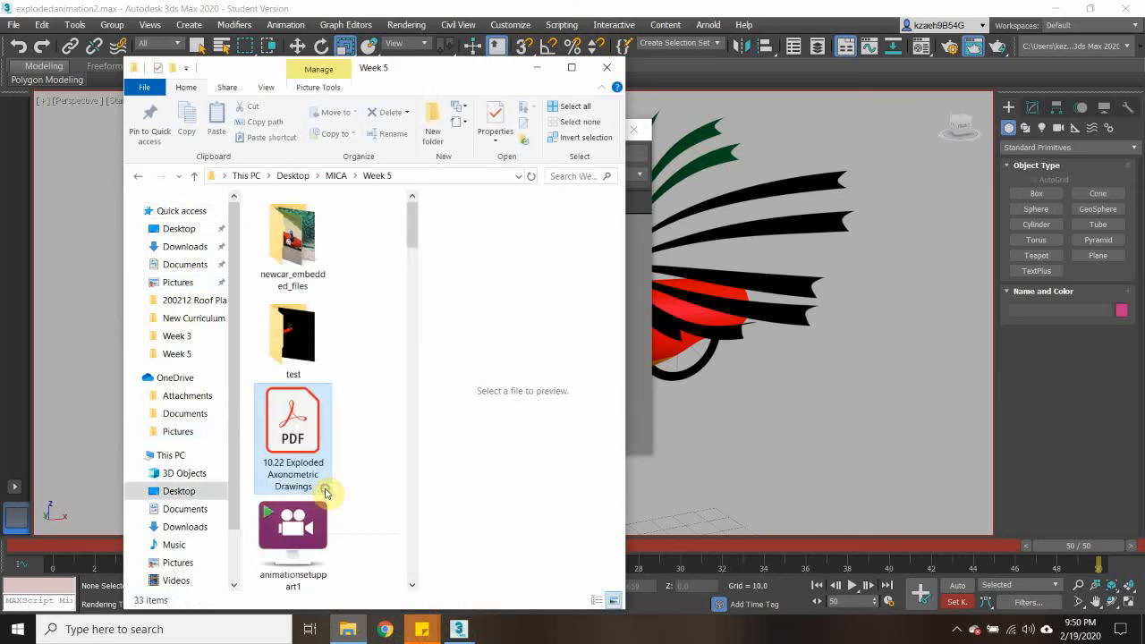
{"action": "left_click", "coordinate": [324, 488]}
{"action": "left_click_drag", "start_coordinate": [414, 234], "coordinate": [416, 449]}
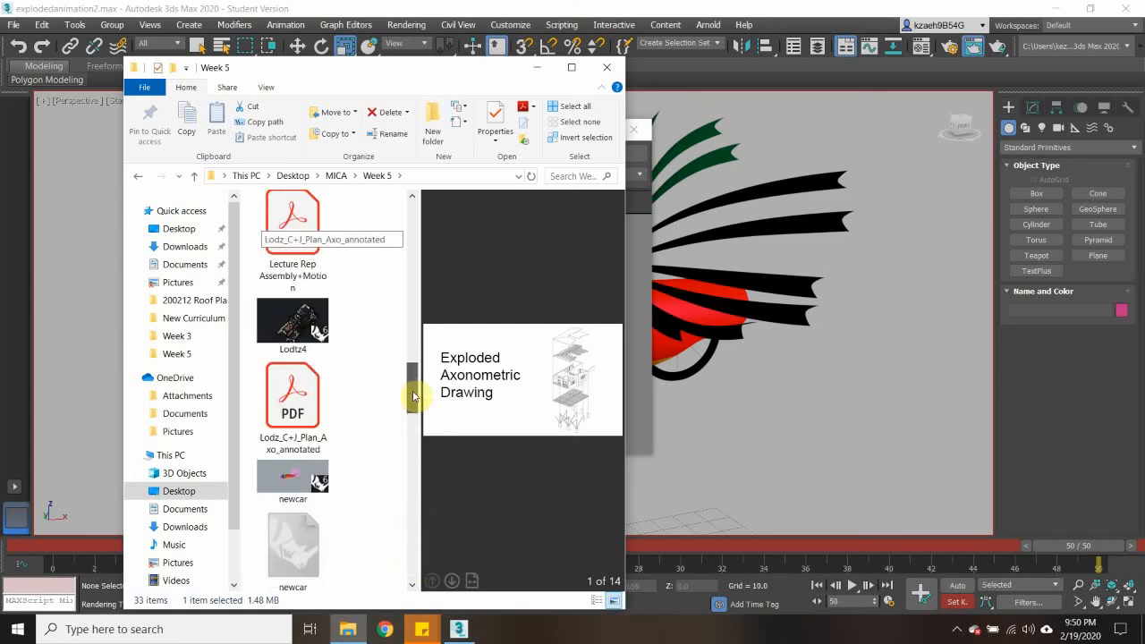
{"action": "left_click_drag", "start_coordinate": [414, 396], "coordinate": [409, 532]}
{"action": "double_click", "coordinate": [292, 441]}
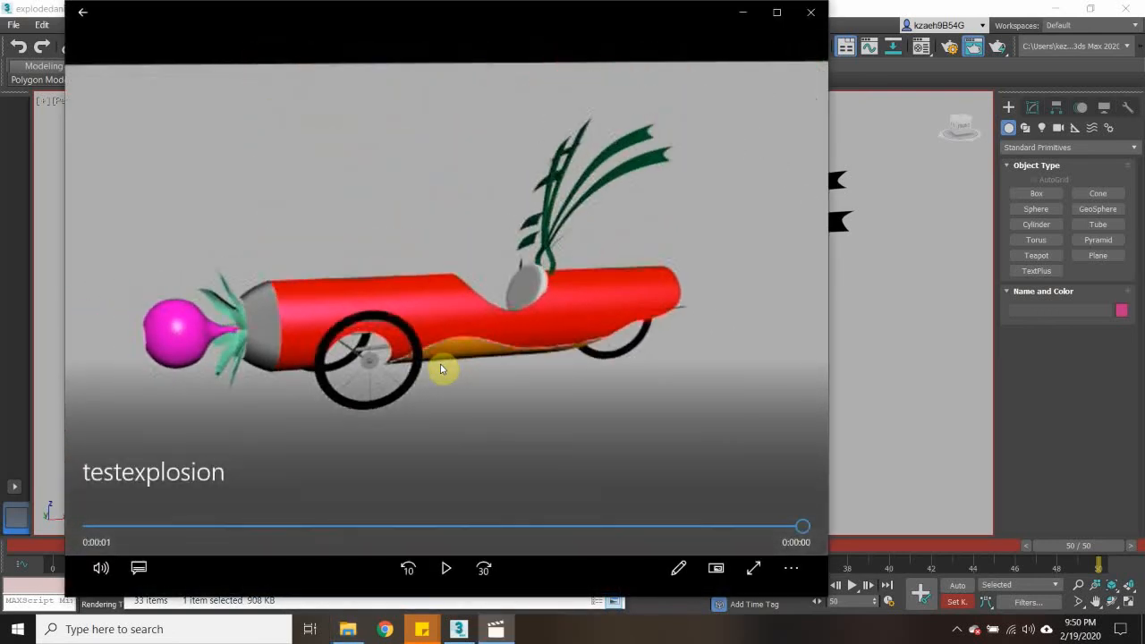
- Replay the testexplosion video to review the new render and close the player and the rendered frame window
{"action": "left_click", "coordinate": [446, 569]}
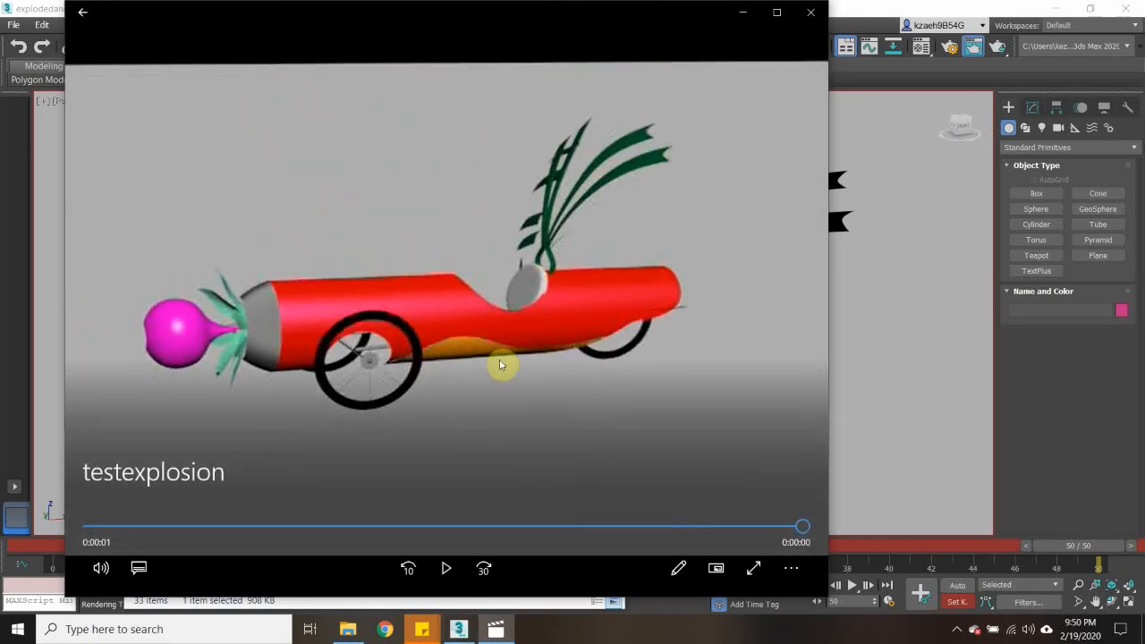
{"action": "left_click", "coordinate": [445, 567]}
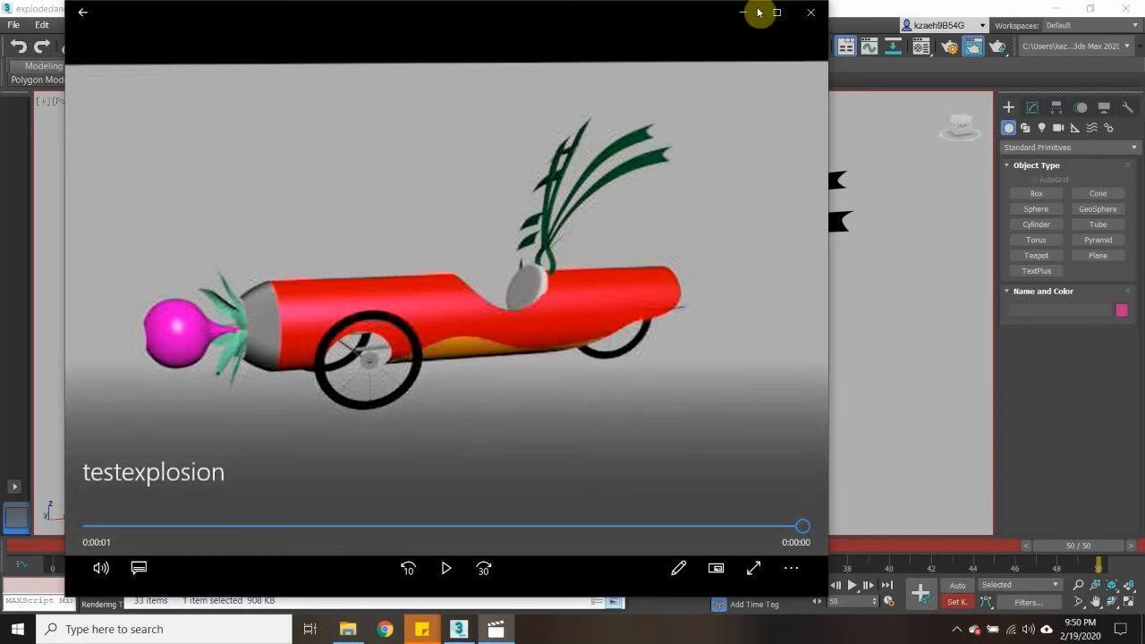
{"action": "left_click", "coordinate": [810, 11]}
{"action": "left_click", "coordinate": [728, 119]}
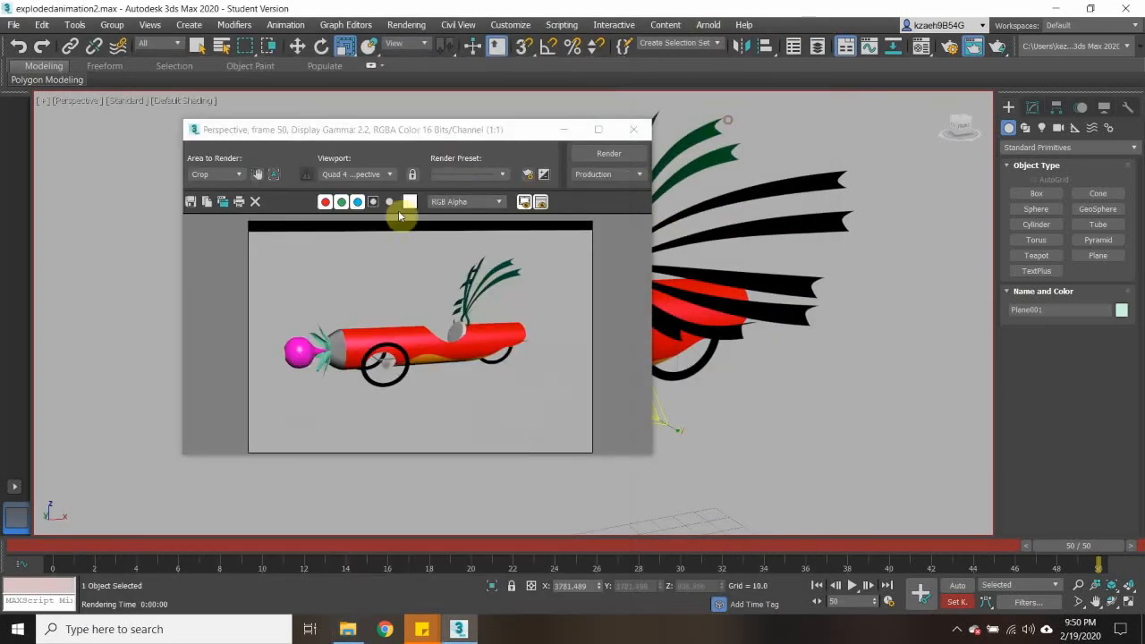
{"action": "left_click", "coordinate": [620, 136]}
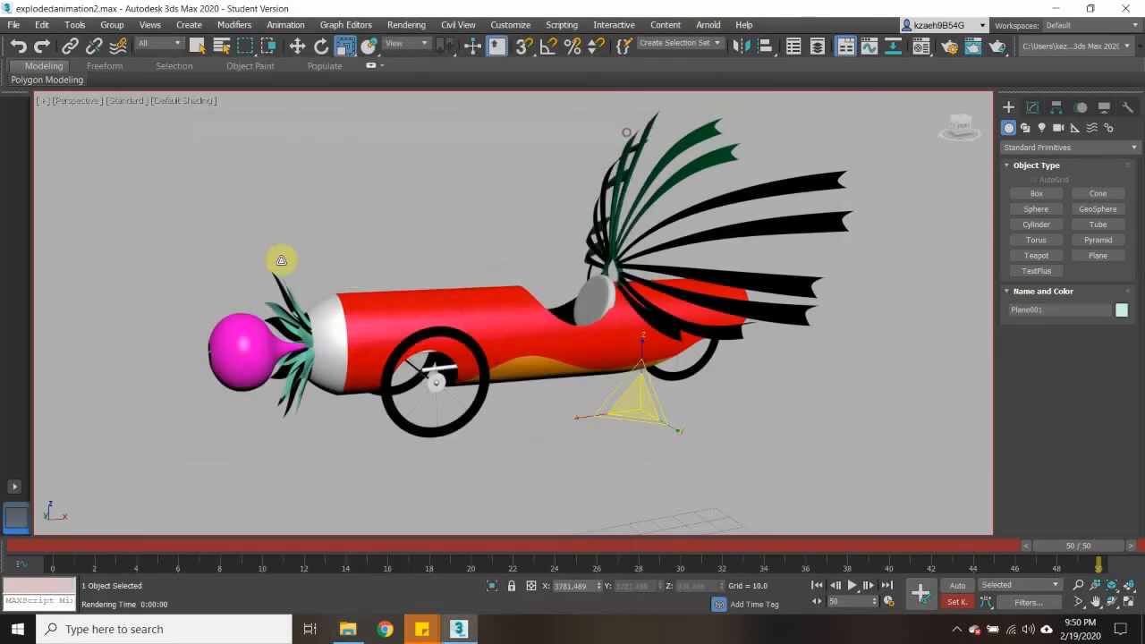
- Restore the four-viewport layout and move the ground plane down in the Left view to about Z -1673
{"action": "left_click", "coordinate": [42, 101]}
{"action": "left_click", "coordinate": [65, 112]}
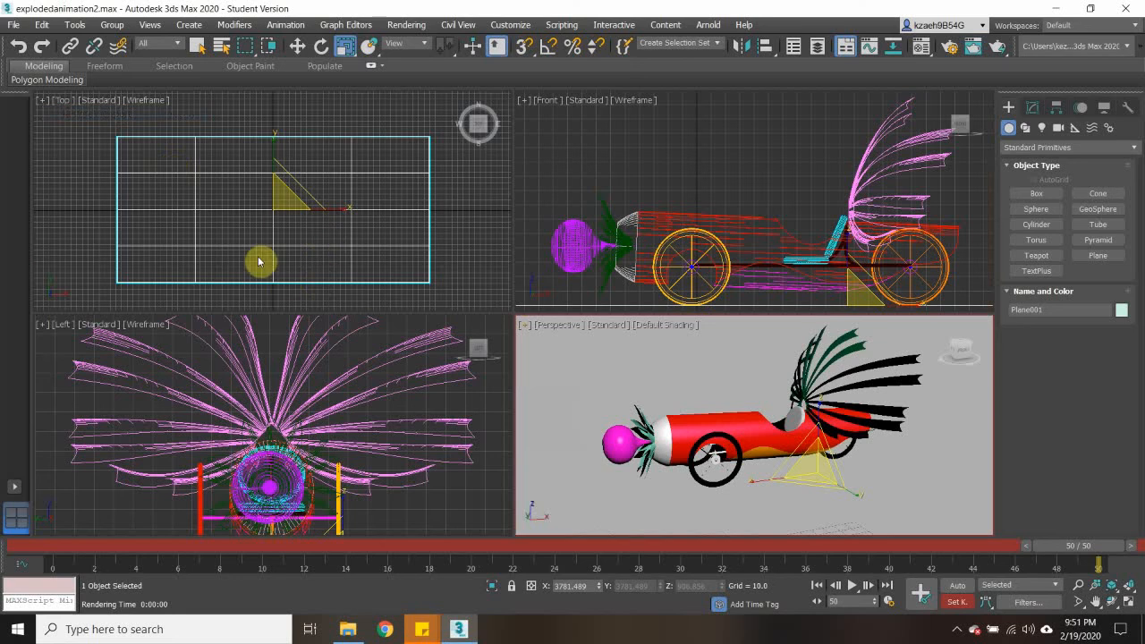
{"action": "scroll", "coordinate": [388, 470], "scroll_direction": "down", "scroll_amount": 6}
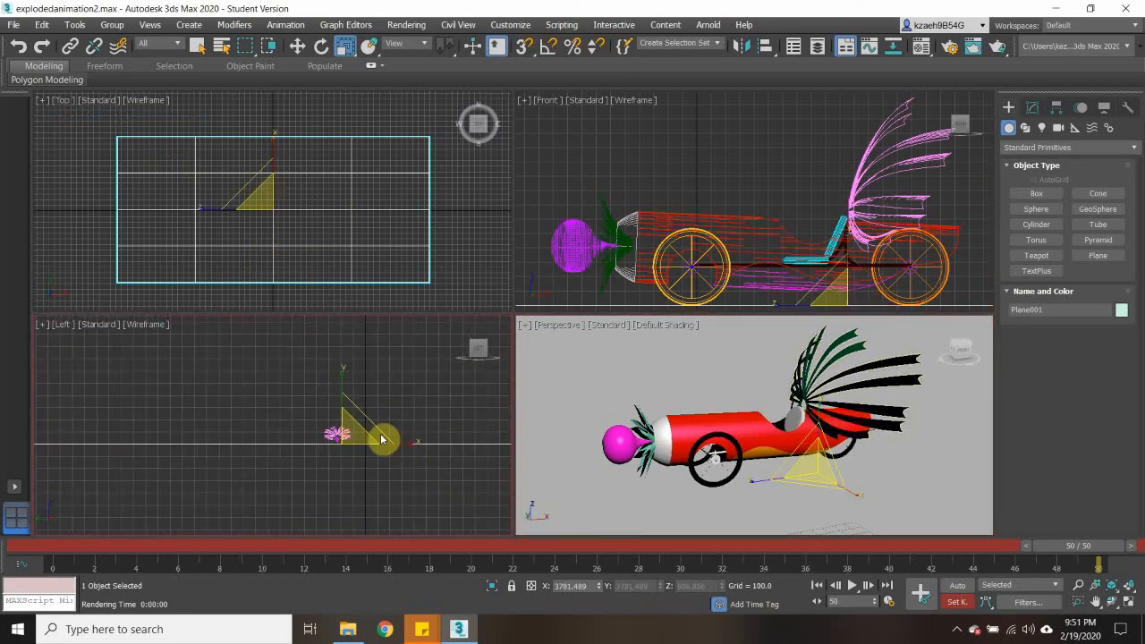
{"action": "left_click", "coordinate": [303, 46]}
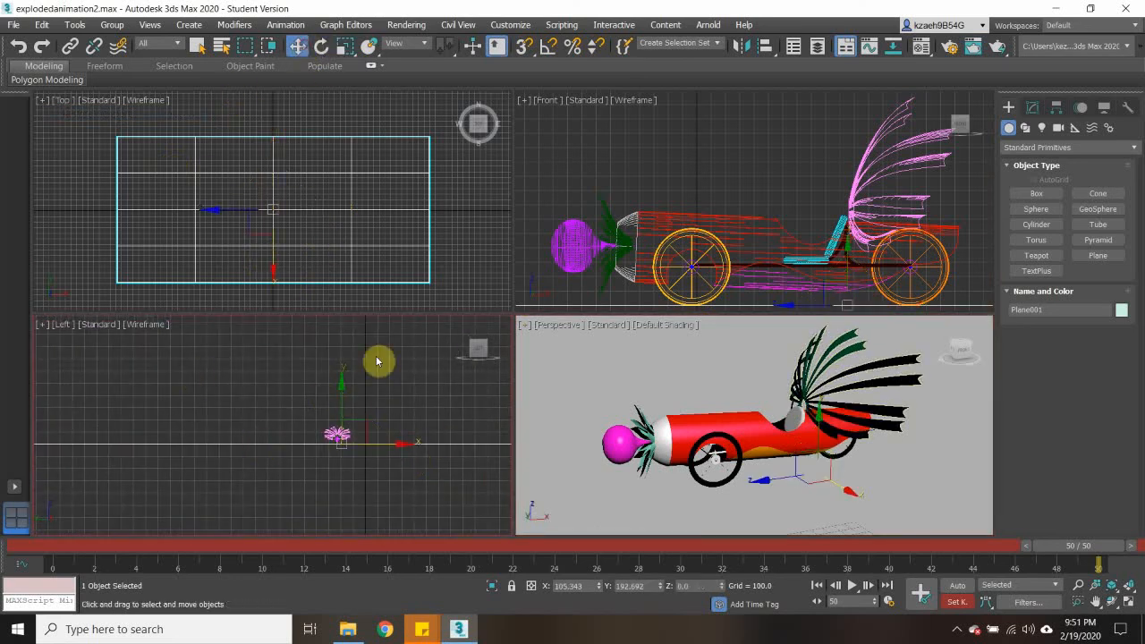
{"action": "left_click_drag", "start_coordinate": [348, 384], "coordinate": [348, 471]}
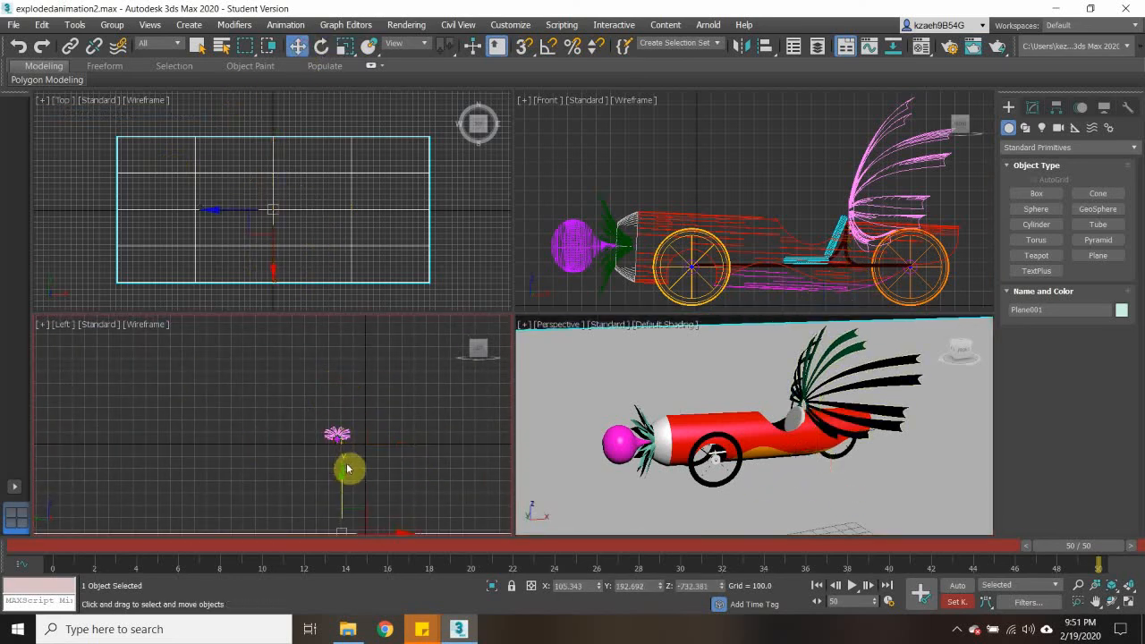
{"action": "scroll", "coordinate": [382, 391], "scroll_direction": "down", "scroll_amount": 5}
{"action": "middle_click_drag", "start_coordinate": [420, 441], "coordinate": [372, 399]}
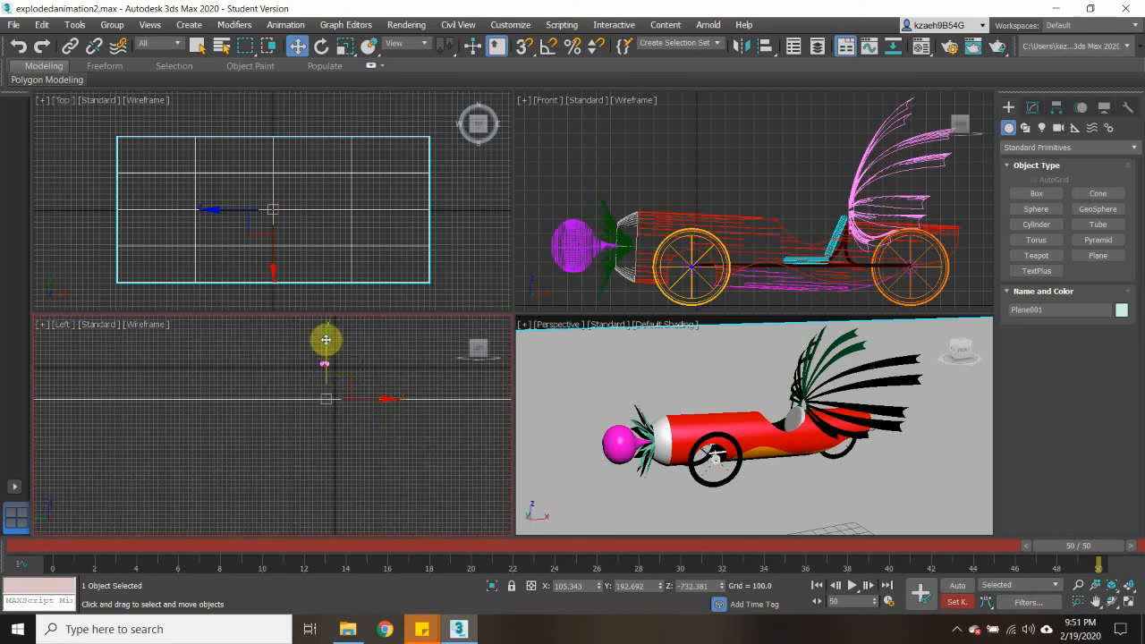
{"action": "left_click_drag", "start_coordinate": [325, 337], "coordinate": [316, 380]}
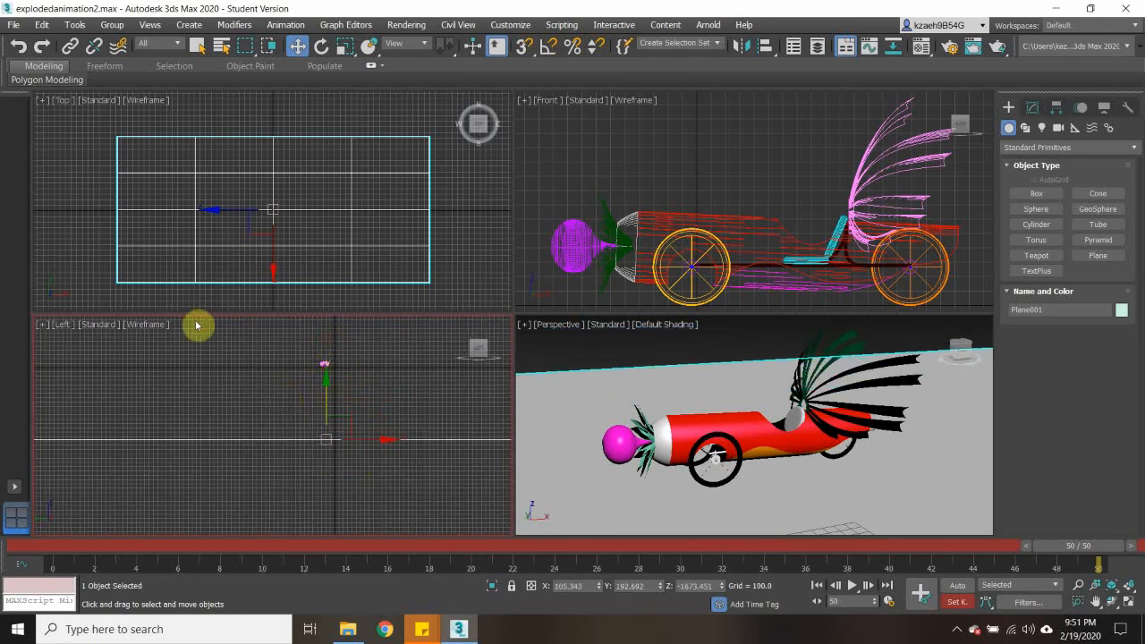
{"action": "scroll", "coordinate": [214, 427], "scroll_direction": "down", "scroll_amount": 2}
{"action": "scroll", "coordinate": [248, 447], "scroll_direction": "down", "scroll_amount": 1}
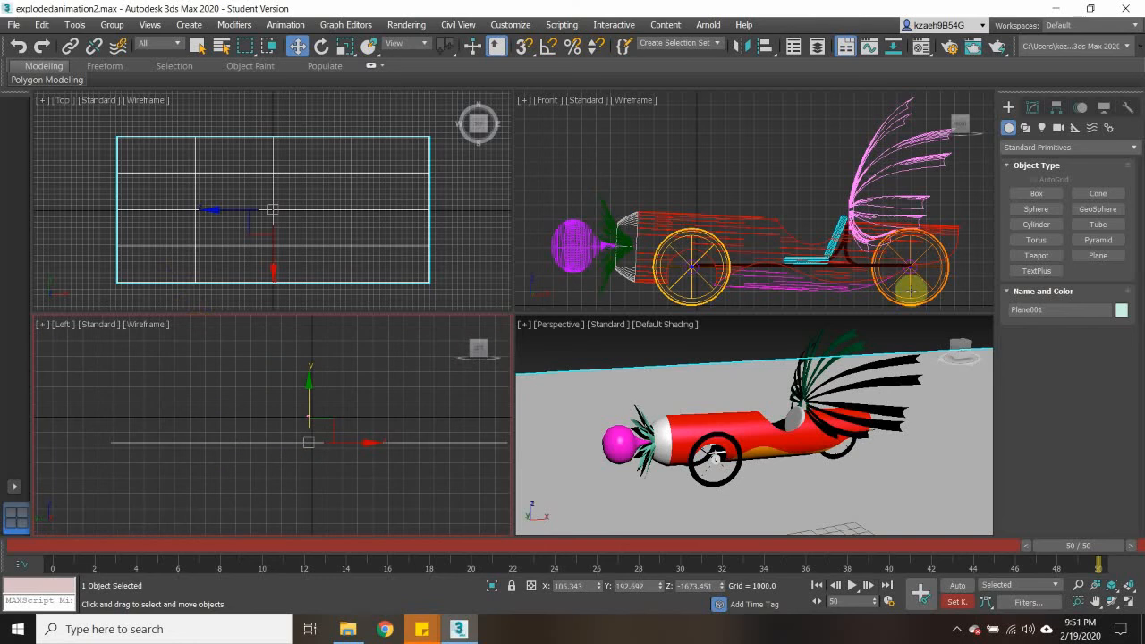
- Apply a Bend modifier to the ground plane and lower the plane further to about Z -2568
{"action": "left_click", "coordinate": [1034, 109]}
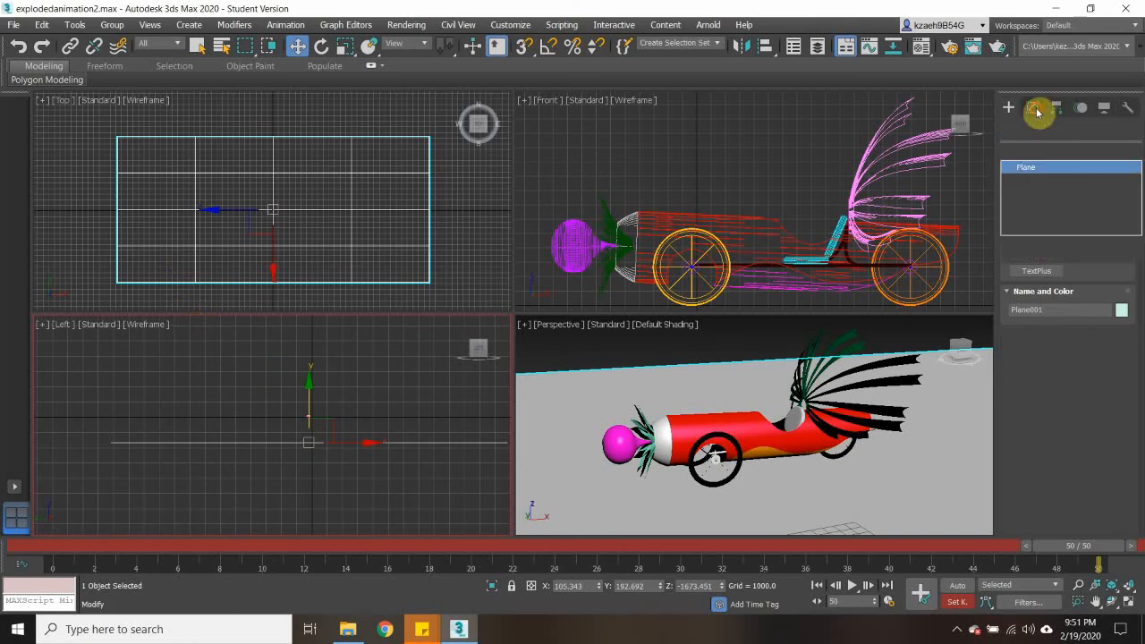
{"action": "left_click", "coordinate": [1134, 154]}
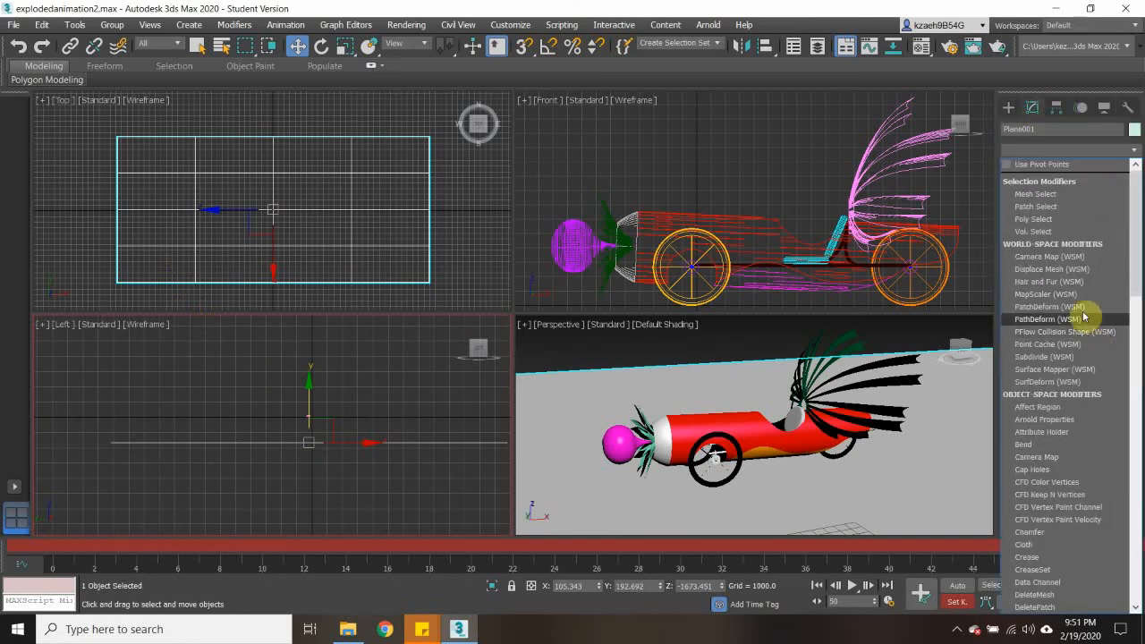
{"action": "scroll", "coordinate": [1061, 380], "scroll_direction": "down", "scroll_amount": 3}
{"action": "scroll", "coordinate": [1061, 380], "scroll_direction": "down", "scroll_amount": 3}
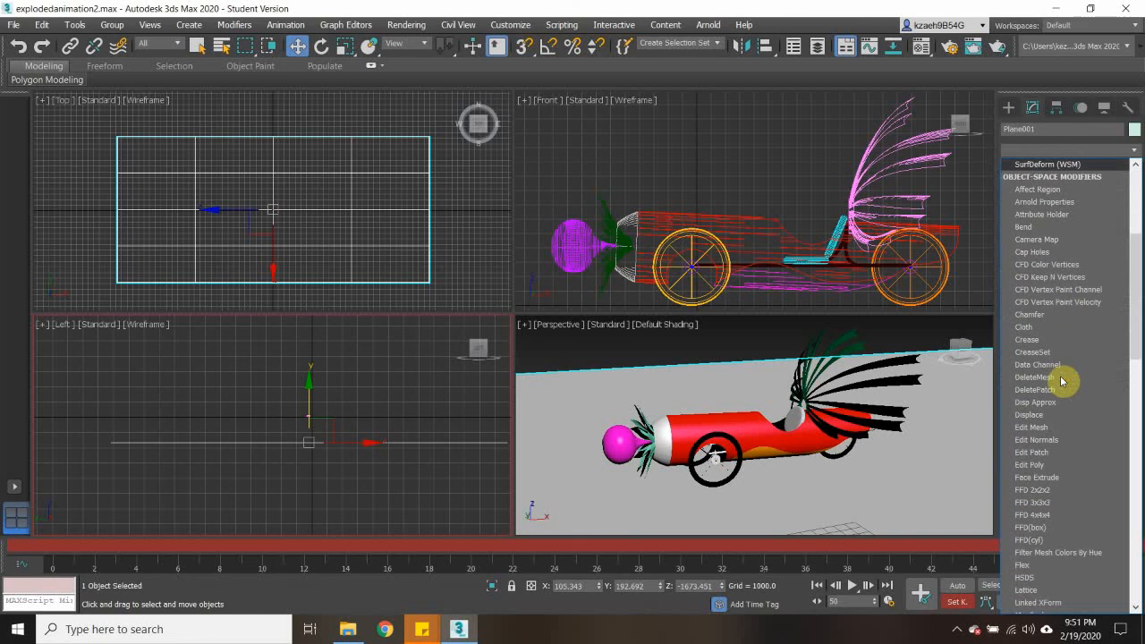
{"action": "left_click", "coordinate": [1031, 229]}
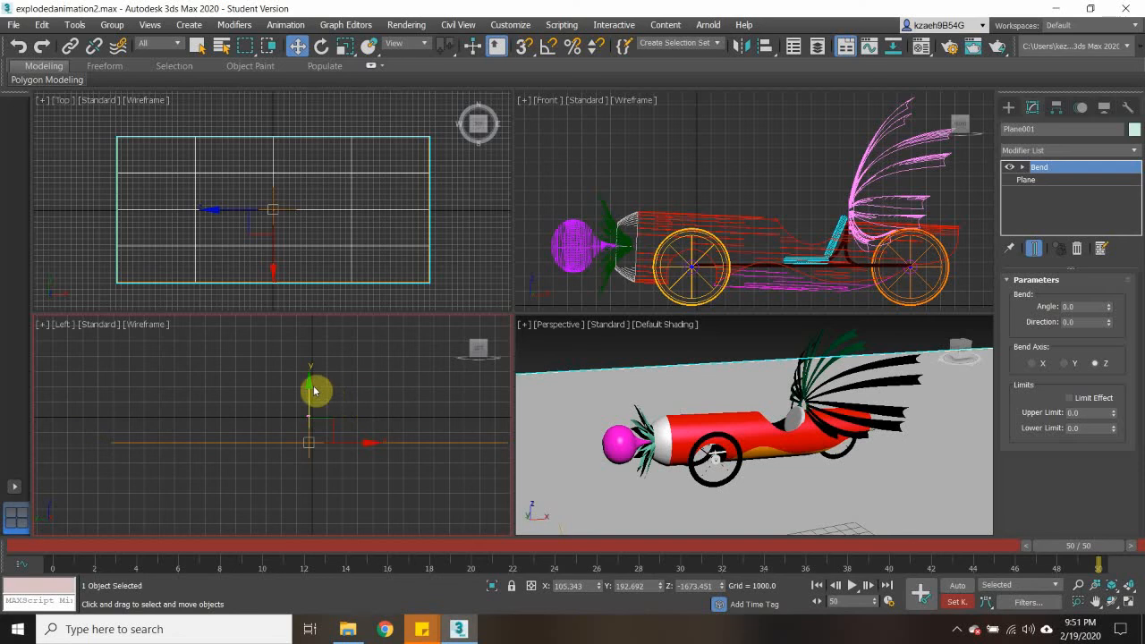
{"action": "mouse_move", "coordinate": [308, 383]}
{"action": "left_mouse_down"}
{"action": "mouse_move", "coordinate": [312, 358]}
{"action": "mouse_move", "coordinate": [313, 396]}
{"action": "left_mouse_up"}
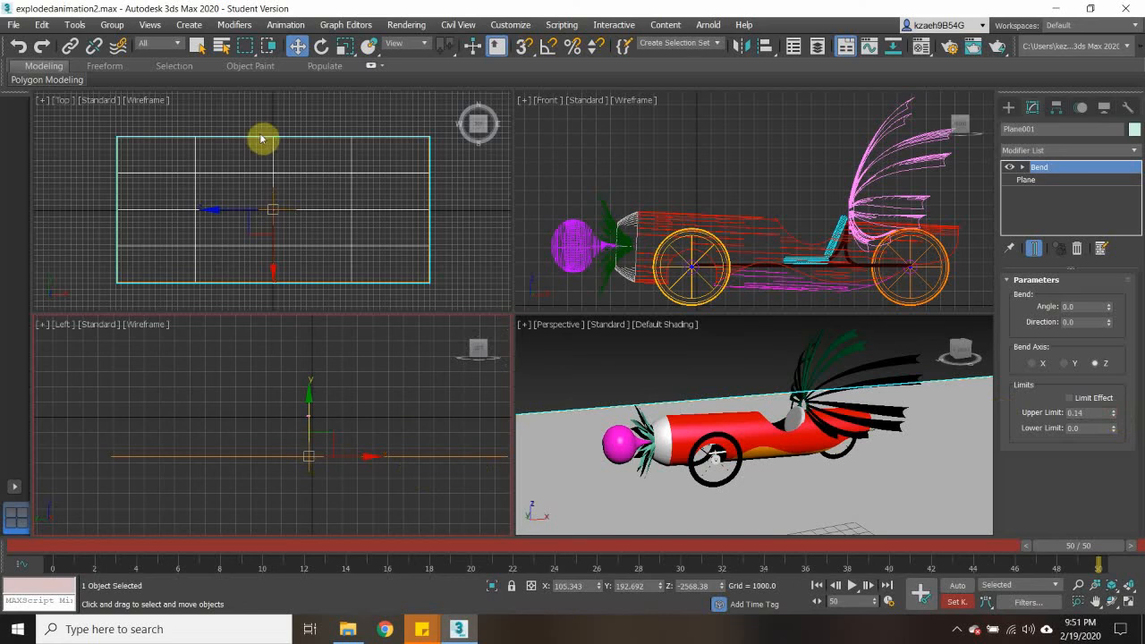
- Set the plane's Bend angle to 45, direction to 1 and upper limit to 90
{"action": "left_click", "coordinate": [1034, 248]}
{"action": "left_click", "coordinate": [1110, 306]}
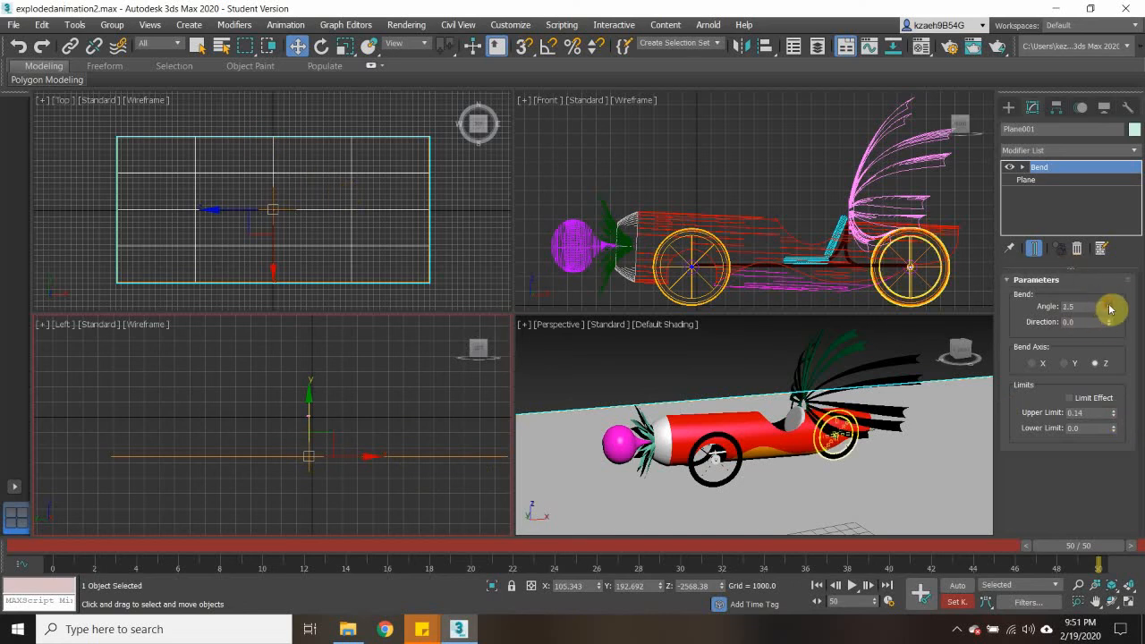
{"action": "left_click", "coordinate": [236, 458]}
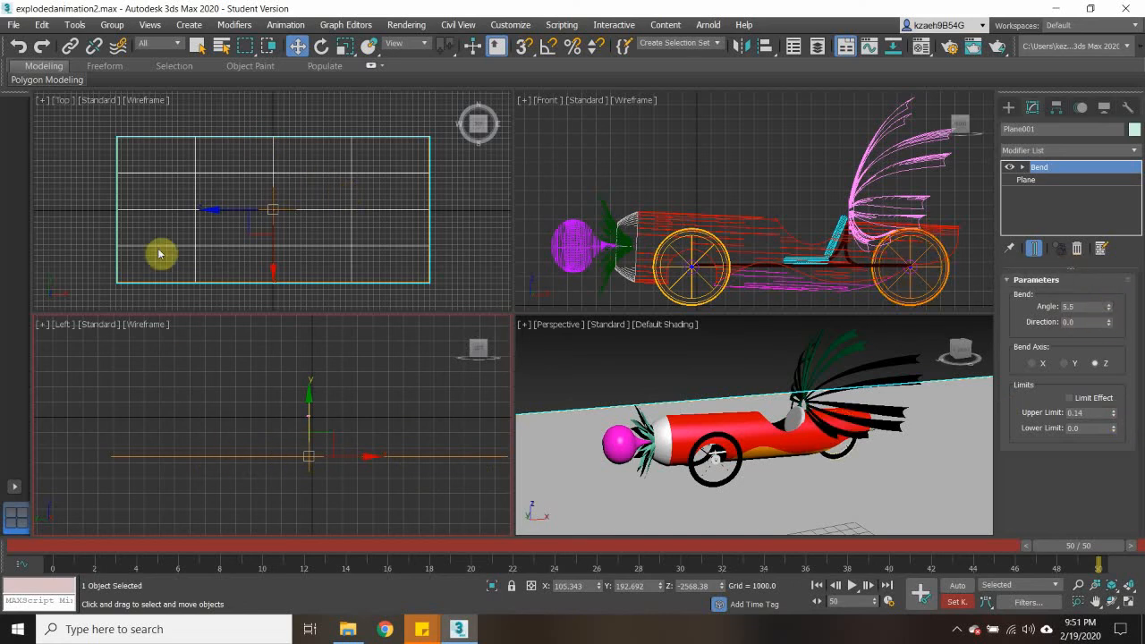
{"action": "left_click", "coordinate": [1043, 168]}
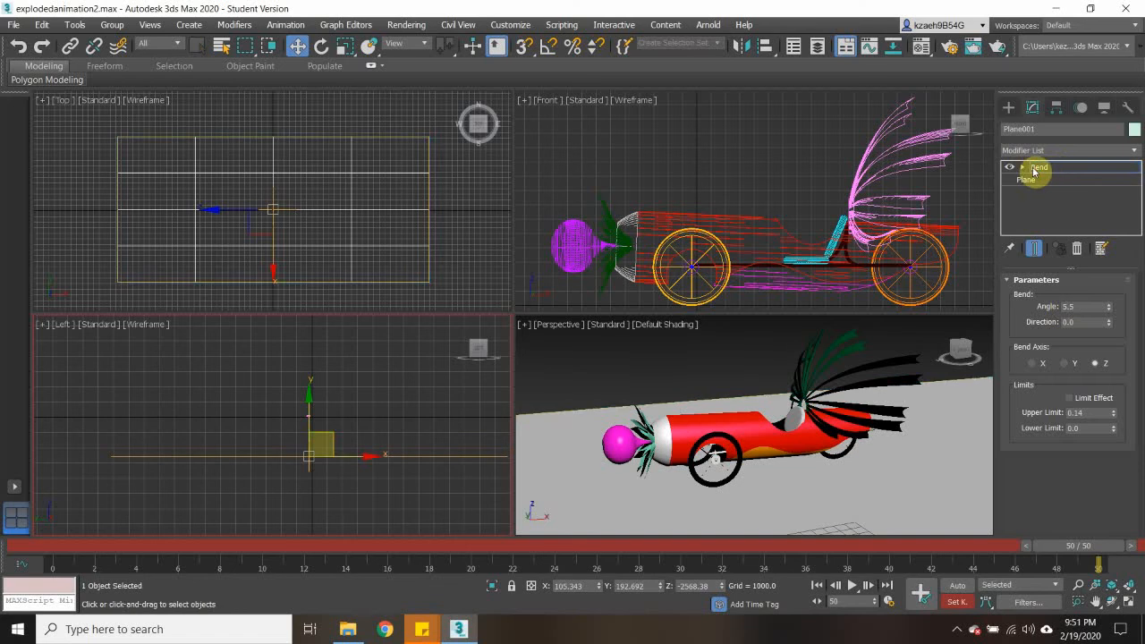
{"action": "left_click", "coordinate": [1053, 170]}
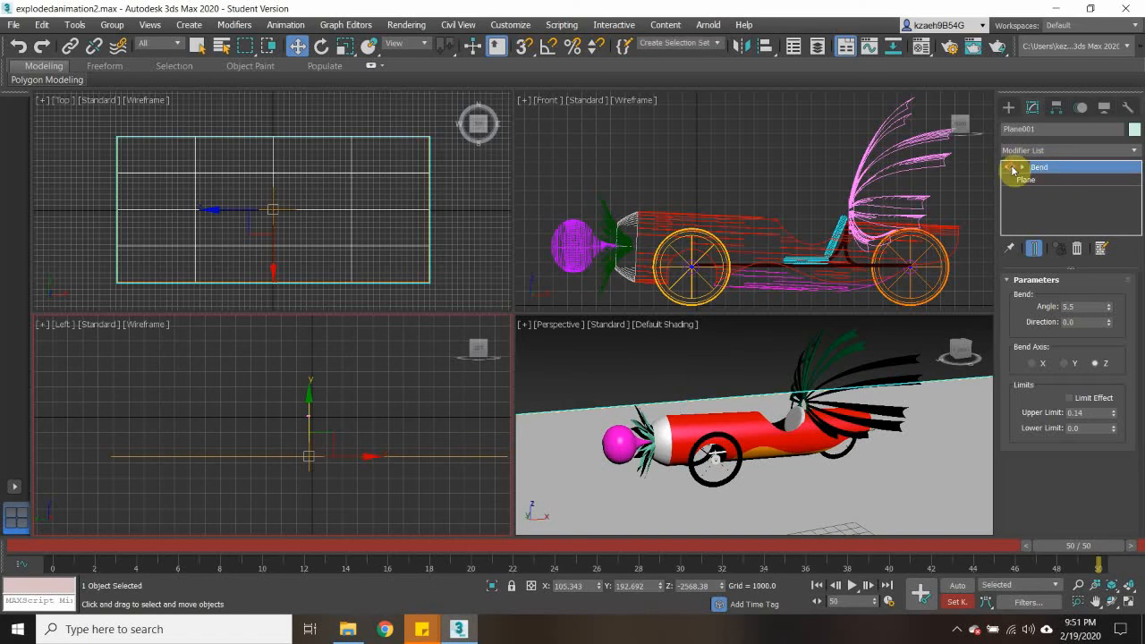
{"action": "left_click_drag", "start_coordinate": [1090, 306], "coordinate": [1048, 304]}
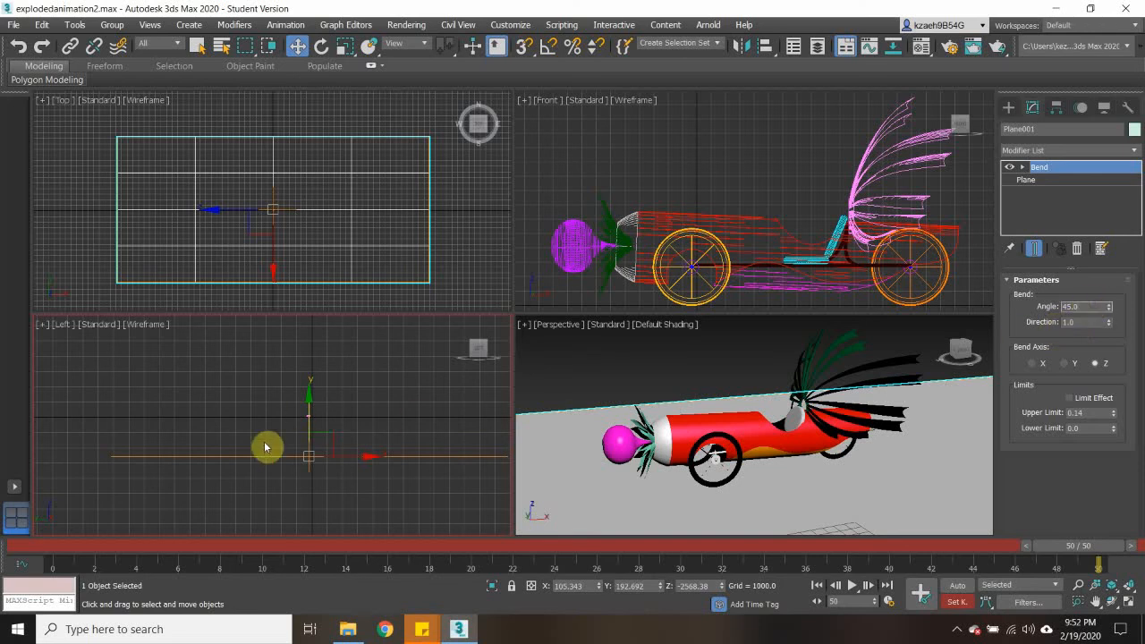
{"action": "left_click", "coordinate": [1086, 411]}
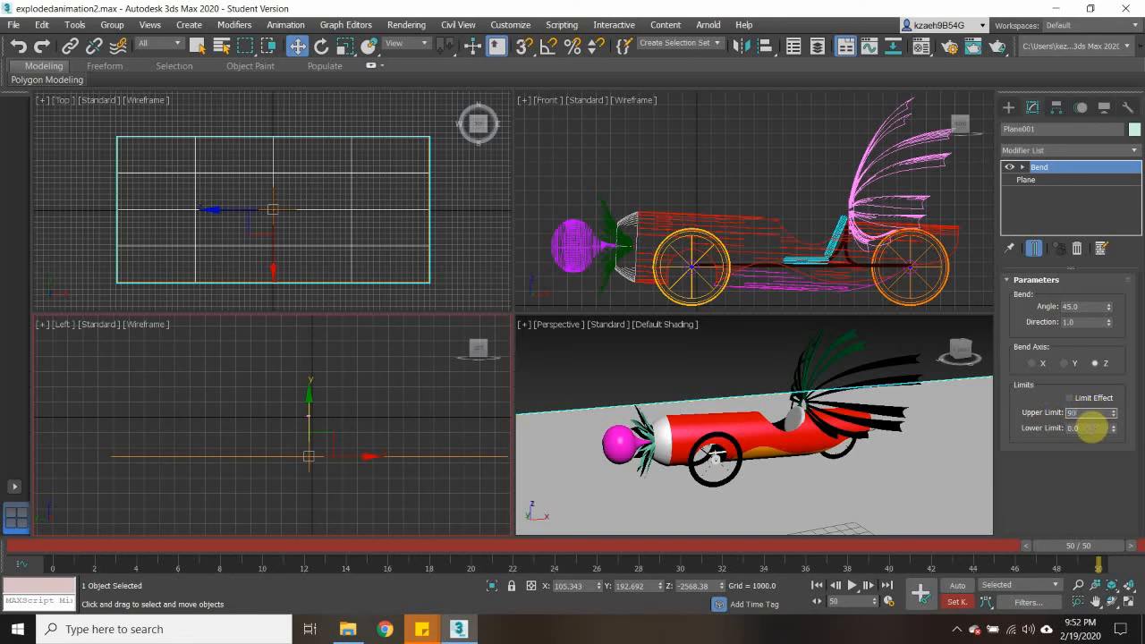
{"action": "left_click", "coordinate": [307, 479]}
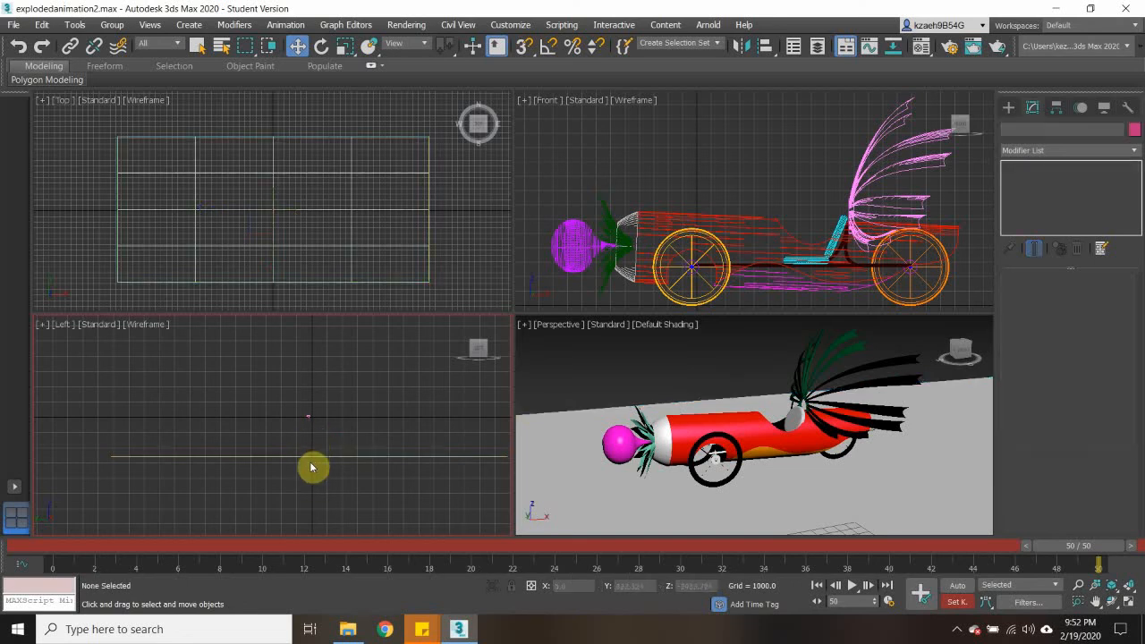
{"action": "left_click", "coordinate": [310, 456]}
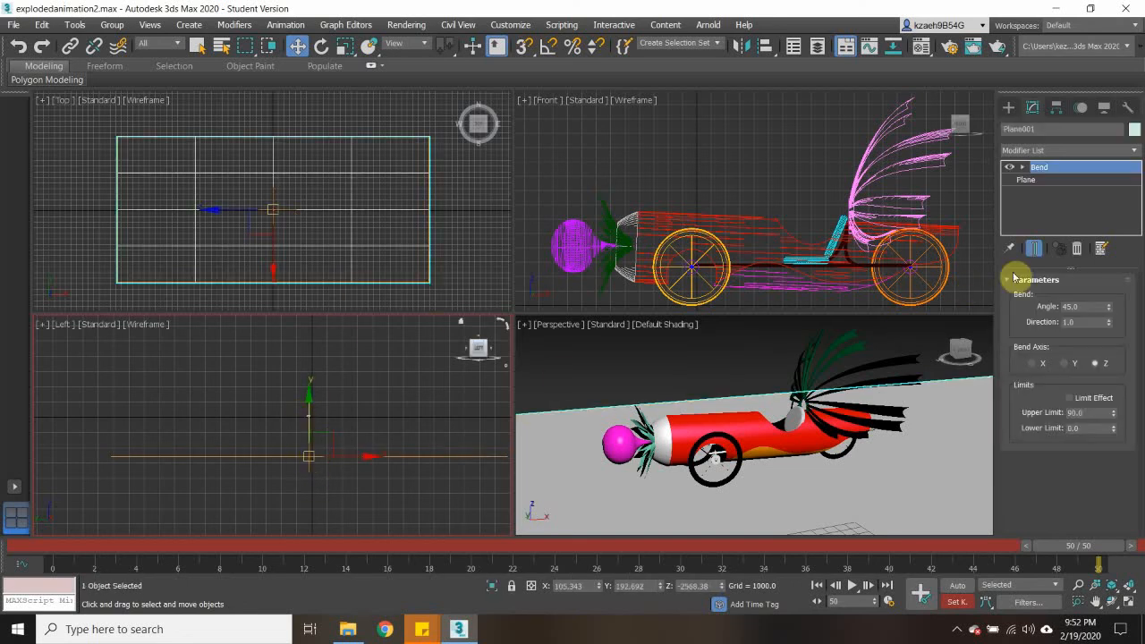
- Move the ground plane in the Perspective view to about X -178, Y -986, Z -2504
{"action": "key", "text": "z"}
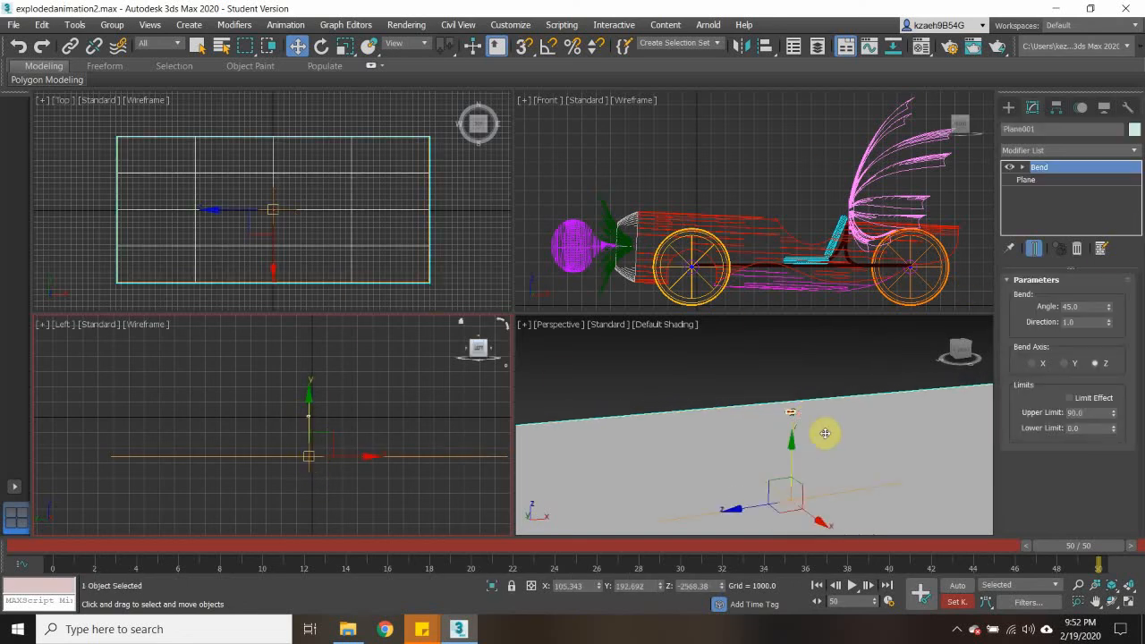
{"action": "left_click_drag", "start_coordinate": [816, 453], "coordinate": [841, 447]}
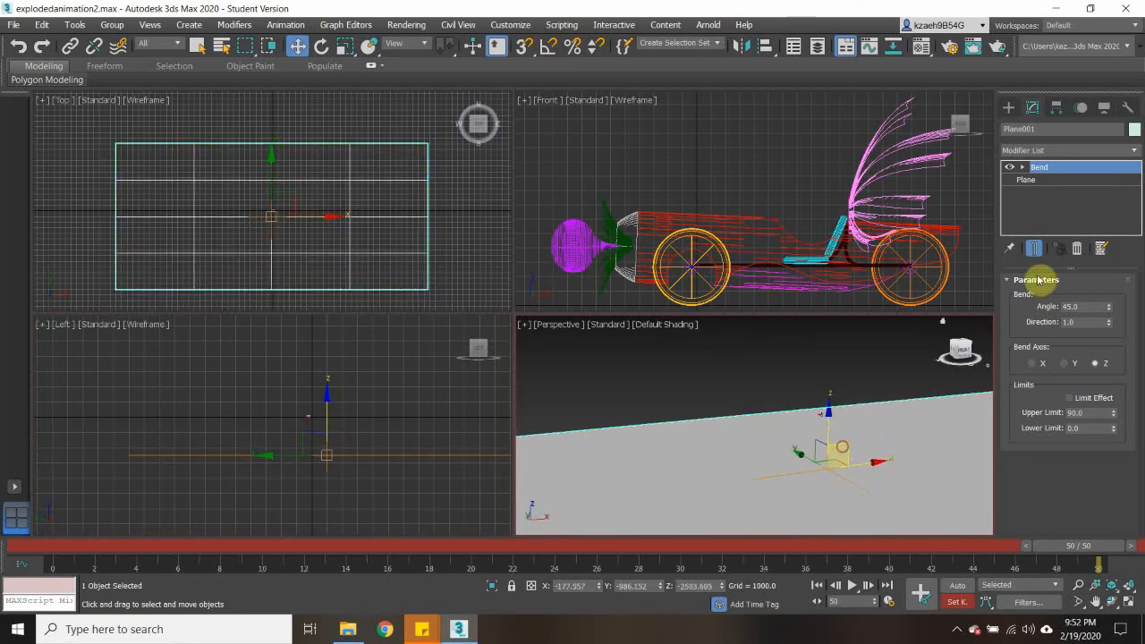
{"action": "left_click", "coordinate": [1040, 281]}
{"action": "left_click", "coordinate": [1040, 281]}
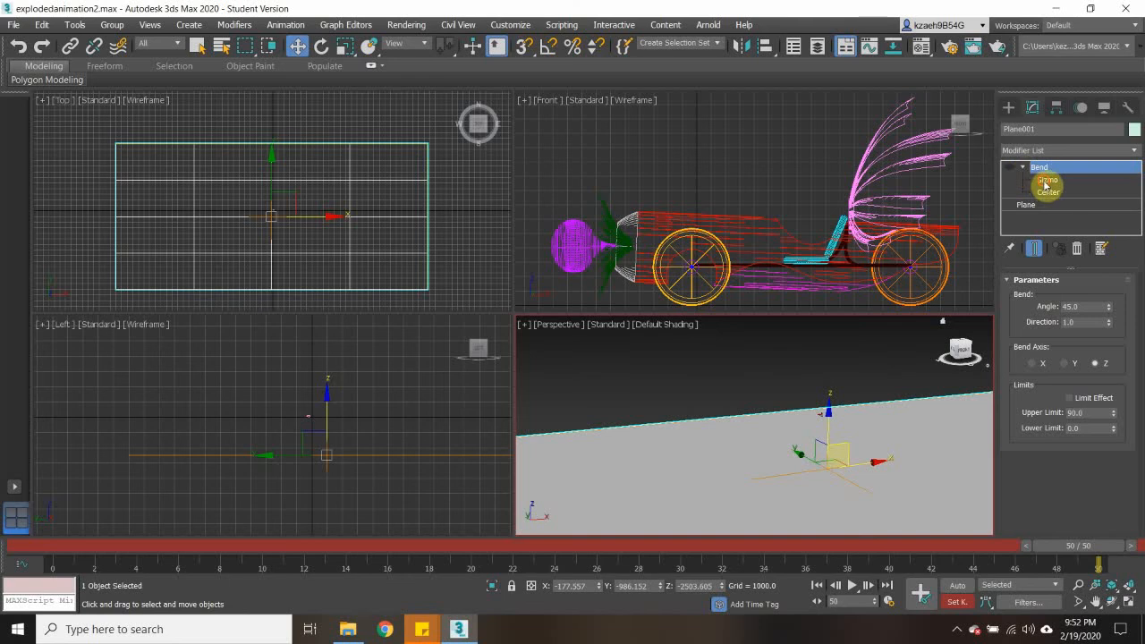
- Raise the Bend gizmo to about Z -2224 and shift the Bend center to about Y -1934
{"action": "left_click", "coordinate": [1046, 182]}
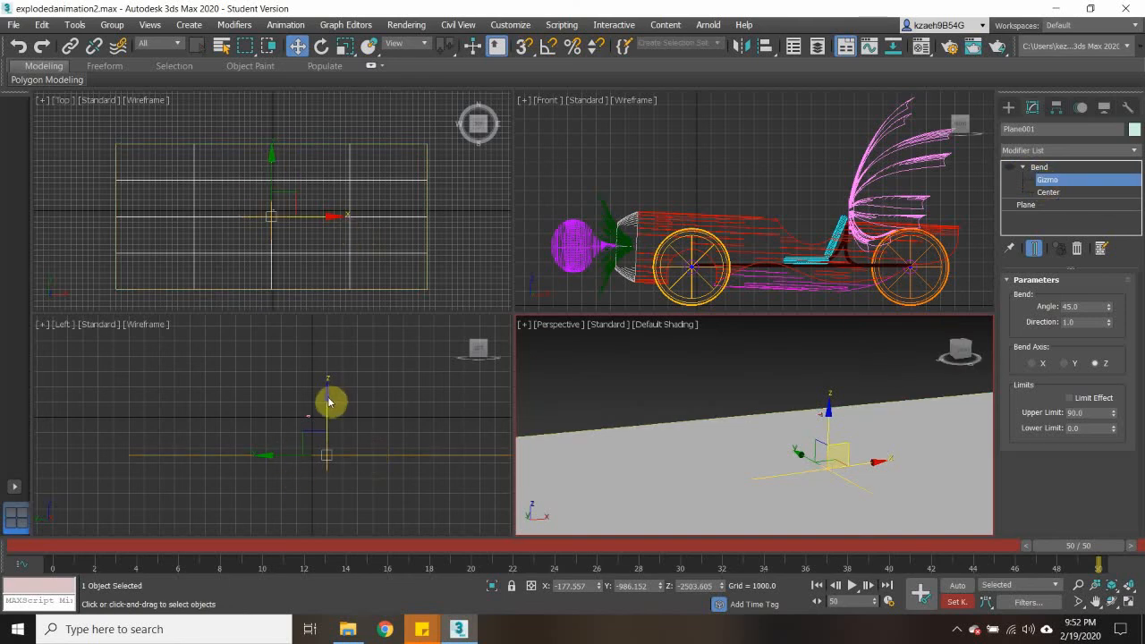
{"action": "mouse_move", "coordinate": [328, 403]}
{"action": "left_mouse_down"}
{"action": "mouse_move", "coordinate": [330, 376]}
{"action": "mouse_move", "coordinate": [330, 397]}
{"action": "left_mouse_up"}
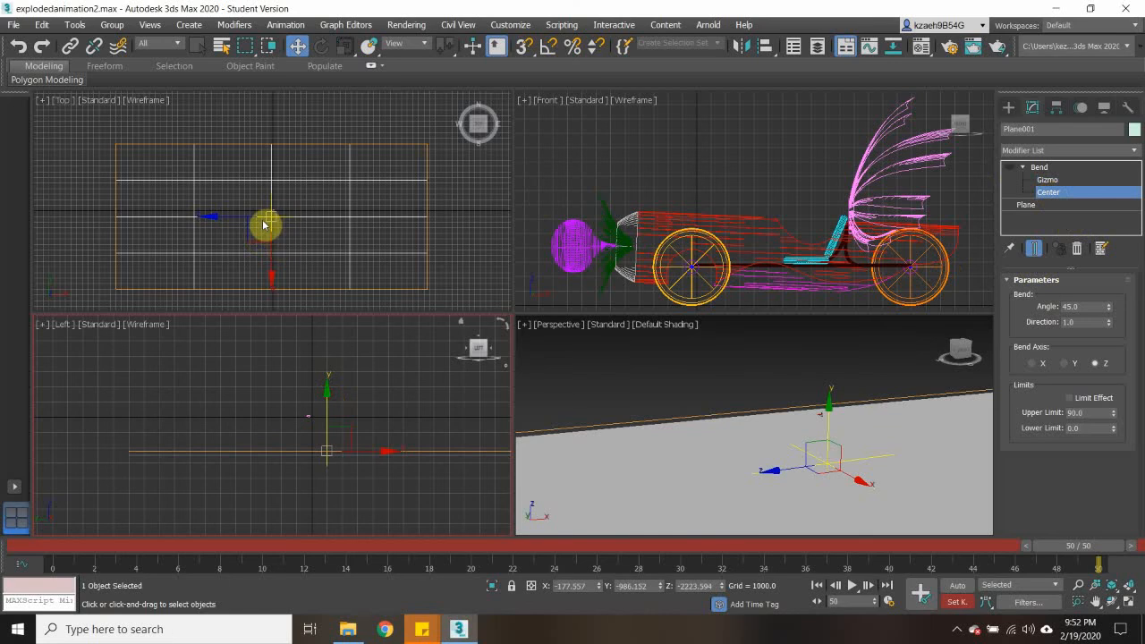
{"action": "mouse_move", "coordinate": [273, 233]}
{"action": "left_mouse_down"}
{"action": "mouse_move", "coordinate": [296, 214]}
{"action": "mouse_move", "coordinate": [276, 163]}
{"action": "mouse_move", "coordinate": [273, 250]}
{"action": "mouse_move", "coordinate": [267, 234]}
{"action": "left_mouse_up"}
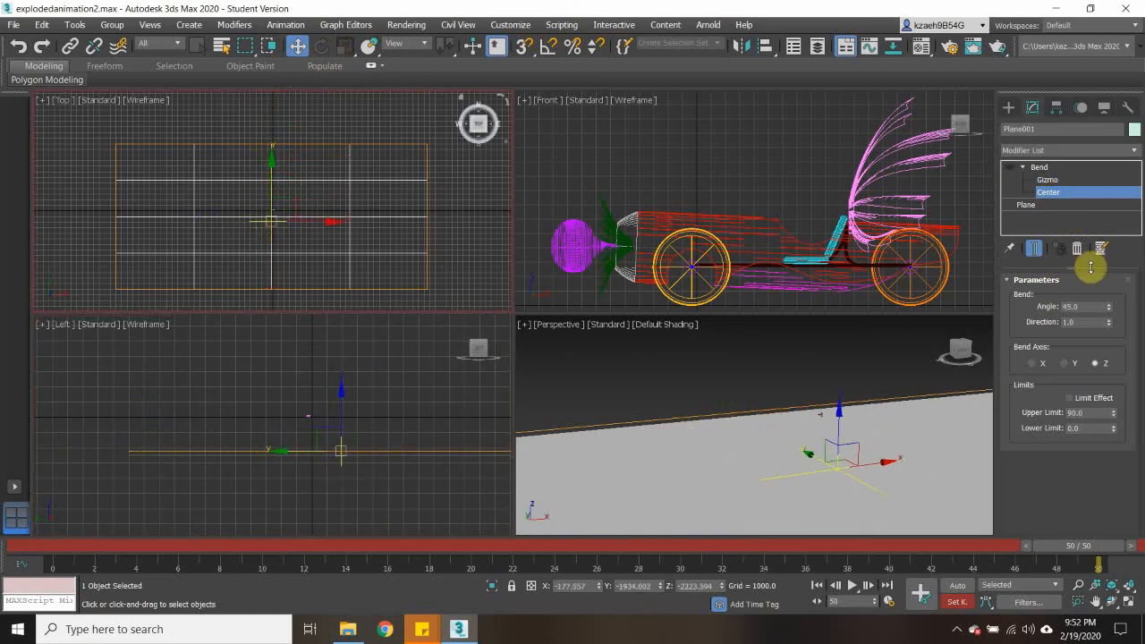
- Rotate the Bend gizmo freely out of the plane's alignment and set the bend axis to X
{"action": "left_click", "coordinate": [1046, 180]}
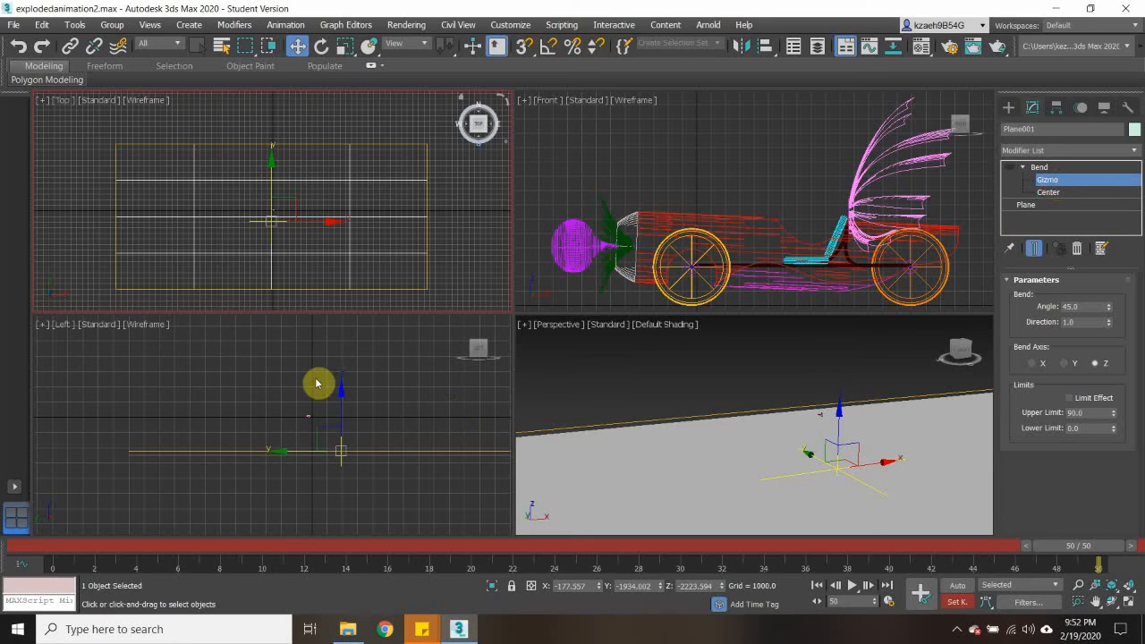
{"action": "left_click_drag", "start_coordinate": [335, 407], "coordinate": [314, 399]}
{"action": "left_click", "coordinate": [322, 47]}
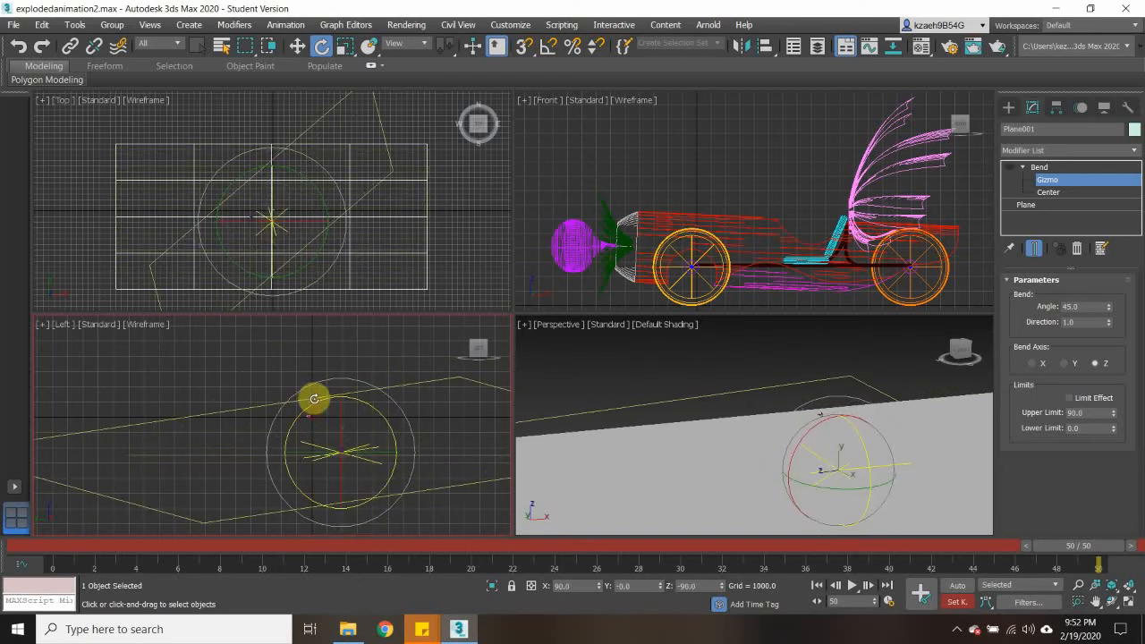
{"action": "left_click", "coordinate": [340, 176]}
{"action": "left_click", "coordinate": [783, 417]}
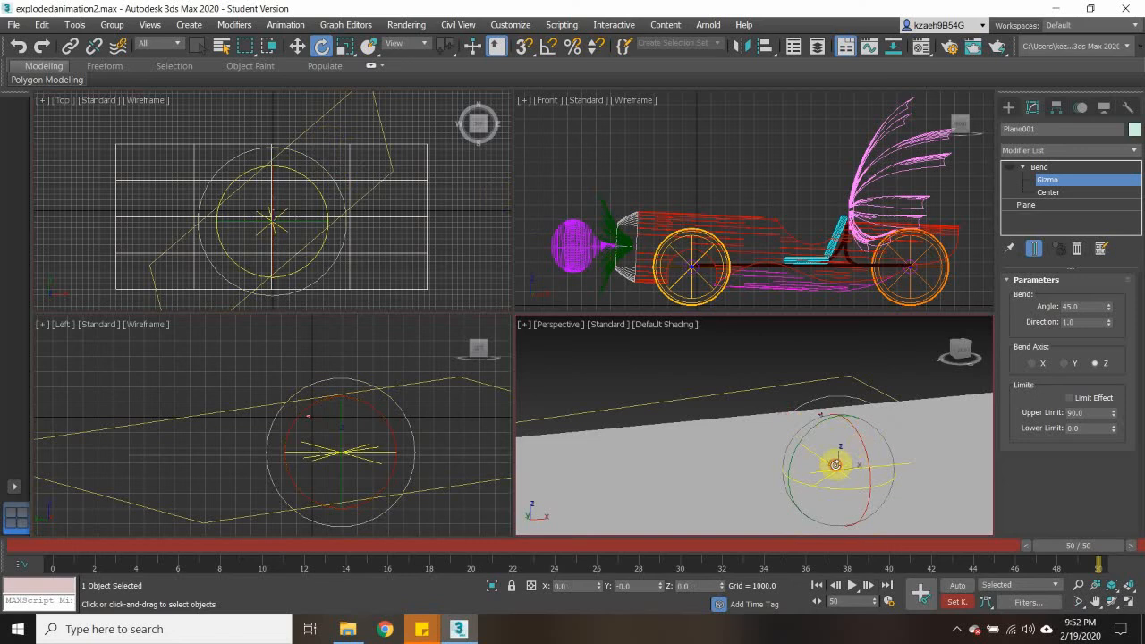
{"action": "mouse_move", "coordinate": [836, 464]}
{"action": "left_mouse_down"}
{"action": "mouse_move", "coordinate": [846, 491]}
{"action": "mouse_move", "coordinate": [839, 467]}
{"action": "left_mouse_up"}
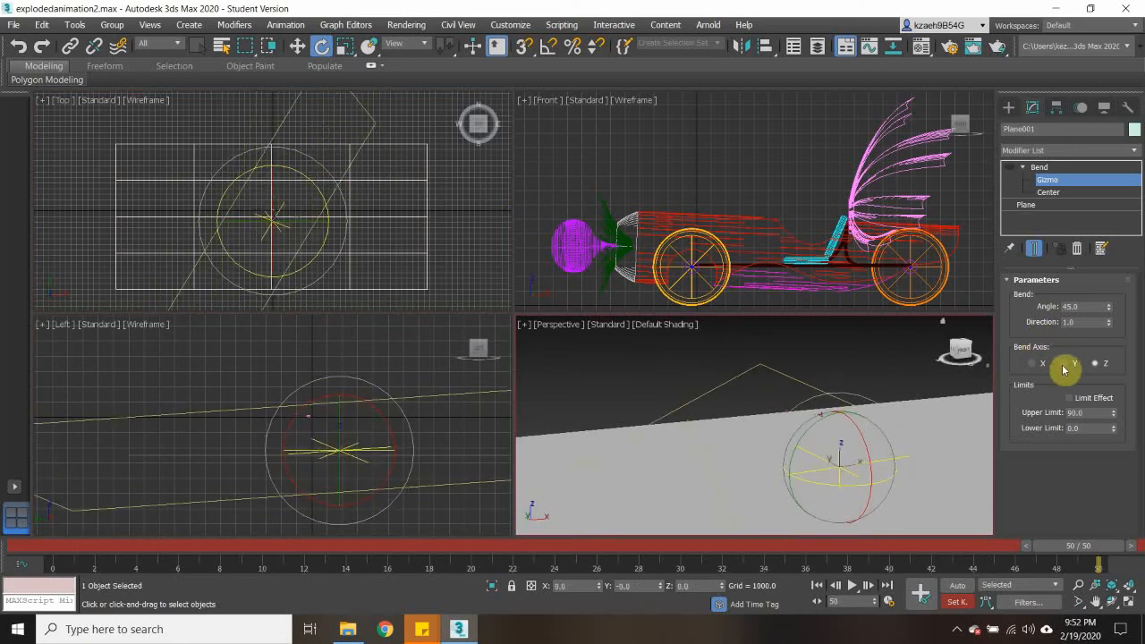
{"action": "left_click", "coordinate": [1065, 363]}
{"action": "left_click", "coordinate": [1035, 364]}
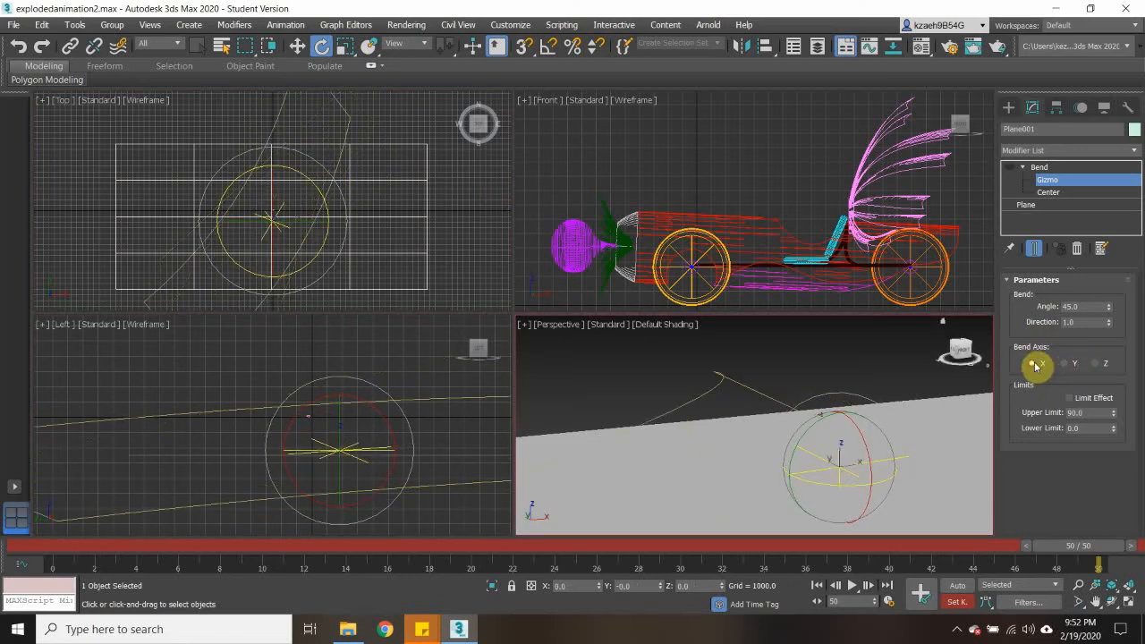
- Try bending the ground plane about the Y and Z axes
{"action": "scroll", "coordinate": [719, 372], "scroll_direction": "down", "scroll_amount": 5}
{"action": "scroll", "coordinate": [717, 373], "scroll_direction": "up", "scroll_amount": 3}
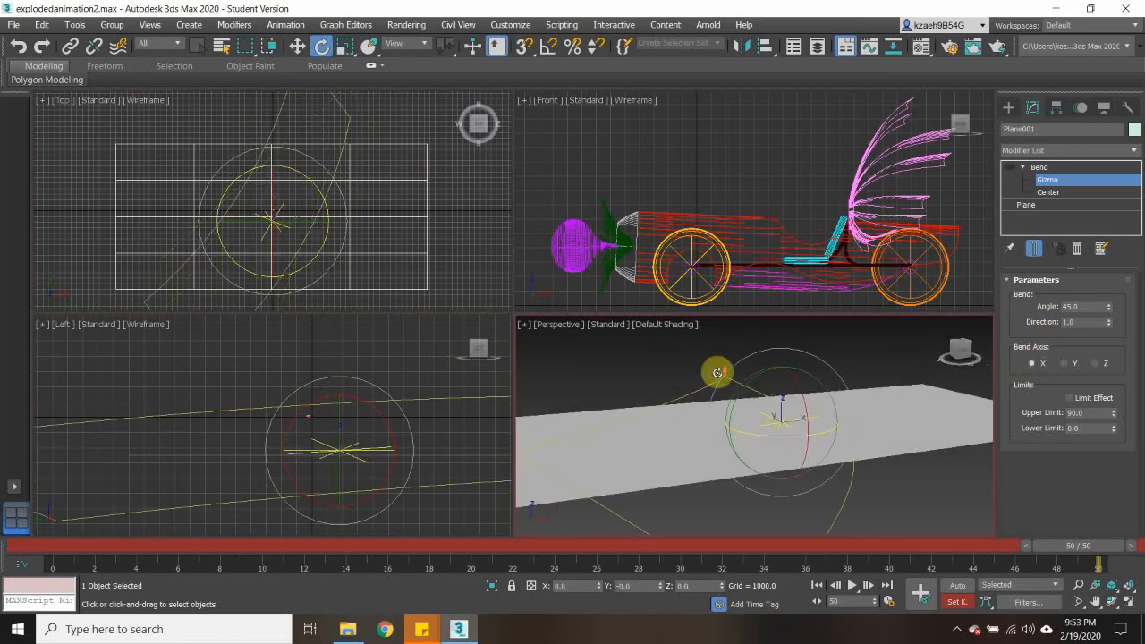
{"action": "left_click", "coordinate": [1067, 365]}
{"action": "left_click", "coordinate": [1100, 365]}
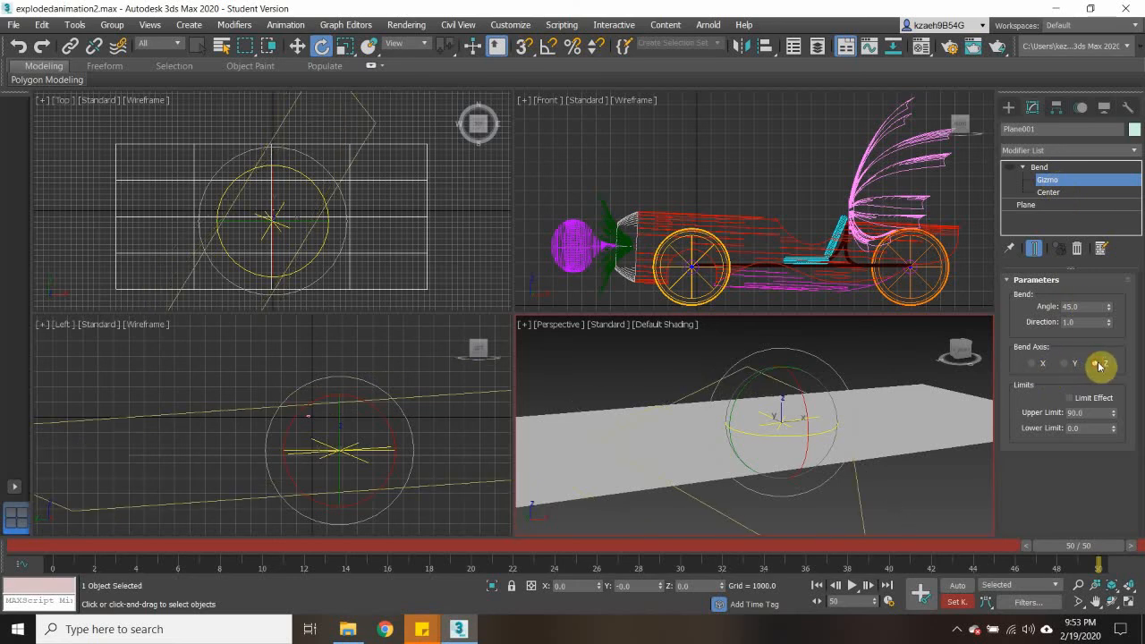
- Delete the Bend modifier from the ground plane
{"action": "left_click", "coordinate": [1040, 168]}
{"action": "key", "text": "w"}
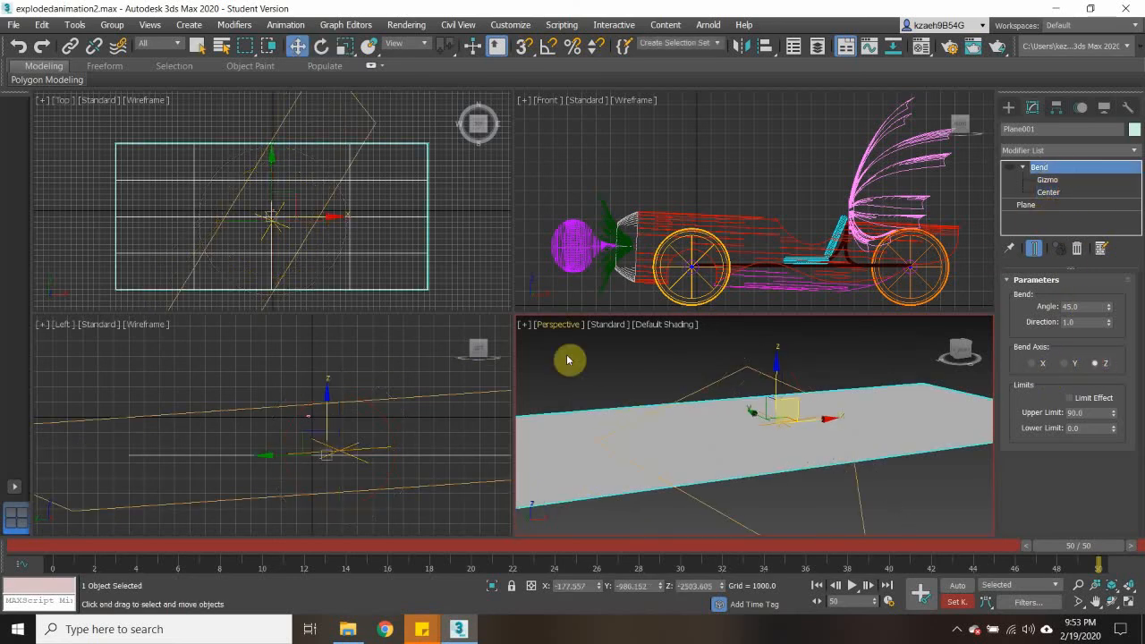
{"action": "left_click", "coordinate": [600, 378]}
{"action": "left_click", "coordinate": [655, 421]}
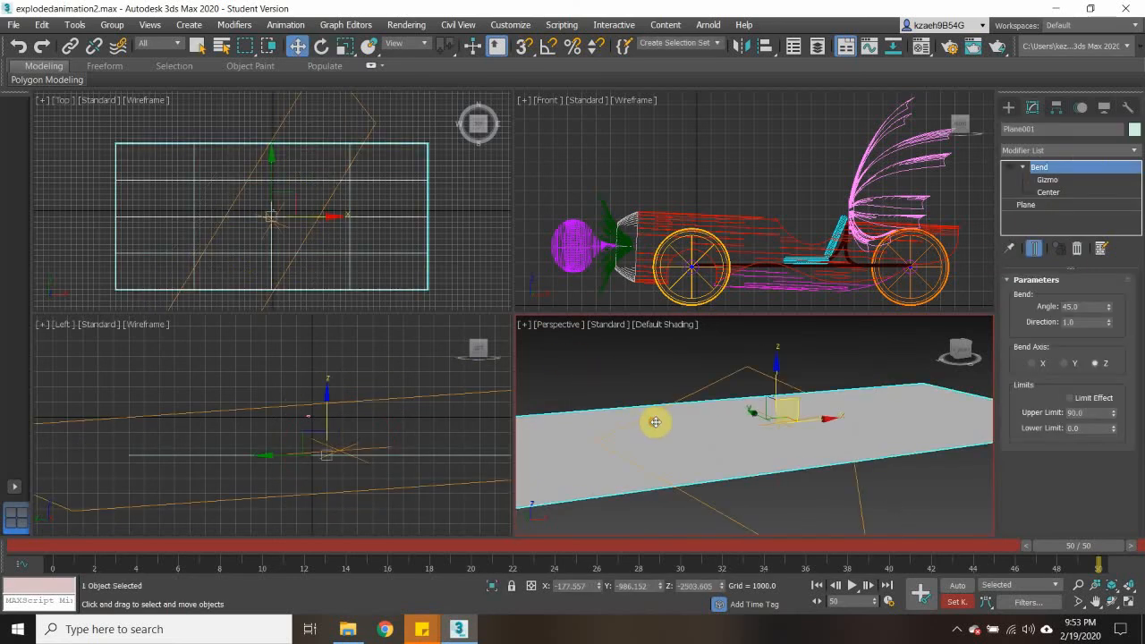
{"action": "right_click", "coordinate": [1043, 171]}
{"action": "left_click", "coordinate": [1022, 188]}
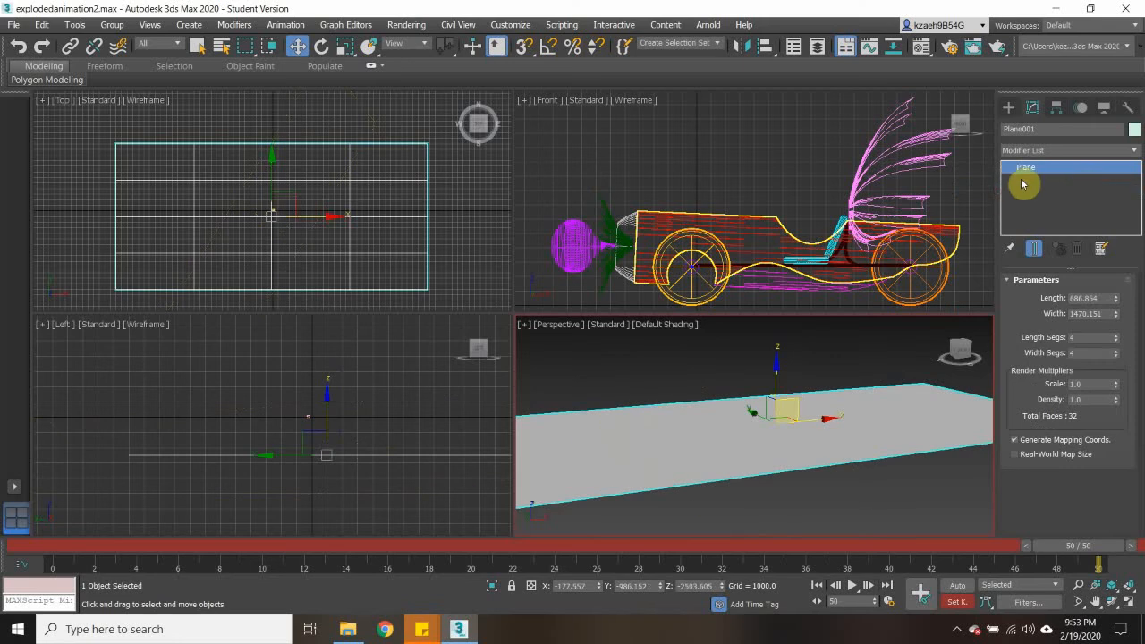
- Convert the ground plane to an Editable Poly
{"action": "left_click", "coordinate": [1114, 150]}
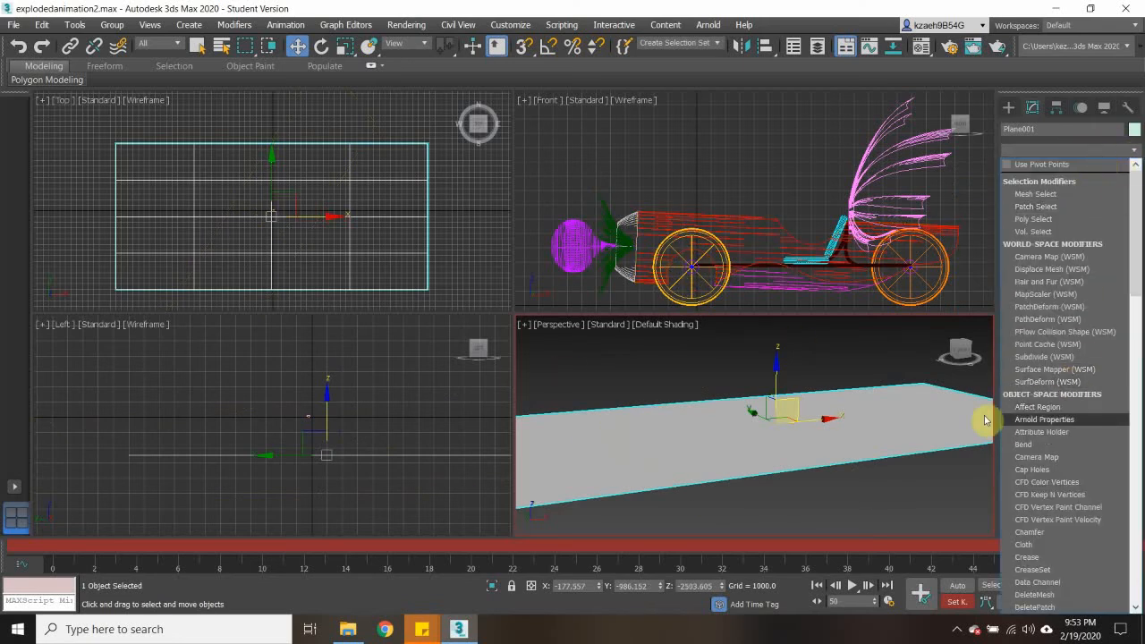
{"action": "left_click", "coordinate": [816, 387]}
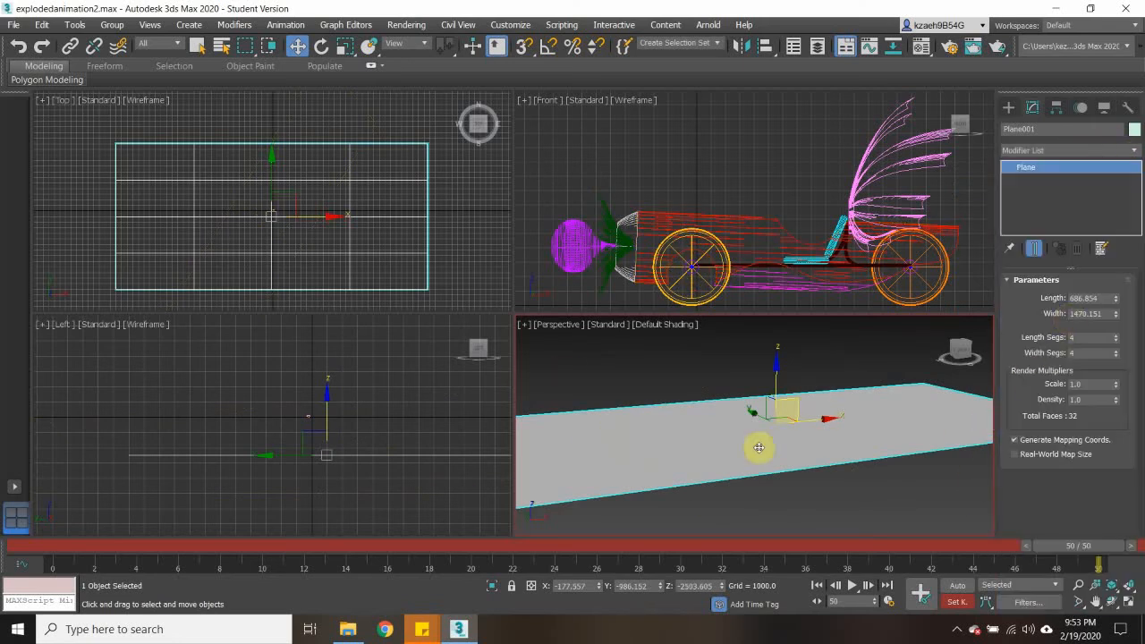
{"action": "right_click", "coordinate": [608, 442]}
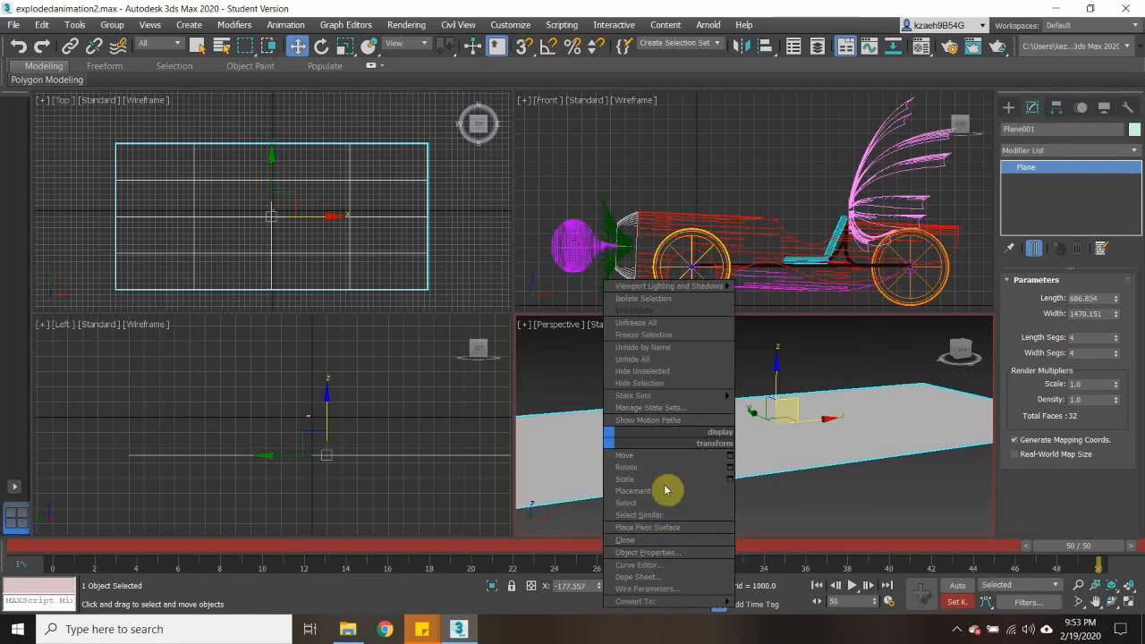
{"action": "mouse_move", "coordinate": [672, 605]}
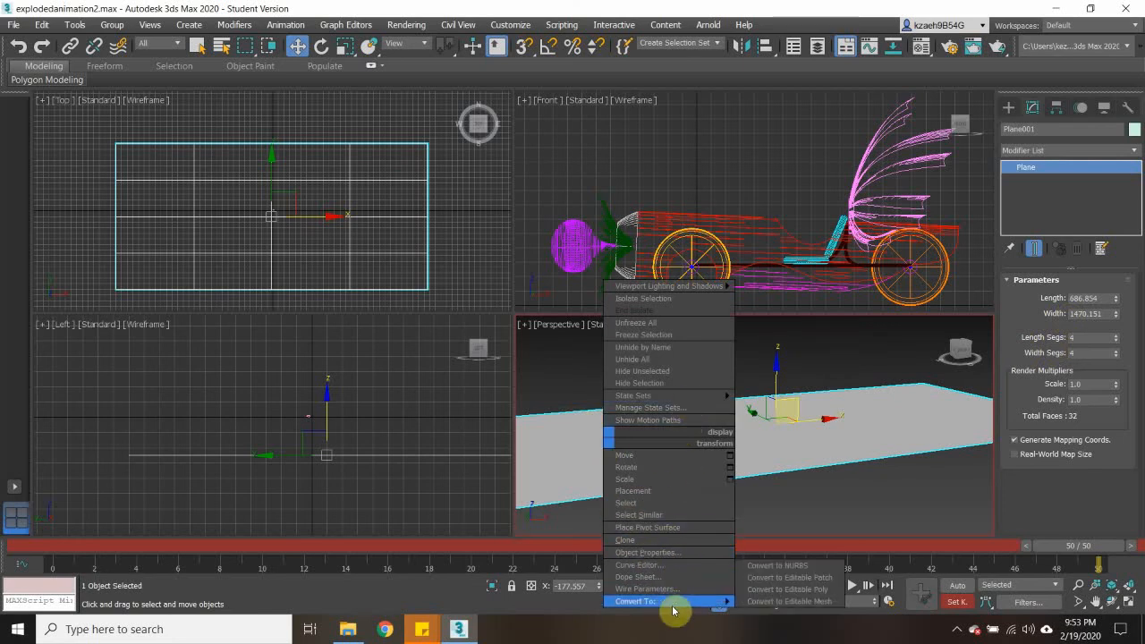
{"action": "left_click", "coordinate": [765, 590]}
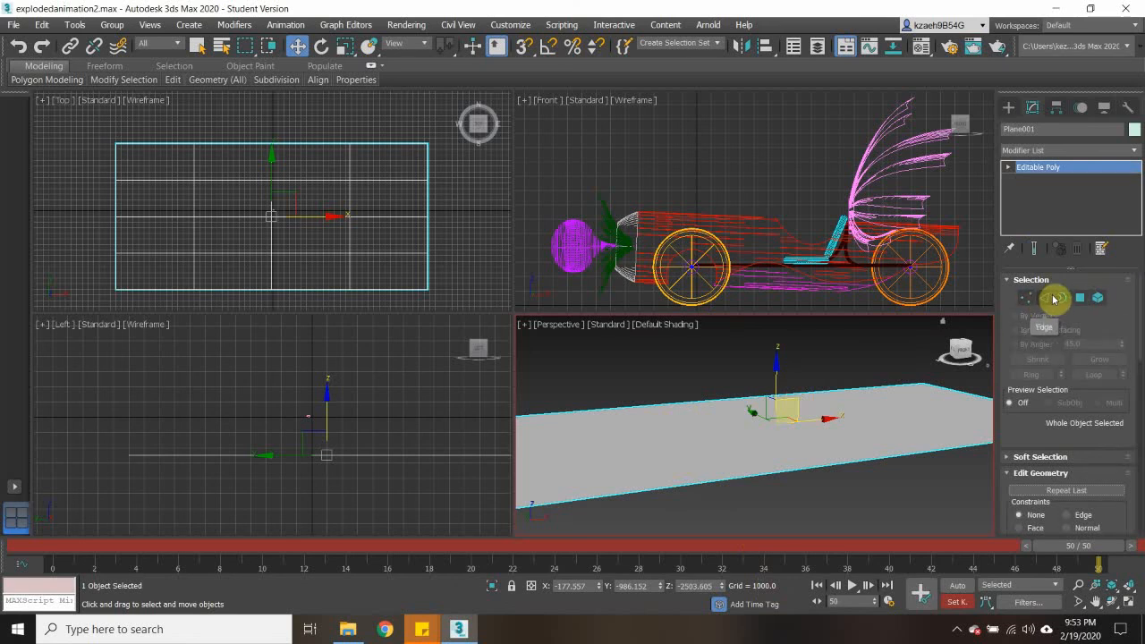
- Raise one border edge segment on the far side of the plane to about Z 3819
{"action": "left_click", "coordinate": [1043, 298]}
{"action": "left_click", "coordinate": [697, 403]}
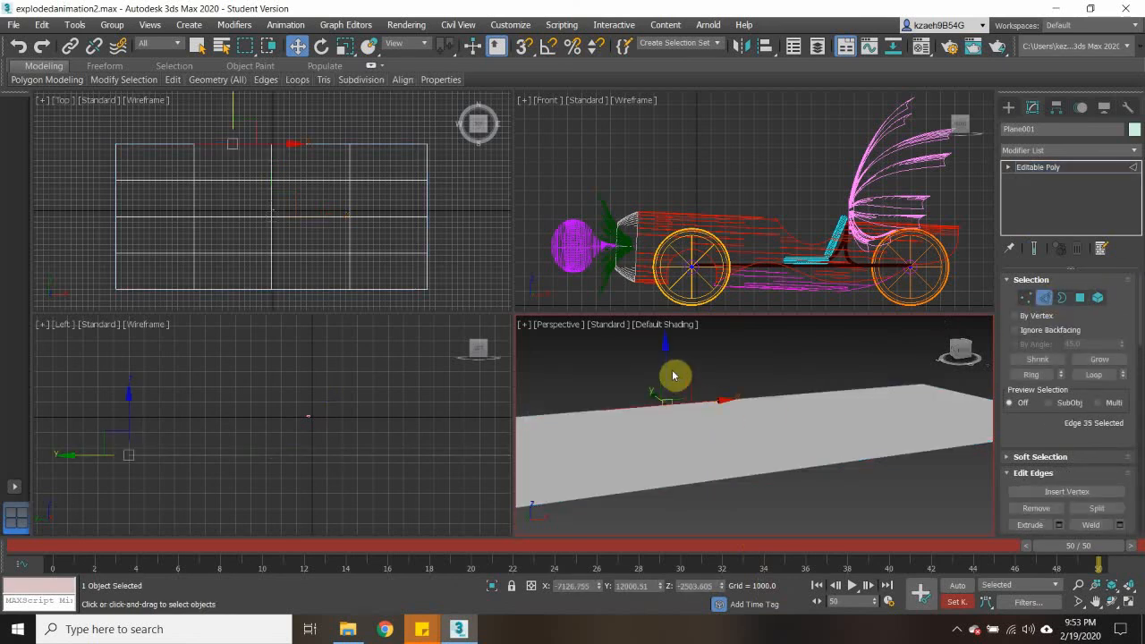
{"action": "left_click_drag", "start_coordinate": [666, 370], "coordinate": [677, 325]}
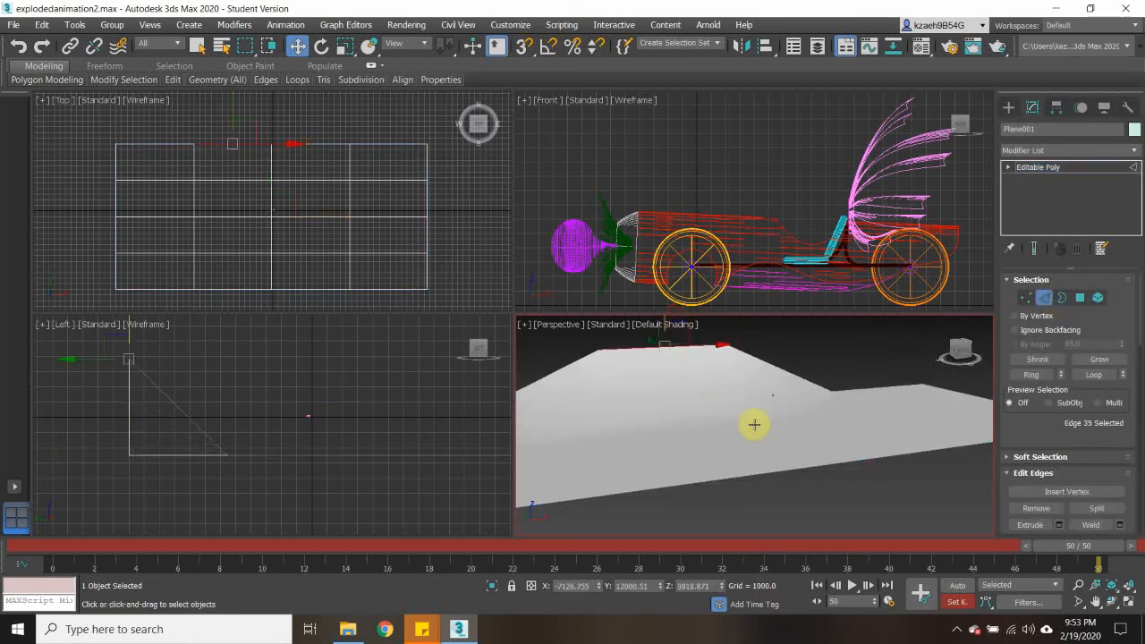
{"action": "scroll", "coordinate": [748, 441], "scroll_direction": "down", "scroll_amount": 2}
{"action": "scroll", "coordinate": [650, 431], "scroll_direction": "down", "scroll_amount": 3}
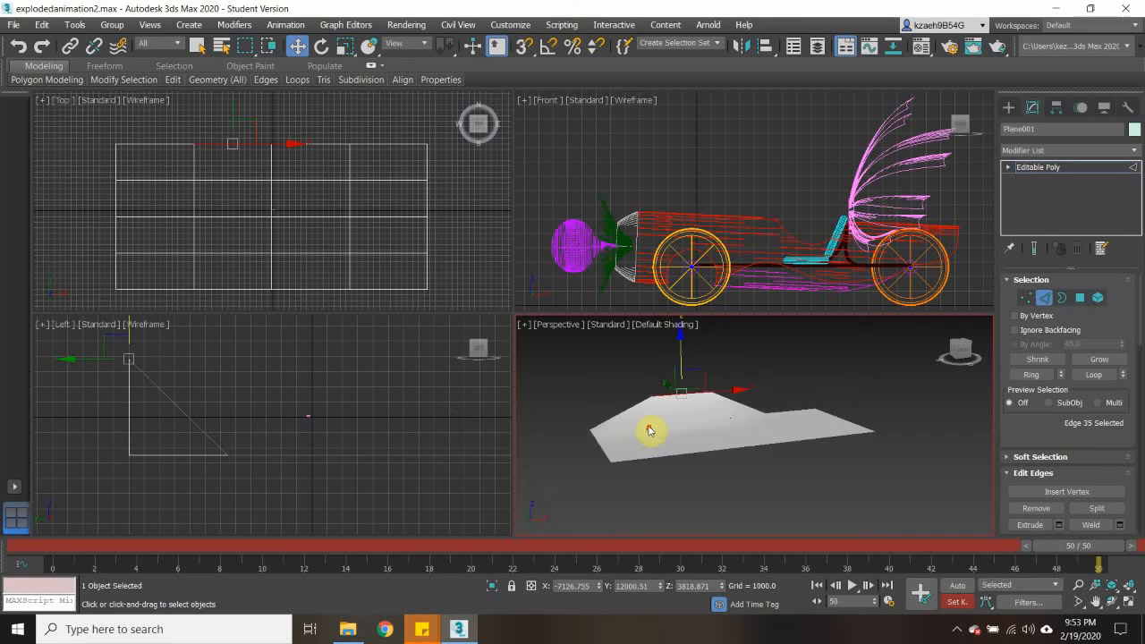
{"action": "middle_click_drag", "start_coordinate": [647, 431], "coordinate": [667, 455], "text": "alt"}
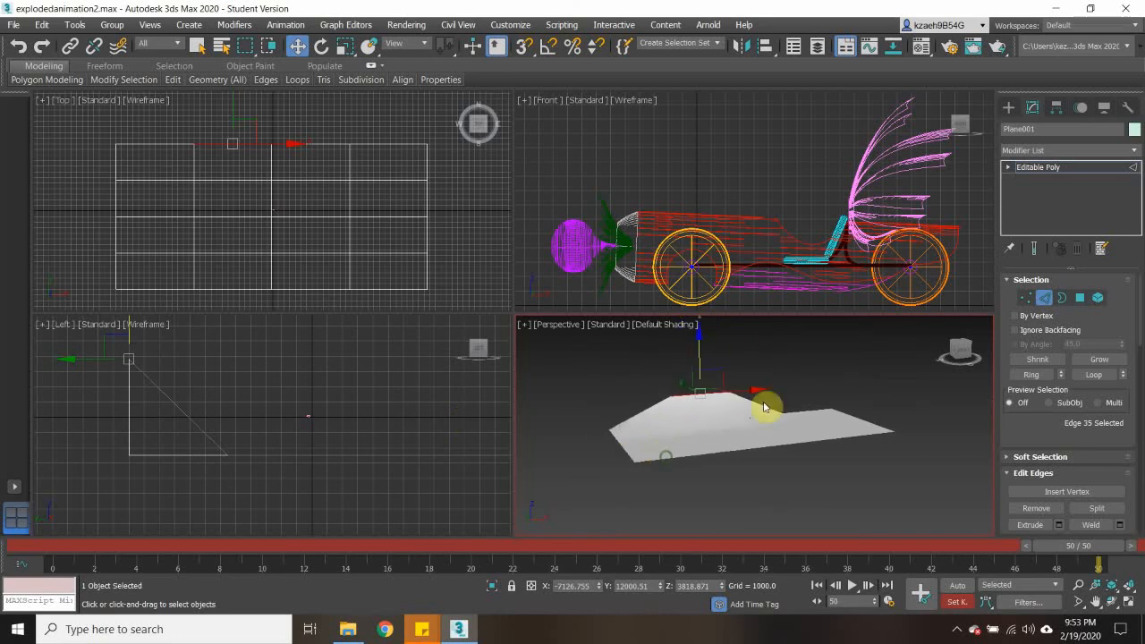
- Raise the same far border edge further, to about Z 18091, to form the backdrop wall
{"action": "scroll", "coordinate": [746, 382], "scroll_direction": "up", "scroll_amount": 5}
{"action": "scroll", "coordinate": [721, 424], "scroll_direction": "down", "scroll_amount": 3}
{"action": "scroll", "coordinate": [631, 202], "scroll_direction": "down", "scroll_amount": 12}
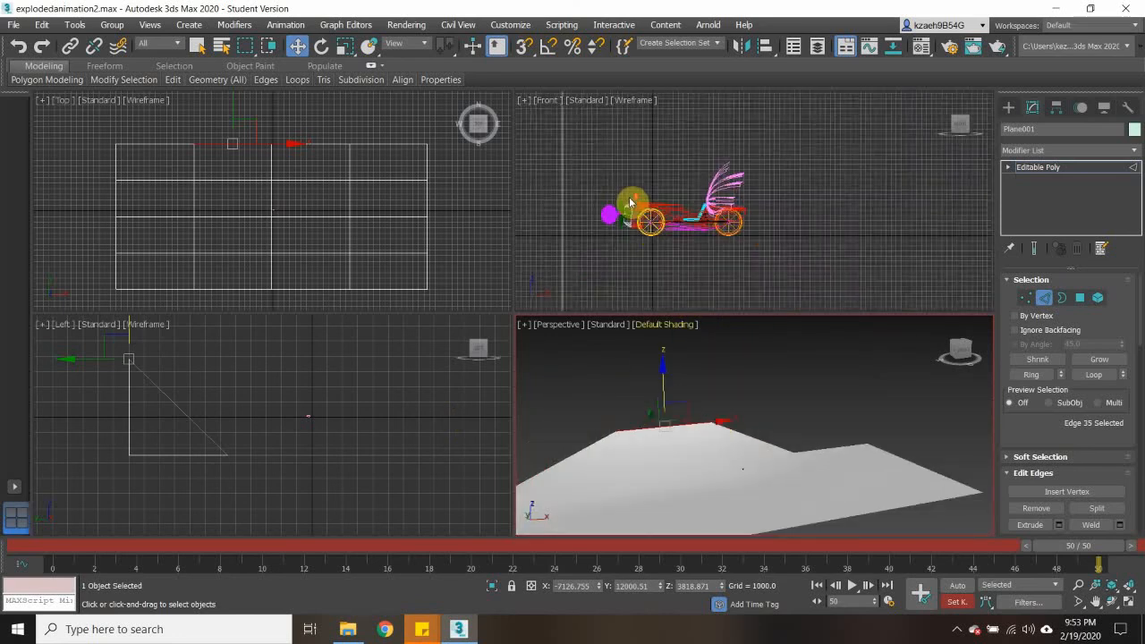
{"action": "scroll", "coordinate": [630, 202], "scroll_direction": "up", "scroll_amount": 4}
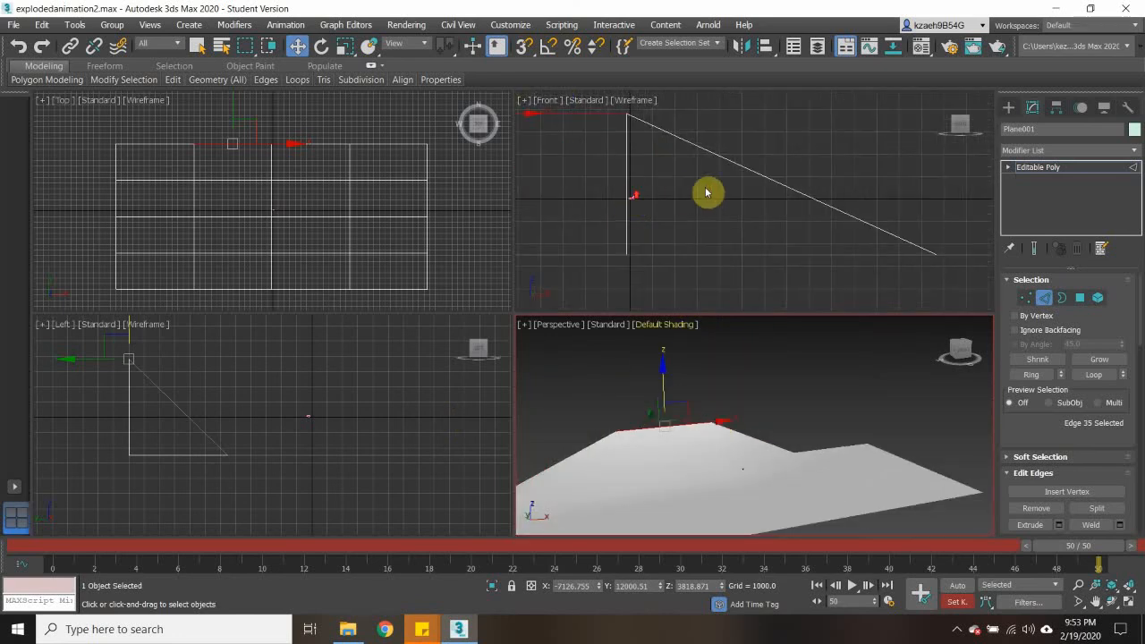
{"action": "left_click_drag", "start_coordinate": [665, 378], "coordinate": [670, 287]}
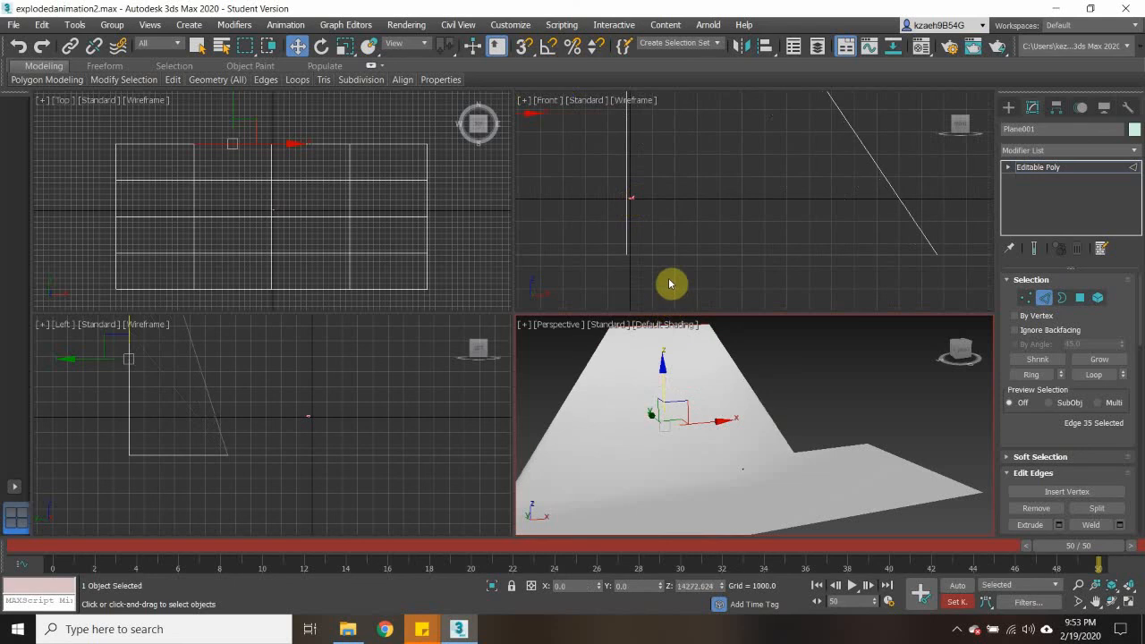
{"action": "middle_click_drag", "start_coordinate": [731, 351], "coordinate": [764, 401]}
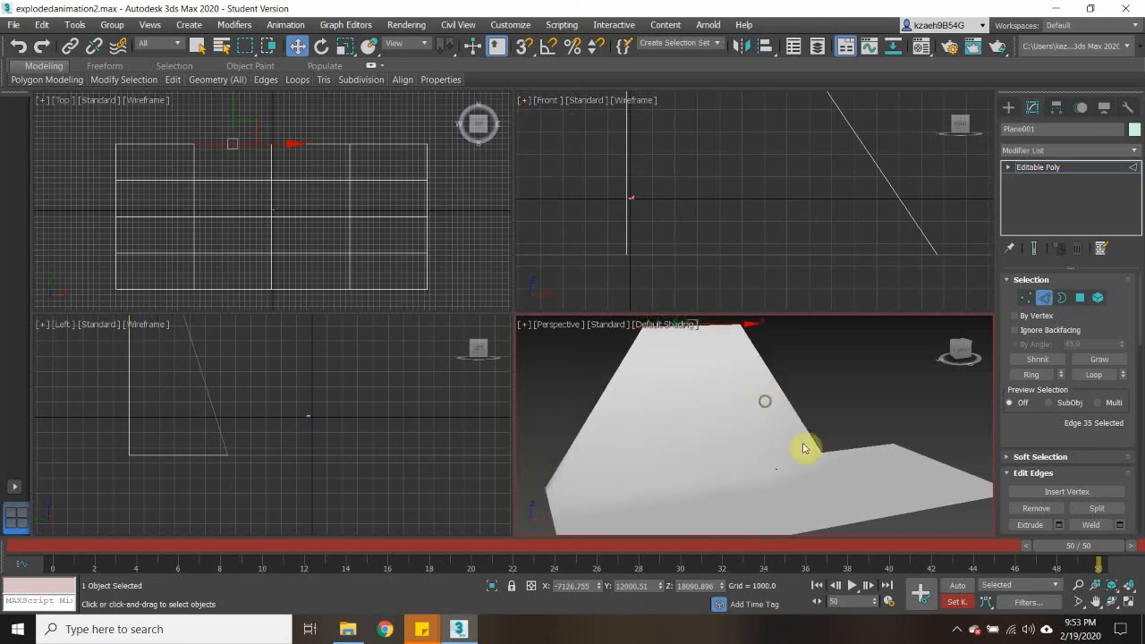
- Raise the other low edge segment on the plane's far border to about Z 19044
{"action": "left_click", "coordinate": [850, 449]}
{"action": "left_click_drag", "start_coordinate": [858, 409], "coordinate": [860, 281]}
{"action": "middle_click_drag", "start_coordinate": [805, 387], "coordinate": [611, 434], "text": "alt"}
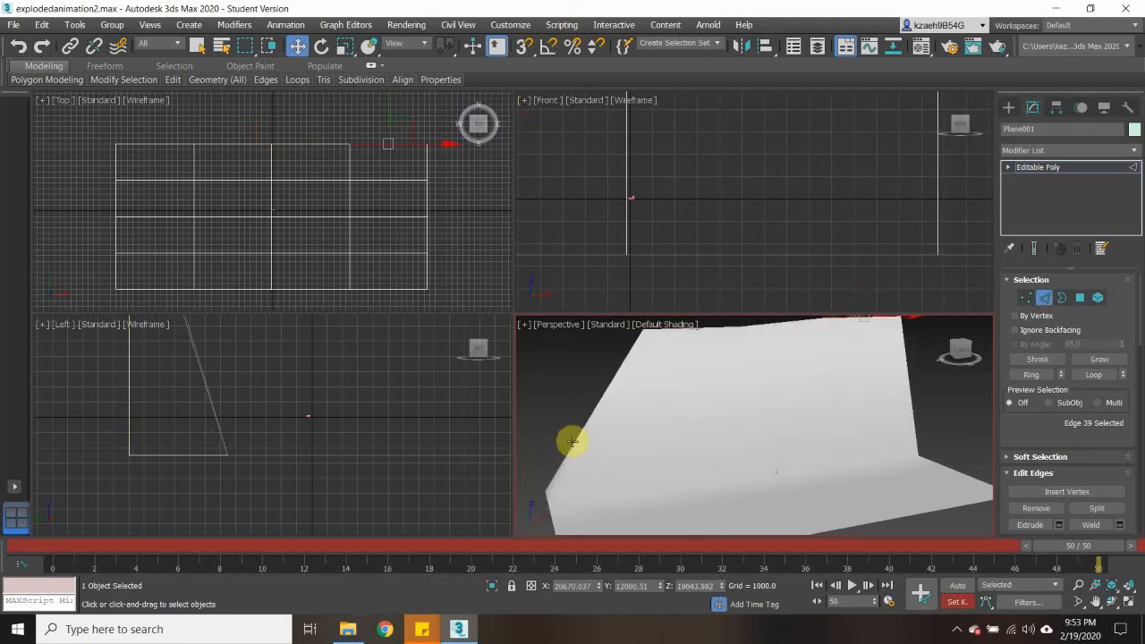
- Widen the backdrop by pulling the wall's side edge outward along X to about X -33646
{"action": "left_click", "coordinate": [571, 441]}
{"action": "left_click_drag", "start_coordinate": [637, 407], "coordinate": [529, 384]}
{"action": "middle_click_drag", "start_coordinate": [724, 464], "coordinate": [694, 461]}
{"action": "scroll", "coordinate": [689, 462], "scroll_direction": "up", "scroll_amount": 5}
{"action": "scroll", "coordinate": [700, 373], "scroll_direction": "down", "scroll_amount": 1}
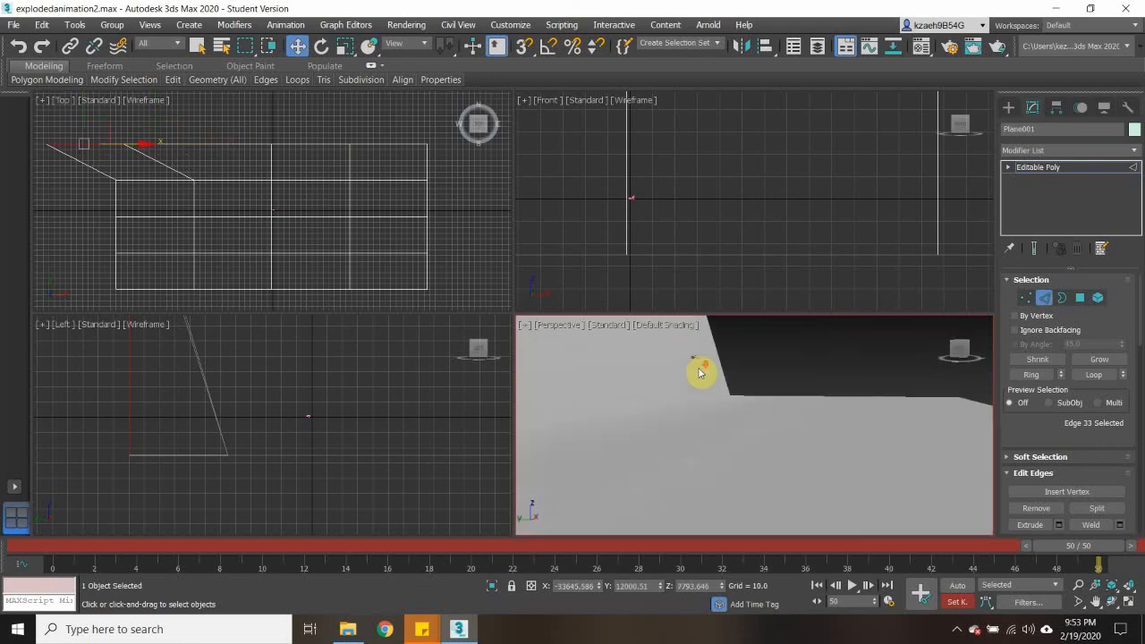
{"action": "middle_click_drag", "start_coordinate": [701, 373], "coordinate": [710, 417], "text": "alt"}
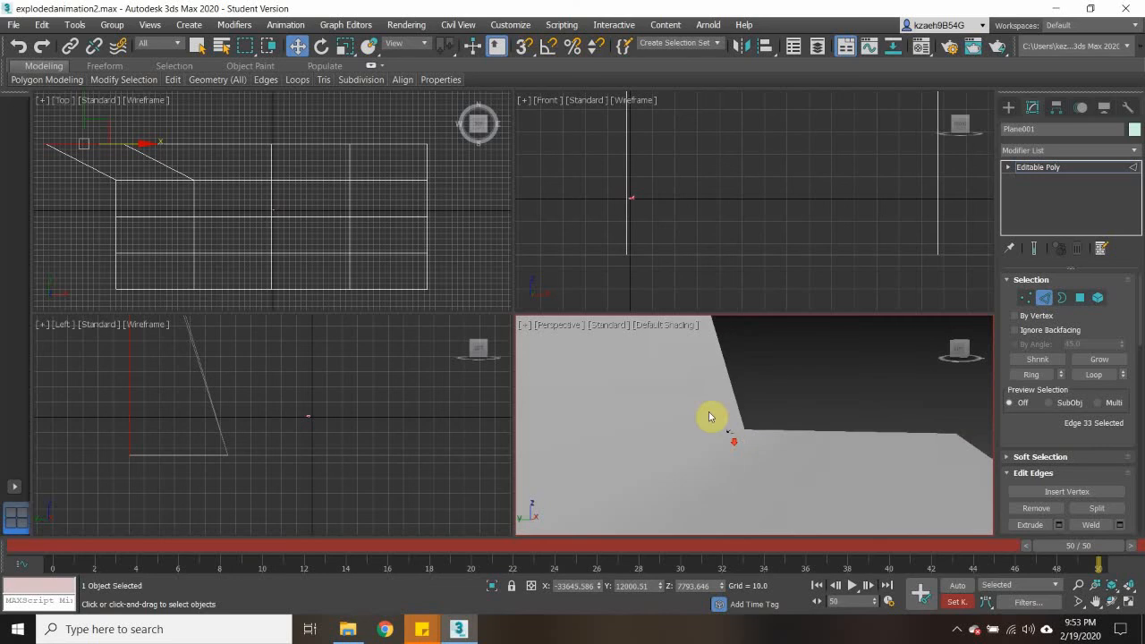
{"action": "scroll", "coordinate": [262, 218], "scroll_direction": "up", "scroll_amount": 3}
- Return to whole-object editing and shift the backdrop about 4500 units along positive Y in the Top view
{"action": "left_click", "coordinate": [363, 224]}
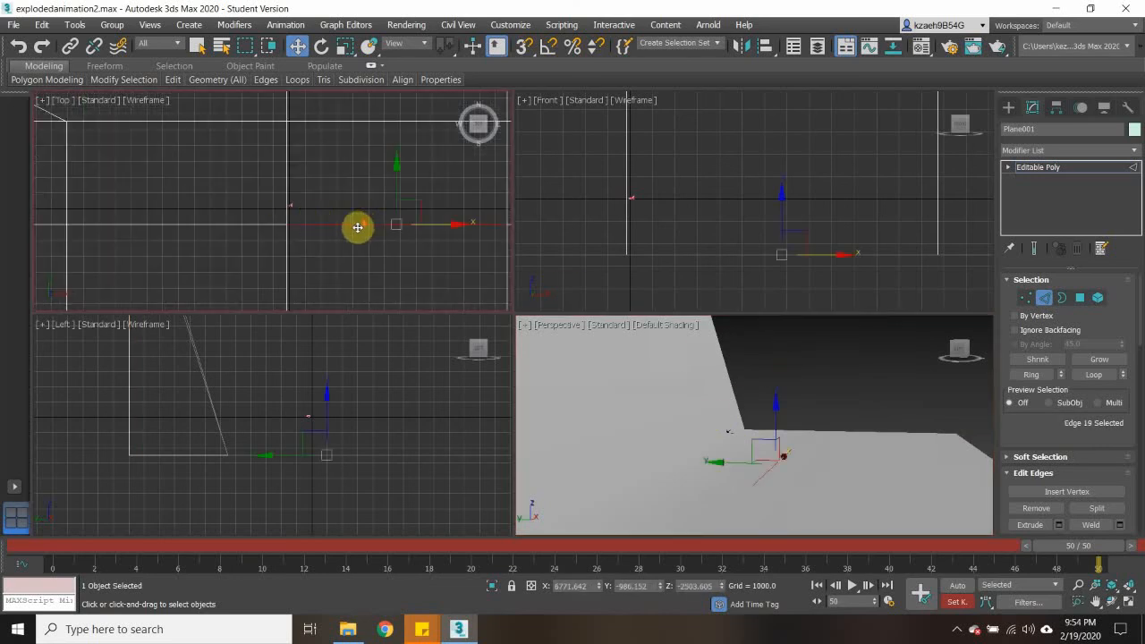
{"action": "scroll", "coordinate": [358, 227], "scroll_direction": "down", "scroll_amount": 3}
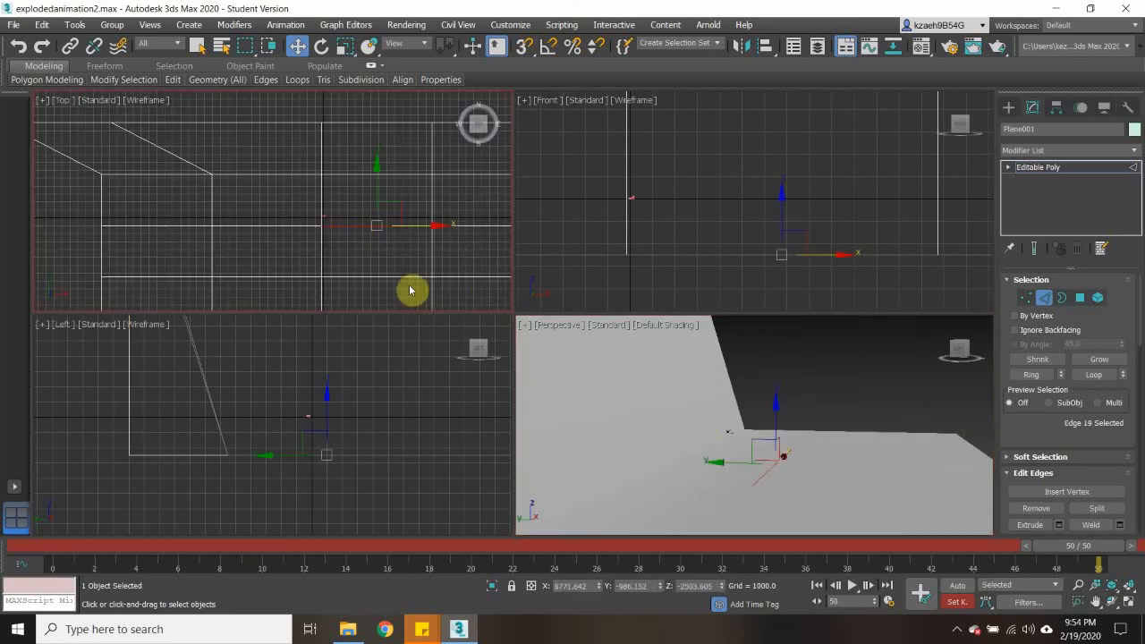
{"action": "left_click", "coordinate": [1052, 170]}
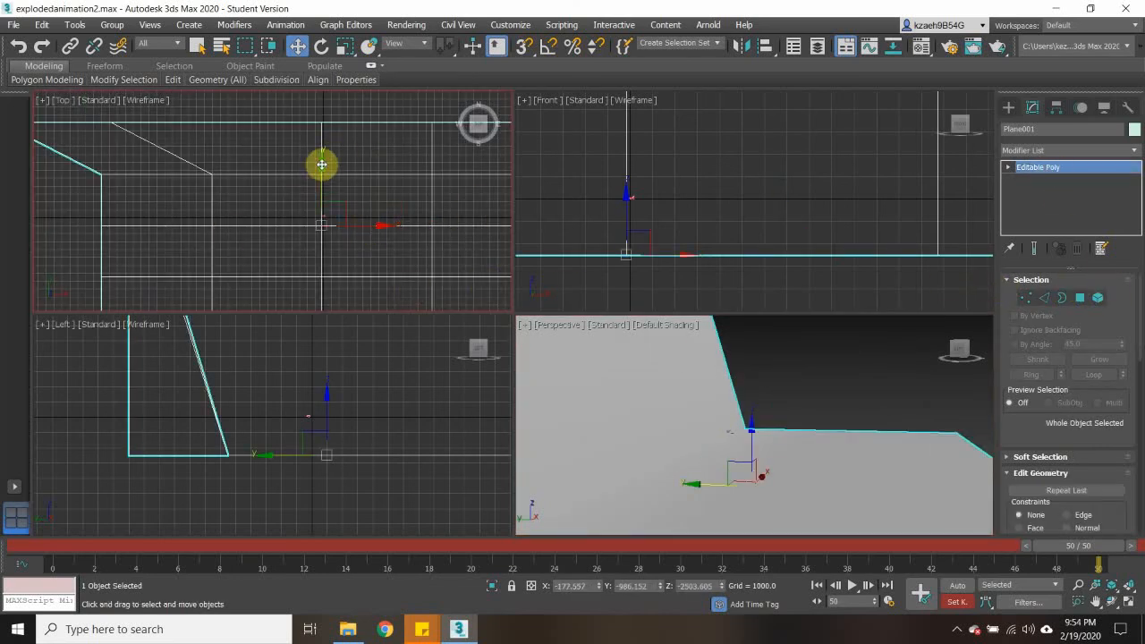
{"action": "left_click_drag", "start_coordinate": [319, 169], "coordinate": [327, 133]}
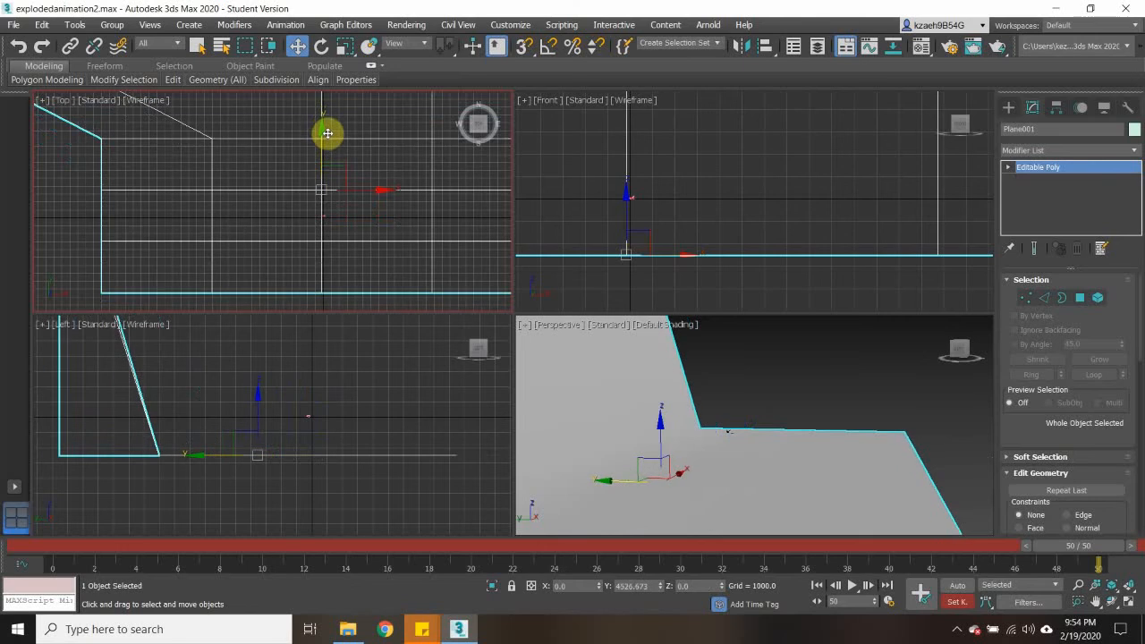
- Deselect the backdrop and select all the car's objects in the Perspective view
{"action": "left_click", "coordinate": [554, 324]}
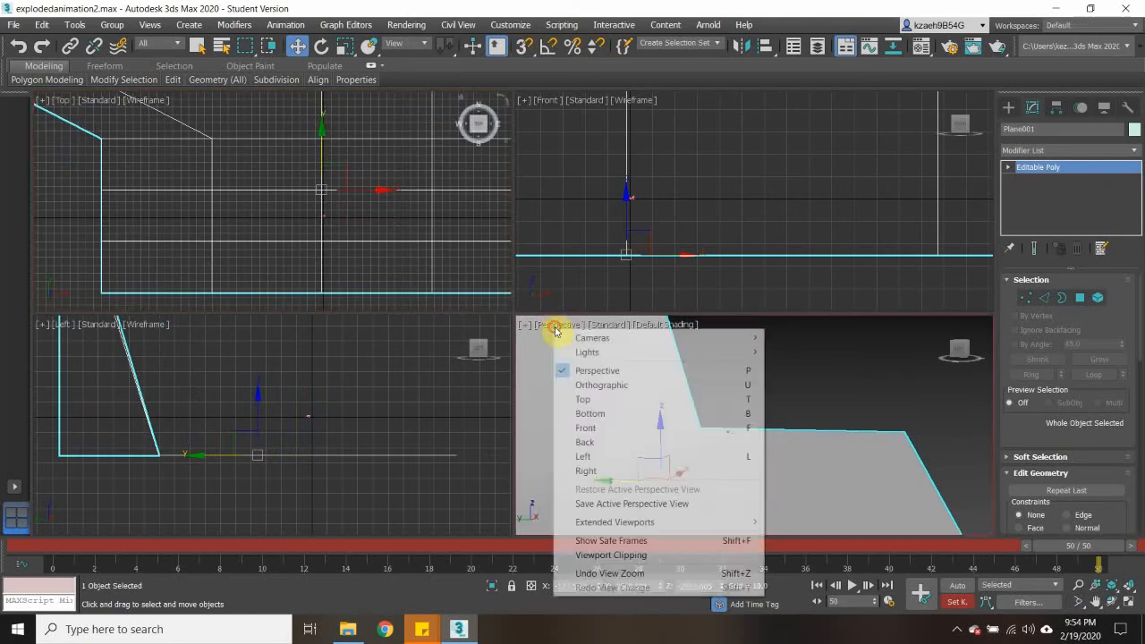
{"action": "left_click", "coordinate": [879, 388]}
{"action": "middle_click_drag", "start_coordinate": [725, 445], "coordinate": [773, 404]}
{"action": "scroll", "coordinate": [790, 403], "scroll_direction": "up", "scroll_amount": 2}
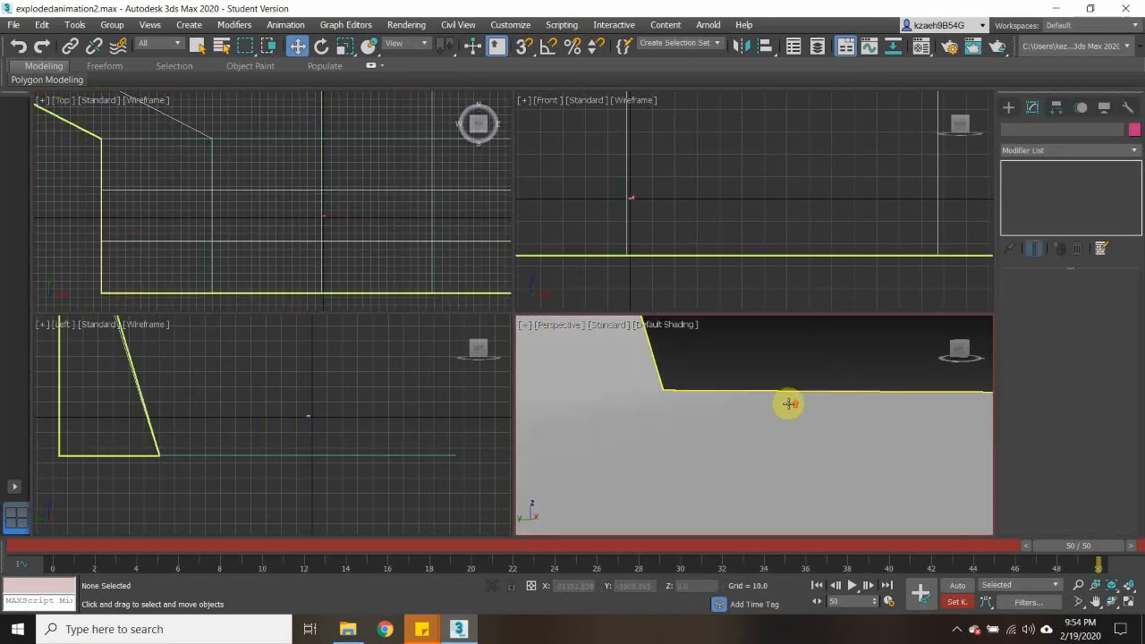
{"action": "scroll", "coordinate": [795, 401], "scroll_direction": "down", "scroll_amount": 3}
{"action": "left_click_drag", "start_coordinate": [779, 386], "coordinate": [779, 386]}
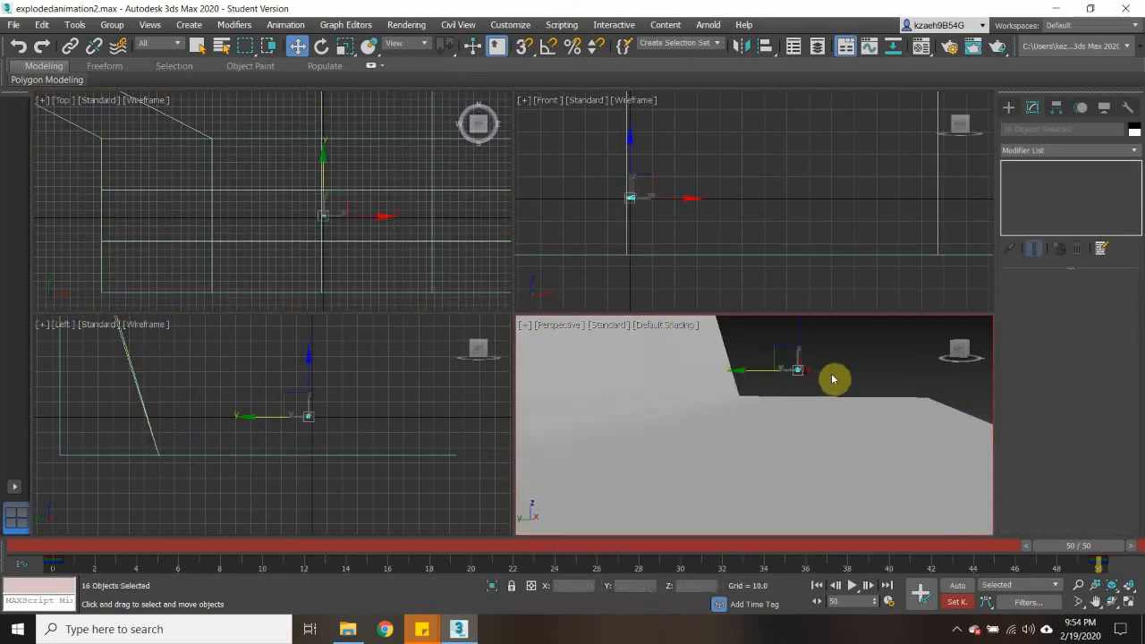
{"action": "scroll", "coordinate": [820, 370], "scroll_direction": "up", "scroll_amount": 3}
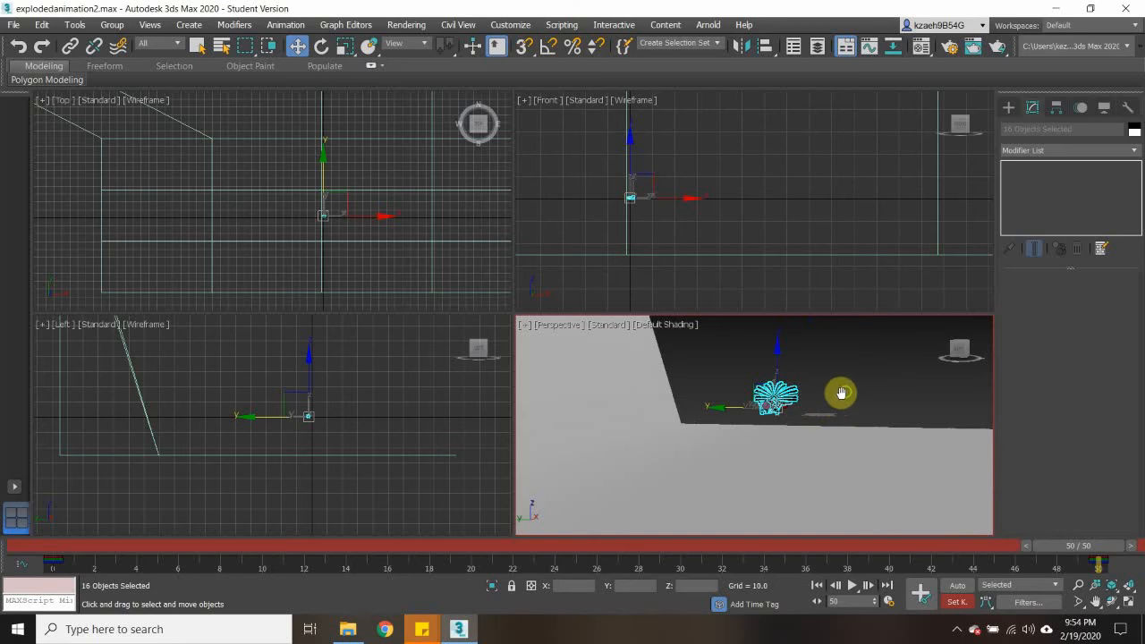
{"action": "scroll", "coordinate": [805, 399], "scroll_direction": "up", "scroll_amount": 3}
- Maximize the Perspective view and frame the selected car against the backdrop
{"action": "middle_click_drag", "start_coordinate": [664, 445], "coordinate": [830, 425]}
{"action": "scroll", "coordinate": [881, 390], "scroll_direction": "down", "scroll_amount": 2}
{"action": "scroll", "coordinate": [870, 388], "scroll_direction": "up", "scroll_amount": 2}
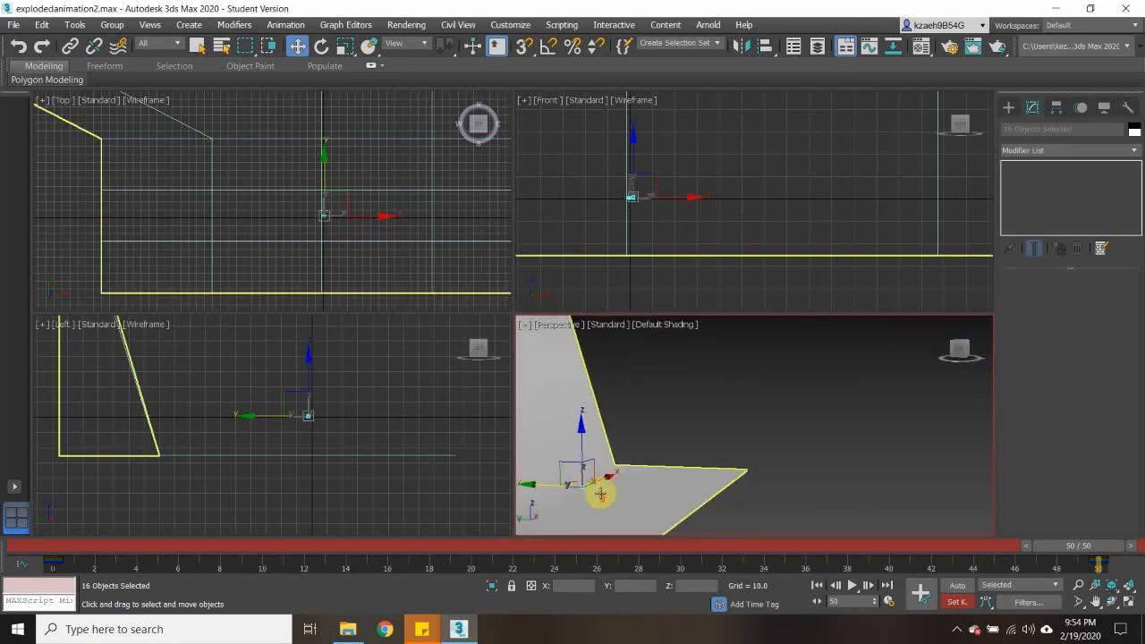
{"action": "scroll", "coordinate": [590, 483], "scroll_direction": "up", "scroll_amount": 3}
{"action": "middle_click_drag", "start_coordinate": [581, 473], "coordinate": [970, 375]}
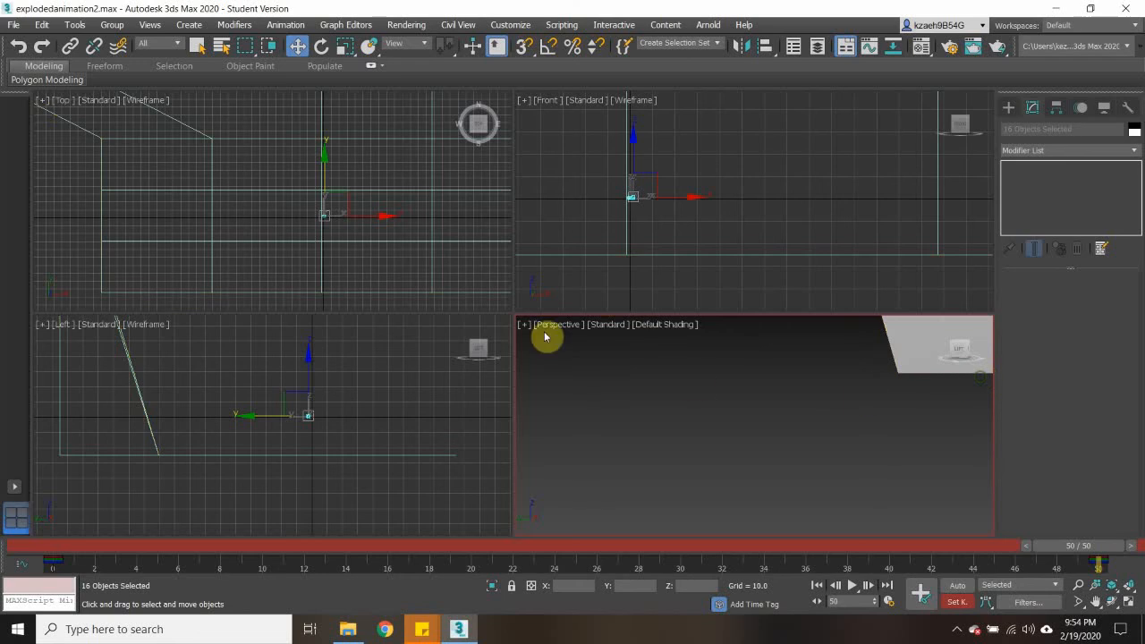
{"action": "left_click", "coordinate": [528, 332]}
{"action": "left_click", "coordinate": [547, 336]}
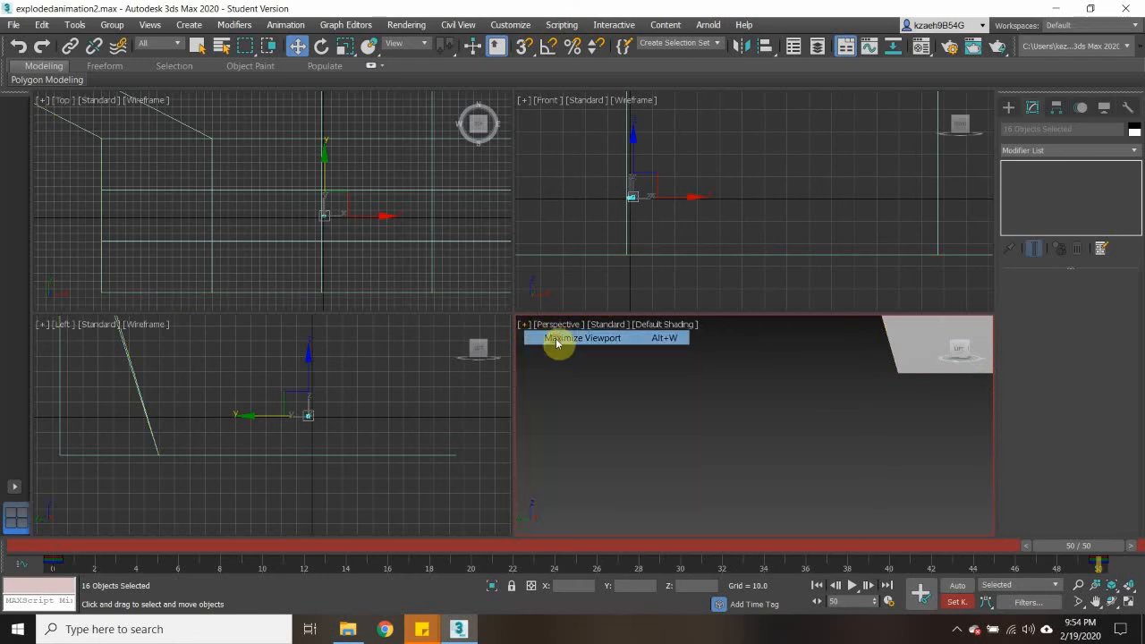
{"action": "key", "text": "z"}
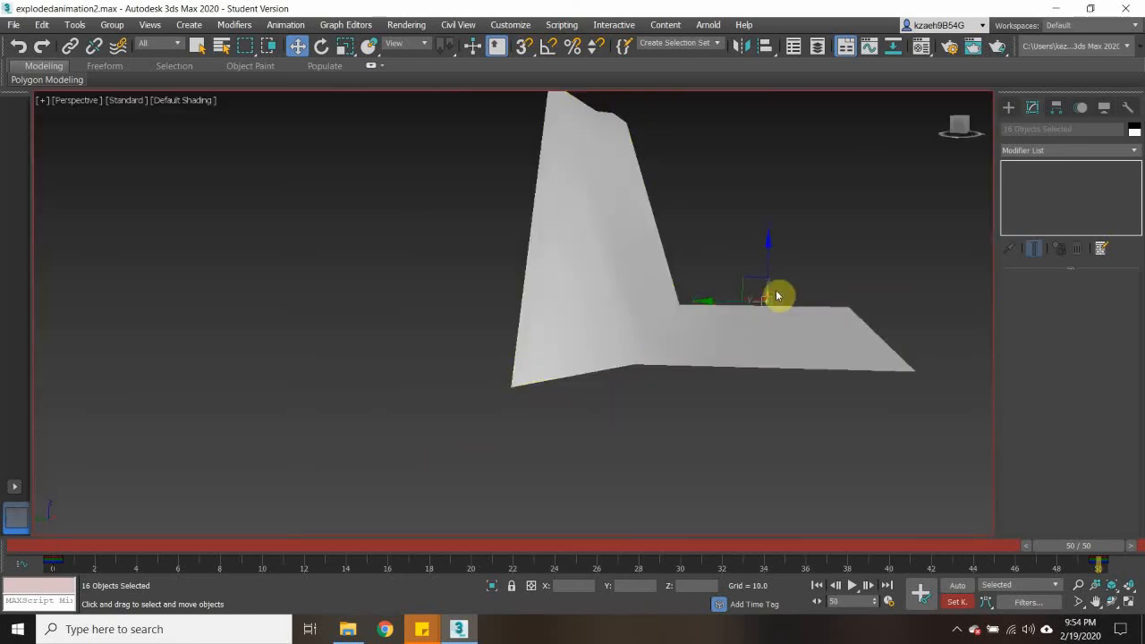
{"action": "scroll", "coordinate": [753, 307], "scroll_direction": "up", "scroll_amount": 2}
{"action": "scroll", "coordinate": [743, 313], "scroll_direction": "up", "scroll_amount": 10}
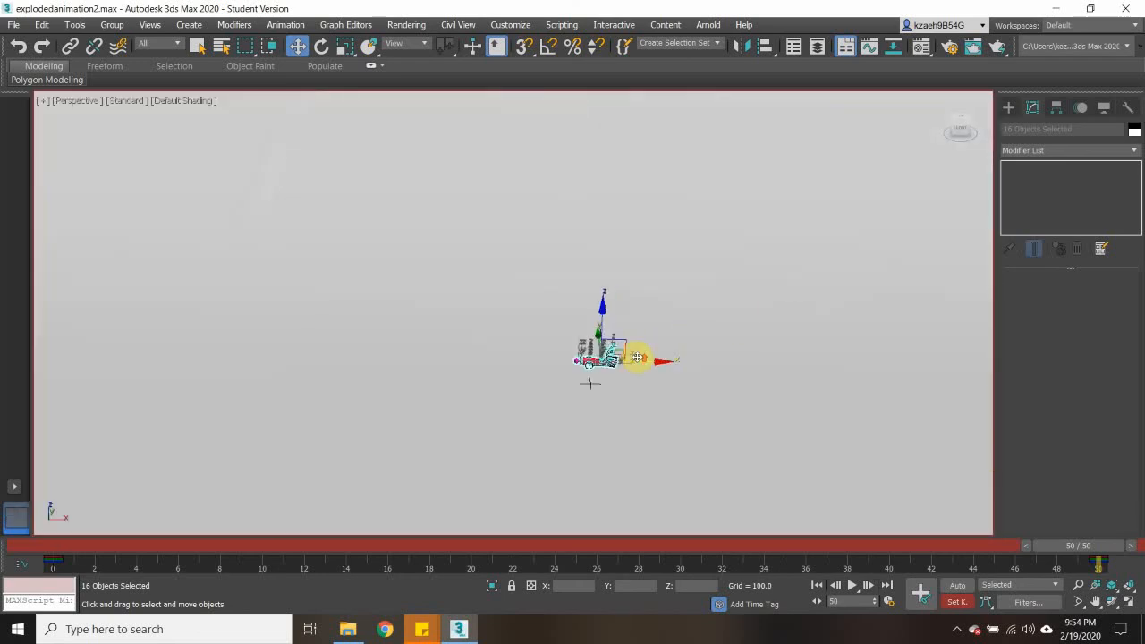
{"action": "scroll", "coordinate": [601, 365], "scroll_direction": "down", "scroll_amount": 4}
{"action": "middle_click_drag", "start_coordinate": [583, 387], "coordinate": [624, 376], "text": "alt"}
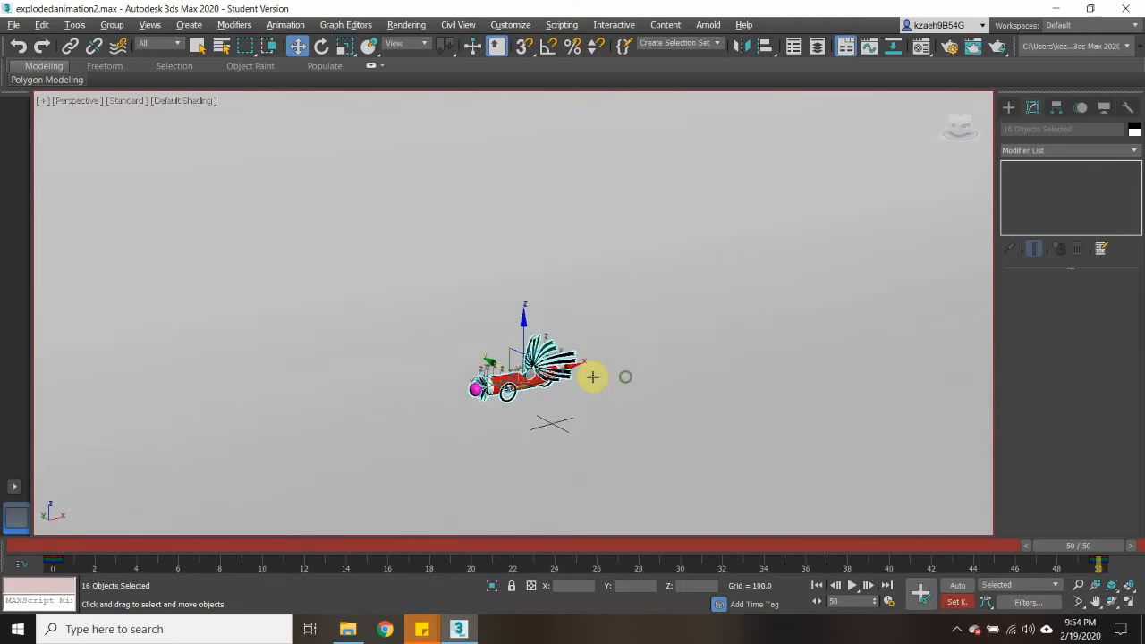
- Return the animation to frame 0 and deselect the car's objects in the Perspective view
{"action": "scroll", "coordinate": [550, 371], "scroll_direction": "up", "scroll_amount": 3}
{"action": "middle_click_drag", "start_coordinate": [549, 371], "coordinate": [577, 300], "text": "alt"}
{"action": "scroll", "coordinate": [510, 383], "scroll_direction": "up", "scroll_amount": 3}
{"action": "left_click_drag", "start_coordinate": [1056, 550], "coordinate": [12, 545]}
{"action": "left_click", "coordinate": [430, 400]}
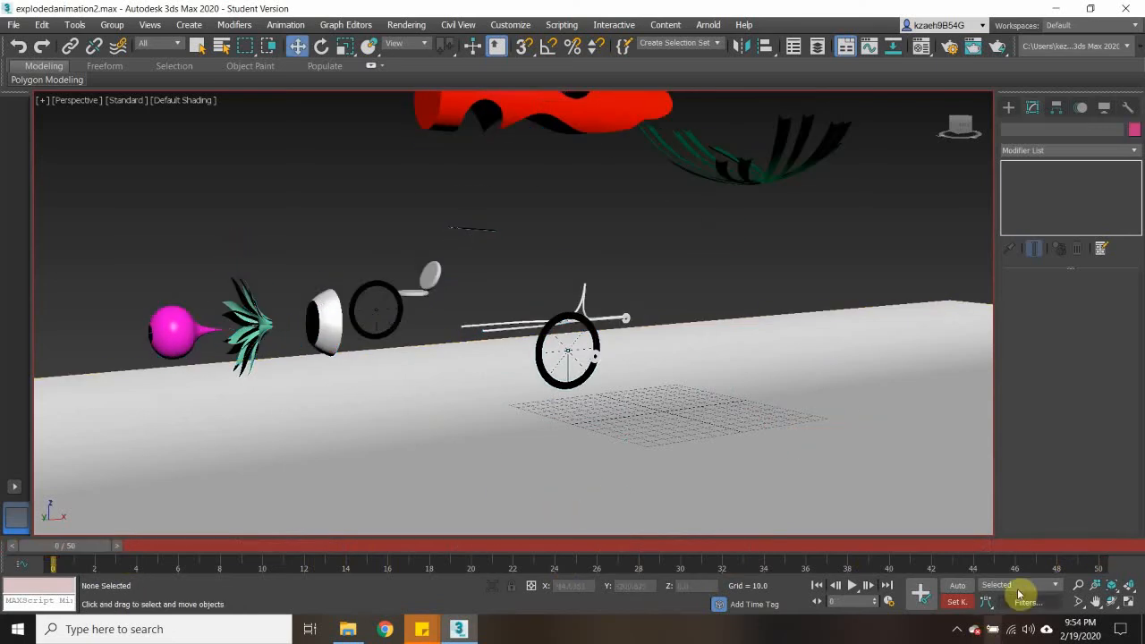
- Select the ground plane at frame 0 and lower it along Z to about -186
{"action": "left_click", "coordinate": [755, 358]}
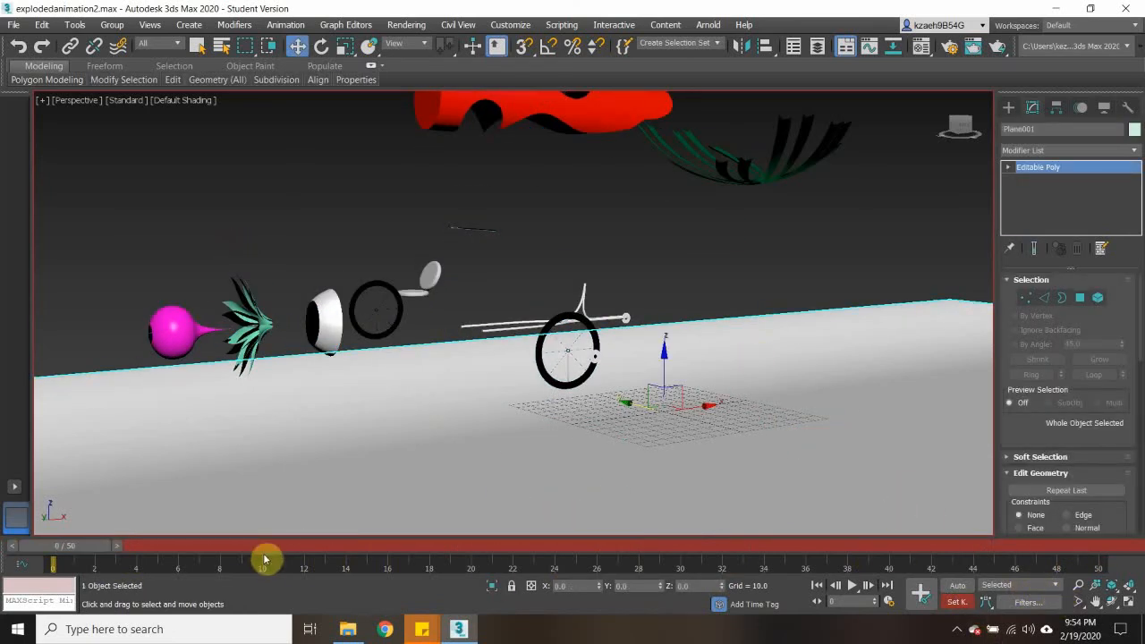
{"action": "left_click_drag", "start_coordinate": [77, 547], "coordinate": [31, 548]}
{"action": "left_click_drag", "start_coordinate": [376, 544], "coordinate": [9, 547]}
{"action": "key", "text": "w"}
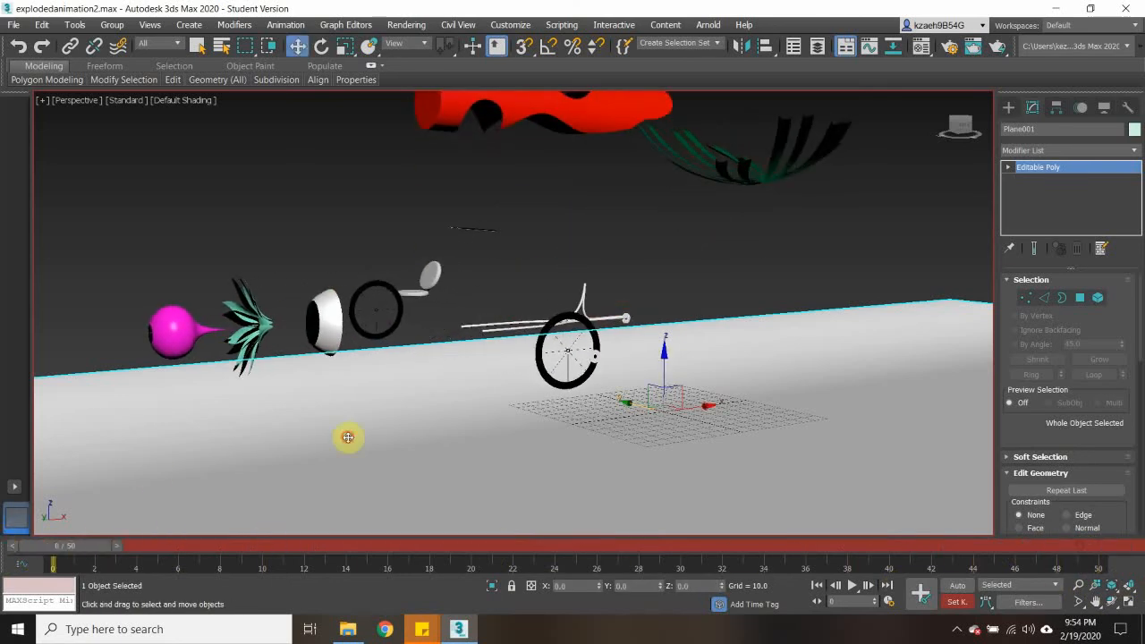
{"action": "left_click_drag", "start_coordinate": [662, 356], "coordinate": [662, 479]}
{"action": "scroll", "coordinate": [658, 456], "scroll_direction": "down", "scroll_amount": 5}
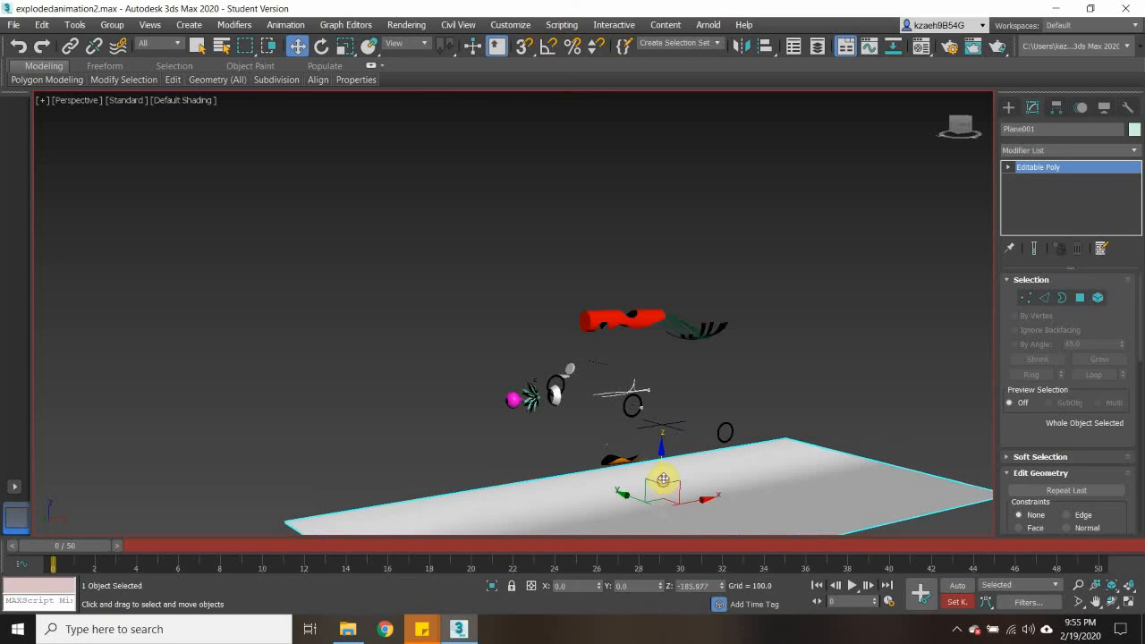
- Look through PhysCamera001 and clone the camera as an instance named PhysCamera002
{"action": "left_click", "coordinate": [787, 363]}
{"action": "left_click", "coordinate": [634, 480]}
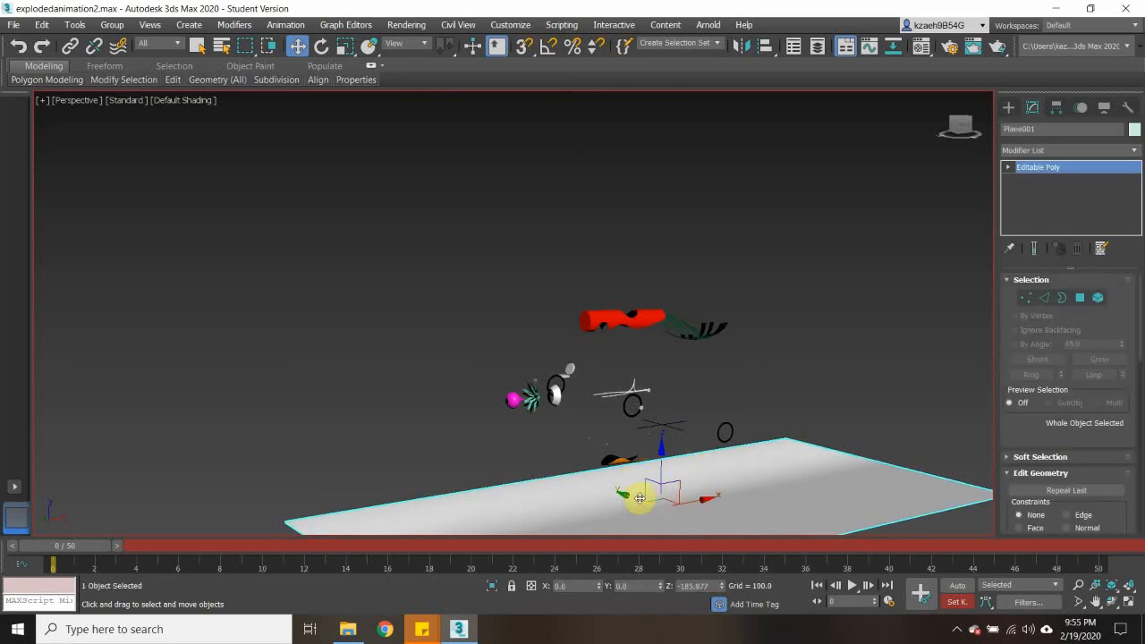
{"action": "left_click", "coordinate": [638, 498]}
{"action": "left_click", "coordinate": [647, 496]}
{"action": "key", "text": "ctrl+v"}
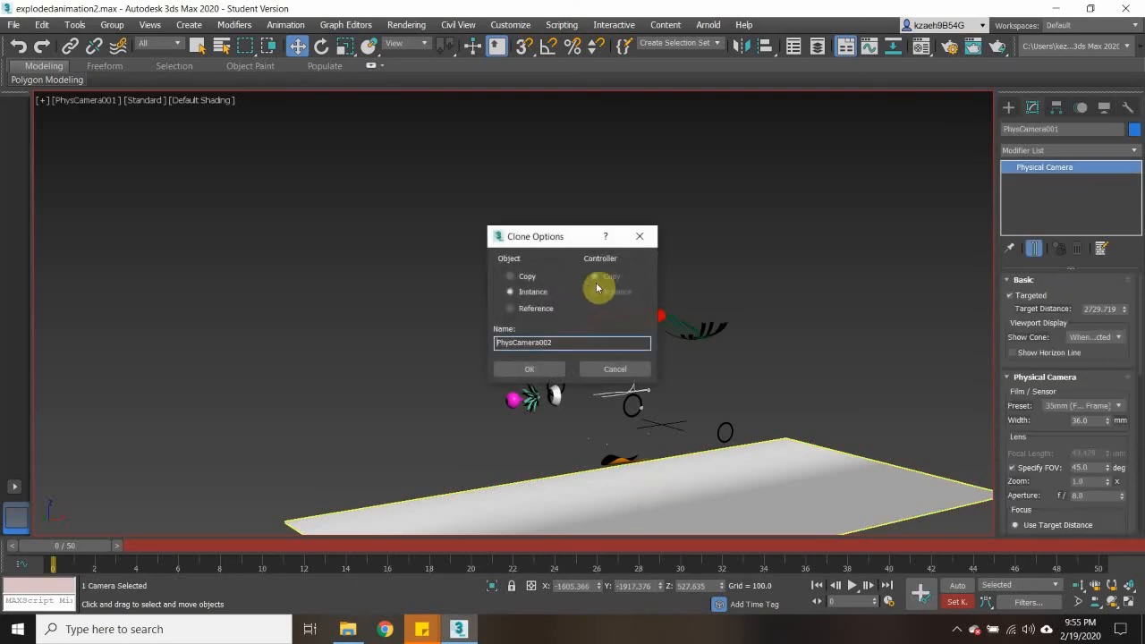
{"action": "left_click", "coordinate": [529, 369]}
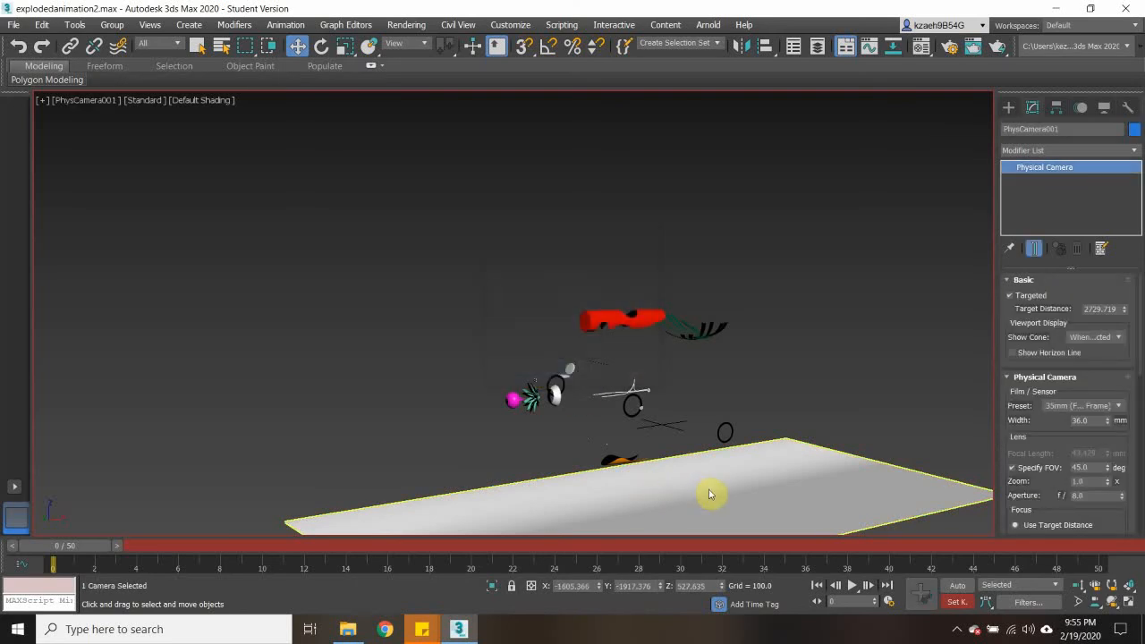
- Shift the ground plane along Y to about 52 and clone it as an independent copy named Plane002
{"action": "left_click", "coordinate": [743, 514]}
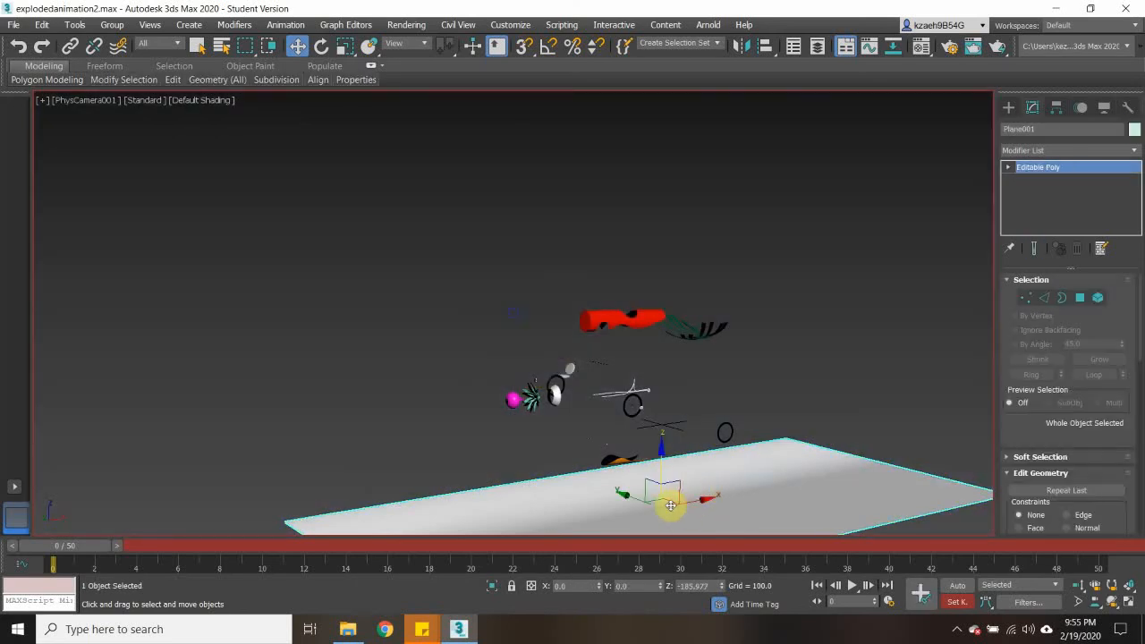
{"action": "mouse_move", "coordinate": [641, 501]}
{"action": "left_mouse_down"}
{"action": "mouse_move", "coordinate": [482, 440]}
{"action": "mouse_move", "coordinate": [625, 491]}
{"action": "left_mouse_up"}
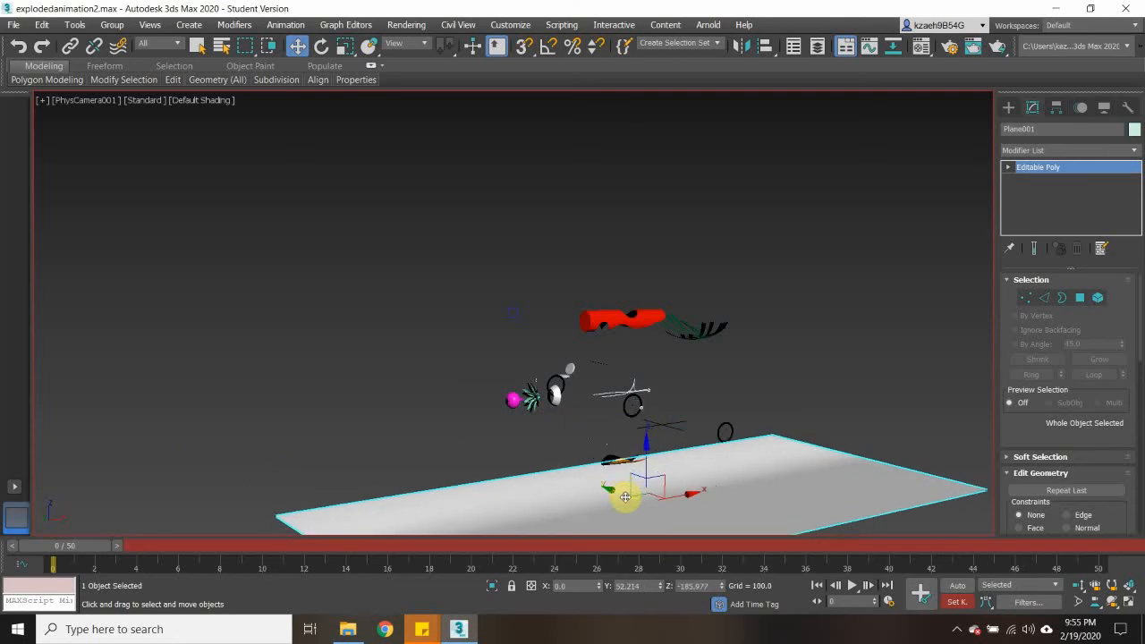
{"action": "right_click", "coordinate": [621, 444]}
{"action": "left_click", "coordinate": [549, 484]}
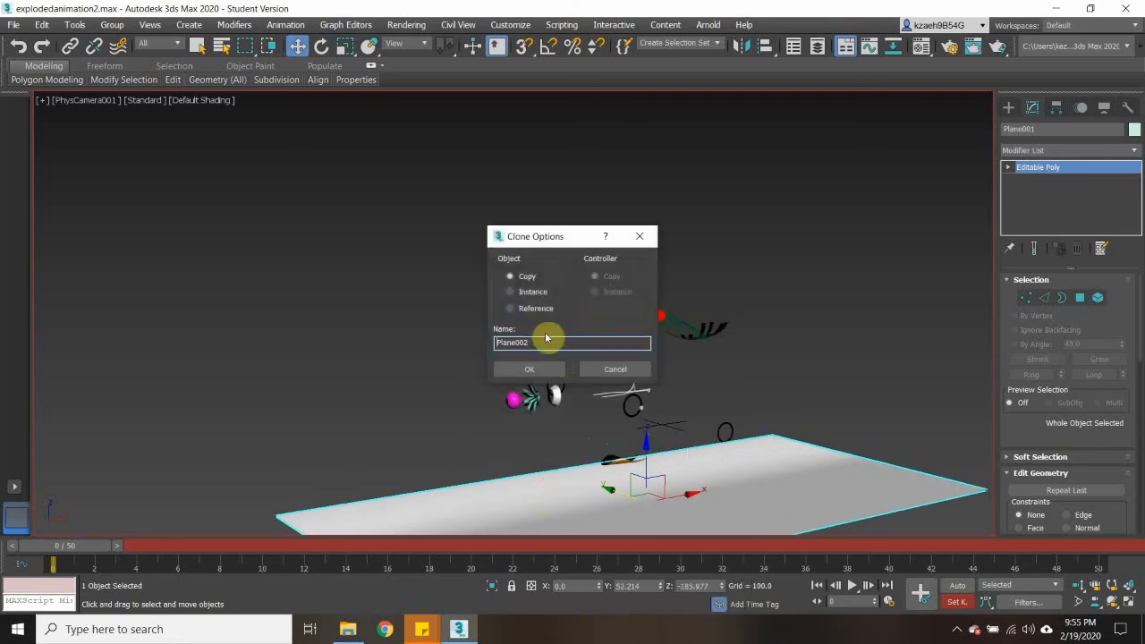
{"action": "left_click", "coordinate": [531, 291]}
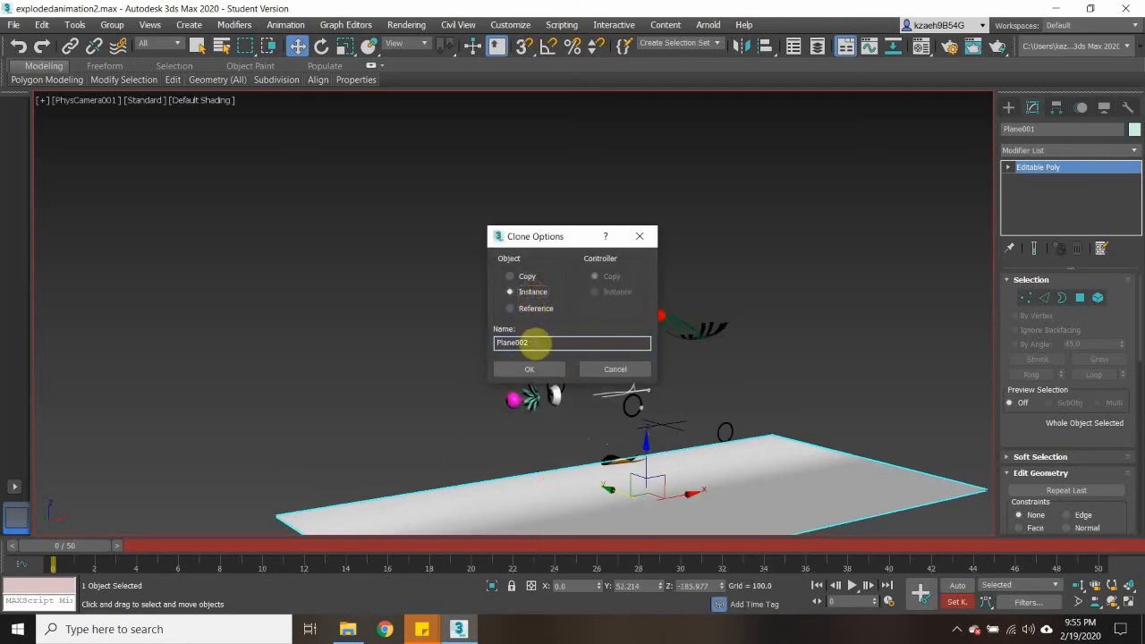
{"action": "left_click", "coordinate": [527, 276]}
{"action": "left_click", "coordinate": [529, 369]}
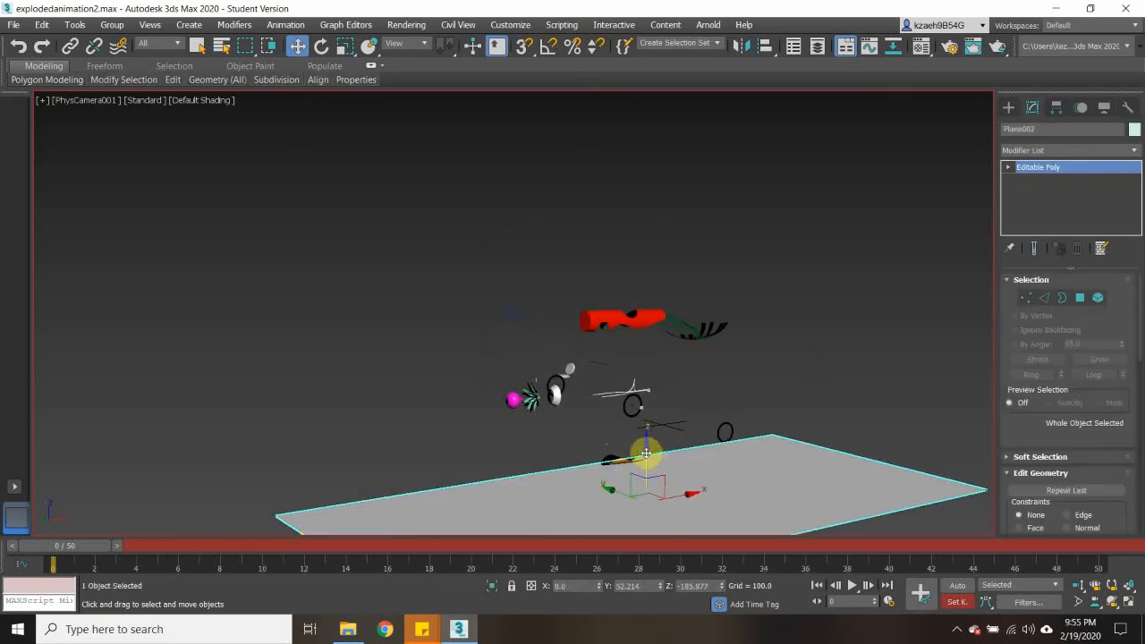
- Raise the copied plane to about Z 42 and rotate it about 92 degrees around X to stand upright
{"action": "left_click_drag", "start_coordinate": [646, 453], "coordinate": [652, 356]}
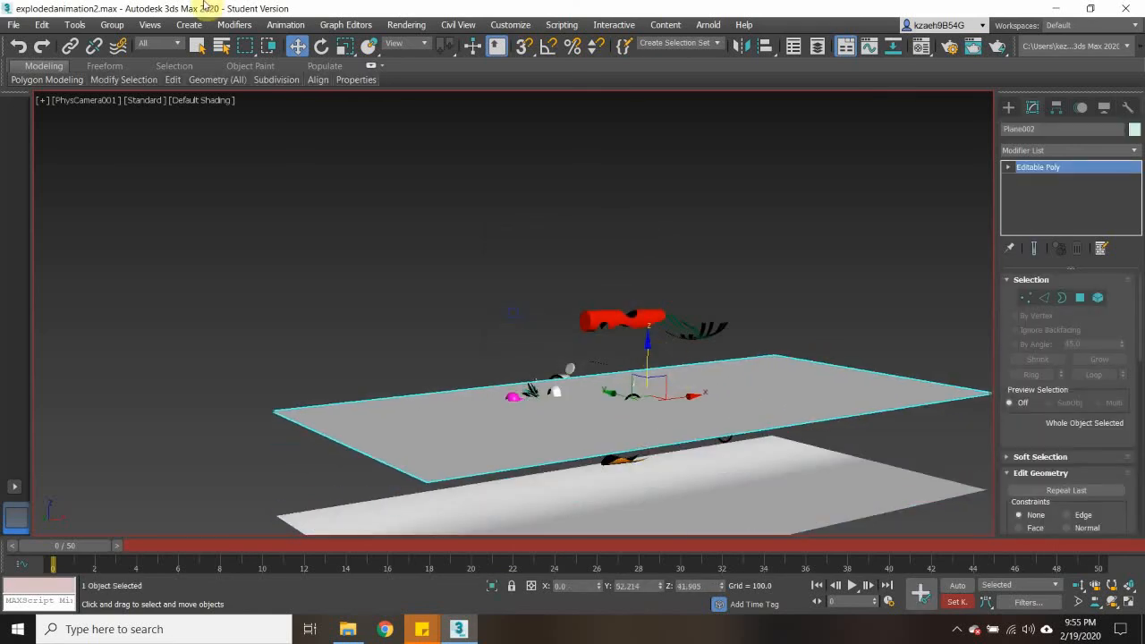
{"action": "left_click", "coordinate": [321, 46]}
{"action": "left_click_drag", "start_coordinate": [669, 362], "coordinate": [653, 495]}
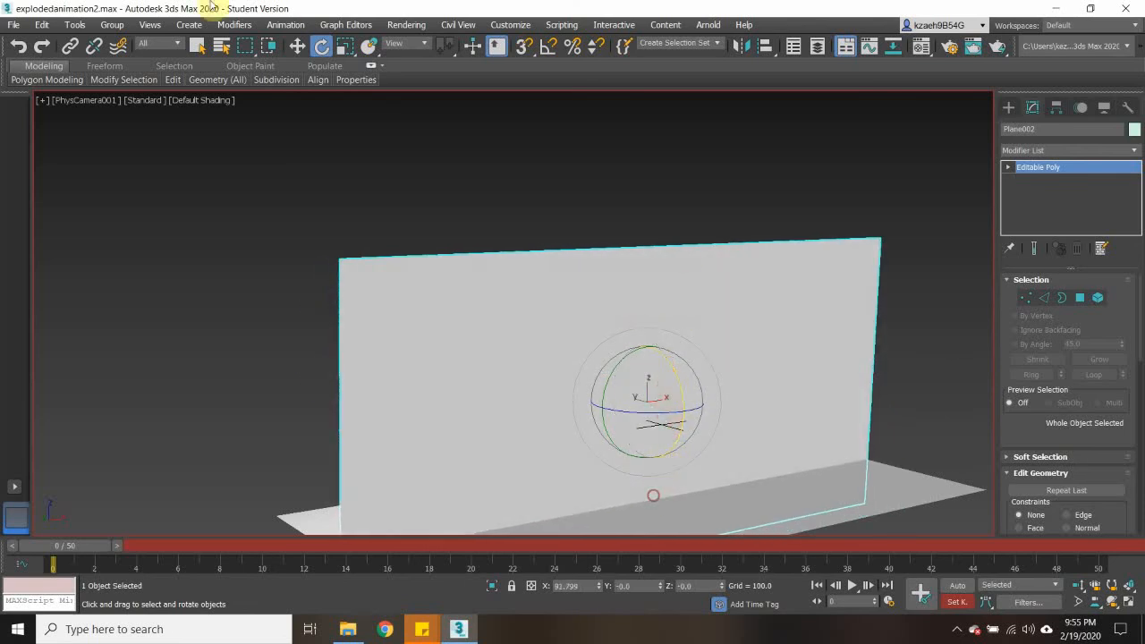
- Move the upright plane behind the car parts, to about Y 569 and X 212
{"action": "left_click", "coordinate": [296, 47]}
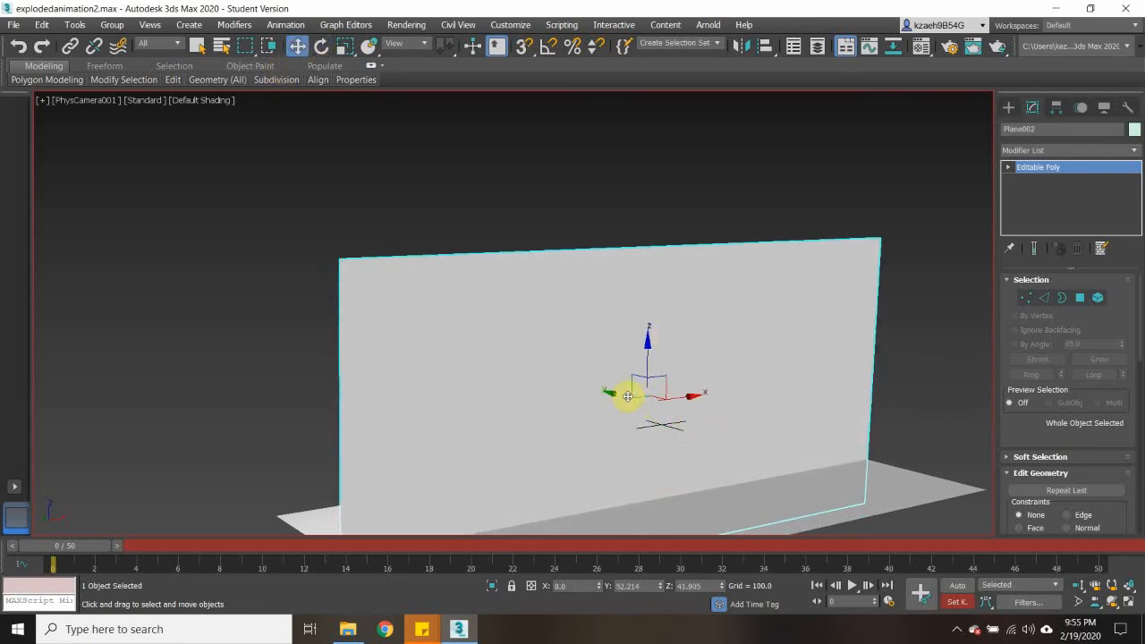
{"action": "left_click_drag", "start_coordinate": [628, 396], "coordinate": [500, 352]}
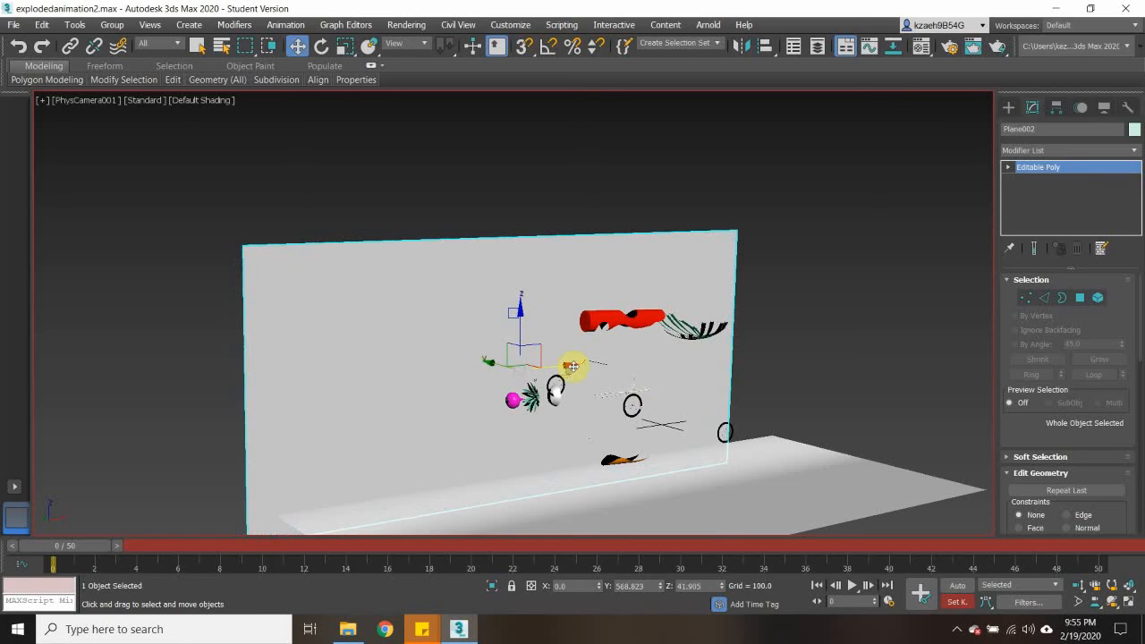
{"action": "left_click_drag", "start_coordinate": [566, 365], "coordinate": [632, 357]}
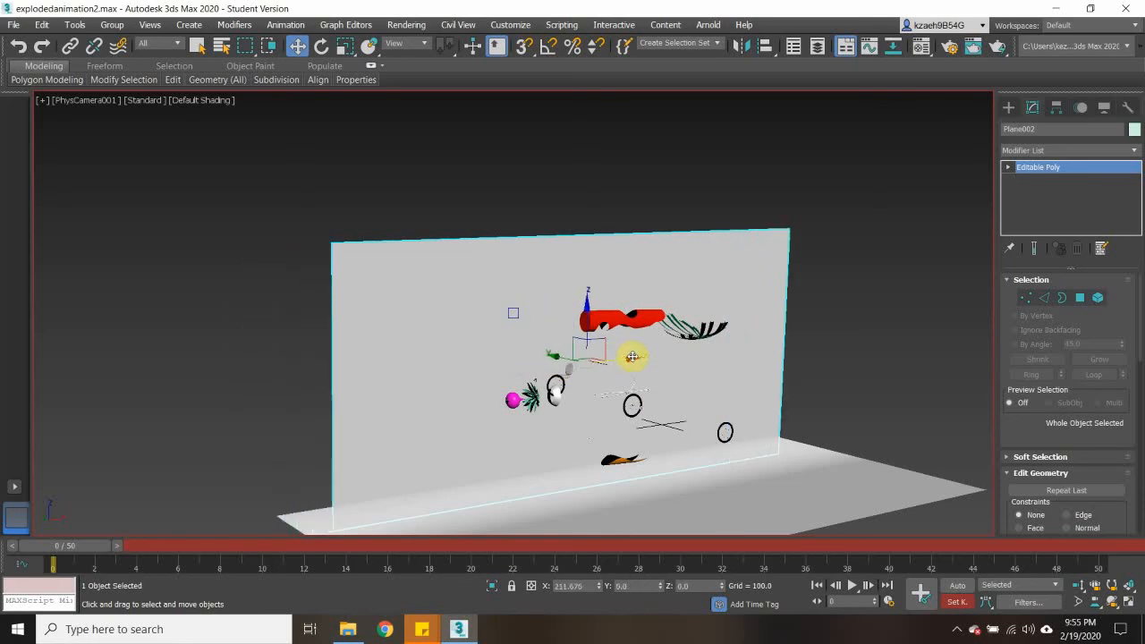
- Inspect the upright plane's placement behind the exploded car parts from several angles in the camera view
{"action": "mouse_move", "coordinate": [726, 327]}
{"action": "middle_mouse_down"}
{"action": "mouse_move", "coordinate": [707, 345]}
{"action": "mouse_move", "coordinate": [723, 312]}
{"action": "middle_mouse_up"}
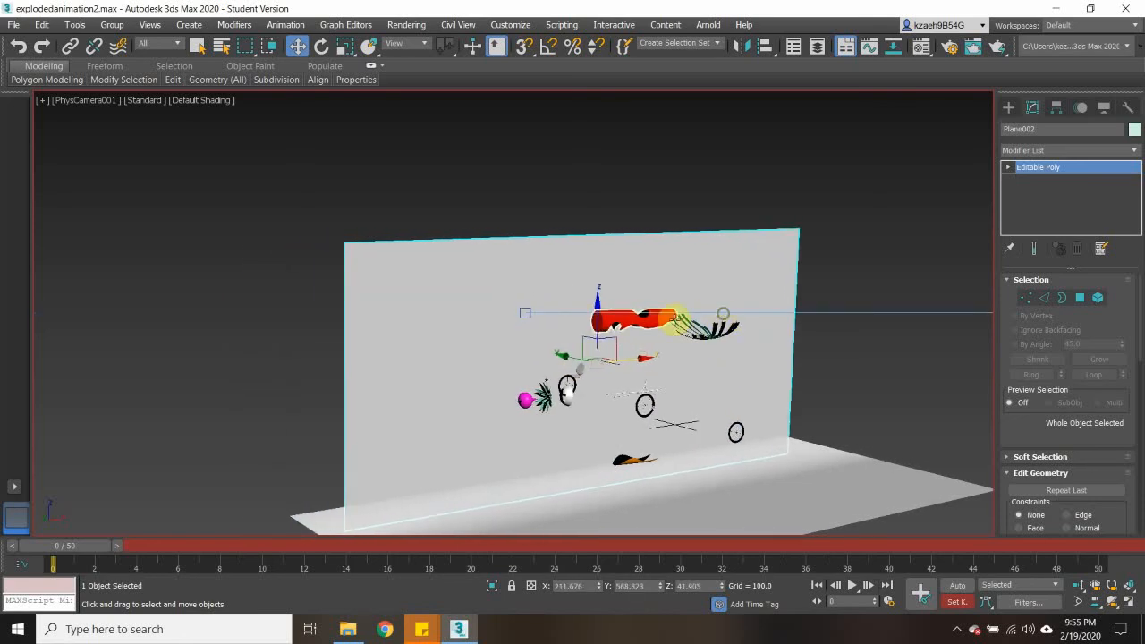
{"action": "mouse_move", "coordinate": [727, 358]}
{"action": "middle_mouse_down"}
{"action": "mouse_move", "coordinate": [695, 350]}
{"action": "mouse_move", "coordinate": [713, 365]}
{"action": "middle_mouse_up"}
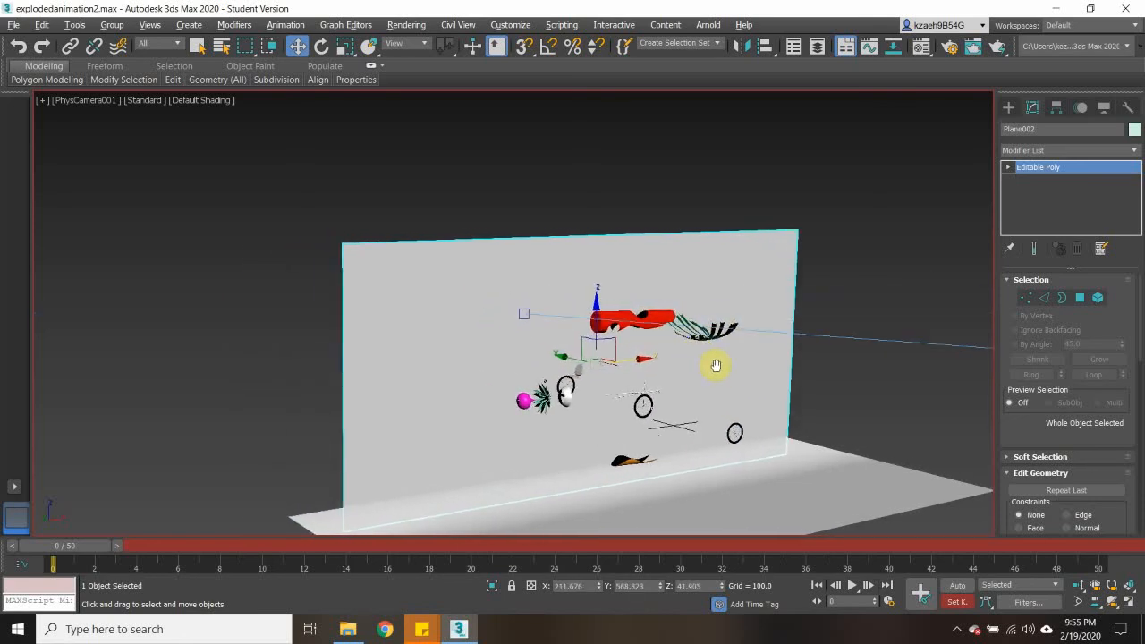
{"action": "left_click", "coordinate": [575, 176]}
{"action": "middle_click_drag", "start_coordinate": [635, 363], "coordinate": [683, 298]}
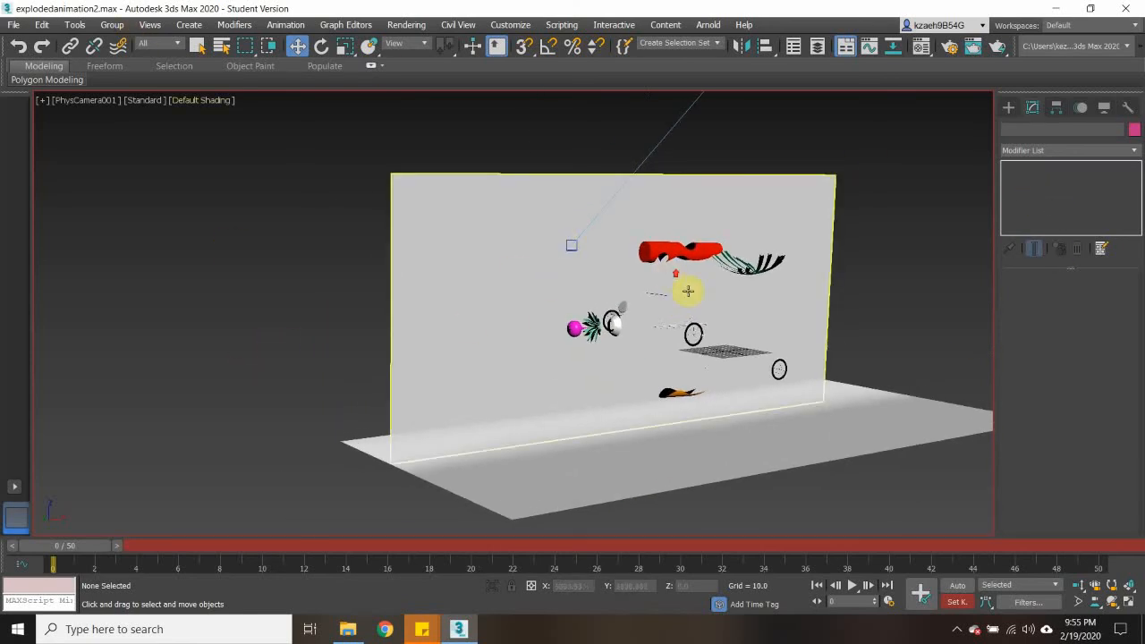
{"action": "middle_click_drag", "start_coordinate": [737, 329], "coordinate": [580, 366]}
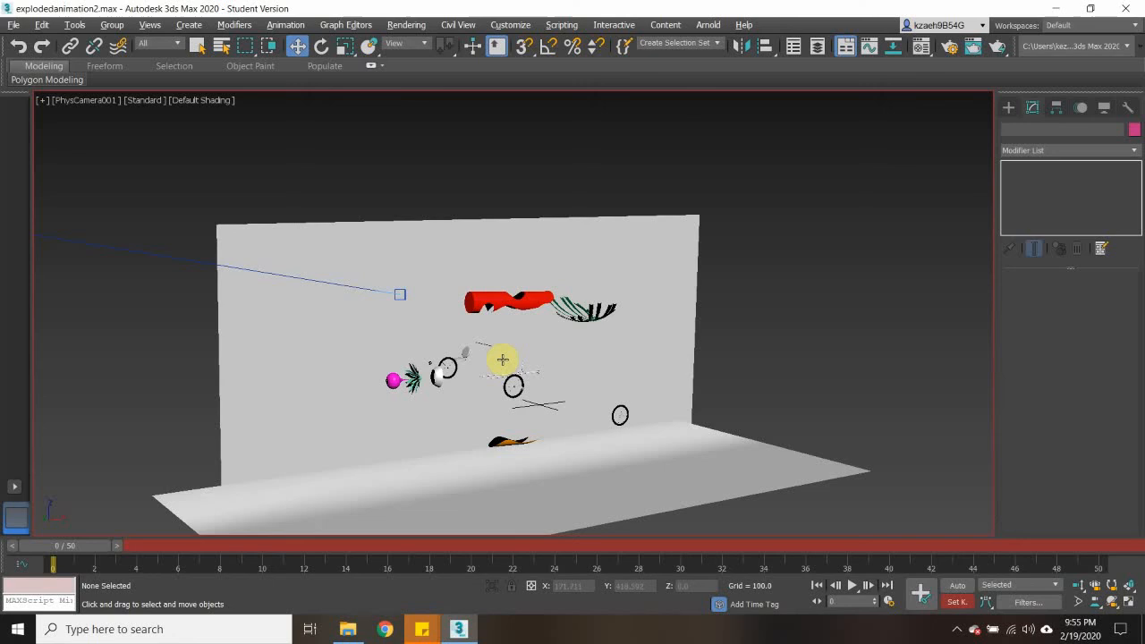
{"action": "left_click", "coordinate": [495, 300]}
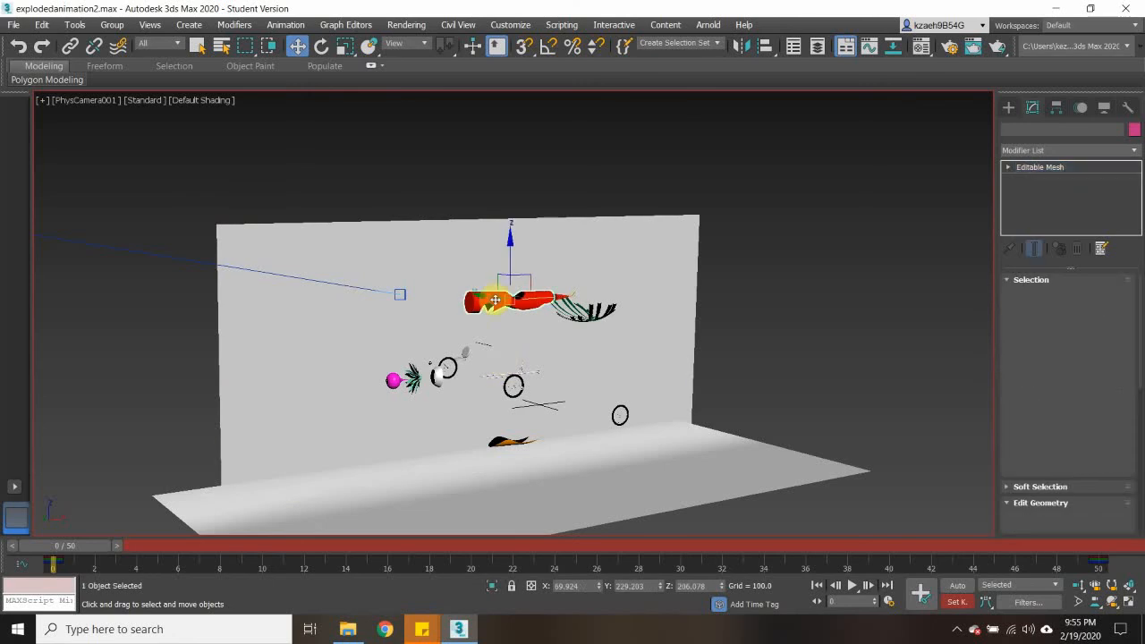
{"action": "middle_click_drag", "start_coordinate": [573, 326], "coordinate": [637, 322]}
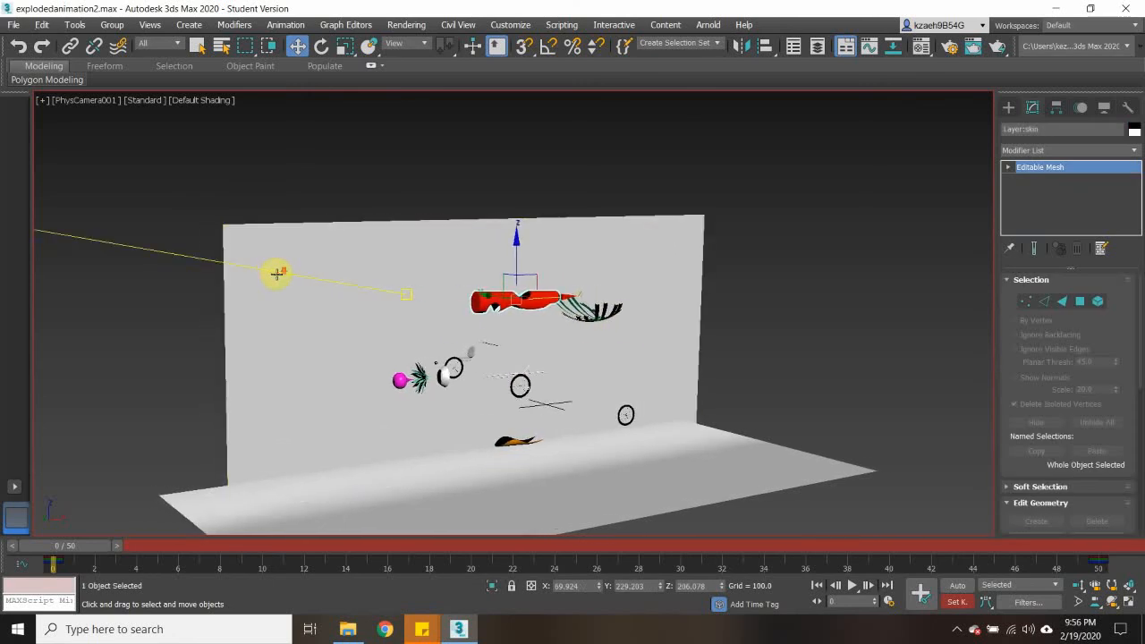
{"action": "left_click", "coordinate": [135, 202]}
- Restore the four-viewport layout, switch the camera viewport to Perspective and maximize it
{"action": "left_click", "coordinate": [42, 100]}
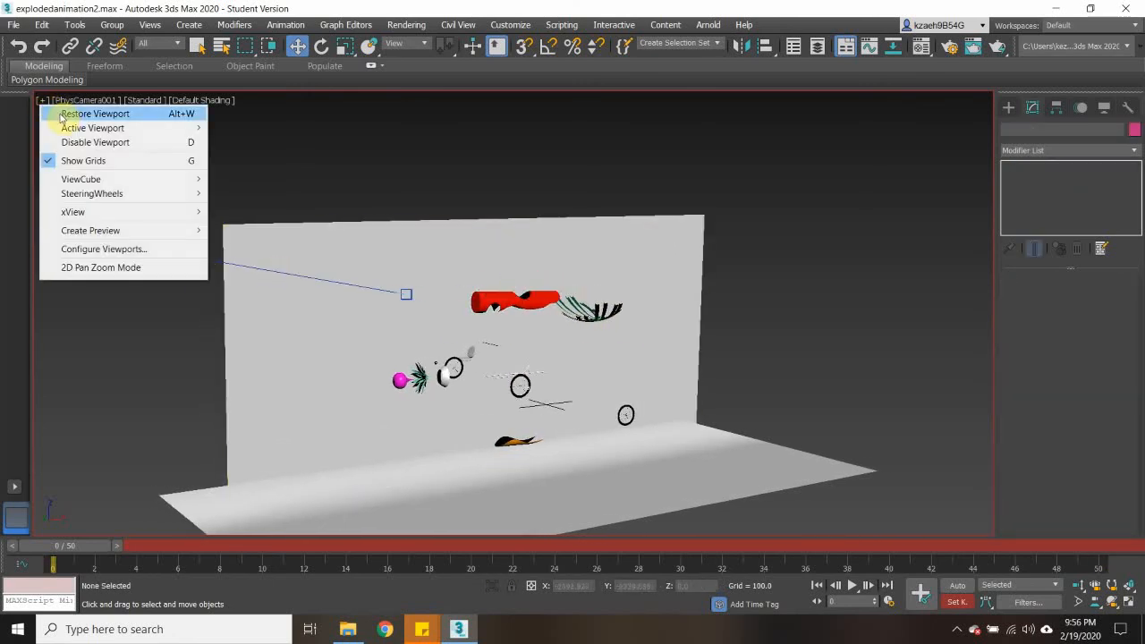
{"action": "left_click", "coordinate": [95, 114]}
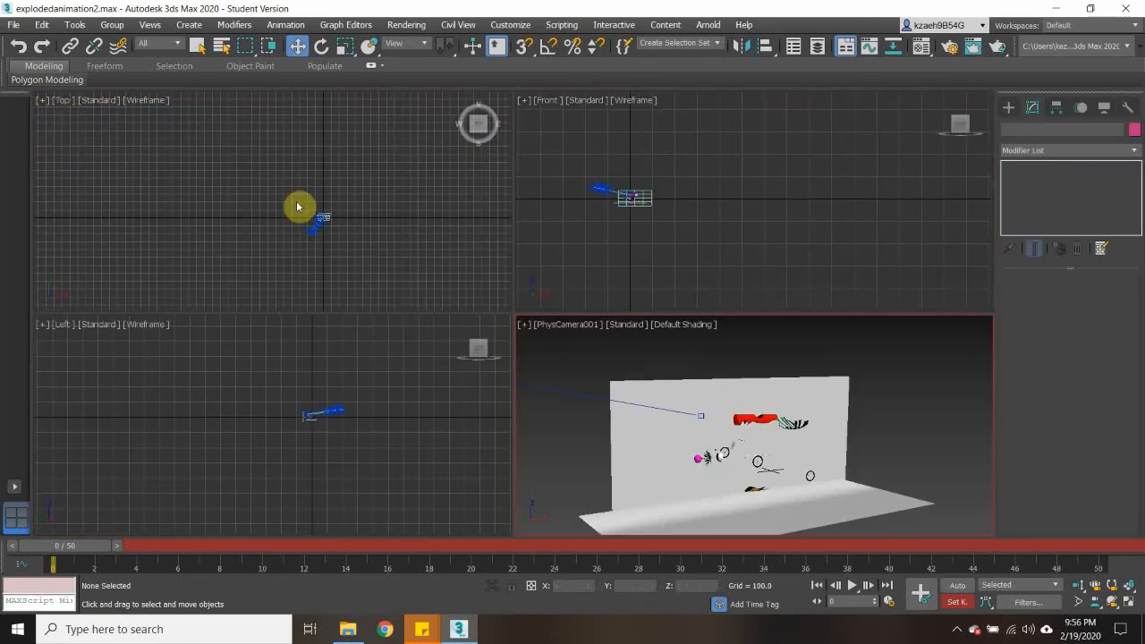
{"action": "left_click", "coordinate": [563, 326]}
{"action": "left_click", "coordinate": [666, 75]}
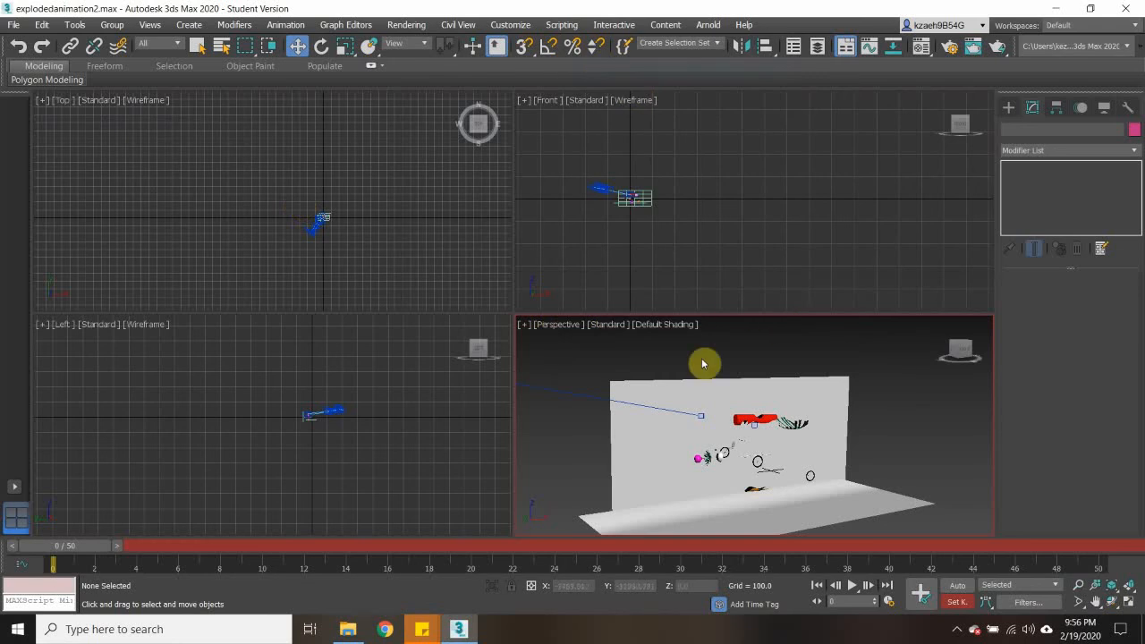
{"action": "left_click", "coordinate": [524, 326]}
{"action": "left_click", "coordinate": [555, 339]}
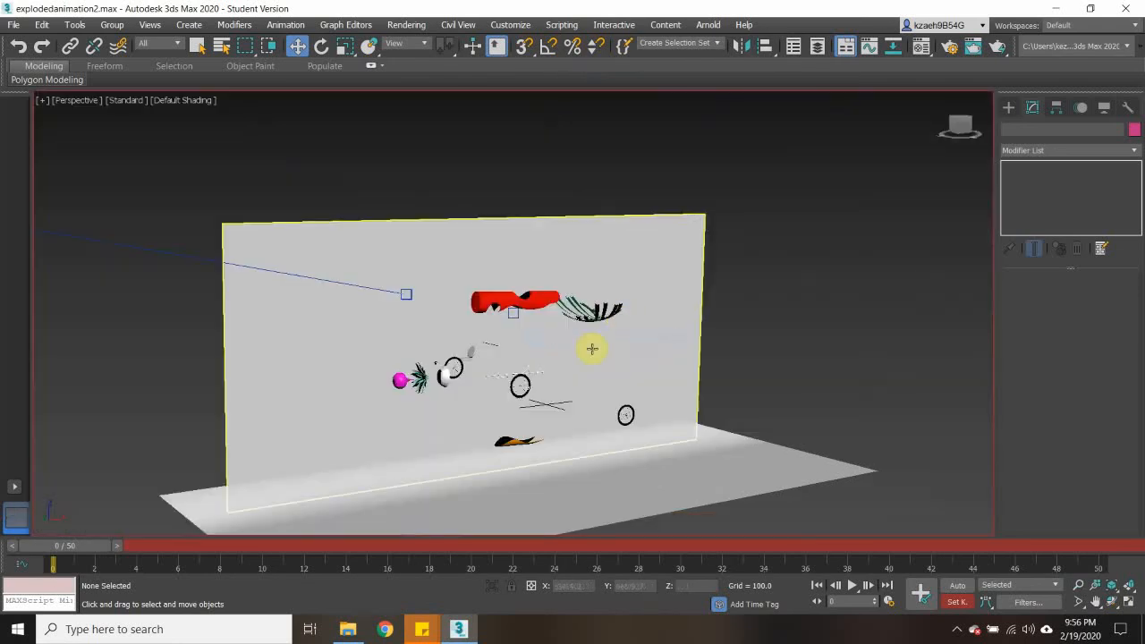
- Inspect the exploded car parts up close and scrub the timeline to check the planes' positions
{"action": "middle_click_drag", "start_coordinate": [486, 330], "coordinate": [638, 278], "text": "alt"}
{"action": "scroll", "coordinate": [647, 259], "scroll_direction": "up", "scroll_amount": 4}
{"action": "scroll", "coordinate": [648, 258], "scroll_direction": "down", "scroll_amount": 4}
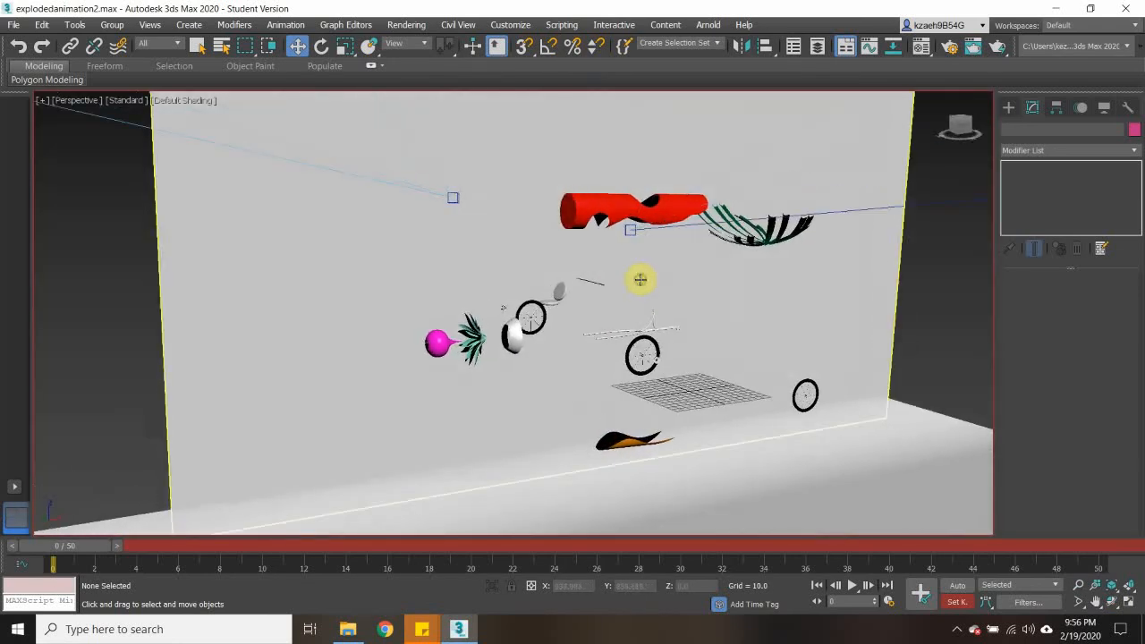
{"action": "scroll", "coordinate": [639, 278], "scroll_direction": "up", "scroll_amount": 5}
{"action": "scroll", "coordinate": [650, 277], "scroll_direction": "down", "scroll_amount": 3}
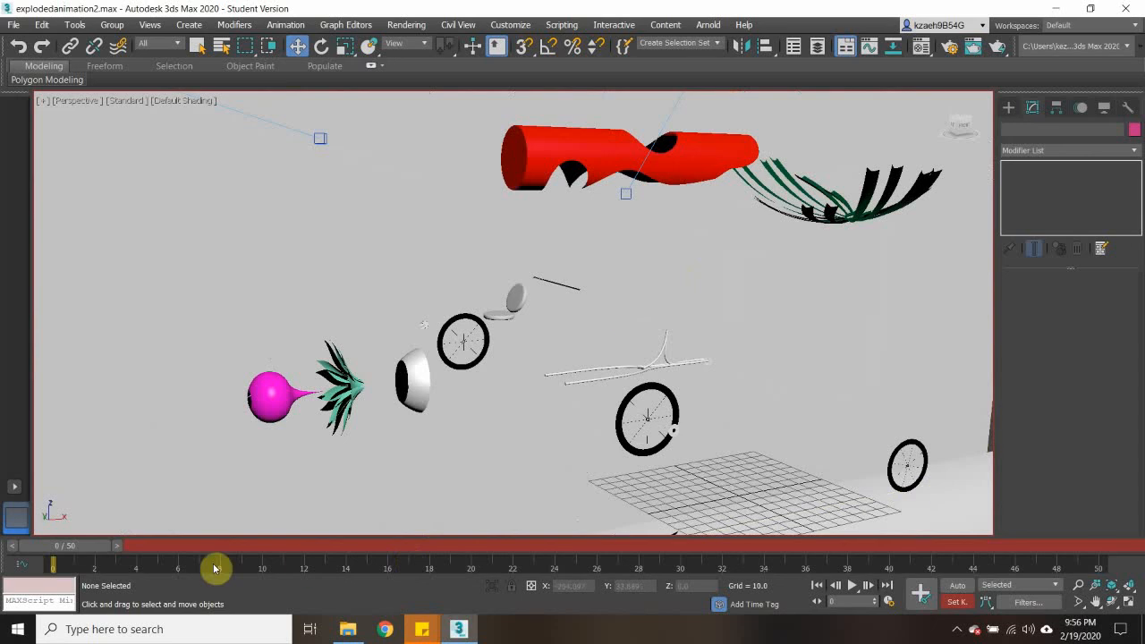
{"action": "left_click_drag", "start_coordinate": [84, 545], "coordinate": [6, 475]}
{"action": "key", "text": "w"}
{"action": "scroll", "coordinate": [227, 330], "scroll_direction": "down", "scroll_amount": 8}
{"action": "scroll", "coordinate": [227, 331], "scroll_direction": "down", "scroll_amount": 2}
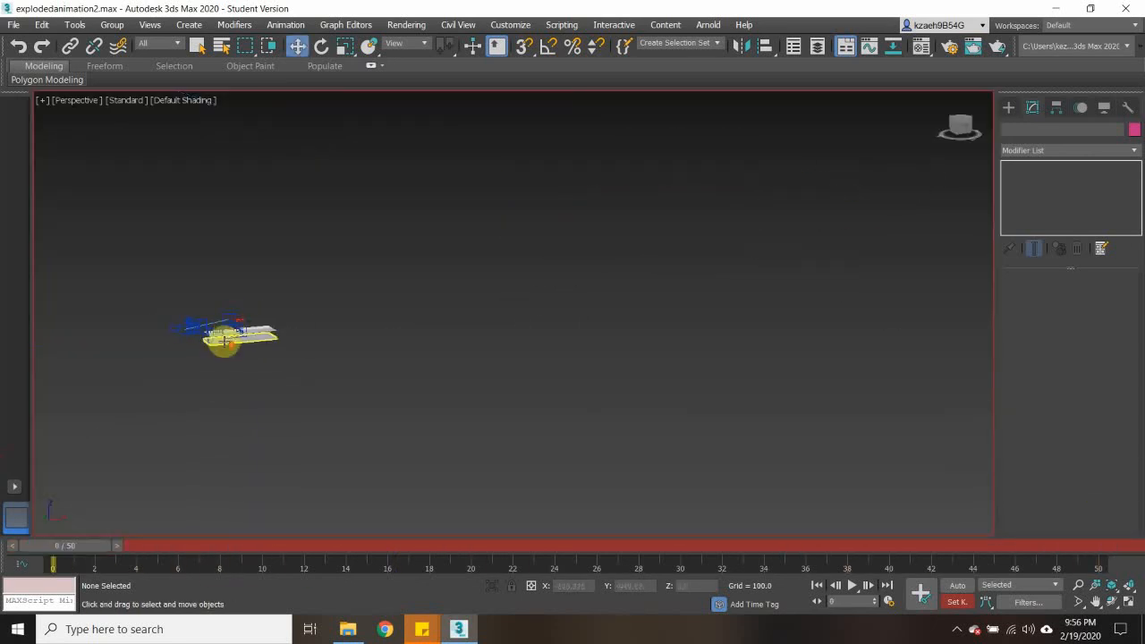
- Select the original ground plane Plane001 and turn off Set Key mode, keeping the timeline at frame 0
{"action": "scroll", "coordinate": [170, 296], "scroll_direction": "up", "scroll_amount": 4}
{"action": "left_click", "coordinate": [170, 295]}
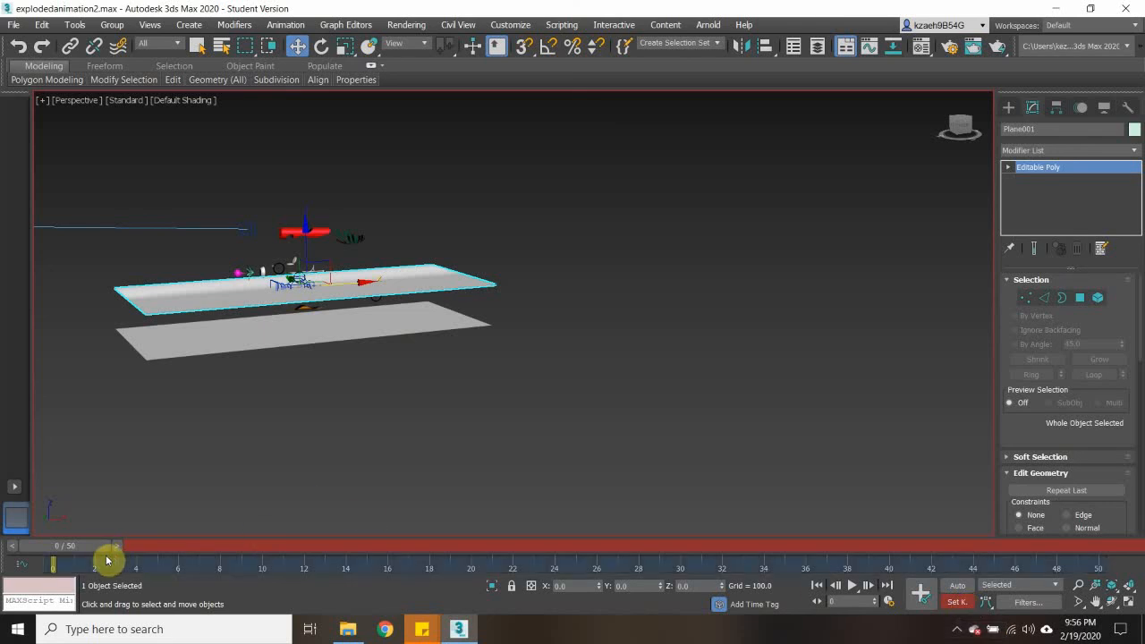
{"action": "left_click_drag", "start_coordinate": [91, 548], "coordinate": [46, 484]}
{"action": "key", "text": "w"}
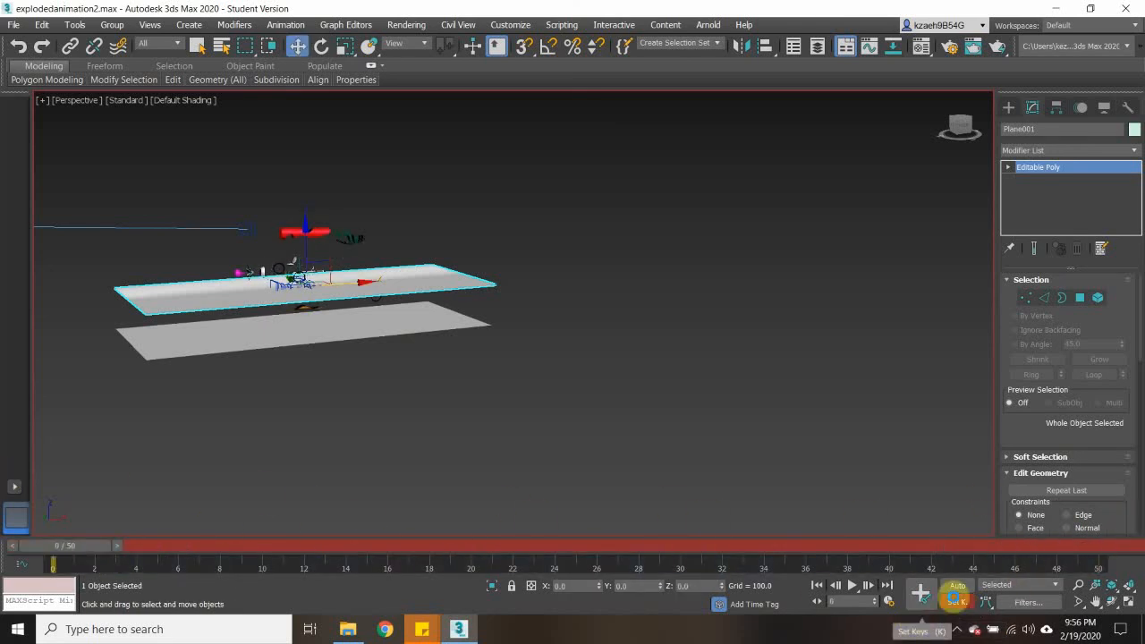
{"action": "left_click", "coordinate": [957, 586]}
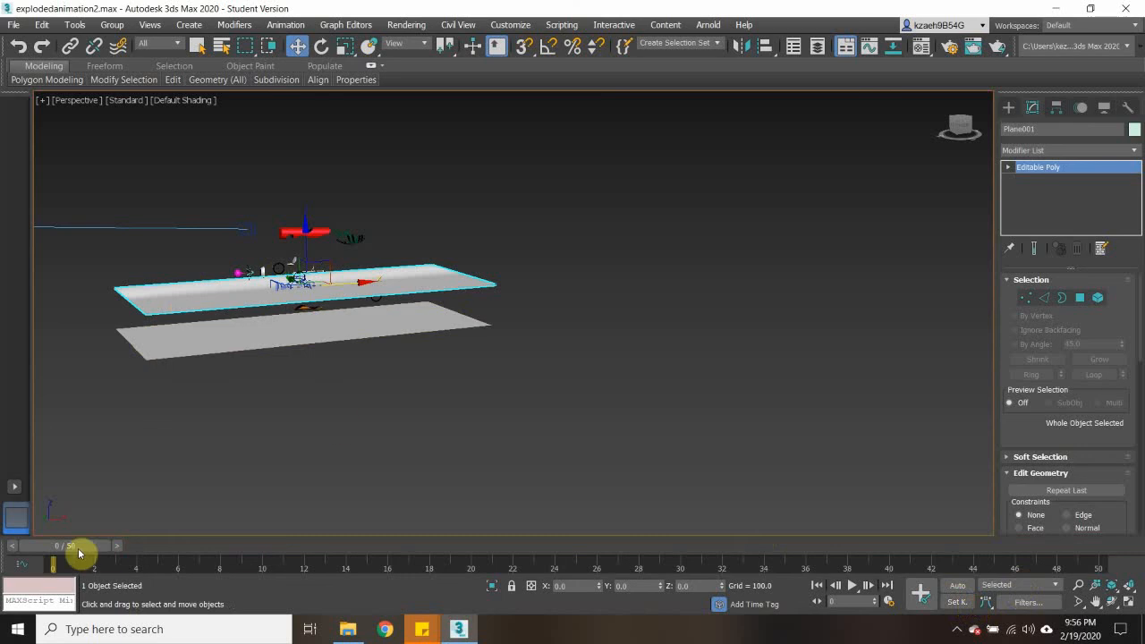
{"action": "left_click_drag", "start_coordinate": [82, 552], "coordinate": [54, 528]}
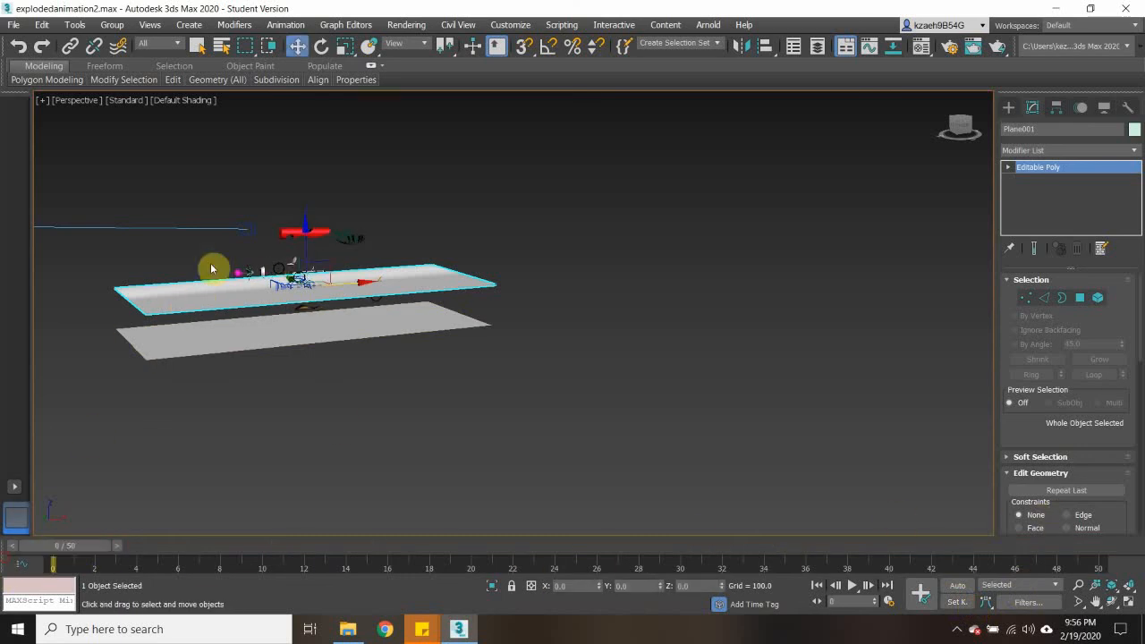
- Rotate Plane001 about 91 degrees around X so it stands upright as a wall
{"action": "scroll", "coordinate": [170, 288], "scroll_direction": "up", "scroll_amount": 3}
{"action": "left_click", "coordinate": [322, 47]}
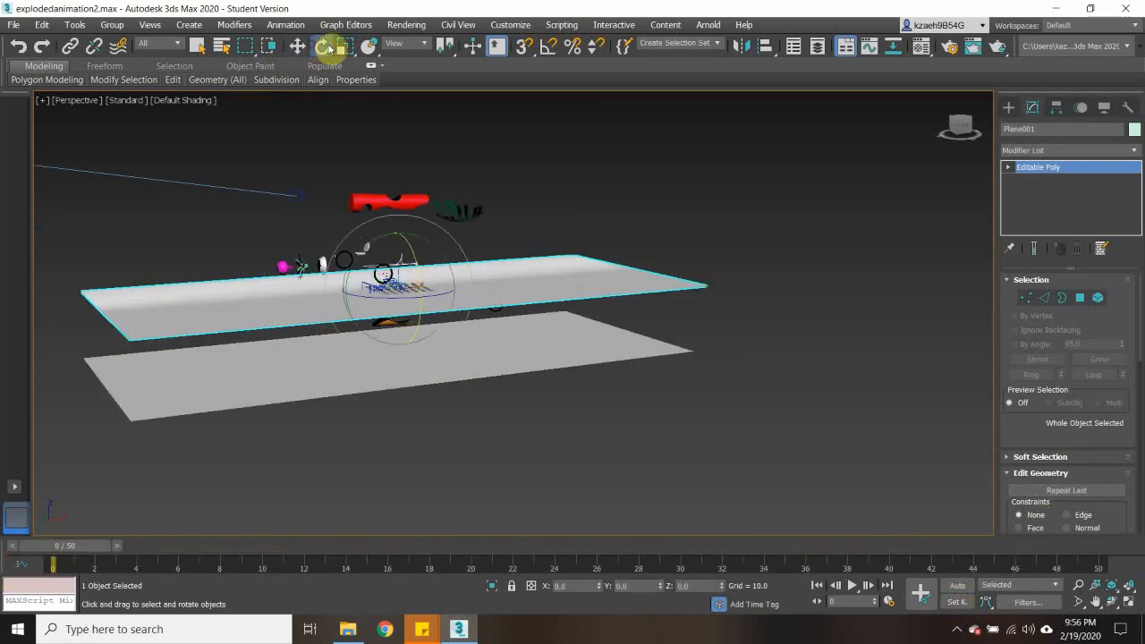
{"action": "left_click_drag", "start_coordinate": [405, 242], "coordinate": [404, 365]}
{"action": "left_click", "coordinate": [298, 46]}
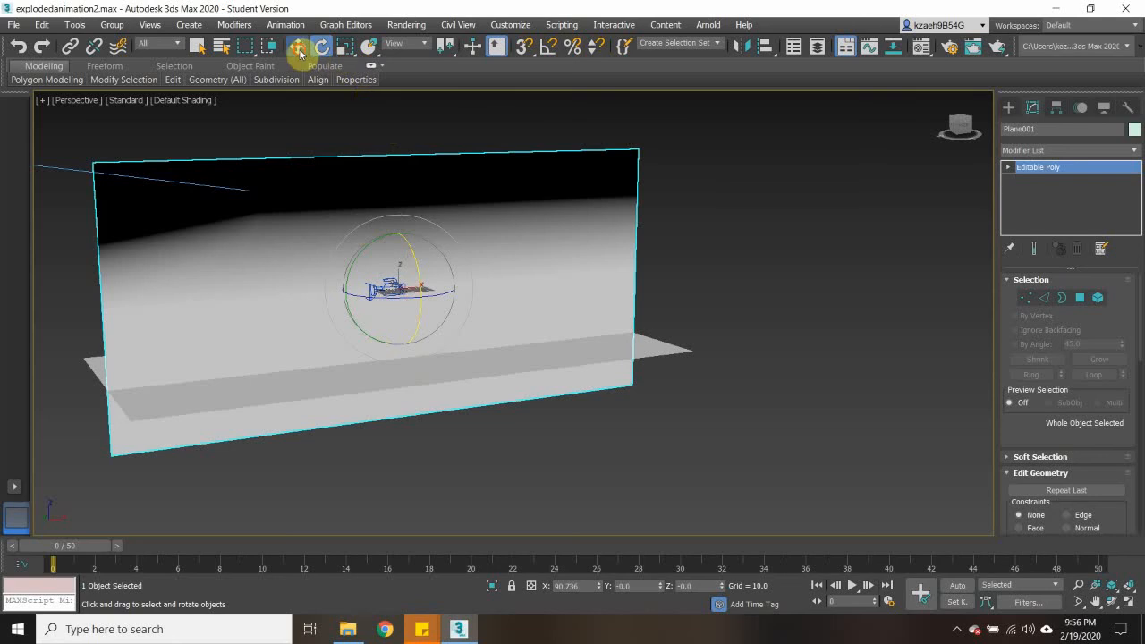
- Move the upright wall Plane001 back along the Y axis to about 345, behind the exploded car parts
{"action": "scroll", "coordinate": [387, 282], "scroll_direction": "up", "scroll_amount": 5}
{"action": "scroll", "coordinate": [387, 283], "scroll_direction": "up", "scroll_amount": 3}
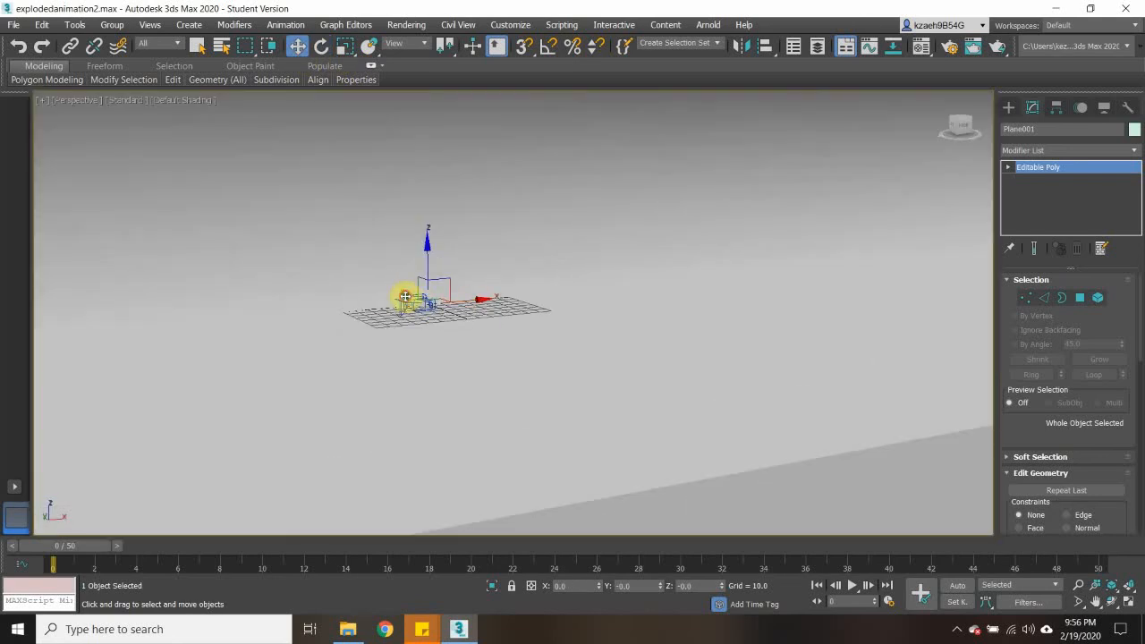
{"action": "left_click_drag", "start_coordinate": [406, 296], "coordinate": [269, 216]}
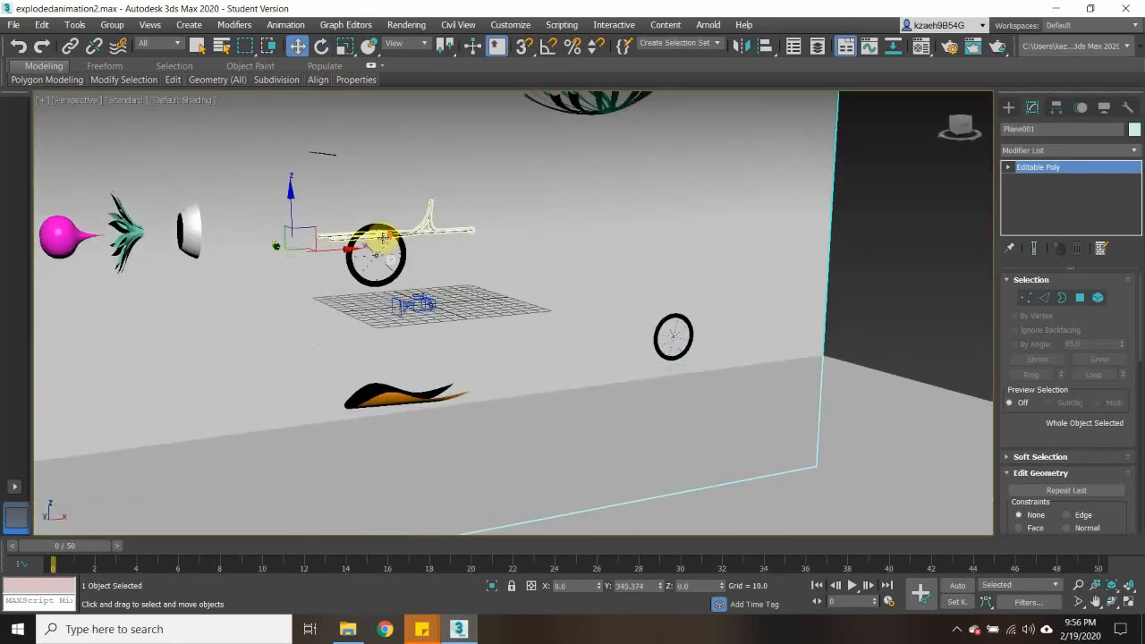
{"action": "scroll", "coordinate": [382, 236], "scroll_direction": "down", "scroll_amount": 8}
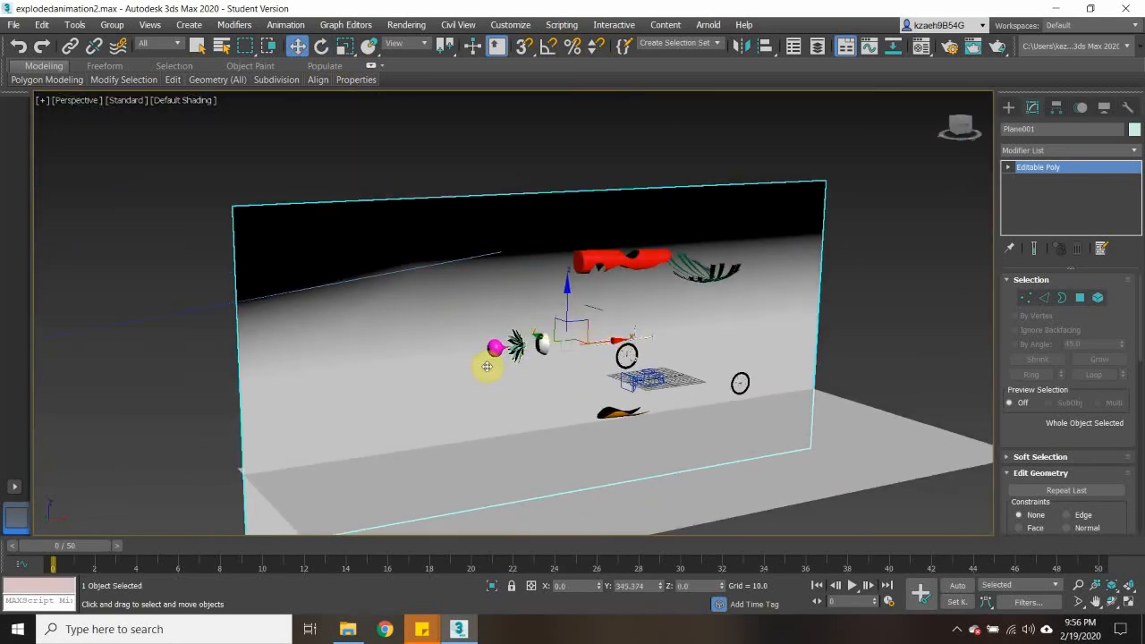
{"action": "middle_click_drag", "start_coordinate": [487, 365], "coordinate": [426, 328]}
{"action": "scroll", "coordinate": [608, 292], "scroll_direction": "up", "scroll_amount": 3}
{"action": "middle_click_drag", "start_coordinate": [611, 293], "coordinate": [642, 285]}
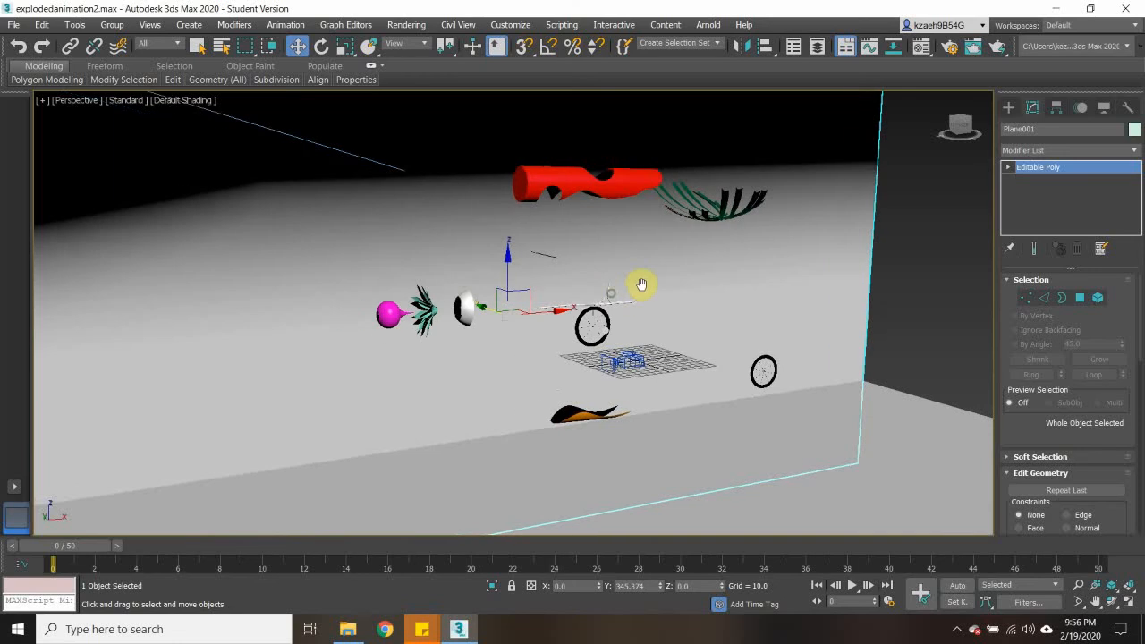
{"action": "scroll", "coordinate": [461, 322], "scroll_direction": "down", "scroll_amount": 4}
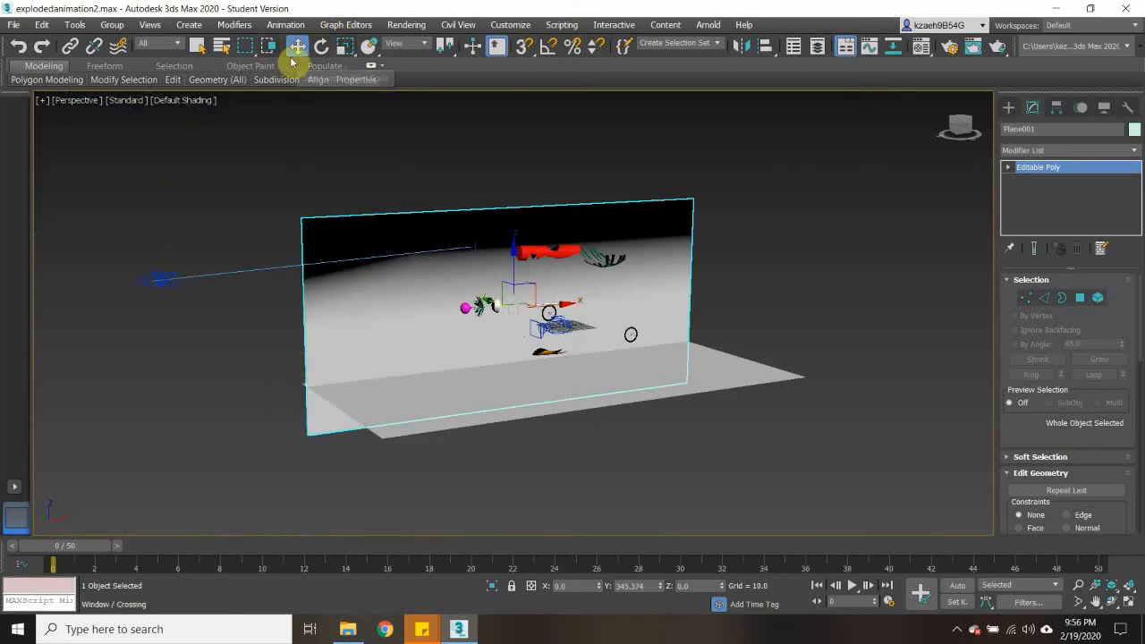
- Uniformly scale the wall Plane001 to about 201% and the floor Plane002 to about 281%
{"action": "left_click", "coordinate": [345, 47]}
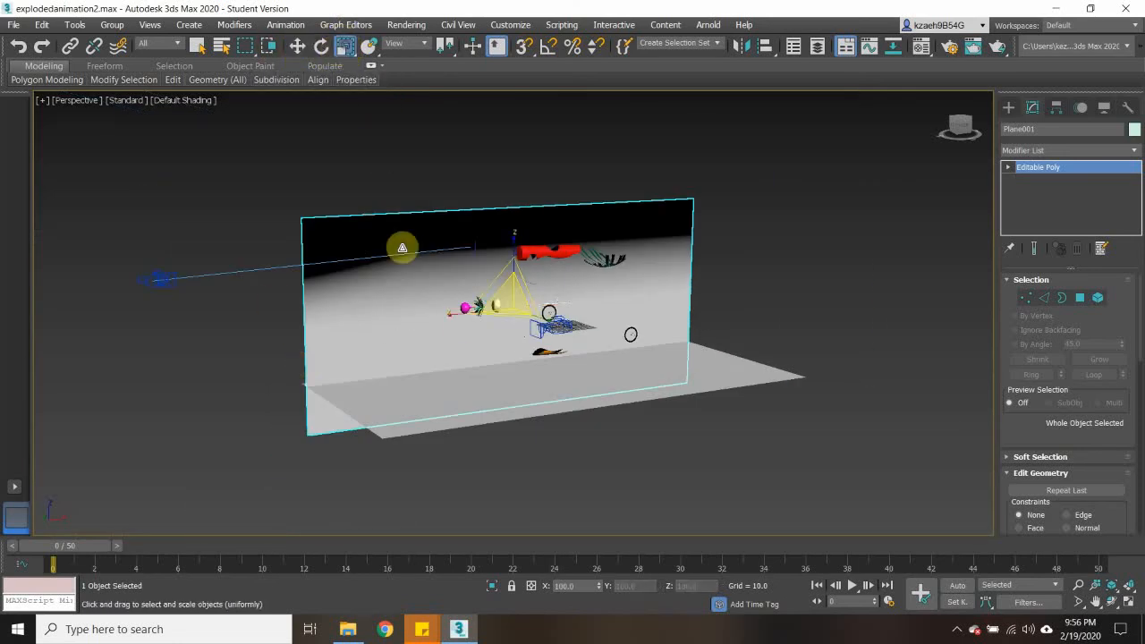
{"action": "left_click_drag", "start_coordinate": [516, 307], "coordinate": [864, 185]}
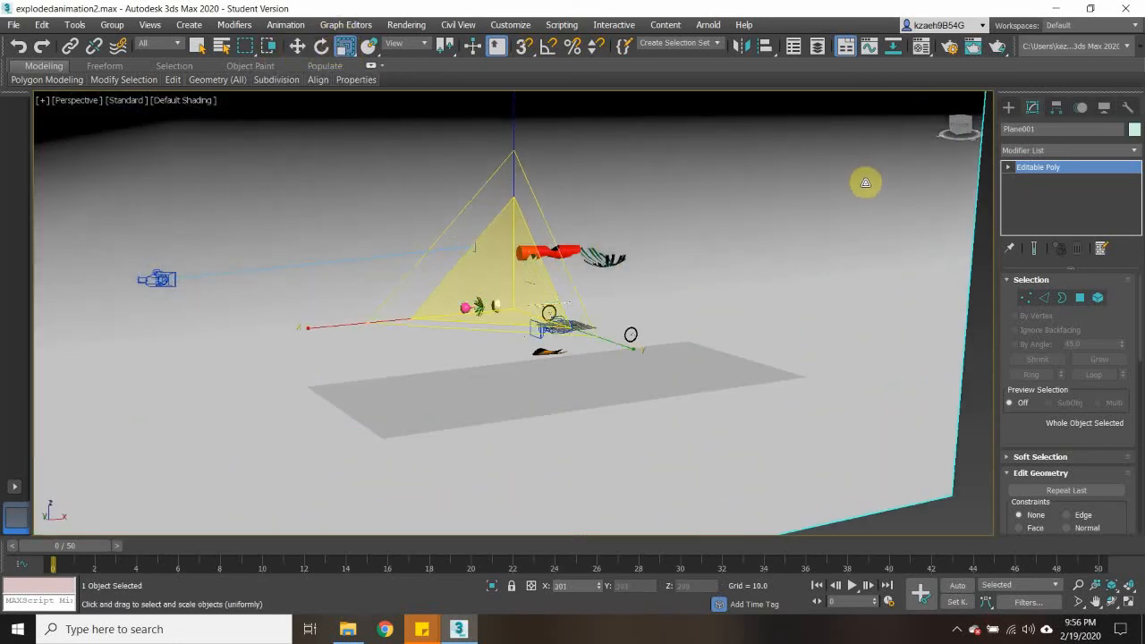
{"action": "left_click", "coordinate": [487, 390]}
{"action": "left_click", "coordinate": [530, 385]}
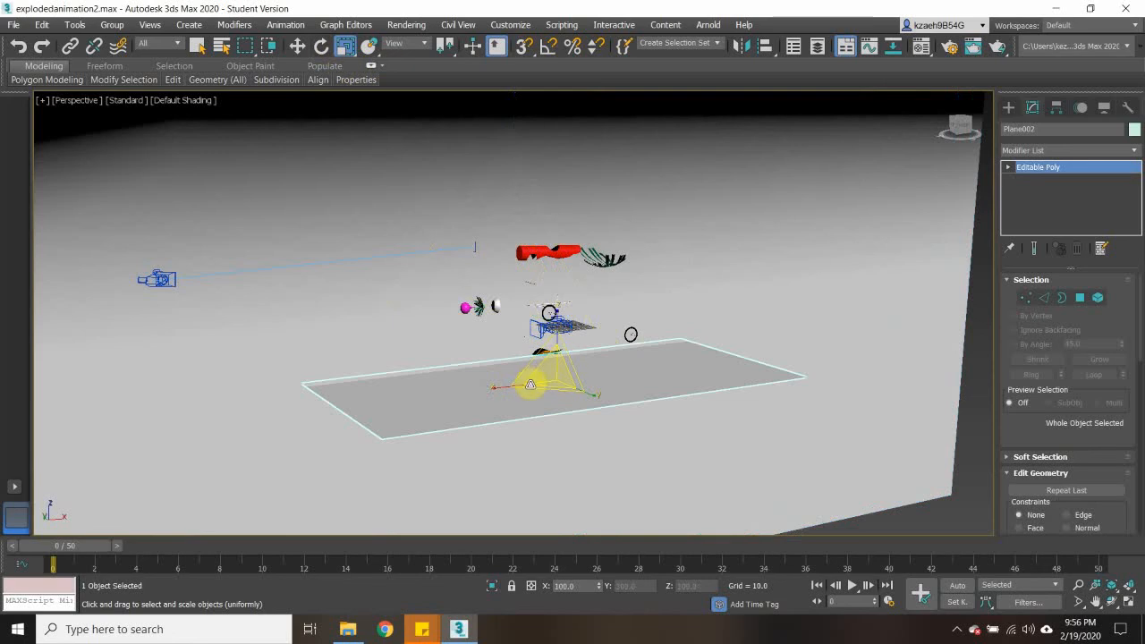
{"action": "left_click_drag", "start_coordinate": [548, 376], "coordinate": [994, 263]}
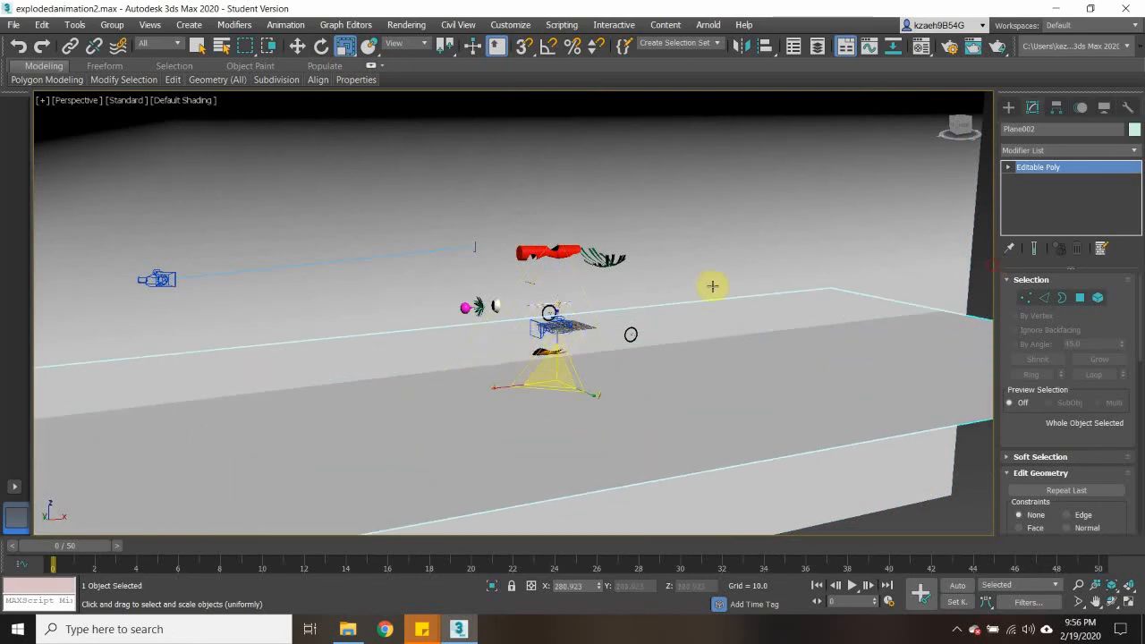
- Scrub the timeline from frame 0 to frame 44 to check the car's assembly against the enlarged planes
{"action": "scroll", "coordinate": [593, 266], "scroll_direction": "up", "scroll_amount": 3}
{"action": "middle_click_drag", "start_coordinate": [584, 272], "coordinate": [624, 284]}
{"action": "scroll", "coordinate": [634, 286], "scroll_direction": "down", "scroll_amount": 2}
{"action": "scroll", "coordinate": [631, 289], "scroll_direction": "up", "scroll_amount": 2}
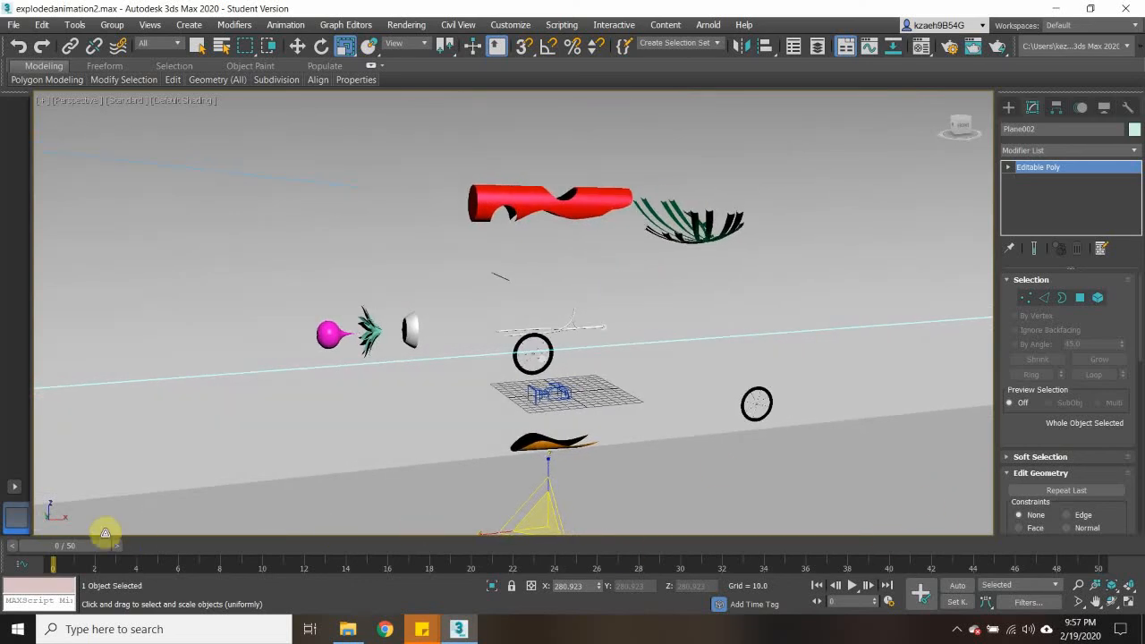
{"action": "left_click_drag", "start_coordinate": [105, 533], "coordinate": [966, 606]}
{"action": "key", "text": "r"}
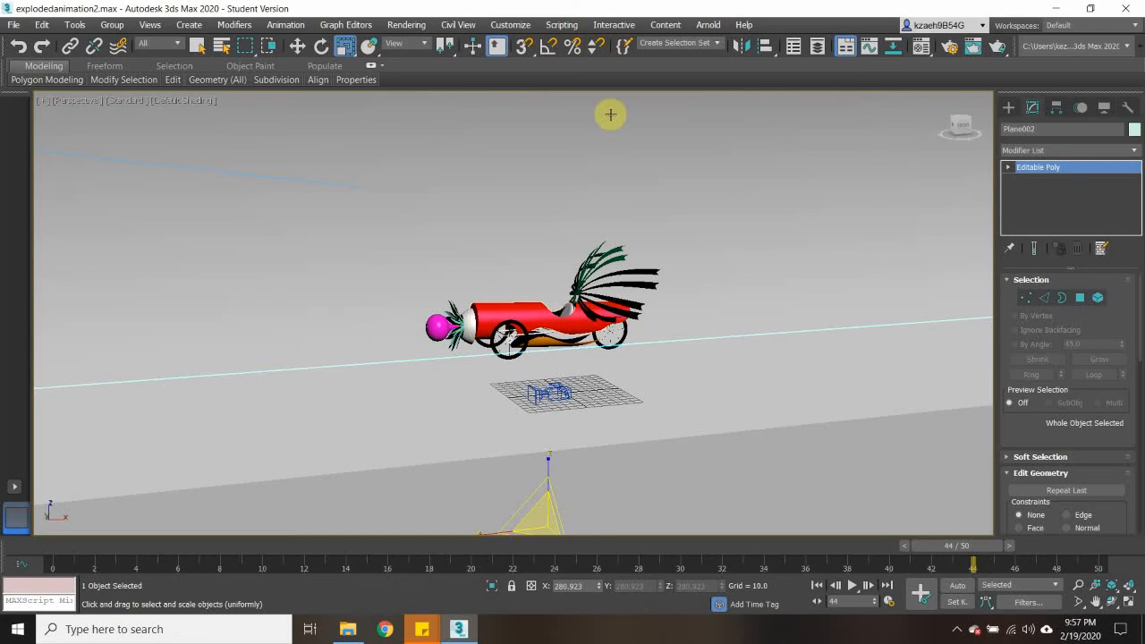
- Open the Render Setup dialog for the animation
{"action": "left_click", "coordinate": [406, 24]}
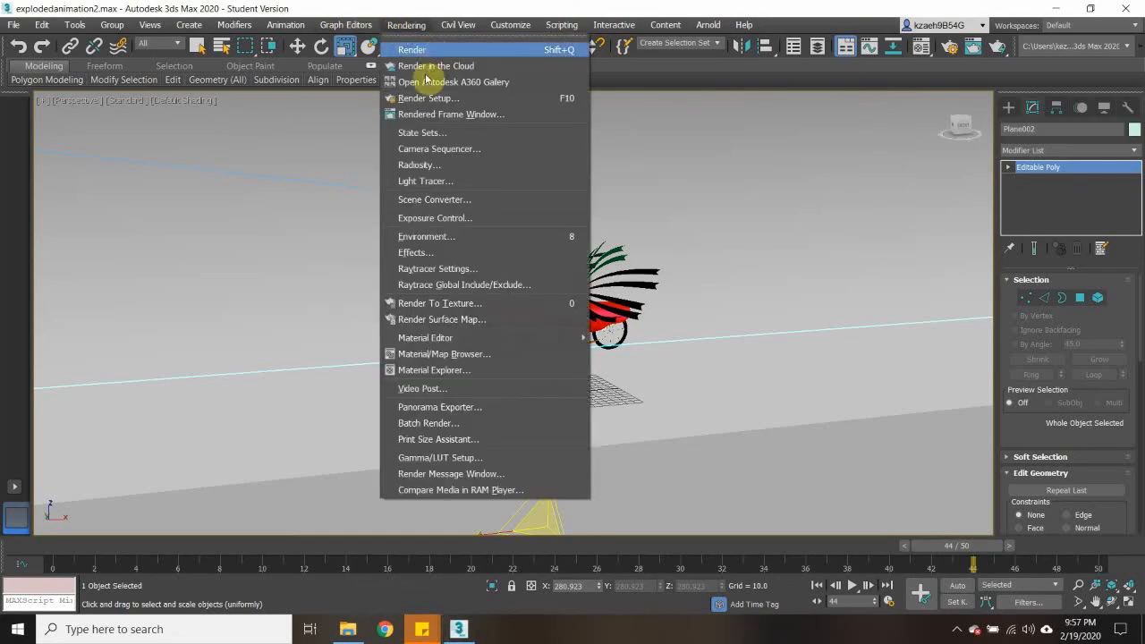
{"action": "left_click", "coordinate": [429, 97]}
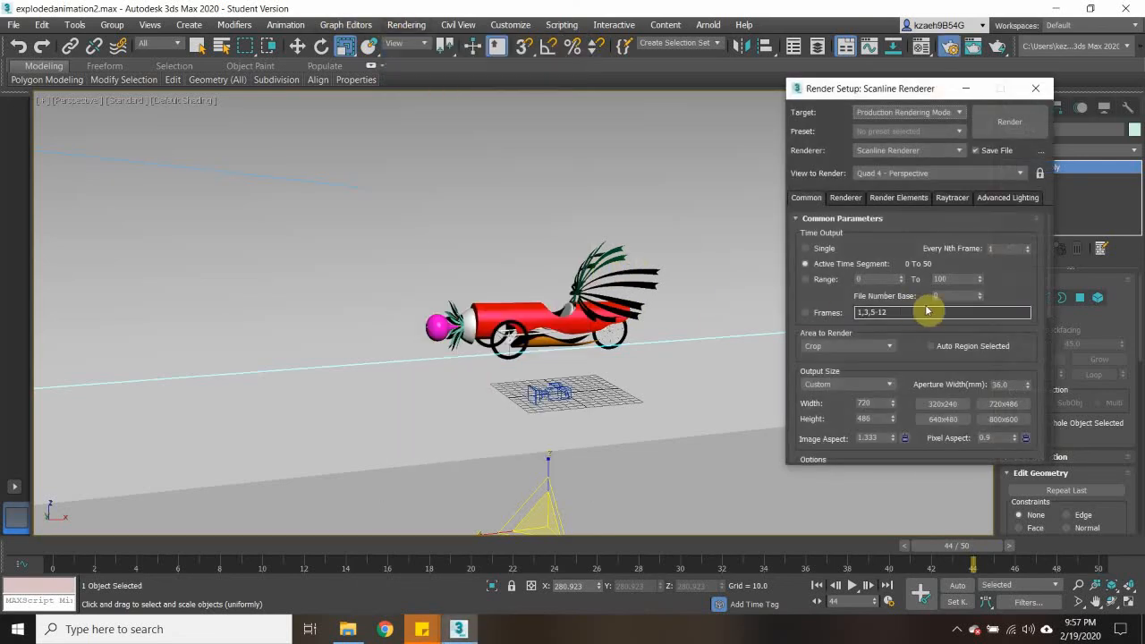
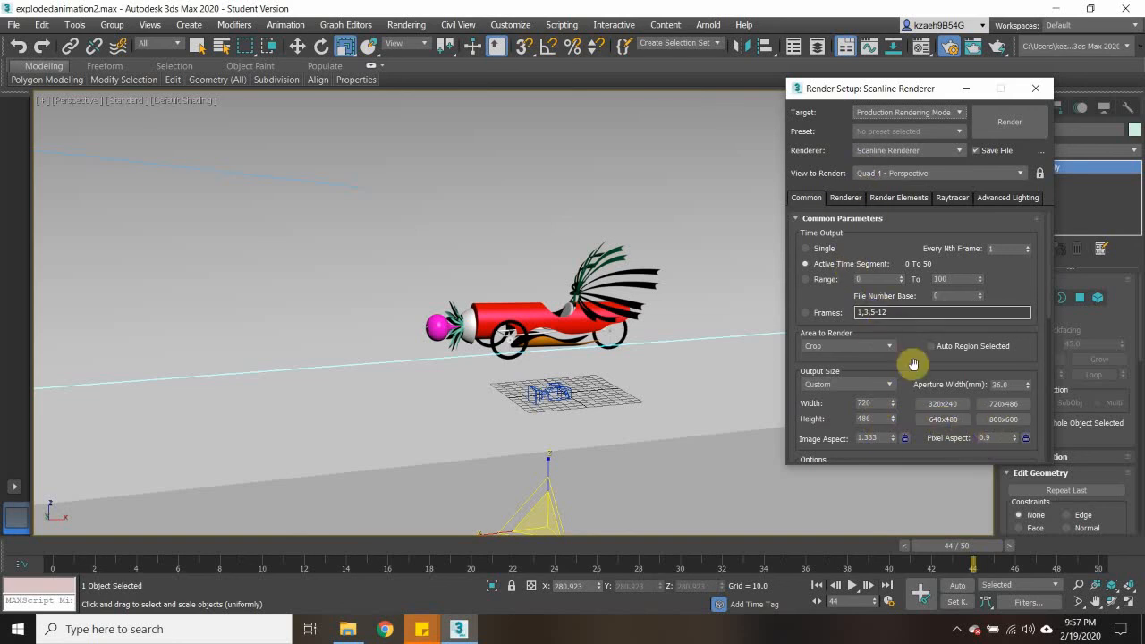
- Set the area to render to Crop and shrink the crop region around the car in the Perspective view
{"action": "left_click", "coordinate": [832, 347]}
{"action": "left_click", "coordinate": [812, 387]}
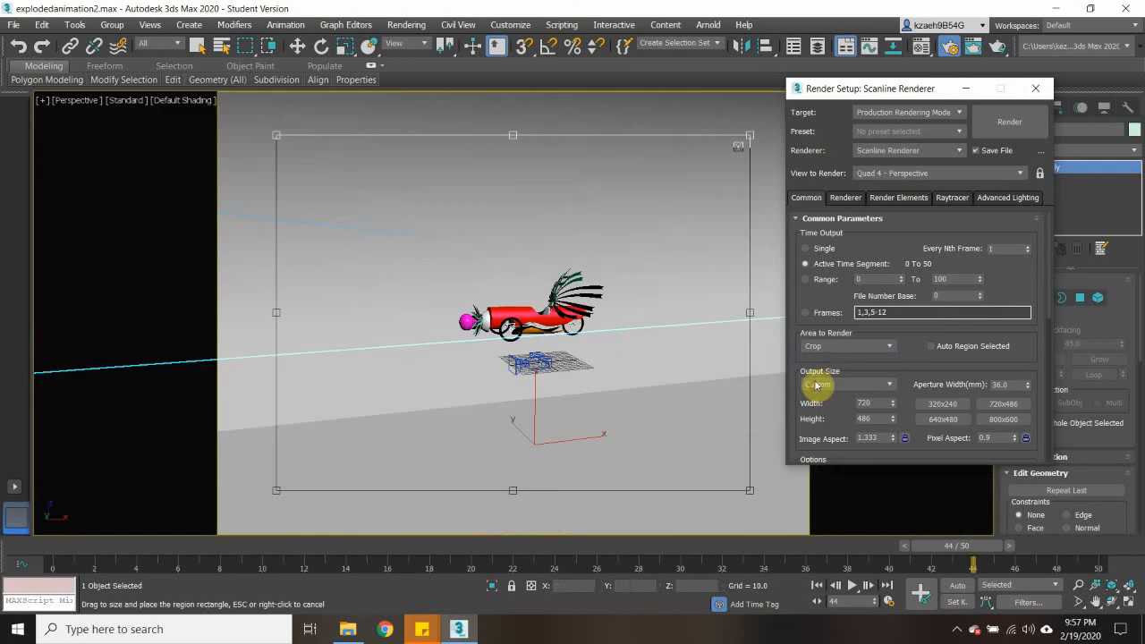
{"action": "left_click_drag", "start_coordinate": [749, 489], "coordinate": [693, 444]}
{"action": "left_click_drag", "start_coordinate": [276, 133], "coordinate": [357, 202]}
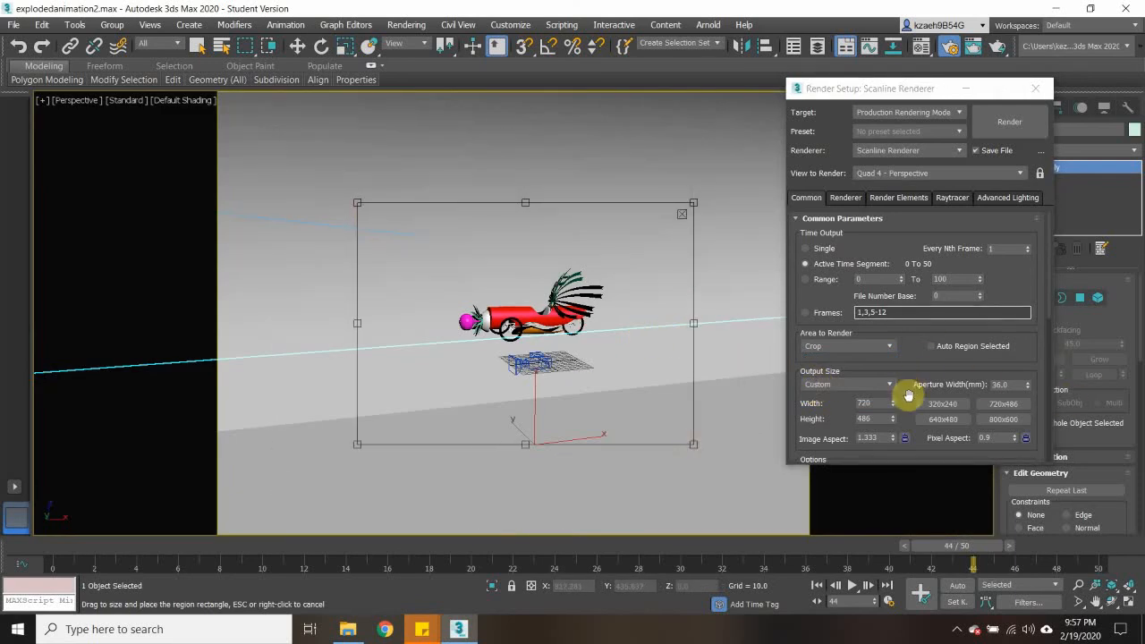
- Set the render output size to 1600 wide by 1200 high
{"action": "left_click", "coordinate": [907, 401]}
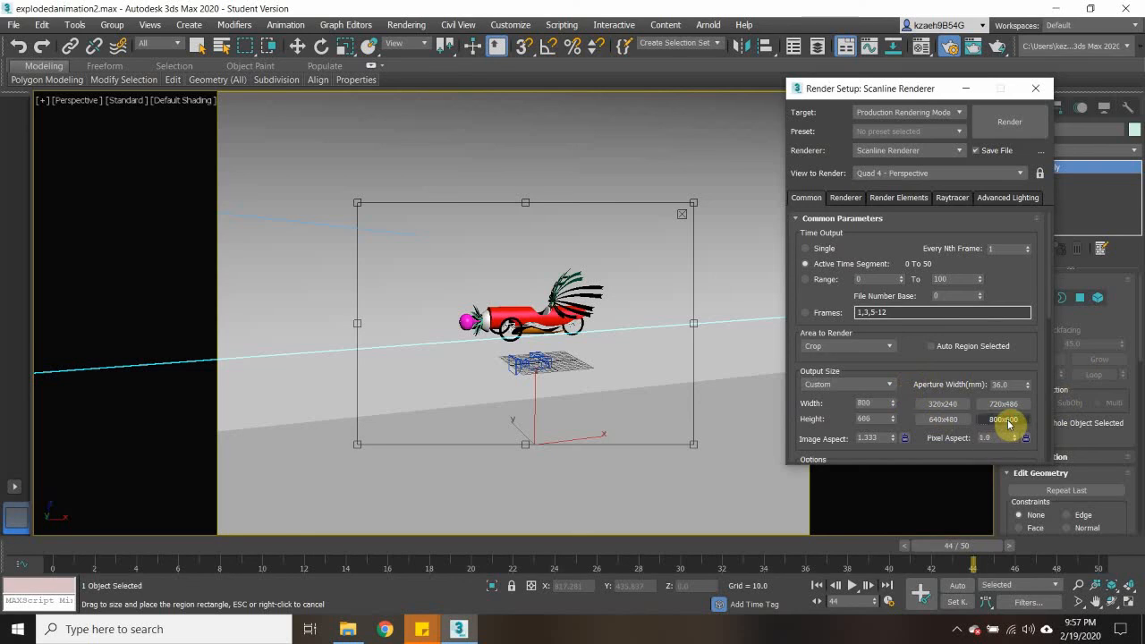
{"action": "left_click", "coordinate": [1006, 420]}
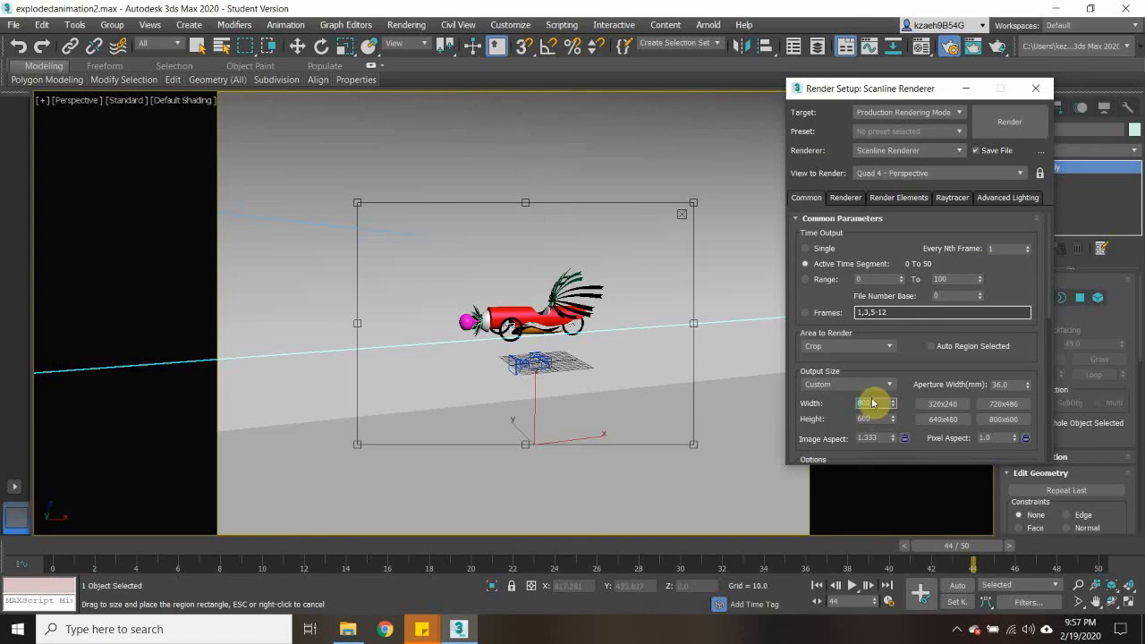
{"action": "key", "text": "Return"}
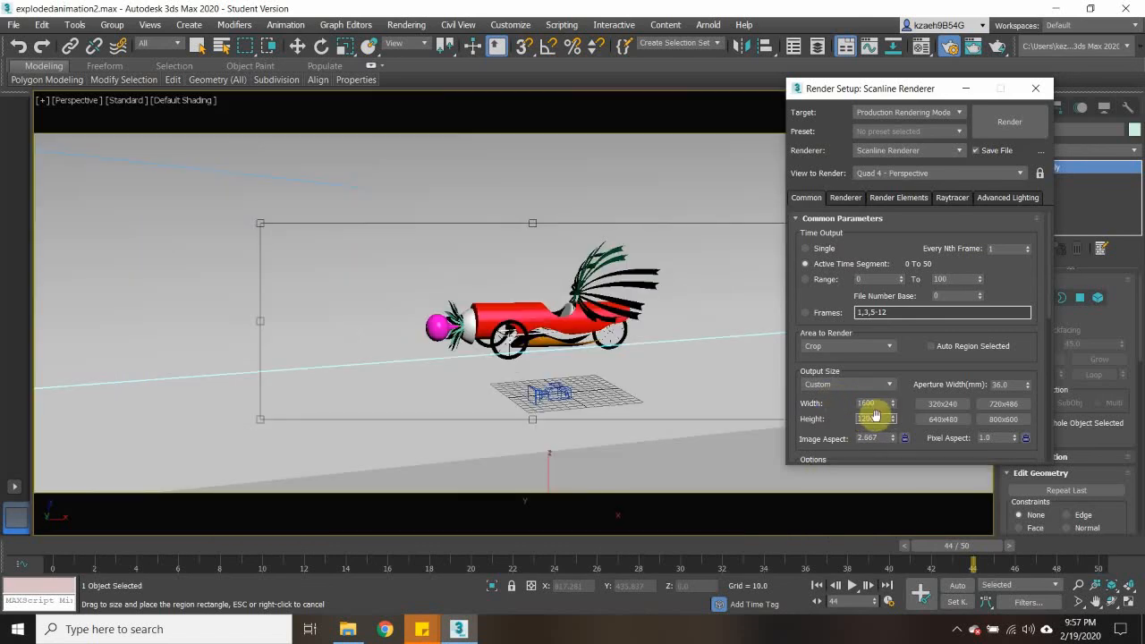
{"action": "key", "text": "Return"}
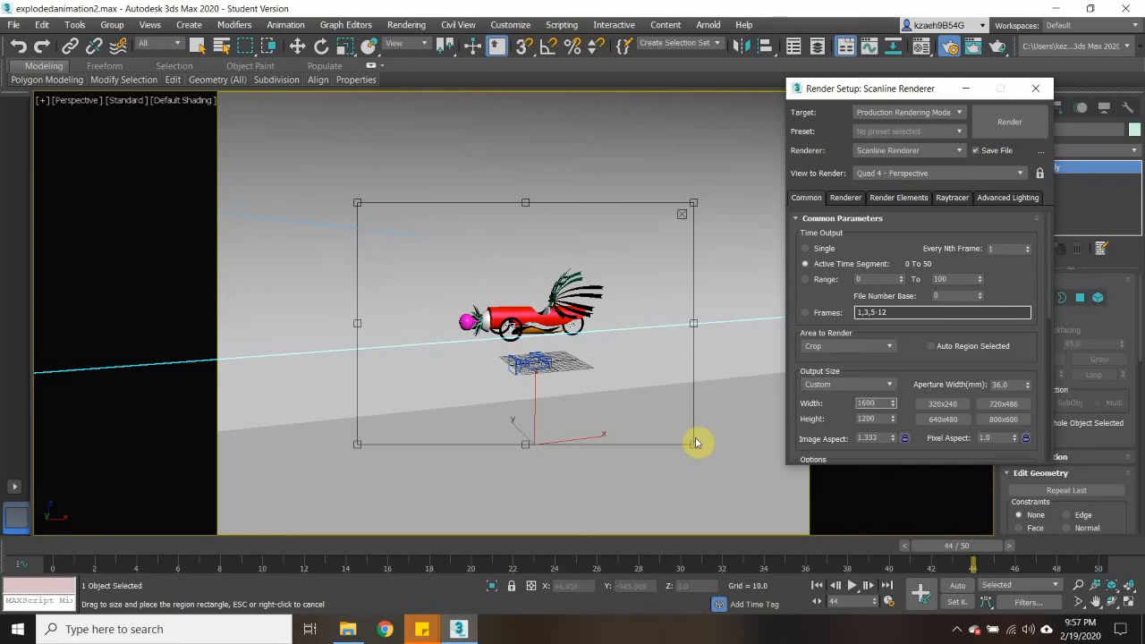
- Tighten the crop region further around the car and render the active time segment, overwriting testexplosion.avi
{"action": "left_click_drag", "start_coordinate": [693, 442], "coordinate": [677, 430]}
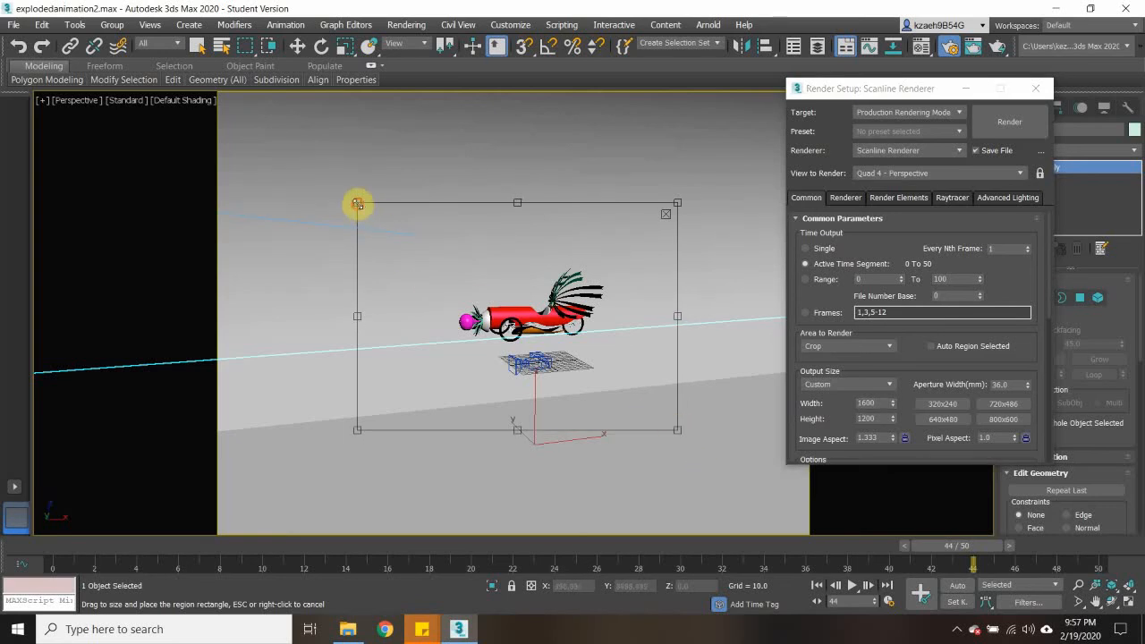
{"action": "left_click_drag", "start_coordinate": [357, 203], "coordinate": [378, 220]}
{"action": "left_click_drag", "start_coordinate": [678, 430], "coordinate": [677, 429]}
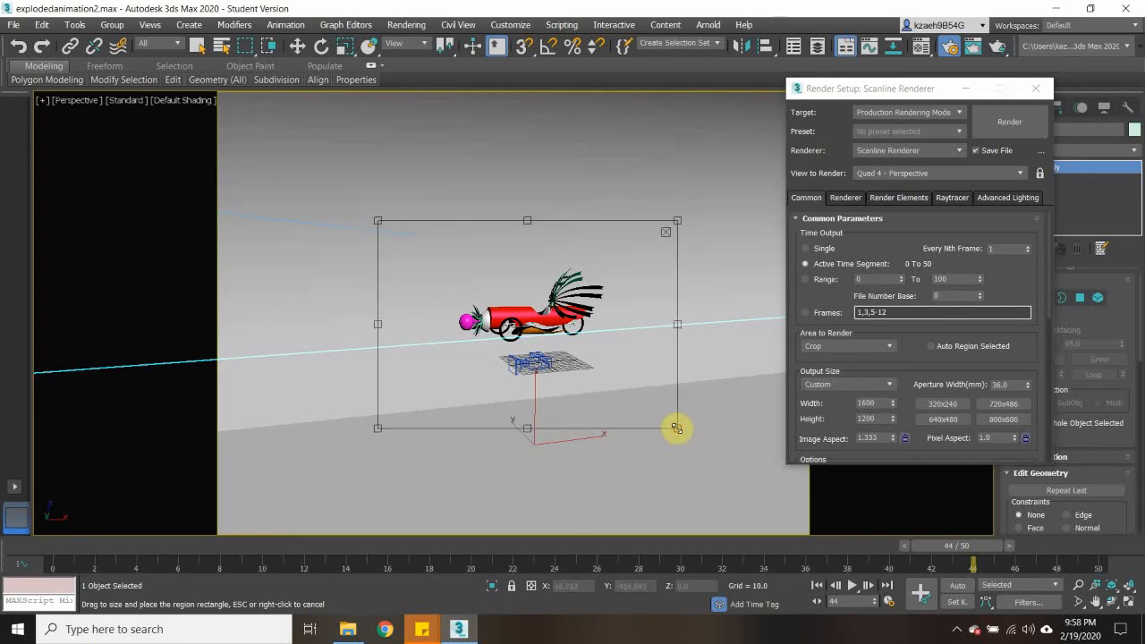
{"action": "left_click", "coordinate": [1007, 126]}
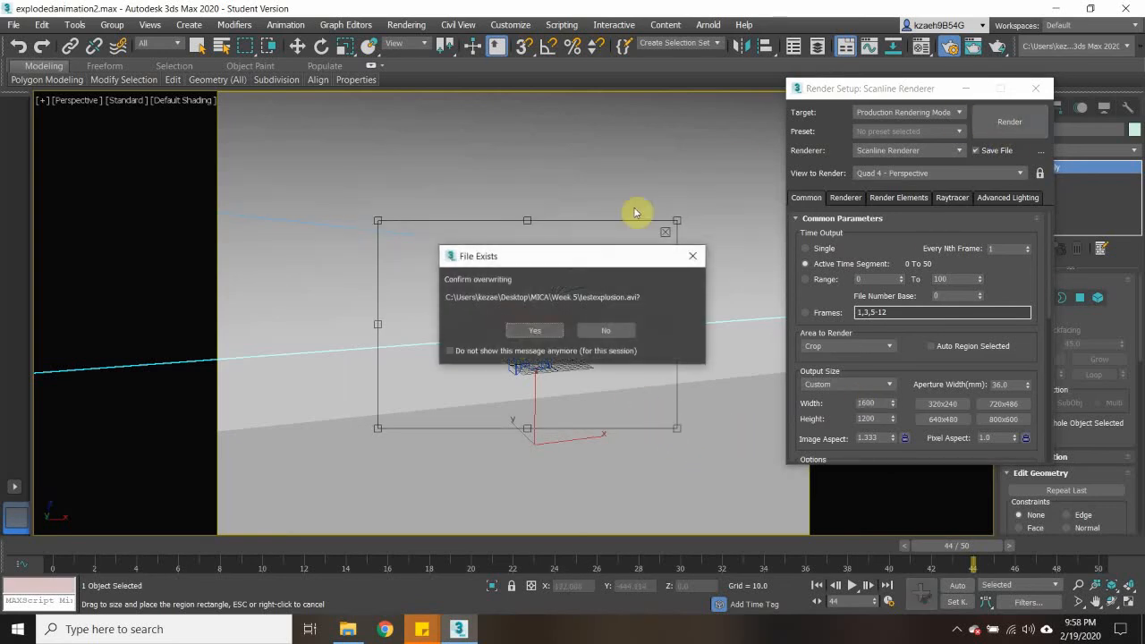
{"action": "left_click", "coordinate": [536, 330]}
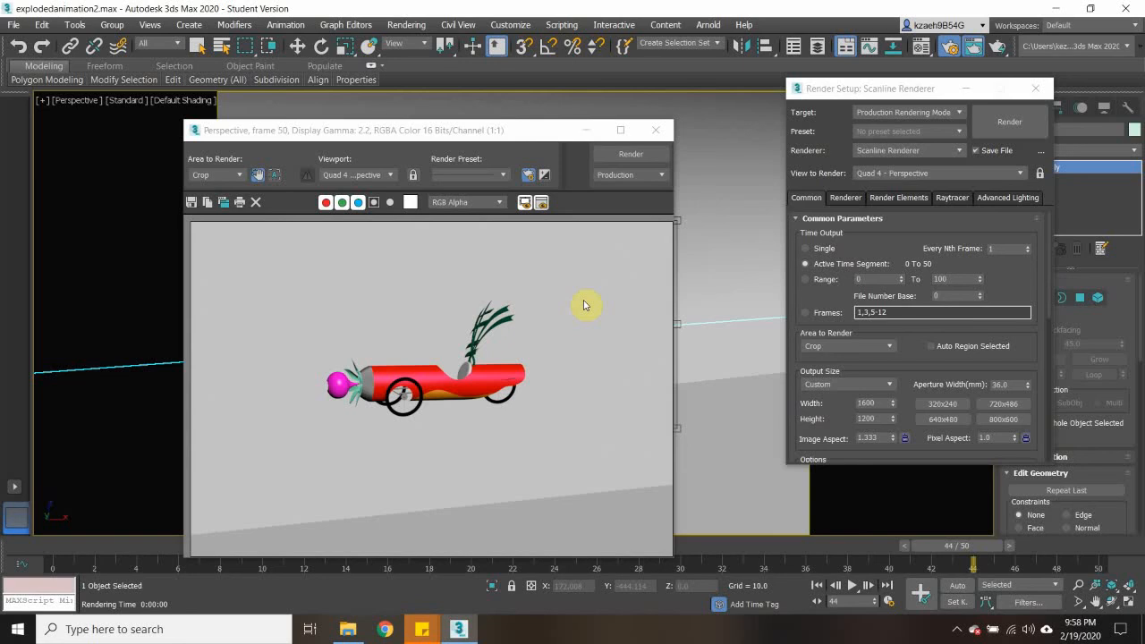
- Switch to File Explorer, play the testexplosion video from the Week 5 folder, and close it
{"action": "left_click", "coordinate": [349, 629]}
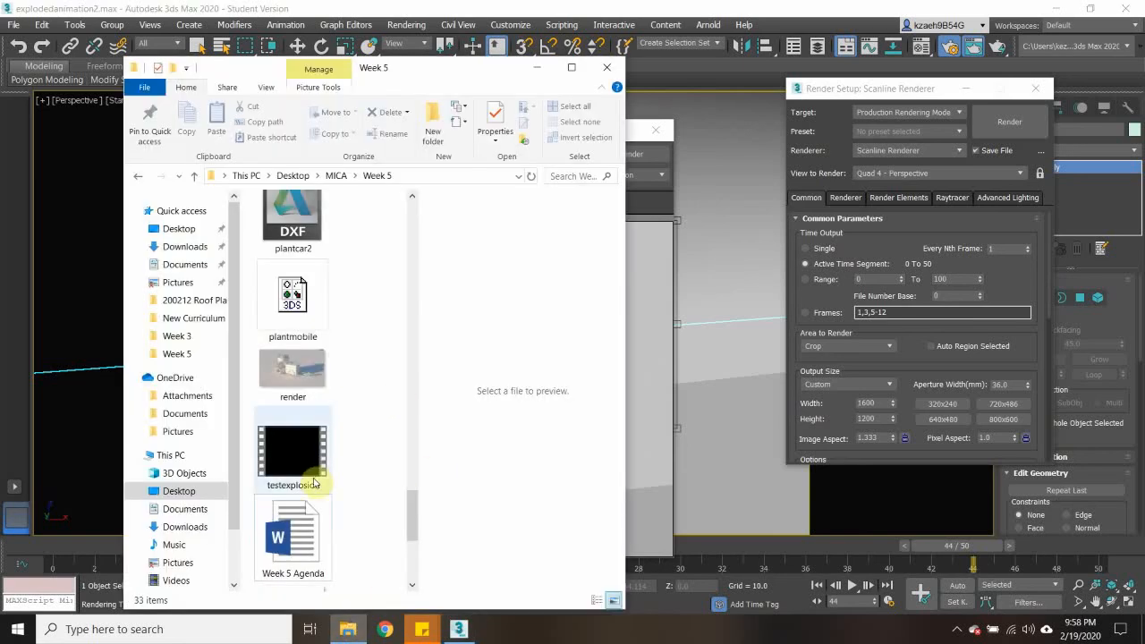
{"action": "double_click", "coordinate": [309, 457]}
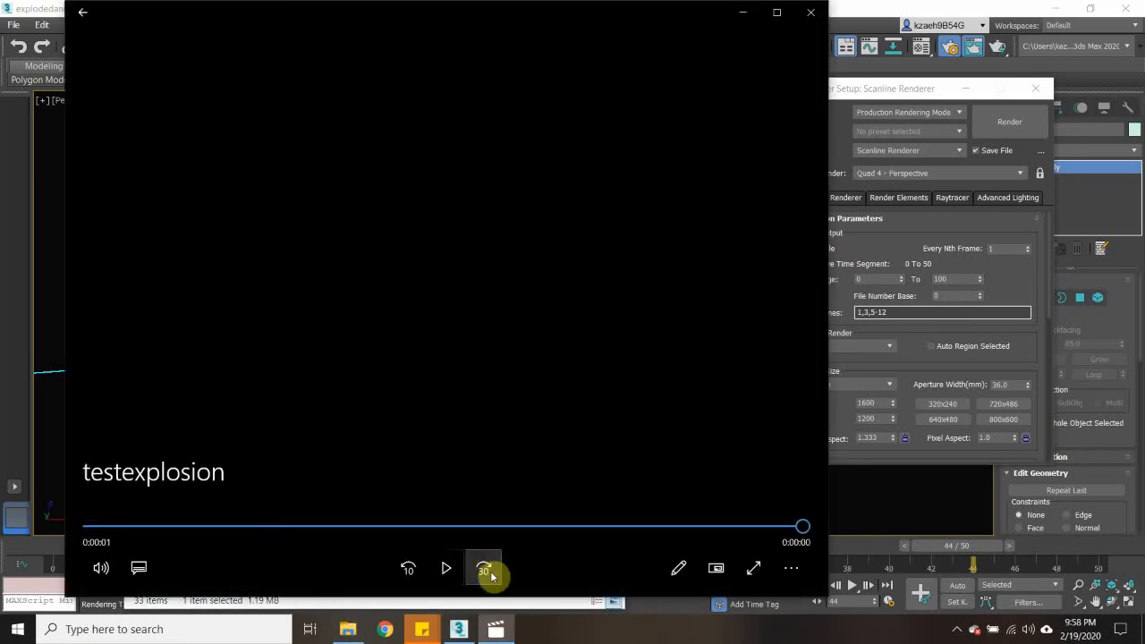
{"action": "left_click", "coordinate": [452, 568]}
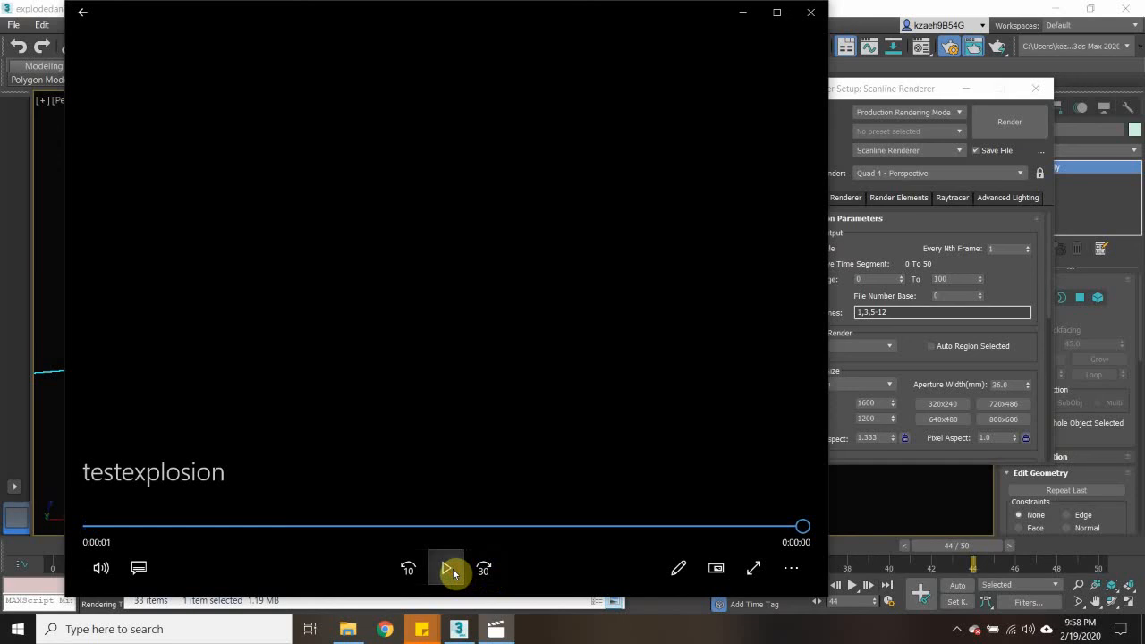
{"action": "left_click", "coordinate": [811, 12]}
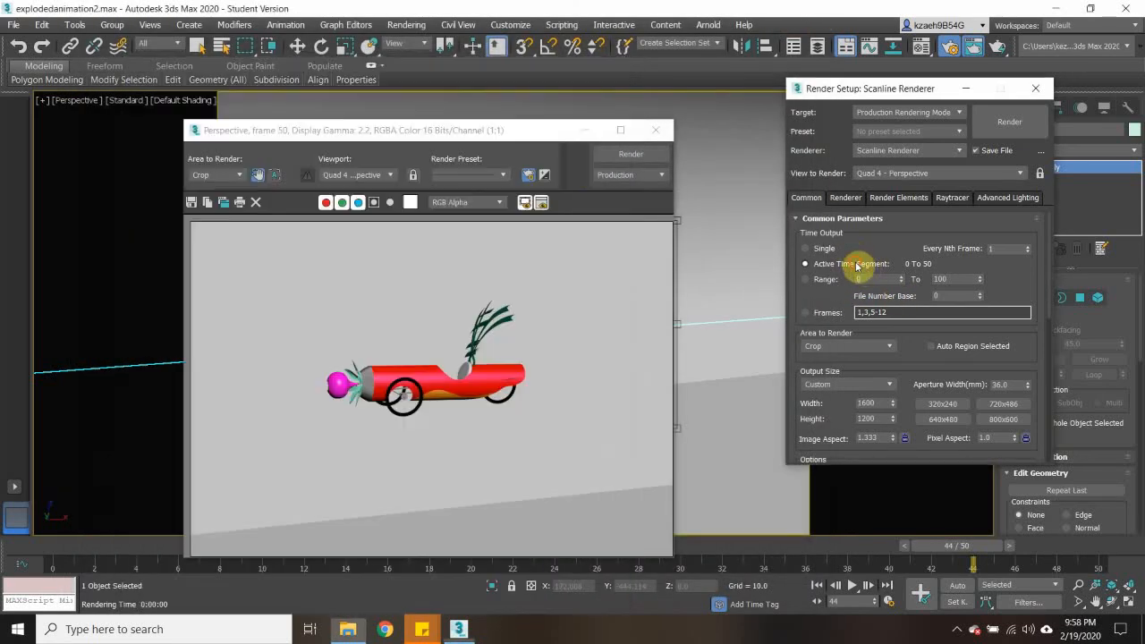
{"action": "left_click", "coordinate": [855, 264]}
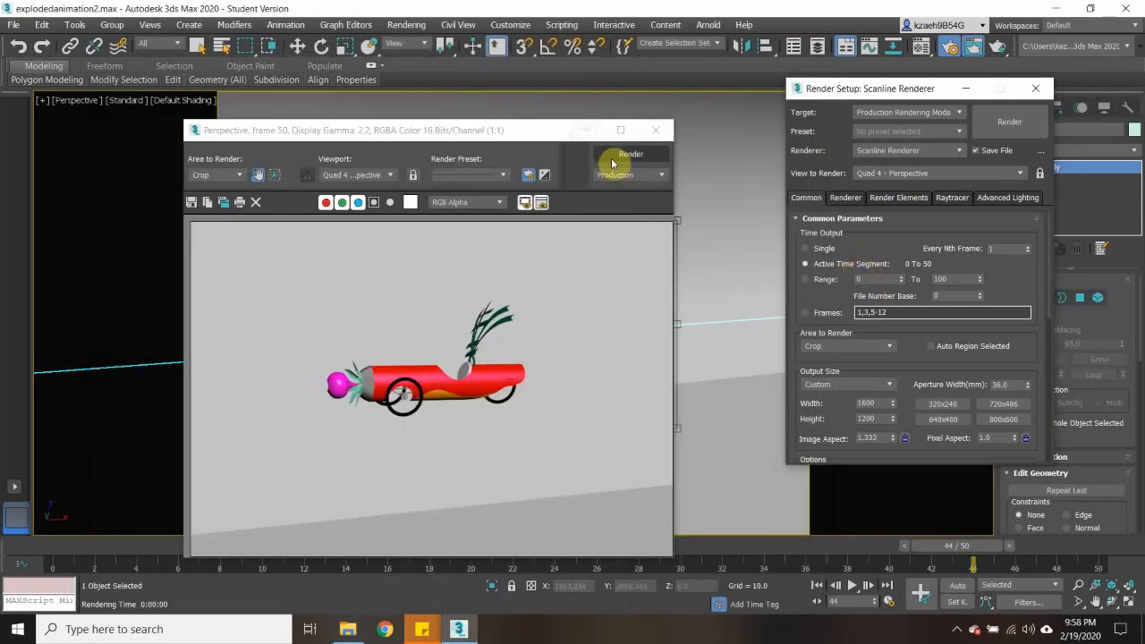
- Look through the Week 5 folder for the rendered output and play testexplosion once more
{"action": "left_click", "coordinate": [344, 630]}
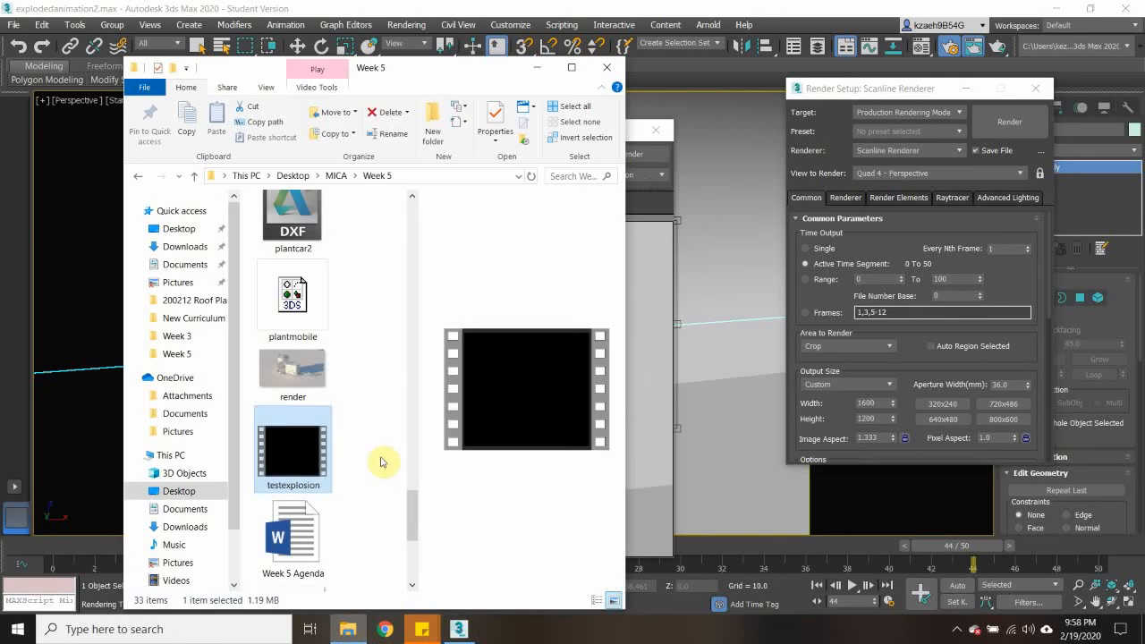
{"action": "left_click", "coordinate": [403, 504]}
{"action": "left_click_drag", "start_coordinate": [408, 511], "coordinate": [396, 572]}
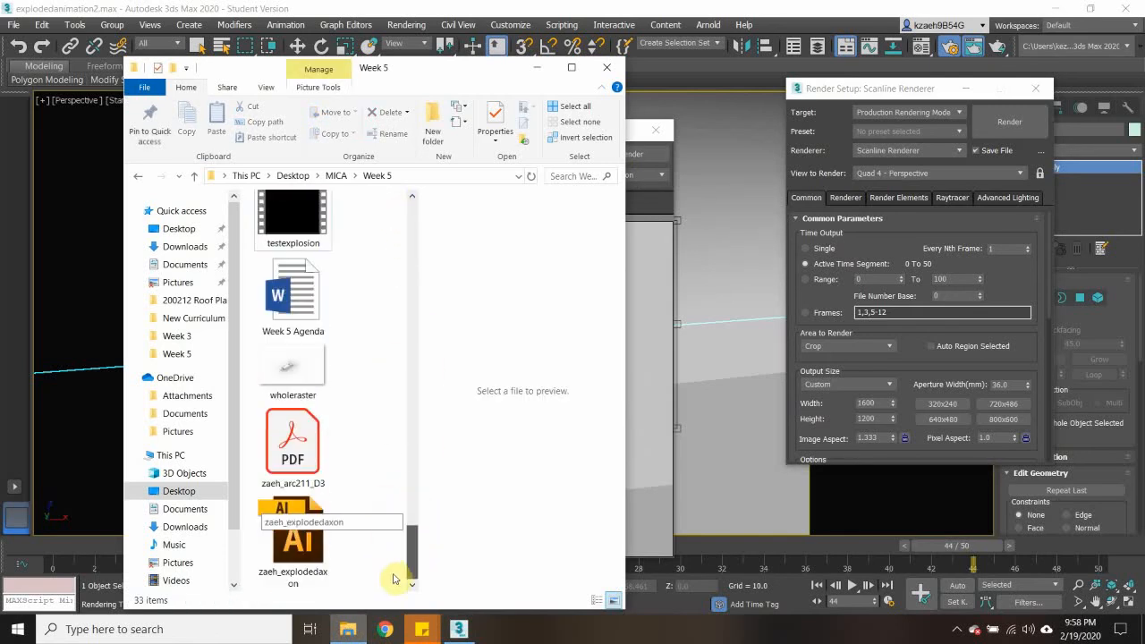
{"action": "left_click", "coordinate": [293, 240]}
{"action": "key", "text": "Return"}
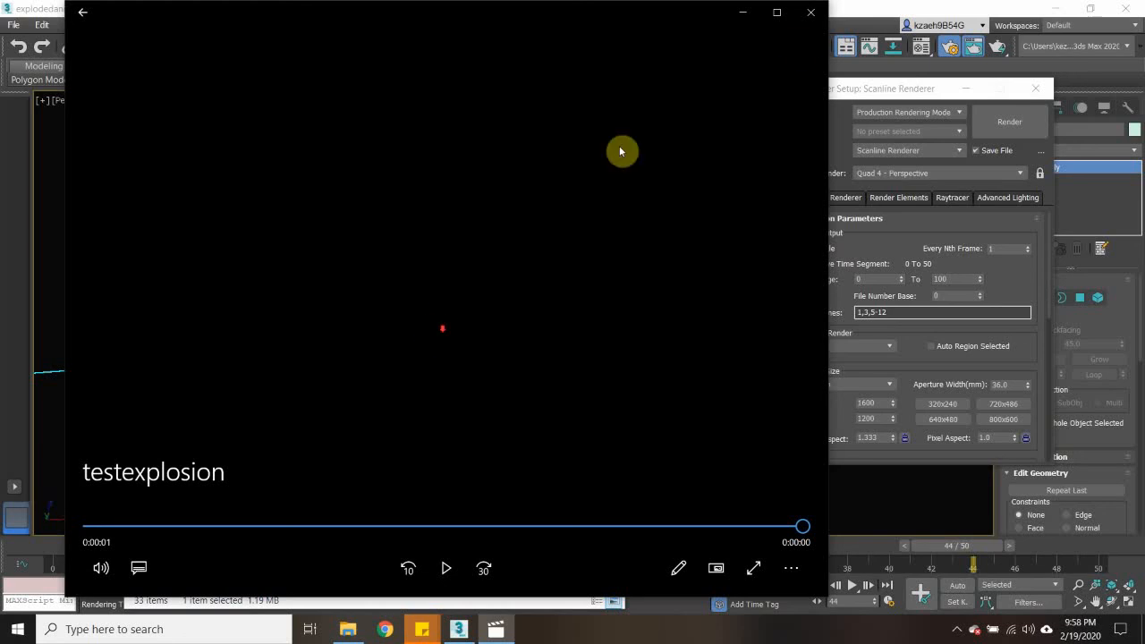
{"action": "left_click", "coordinate": [810, 12]}
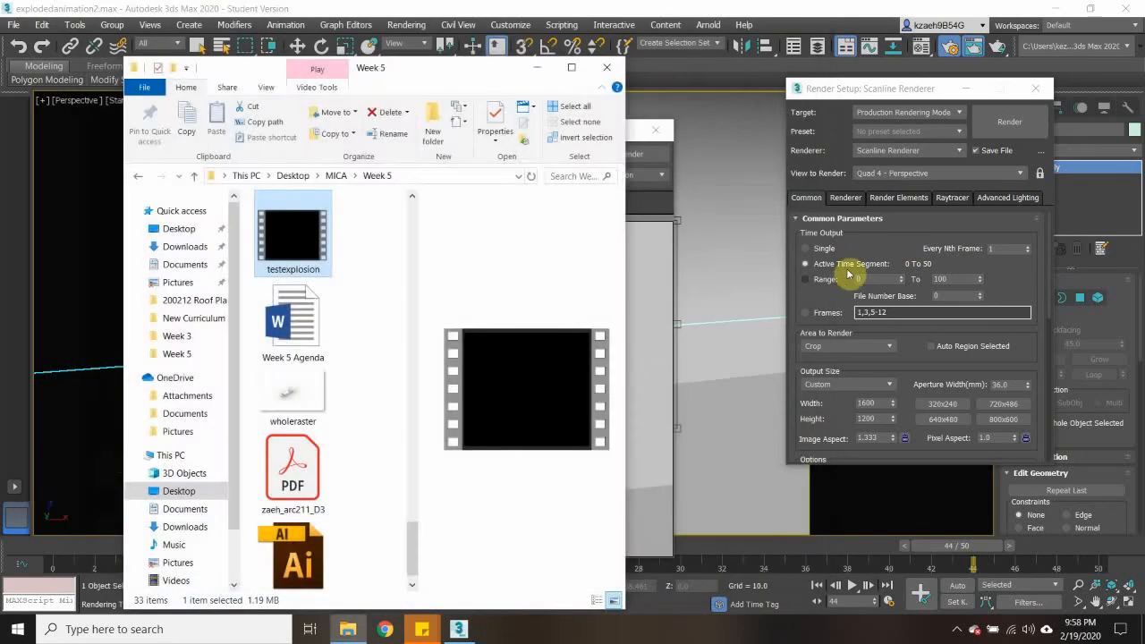
- Switch back to 3ds Max, close the rendered frame window and return the timeline to frame 0
{"action": "left_click", "coordinate": [859, 235]}
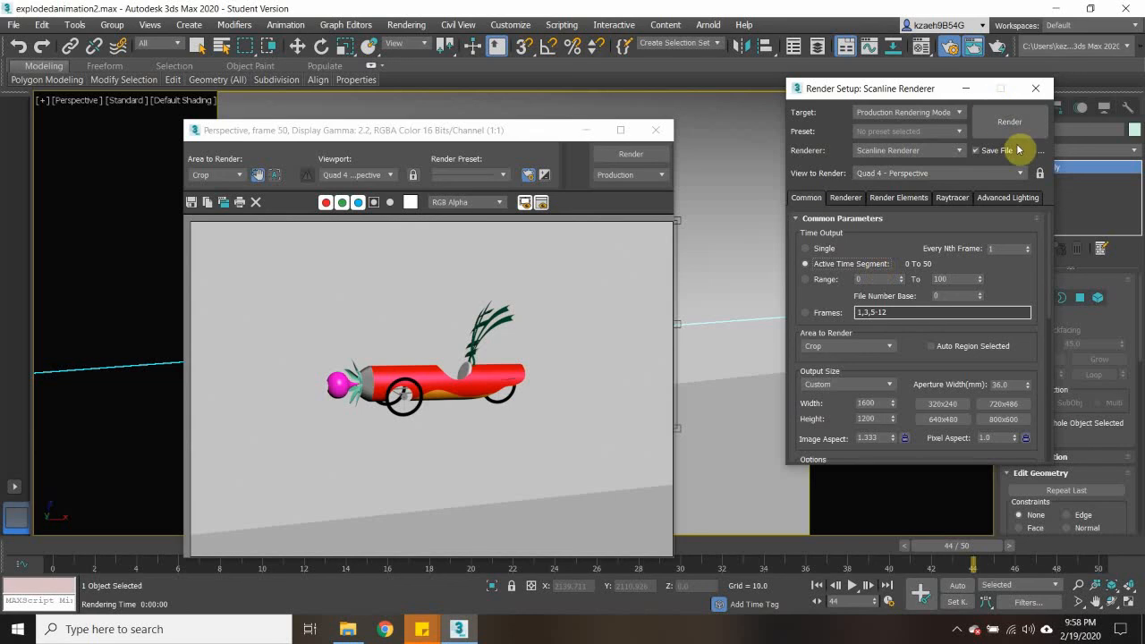
{"action": "left_click", "coordinate": [655, 131]}
{"action": "mouse_move", "coordinate": [939, 558]}
{"action": "left_mouse_down"}
{"action": "mouse_move", "coordinate": [18, 493]}
{"action": "mouse_move", "coordinate": [1138, 543]}
{"action": "mouse_move", "coordinate": [148, 529]}
{"action": "mouse_move", "coordinate": [10, 493]}
{"action": "left_mouse_up"}
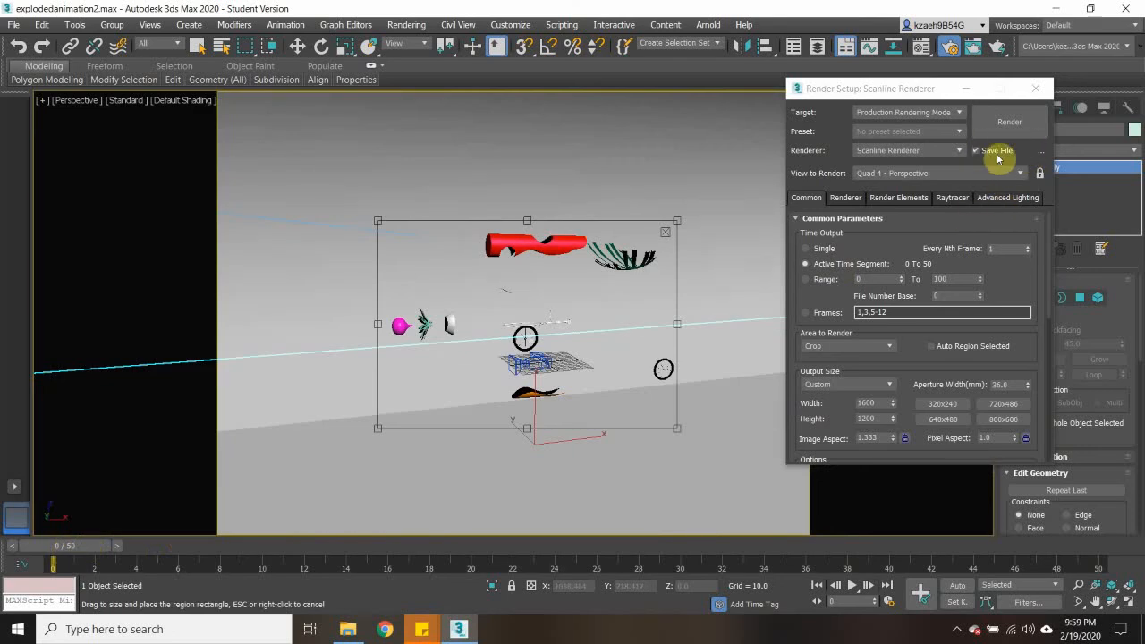
- Change the render output file to newtestexplosion.avi in the Week 5 folder and render the animation
{"action": "left_click_drag", "start_coordinate": [1050, 244], "coordinate": [1050, 388]}
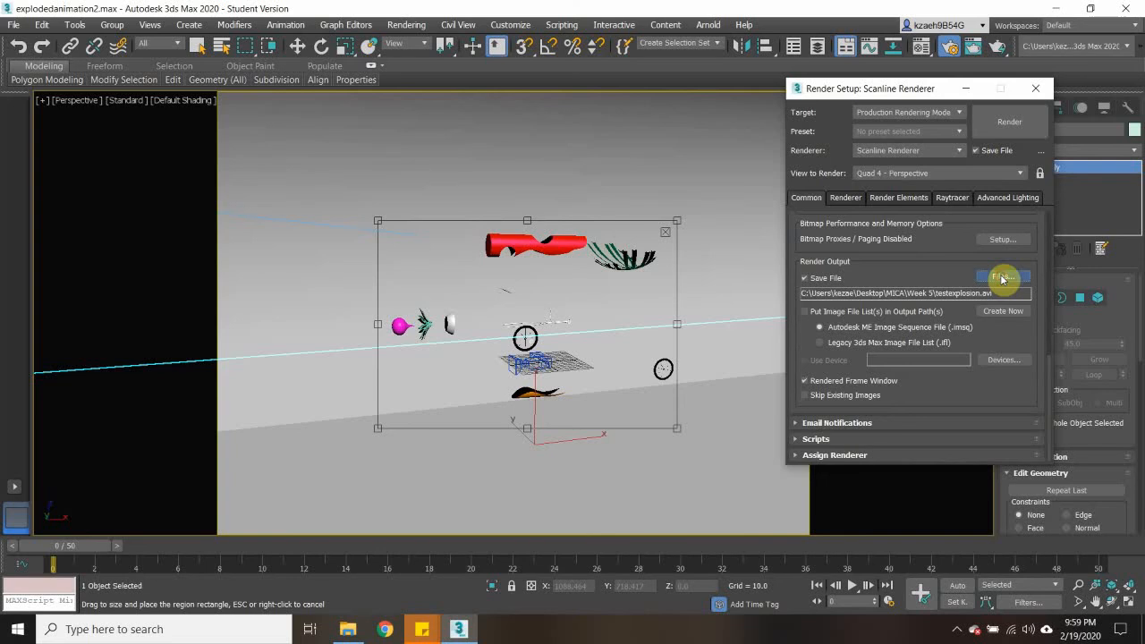
{"action": "left_click", "coordinate": [1002, 278]}
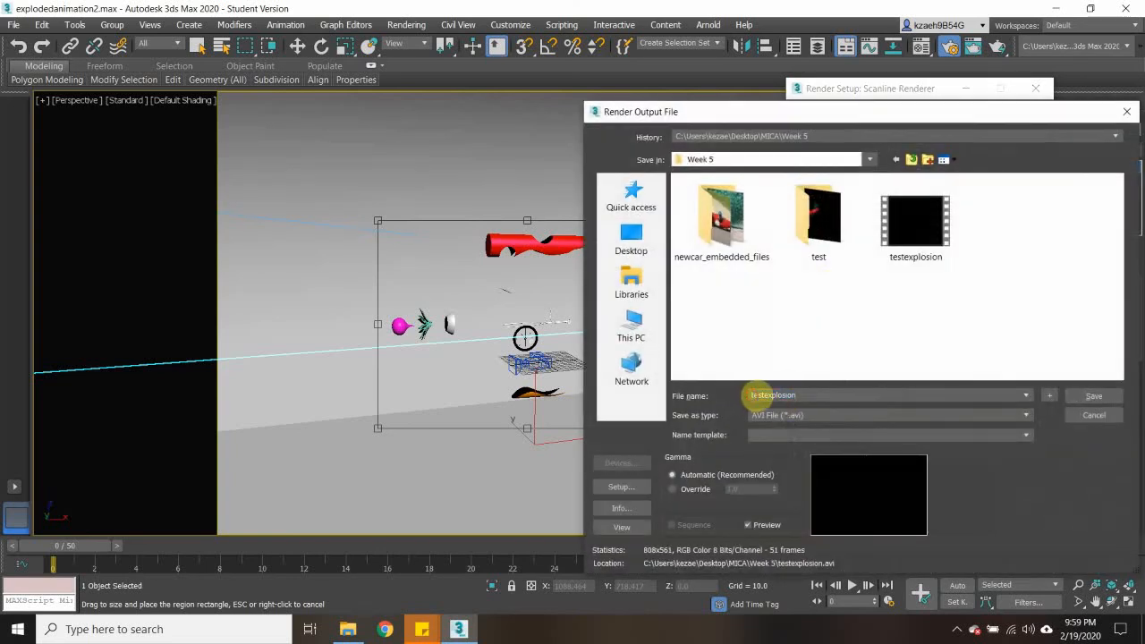
{"action": "double_click", "coordinate": [754, 395]}
{"action": "type", "text": "n"}
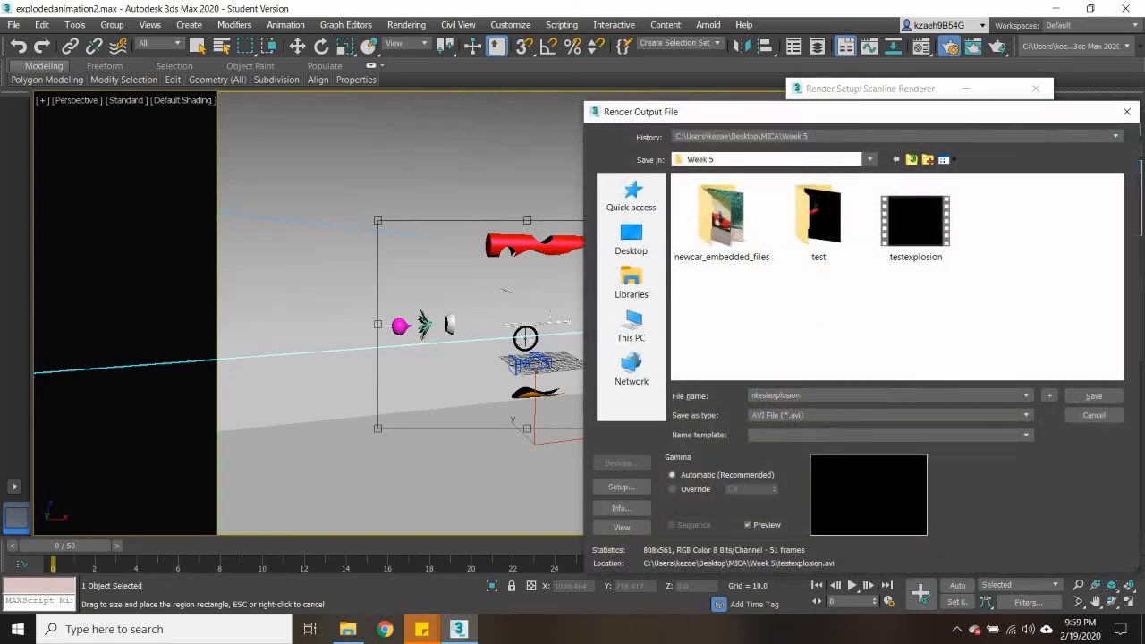
{"action": "type", "text": "ew"}
{"action": "left_click", "coordinate": [1074, 399]}
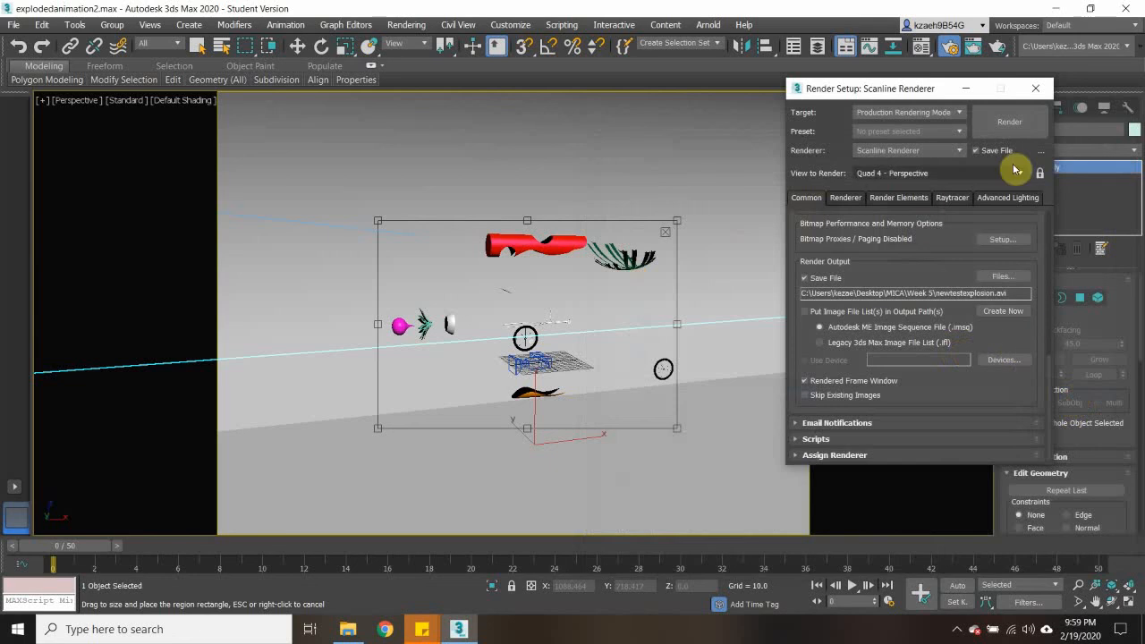
{"action": "left_click", "coordinate": [1009, 121]}
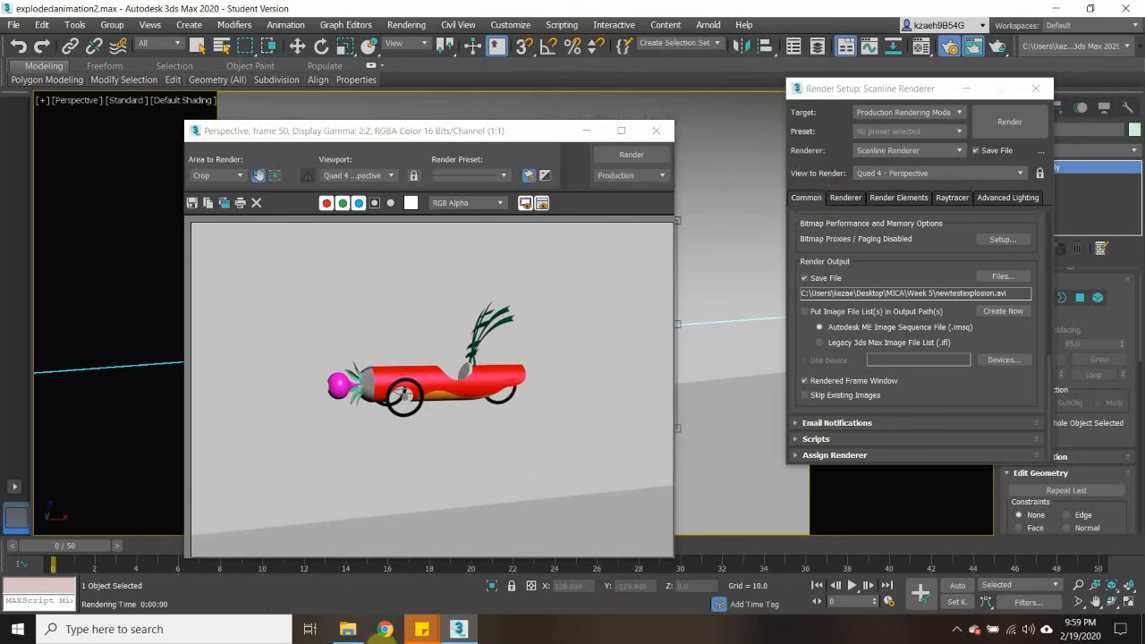
- Review the newtestexplosion video from the Week 5 folder, then close the player and folder and return to 3ds Max
{"action": "left_click", "coordinate": [347, 631]}
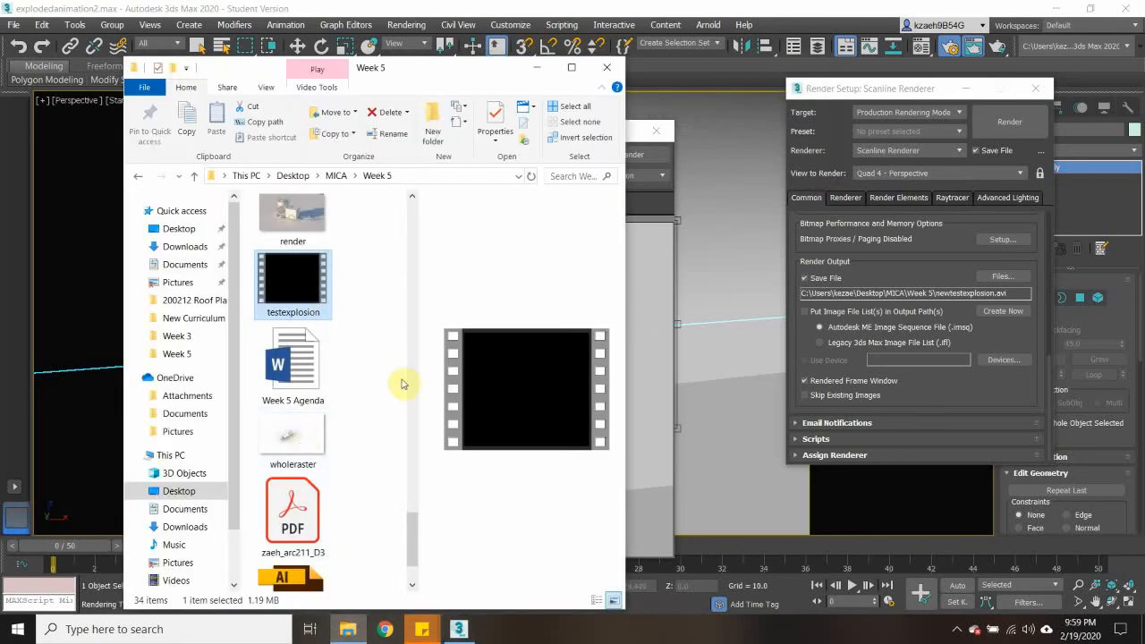
{"action": "left_click_drag", "start_coordinate": [412, 538], "coordinate": [420, 474]}
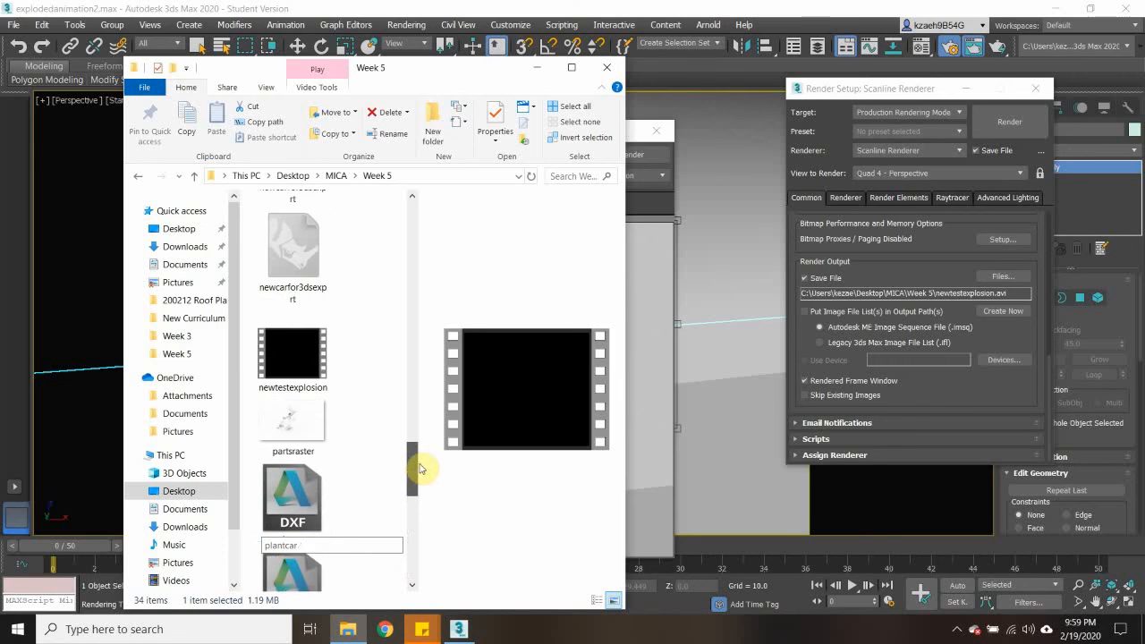
{"action": "left_click", "coordinate": [318, 385]}
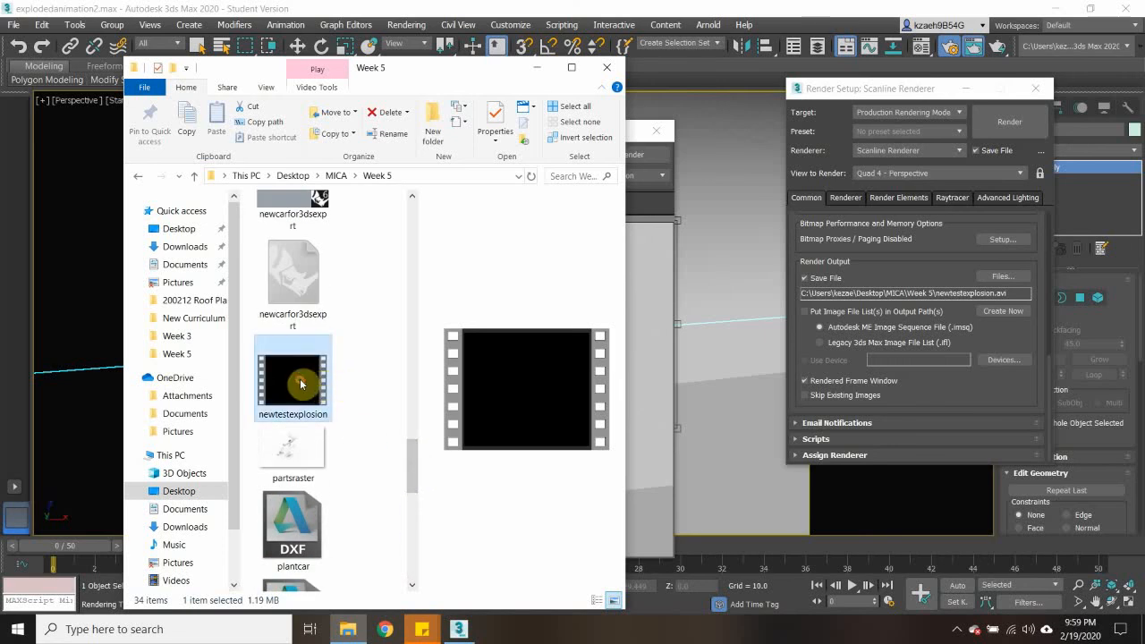
{"action": "double_click", "coordinate": [299, 385]}
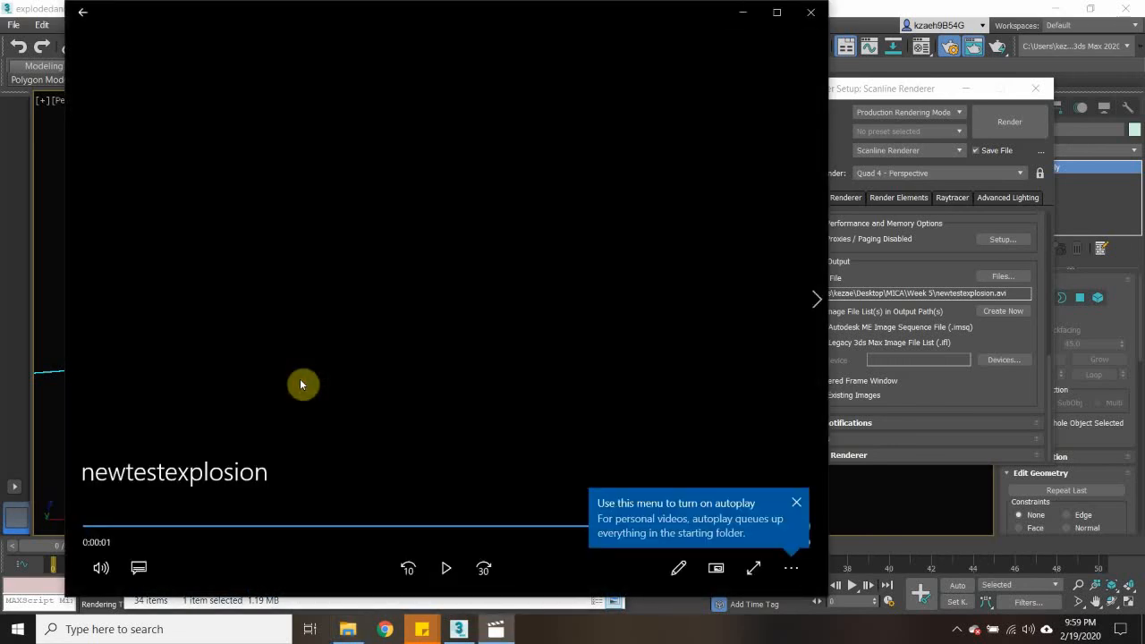
{"action": "left_click", "coordinate": [795, 504]}
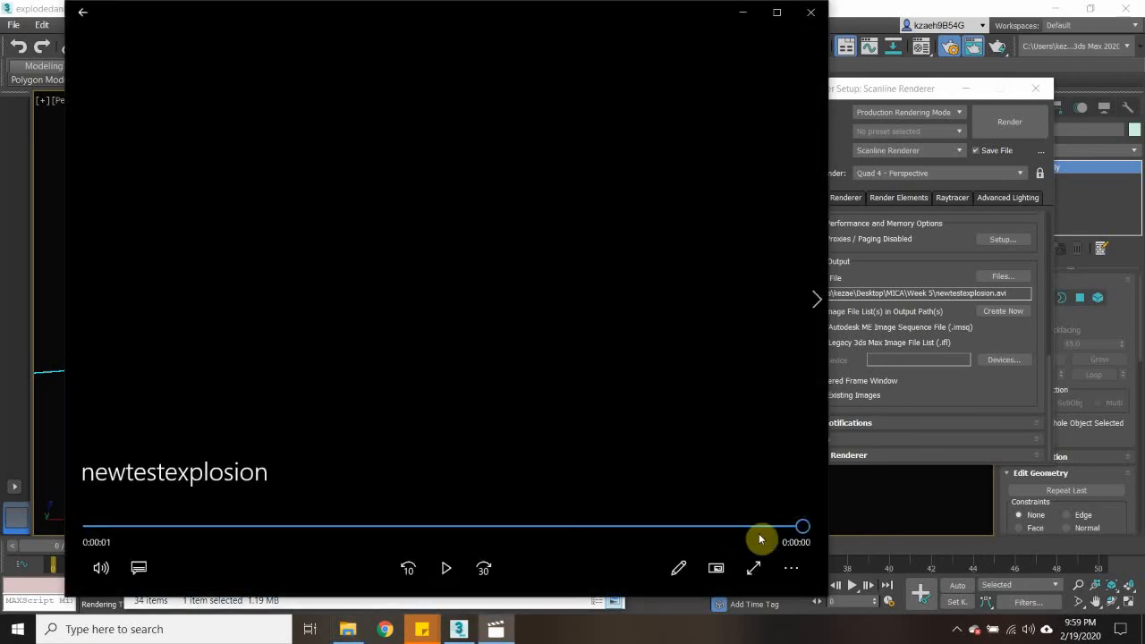
{"action": "left_click_drag", "start_coordinate": [803, 530], "coordinate": [303, 531]}
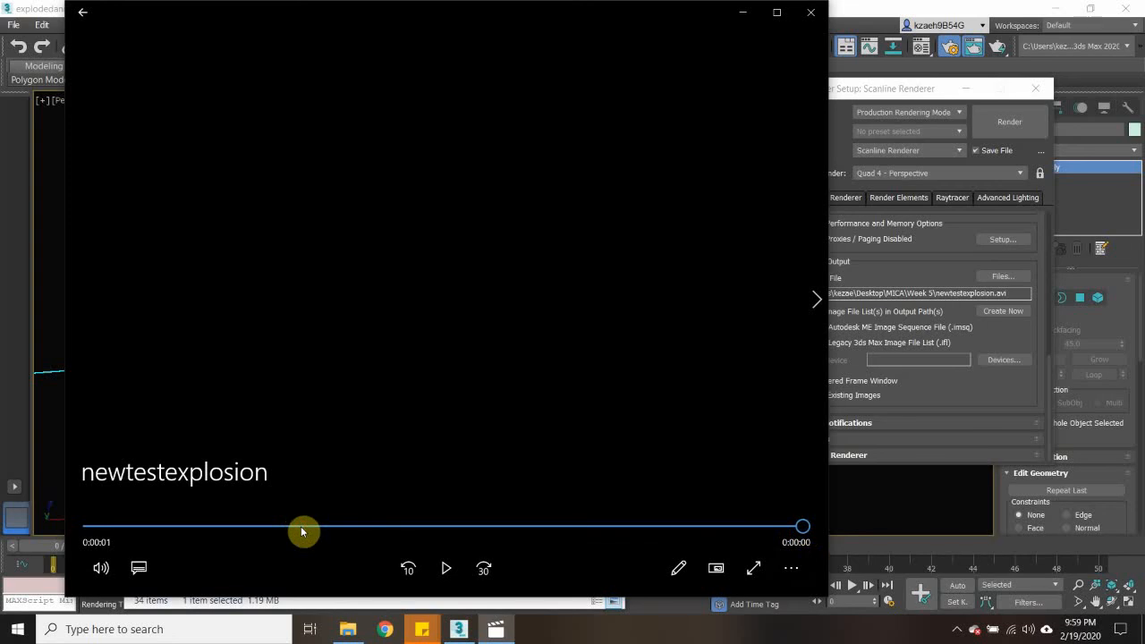
{"action": "left_click", "coordinate": [811, 12]}
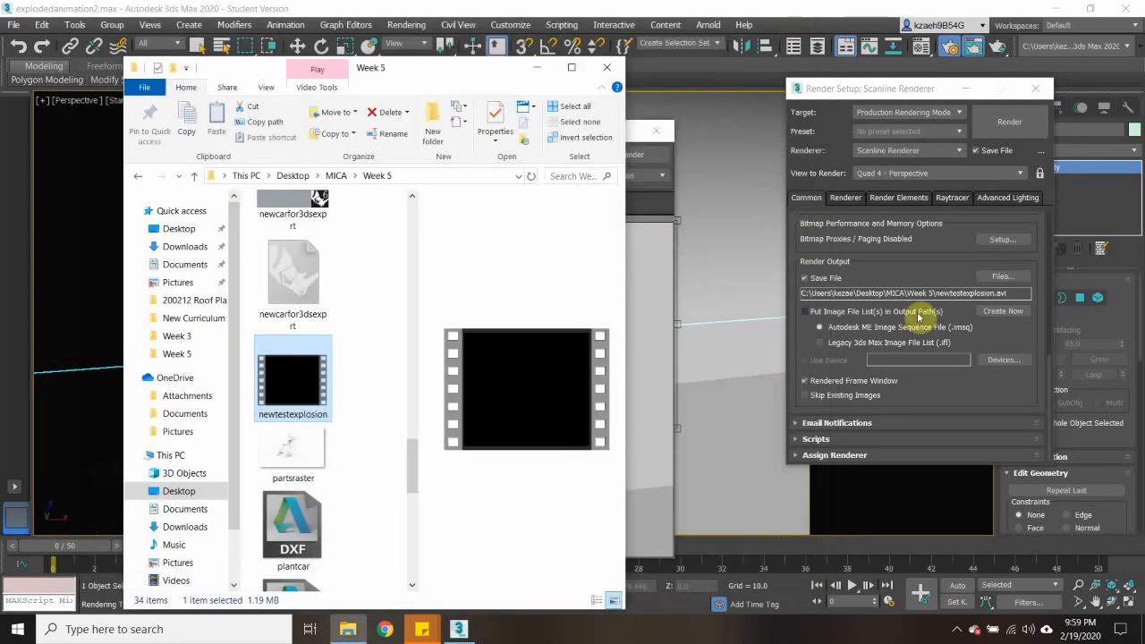
{"action": "left_click", "coordinate": [608, 74]}
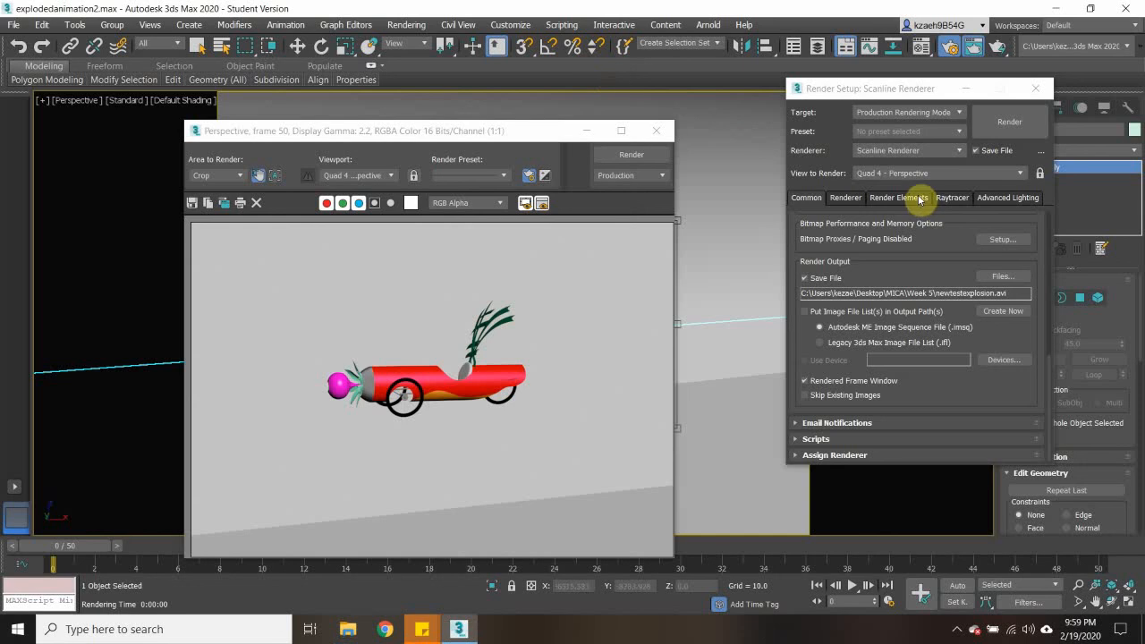
{"action": "left_click", "coordinate": [935, 267]}
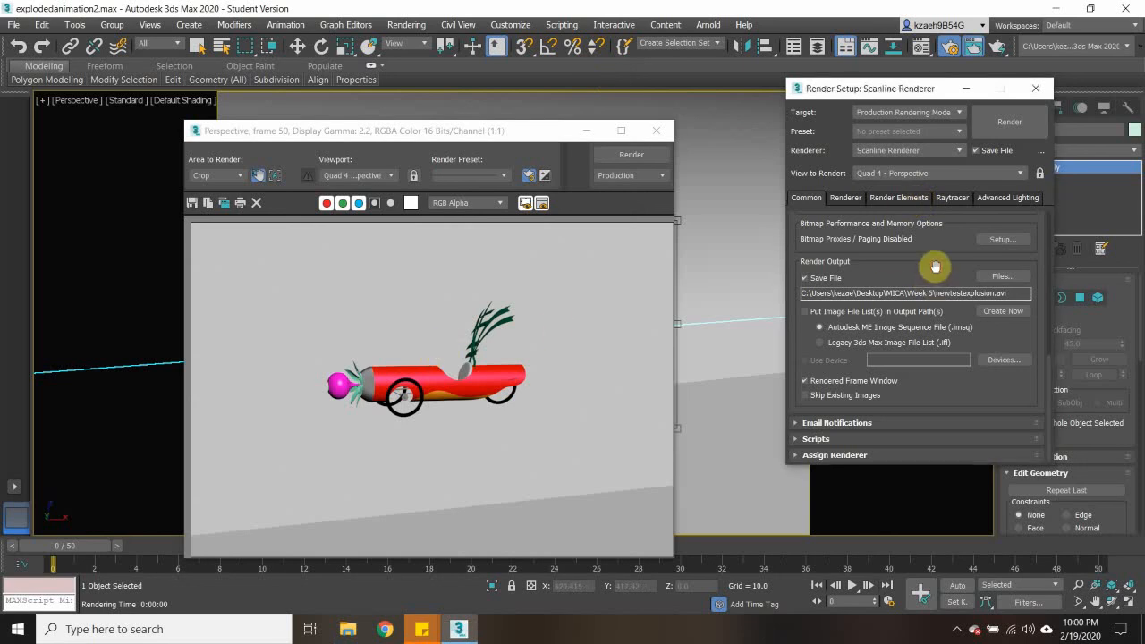
- Review the common render settings, from time output and output size to render output and the assigned renderers
{"action": "scroll", "coordinate": [934, 267], "scroll_direction": "up", "scroll_amount": 5}
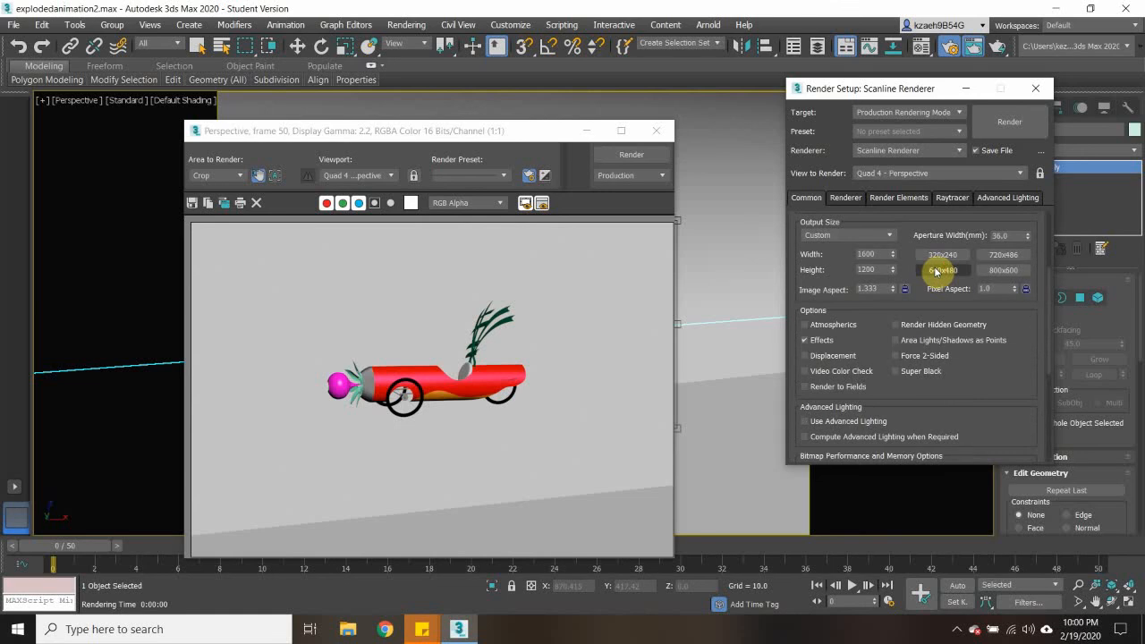
{"action": "scroll", "coordinate": [935, 271], "scroll_direction": "up", "scroll_amount": 4}
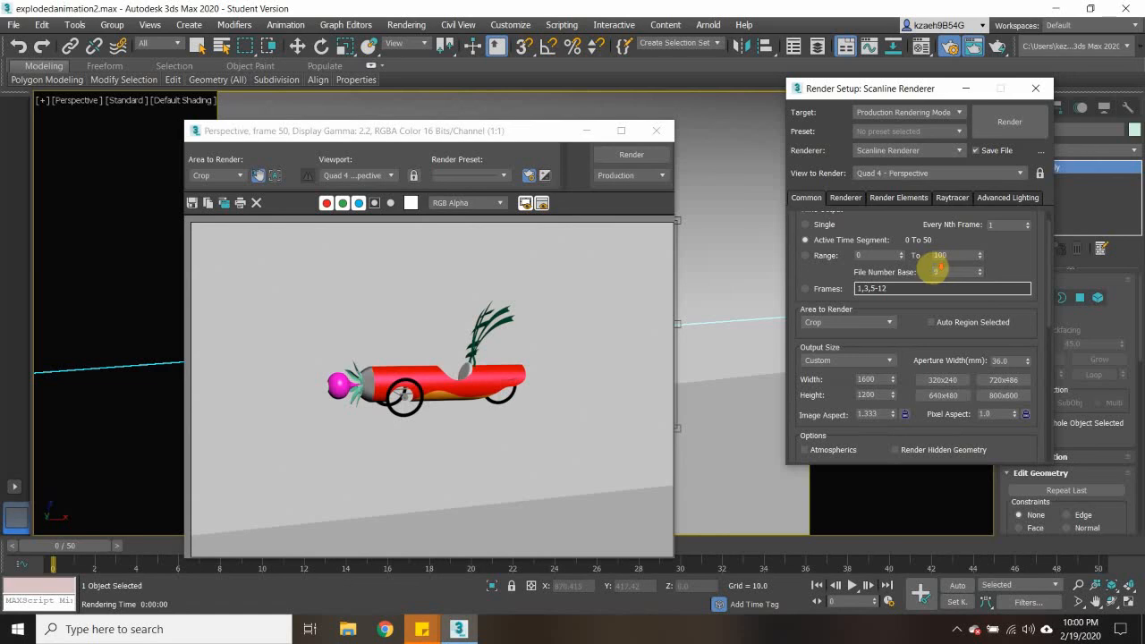
{"action": "scroll", "coordinate": [934, 268], "scroll_direction": "down", "scroll_amount": 8}
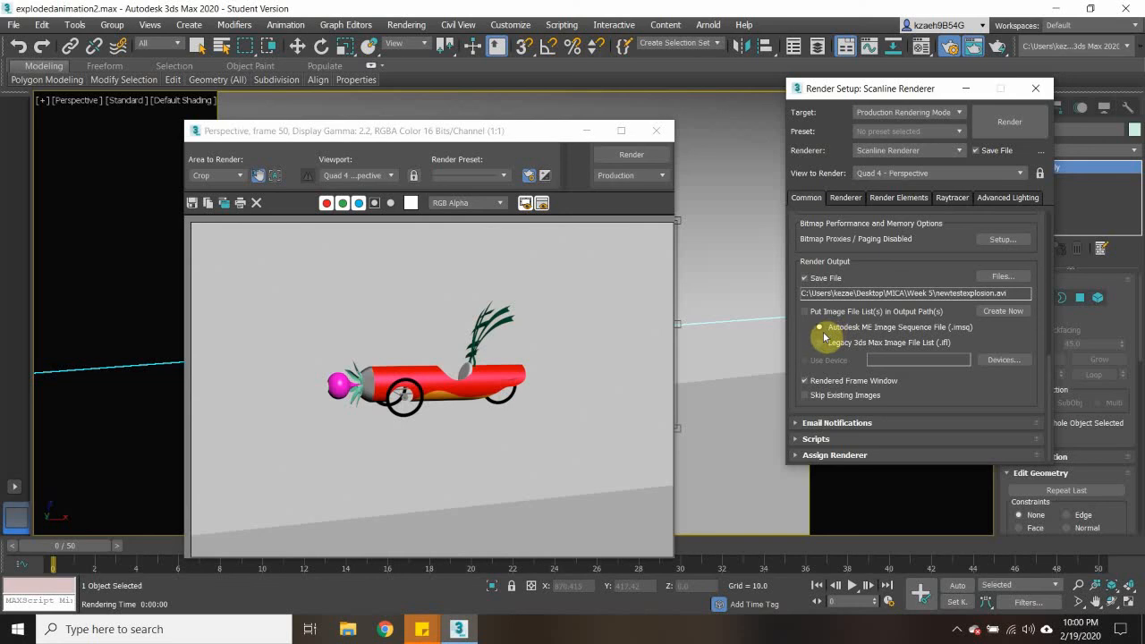
{"action": "left_click", "coordinate": [816, 456]}
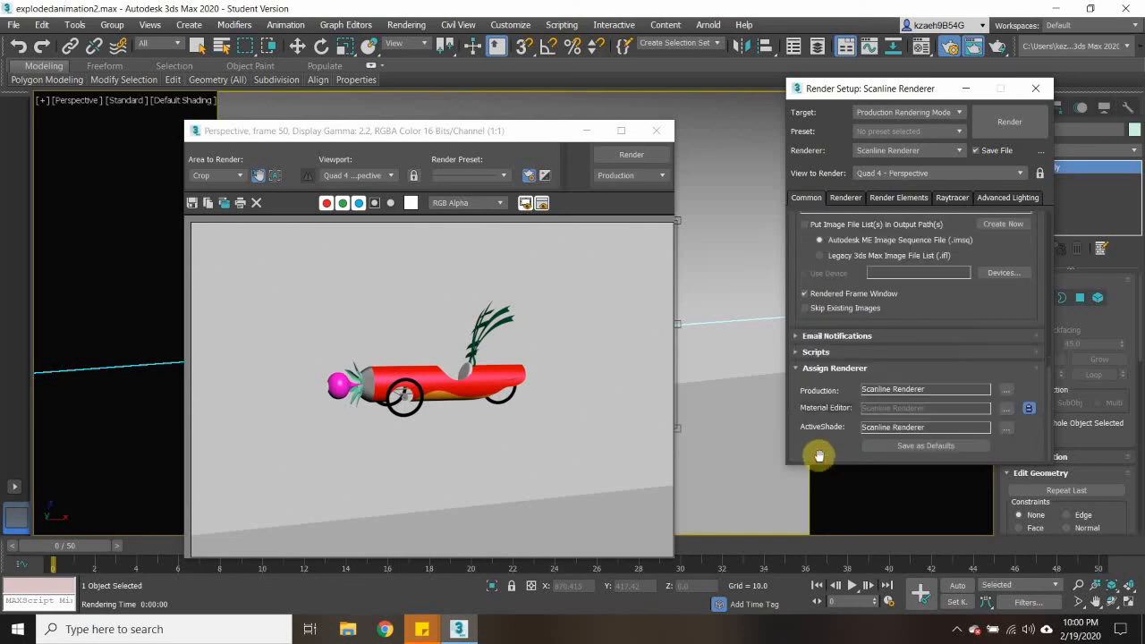
{"action": "scroll", "coordinate": [827, 372], "scroll_direction": "up", "scroll_amount": 5}
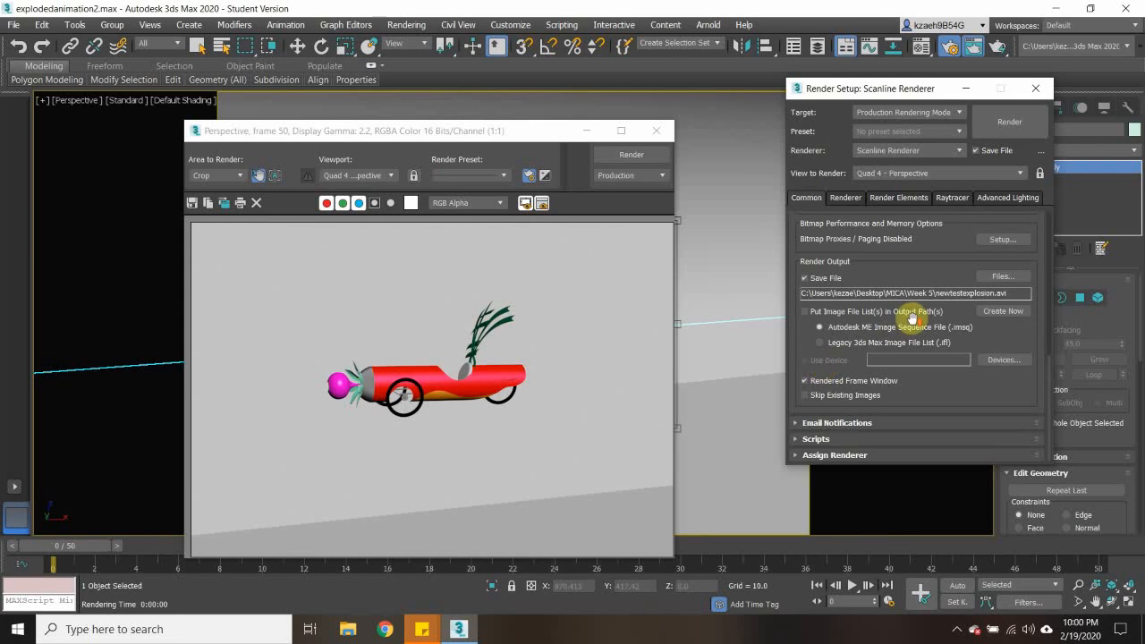
{"action": "scroll", "coordinate": [911, 317], "scroll_direction": "up", "scroll_amount": 6}
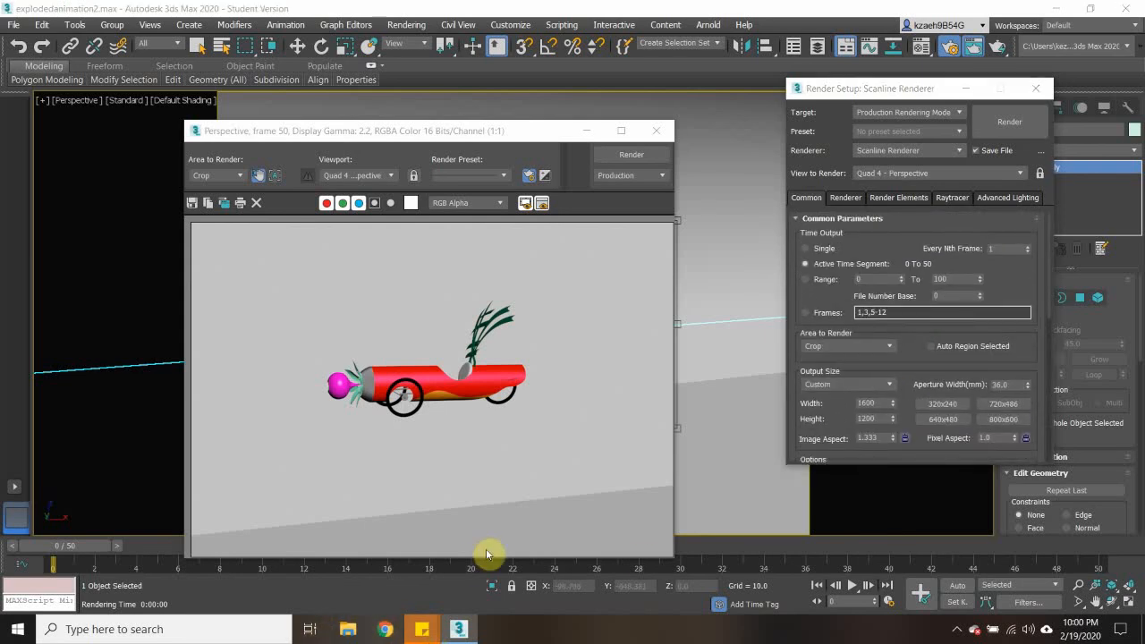
- Switch to Chrome and search Google for "render video shows up black"
{"action": "type", "text": "re"}
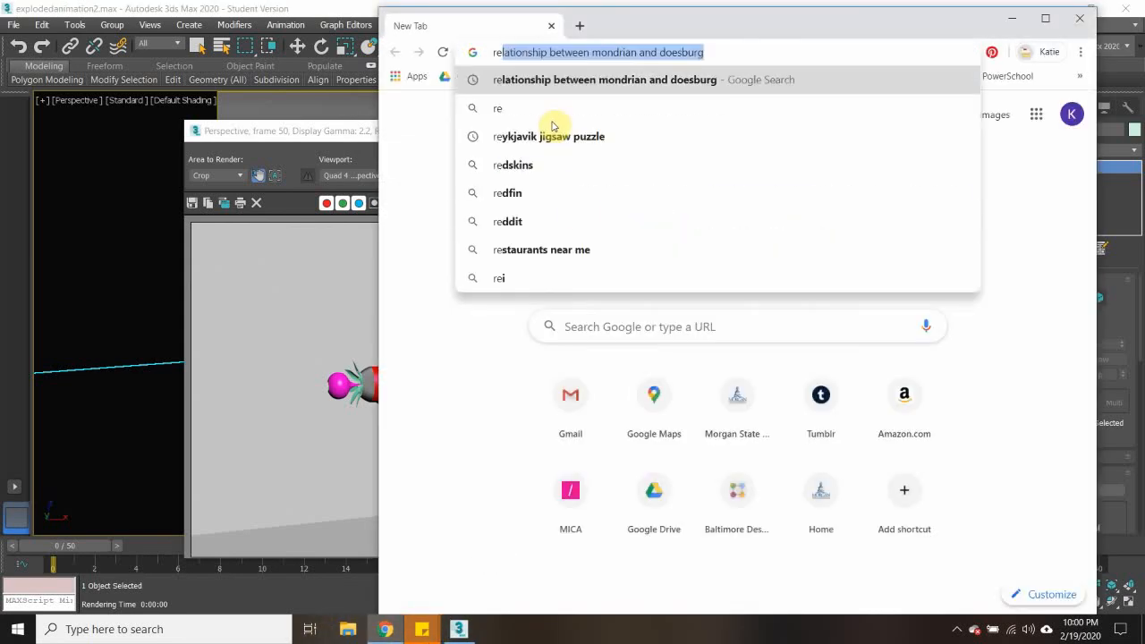
{"action": "type", "text": "nder dhow"}
{"action": "key", "text": "BackSpace"}
{"action": "key", "text": "BackSpace"}
{"action": "key", "text": "BackSpace"}
{"action": "key", "text": "BackSpace"}
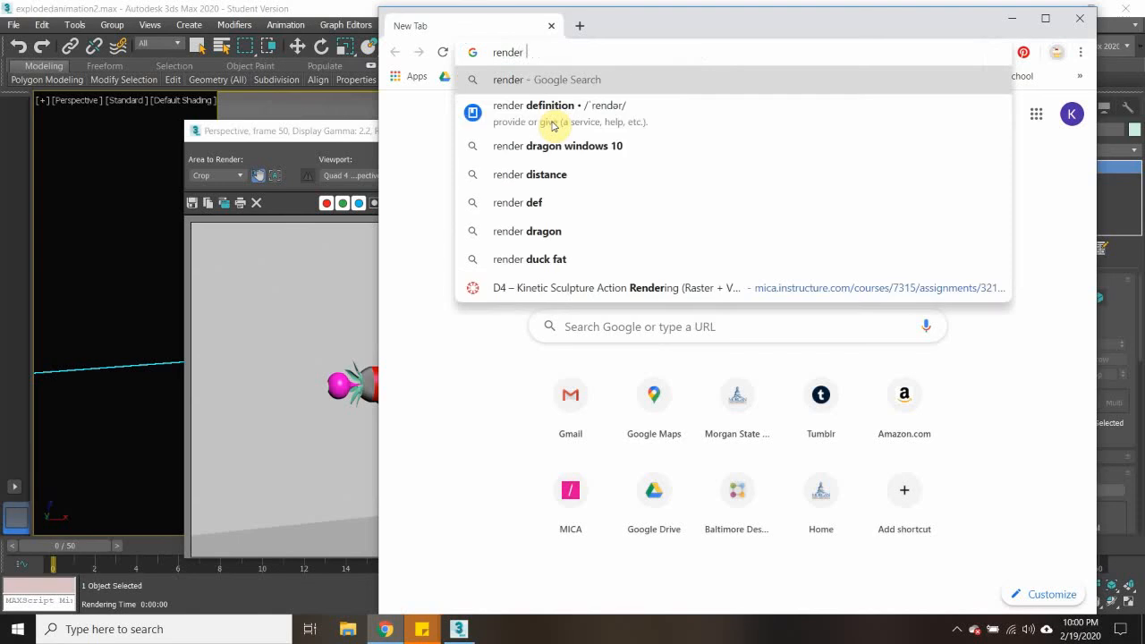
{"action": "type", "text": "shows up"}
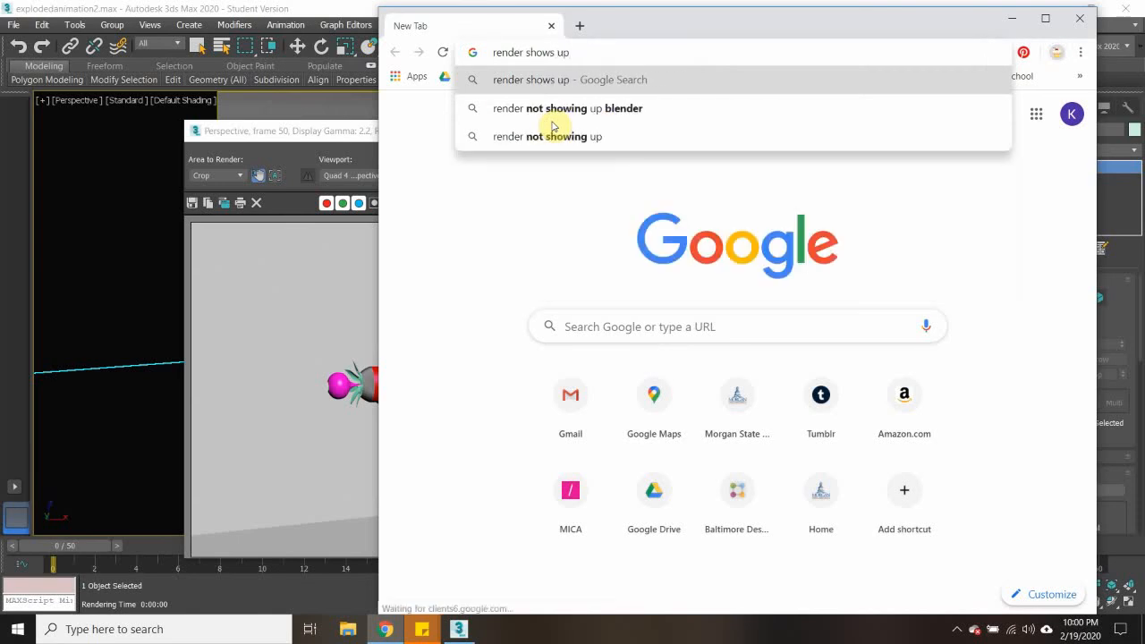
{"action": "key", "text": "BackSpace"}
{"action": "key", "text": "BackSpace"}
{"action": "key", "text": "BackSpace"}
{"action": "key", "text": "BackSpace"}
{"action": "key", "text": "BackSpace"}
{"action": "key", "text": "BackSpace"}
{"action": "key", "text": "BackSpace"}
{"action": "key", "text": "BackSpace"}
{"action": "key", "text": "BackSpace"}
{"action": "key", "text": "BackSpace"}
{"action": "key", "text": "BackSpace"}
{"action": "type", "text": "er v"}
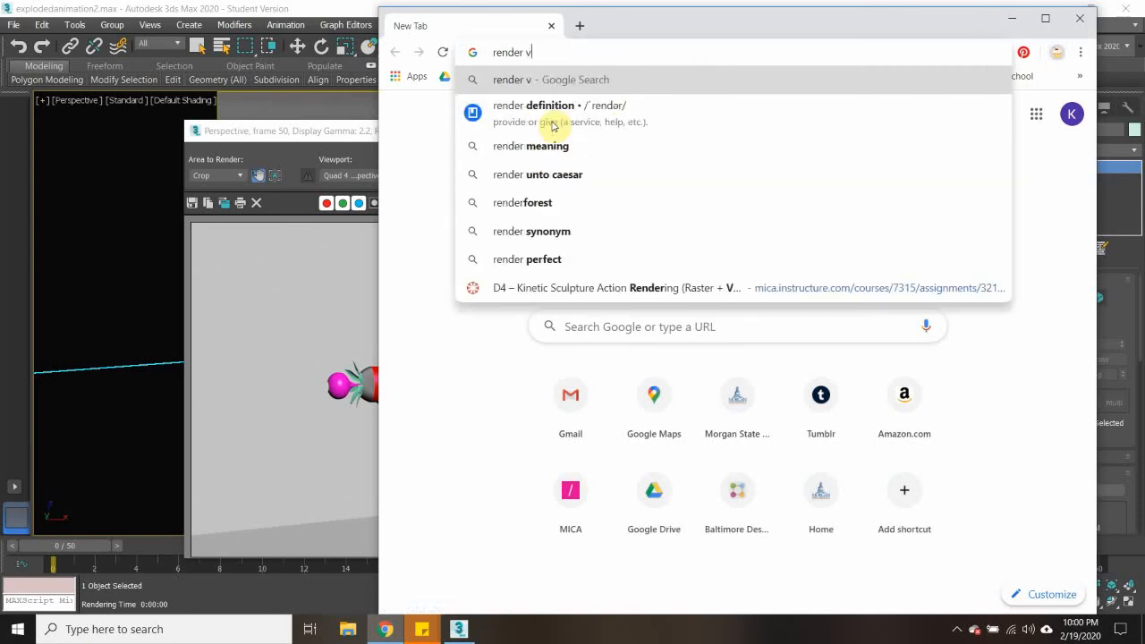
{"action": "type", "text": "ideo shows up black"}
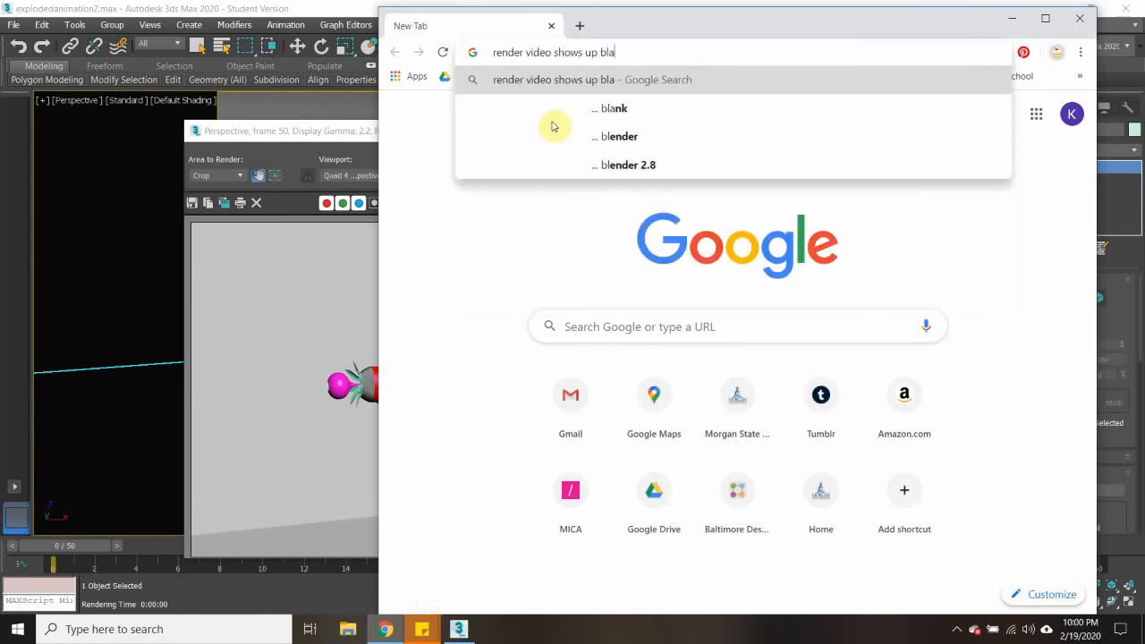
{"action": "key", "text": "Return"}
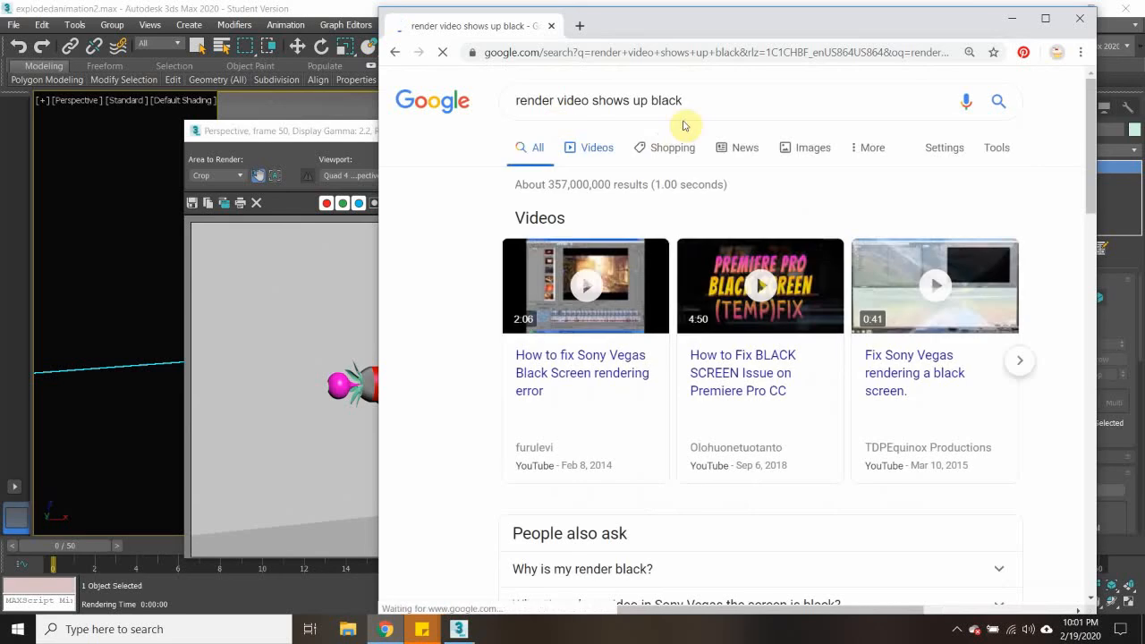
- Refine the search to "render video shows up black and 1 second 3ds max" and open the Autodesk forum thread on black blank renders
{"action": "left_click", "coordinate": [687, 101]}
{"action": "type", "text": "and 1"}
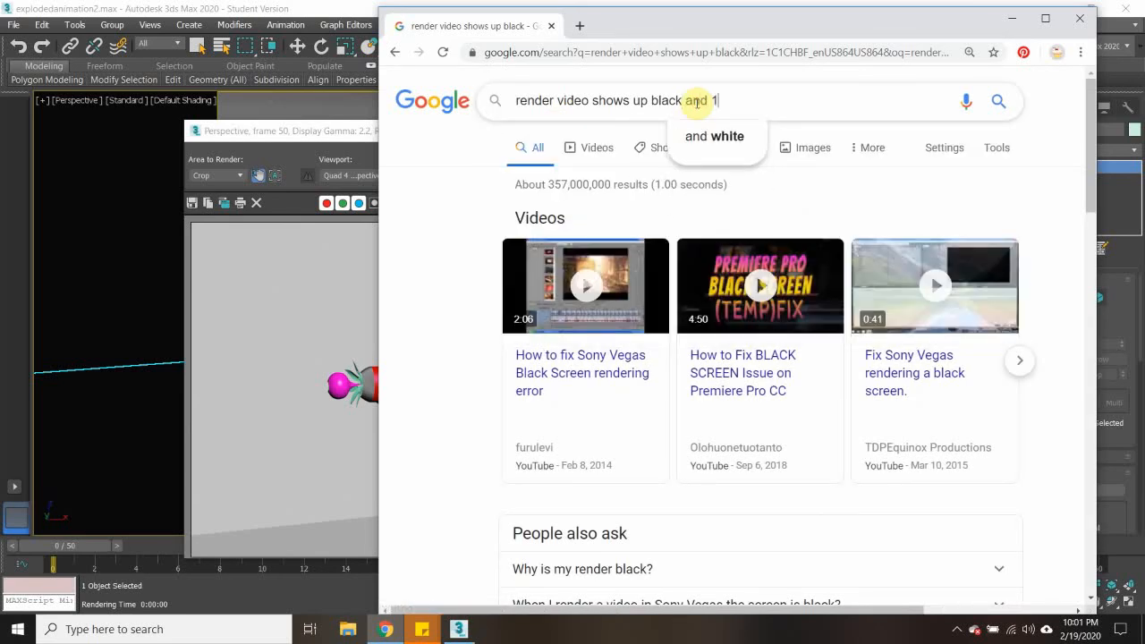
{"action": "type", "text": " second 3ds max"}
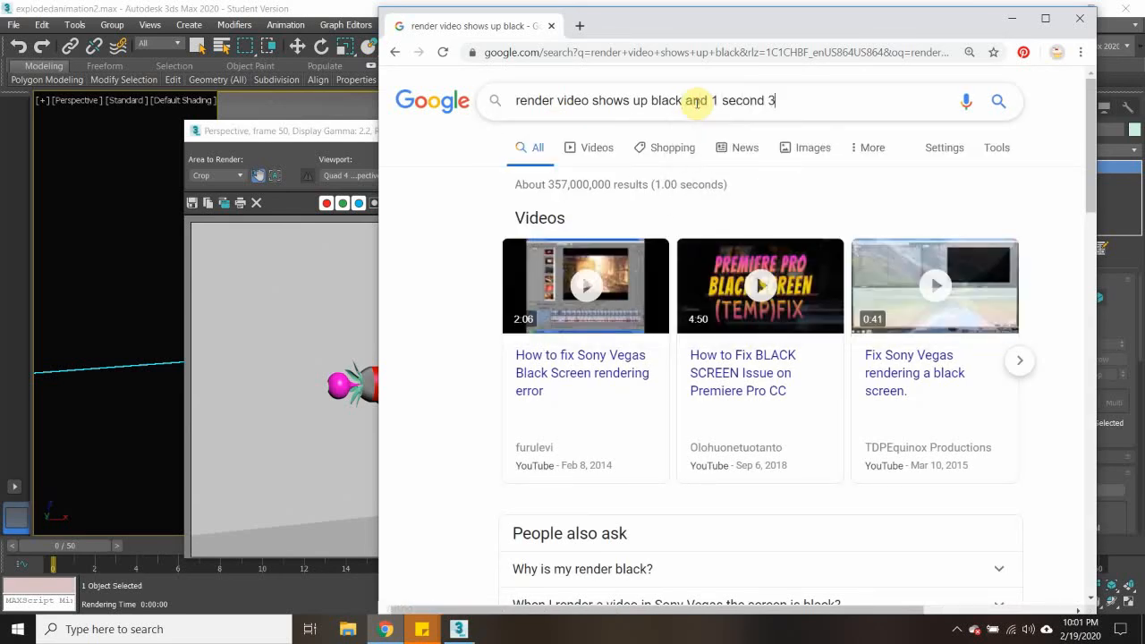
{"action": "key", "text": "Return"}
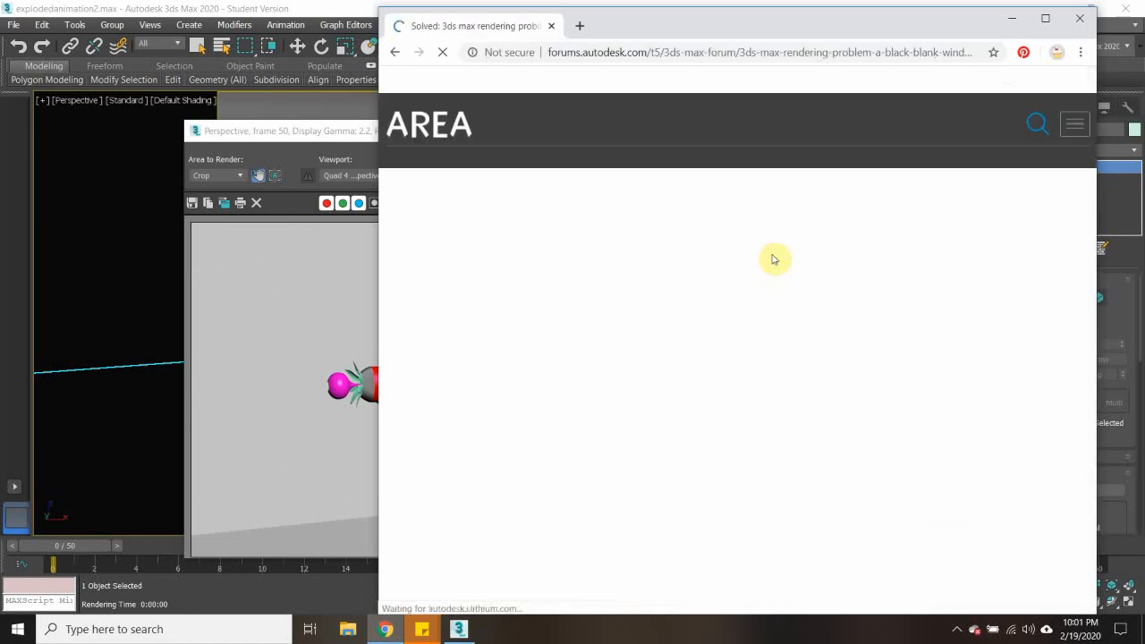
- Read the replies in the forum thread about the black blank rendering window, and close the browser to return to 3ds Max
{"action": "scroll", "coordinate": [773, 260], "scroll_direction": "down", "scroll_amount": 5}
{"action": "scroll", "coordinate": [773, 259], "scroll_direction": "down", "scroll_amount": 5}
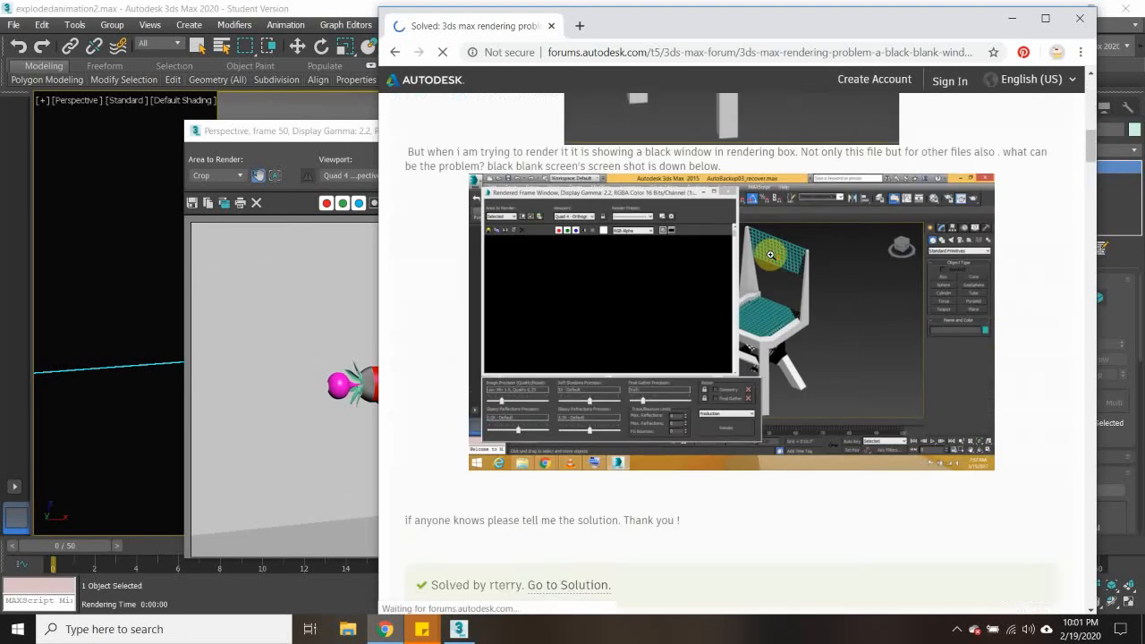
{"action": "scroll", "coordinate": [770, 255], "scroll_direction": "down", "scroll_amount": 7}
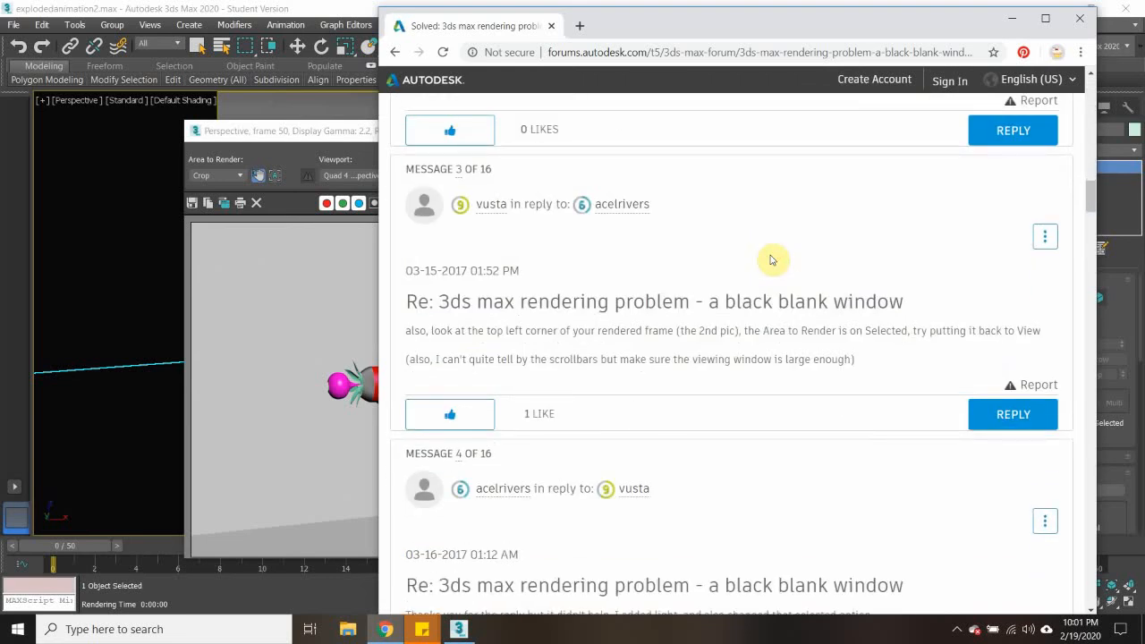
{"action": "scroll", "coordinate": [773, 260], "scroll_direction": "down", "scroll_amount": 3}
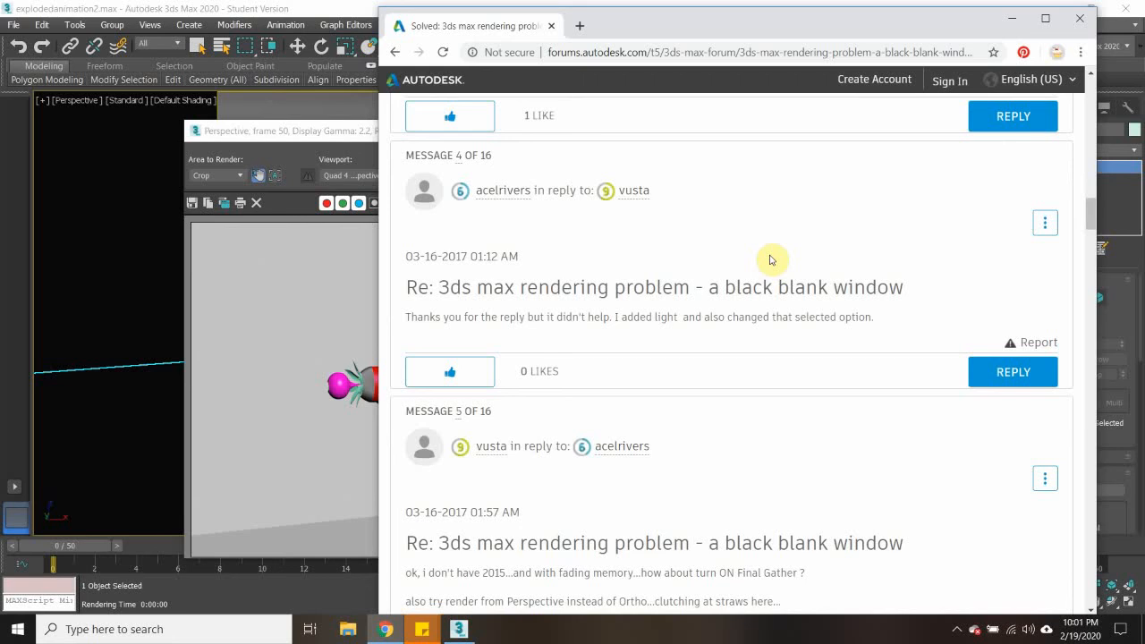
{"action": "scroll", "coordinate": [773, 260], "scroll_direction": "down", "scroll_amount": 3}
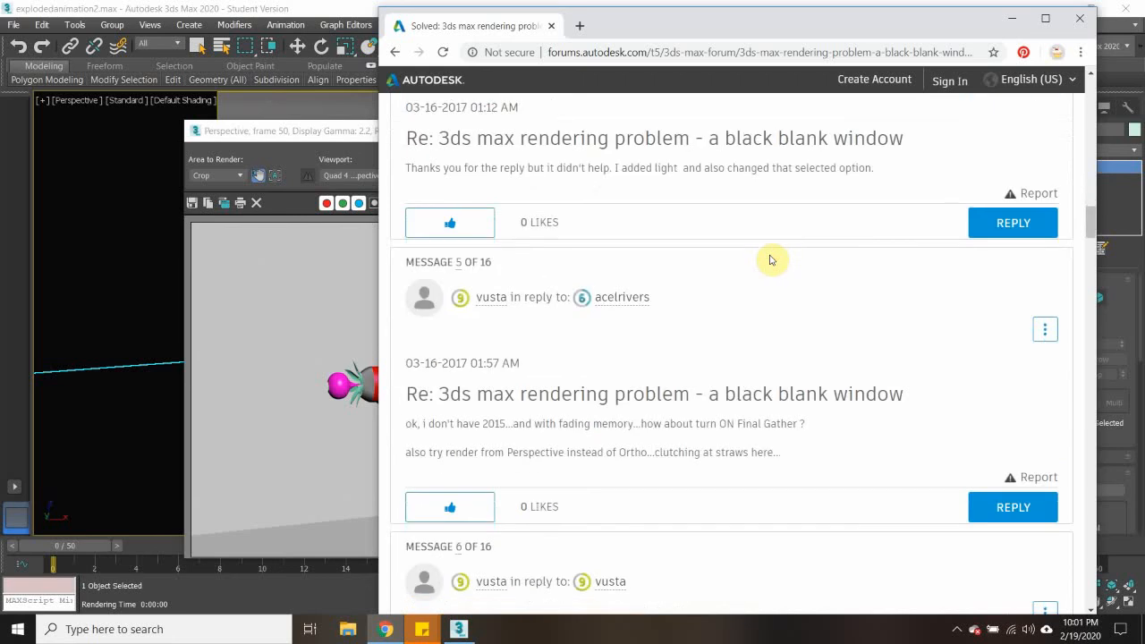
{"action": "scroll", "coordinate": [772, 259], "scroll_direction": "down", "scroll_amount": 3}
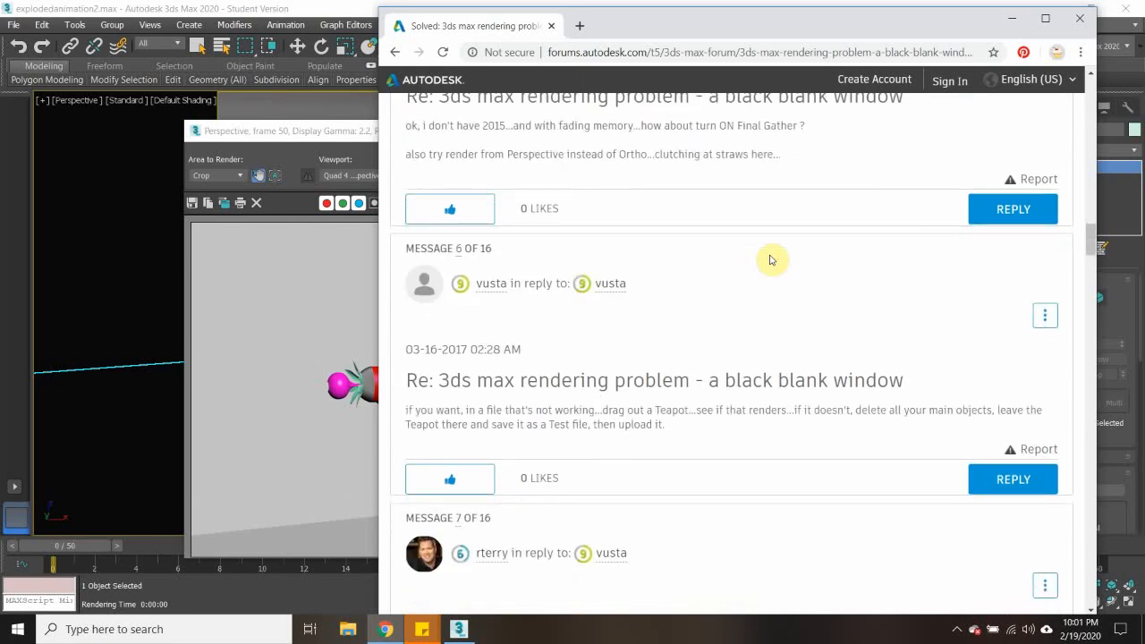
{"action": "scroll", "coordinate": [772, 259], "scroll_direction": "down", "scroll_amount": 5}
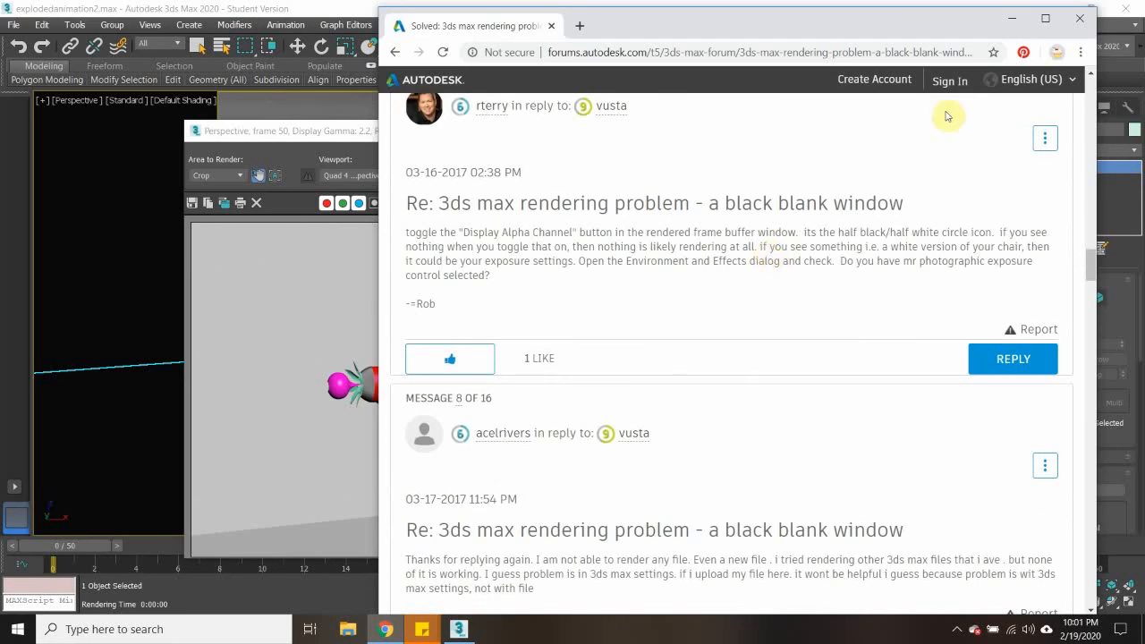
{"action": "left_click", "coordinate": [1079, 18]}
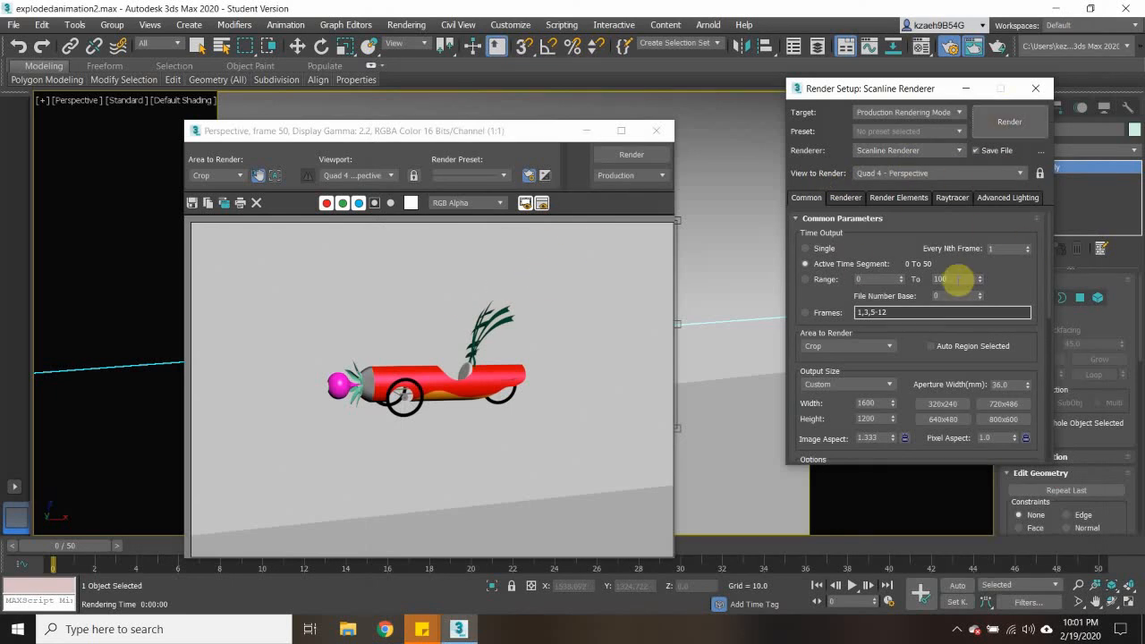
- Enable putting image file lists in the output path and try to create the .imsq sequence file immediately
{"action": "scroll", "coordinate": [923, 353], "scroll_direction": "down", "scroll_amount": 2}
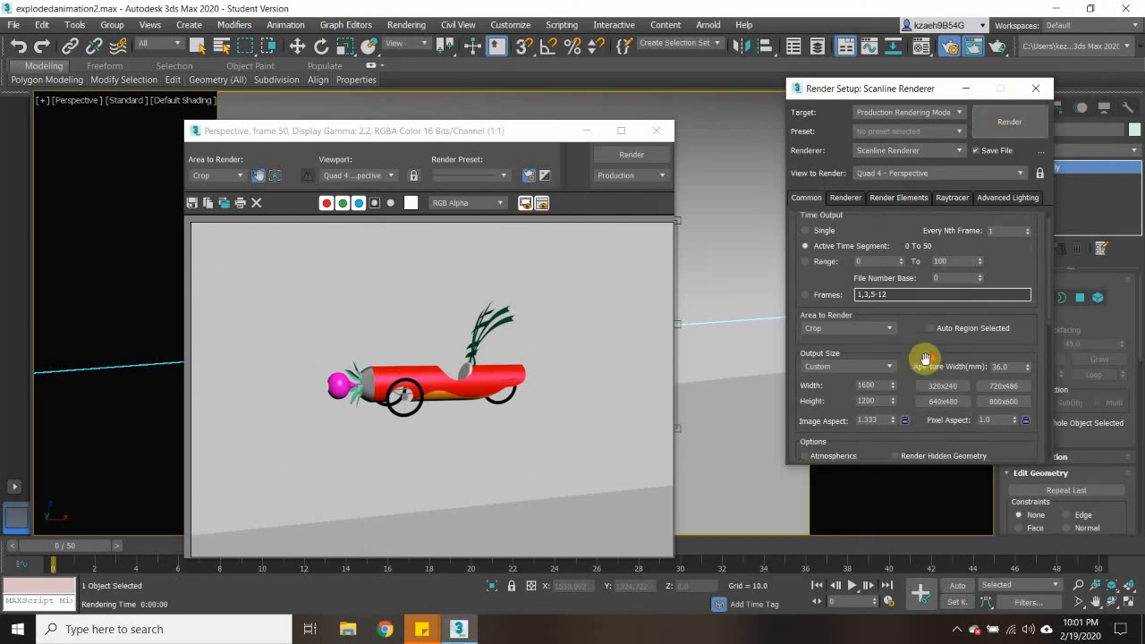
{"action": "scroll", "coordinate": [927, 361], "scroll_direction": "down", "scroll_amount": 2}
{"action": "scroll", "coordinate": [925, 362], "scroll_direction": "down", "scroll_amount": 10}
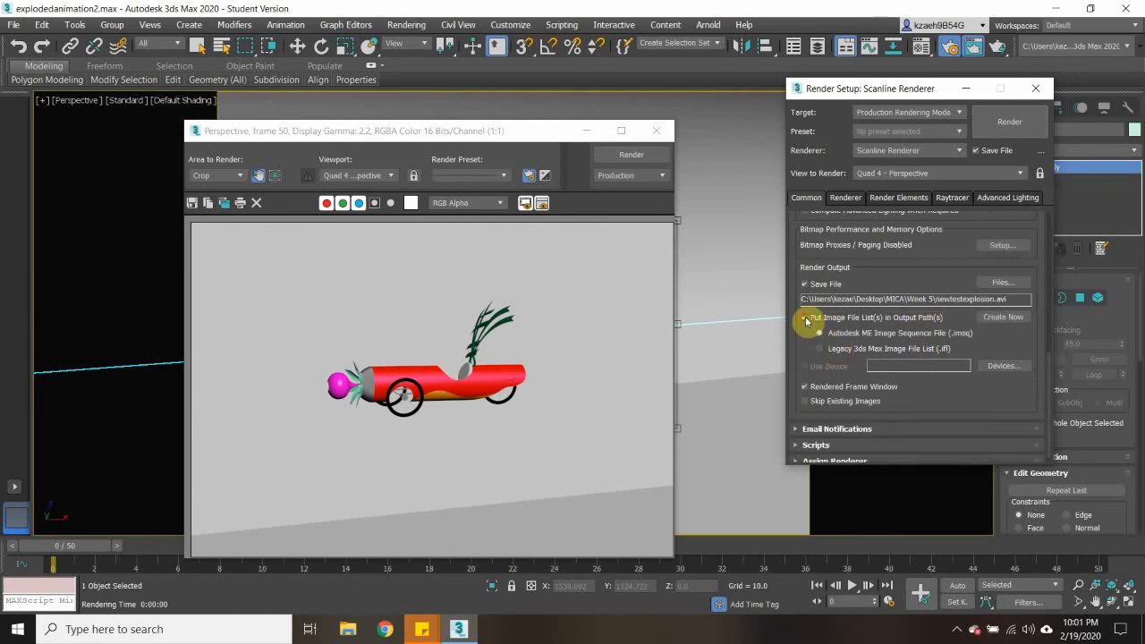
{"action": "left_click", "coordinate": [1002, 317]}
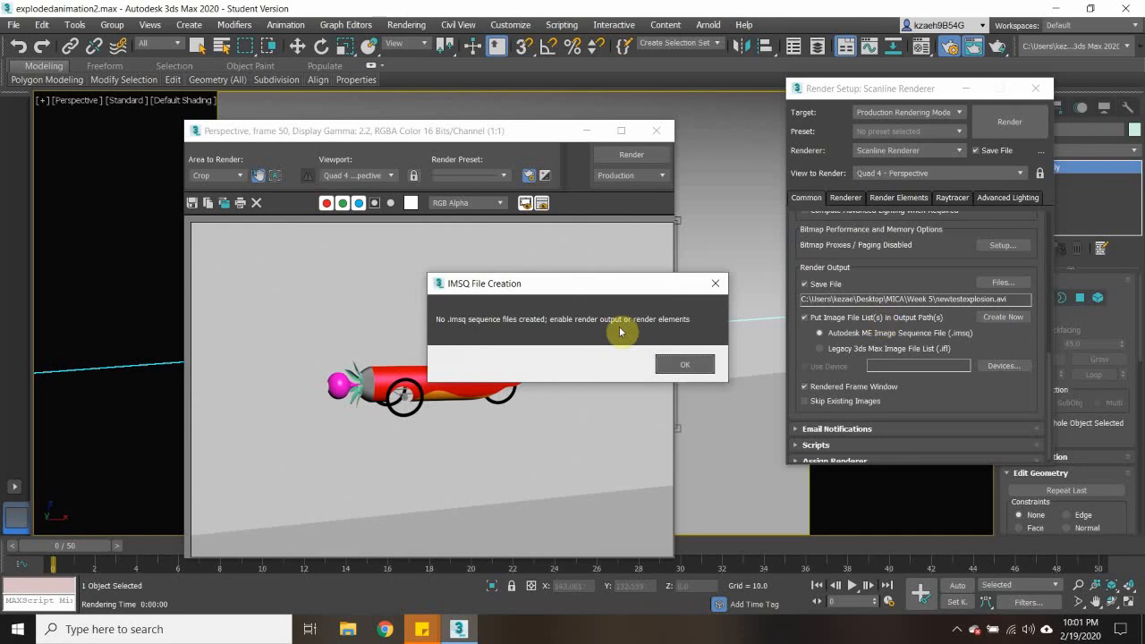
{"action": "left_click", "coordinate": [675, 372]}
- Check the Scanline Renderer options, the Render Elements list and the common render output settings
{"action": "scroll", "coordinate": [832, 286], "scroll_direction": "up", "scroll_amount": 3}
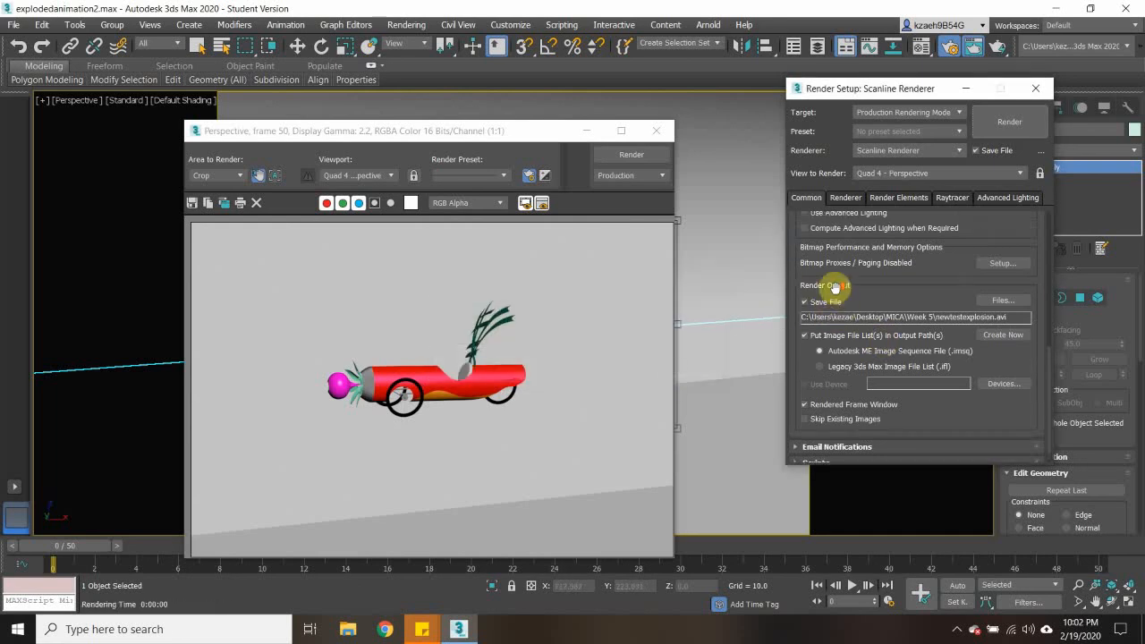
{"action": "scroll", "coordinate": [834, 287], "scroll_direction": "up", "scroll_amount": 3}
{"action": "left_click", "coordinate": [857, 198]}
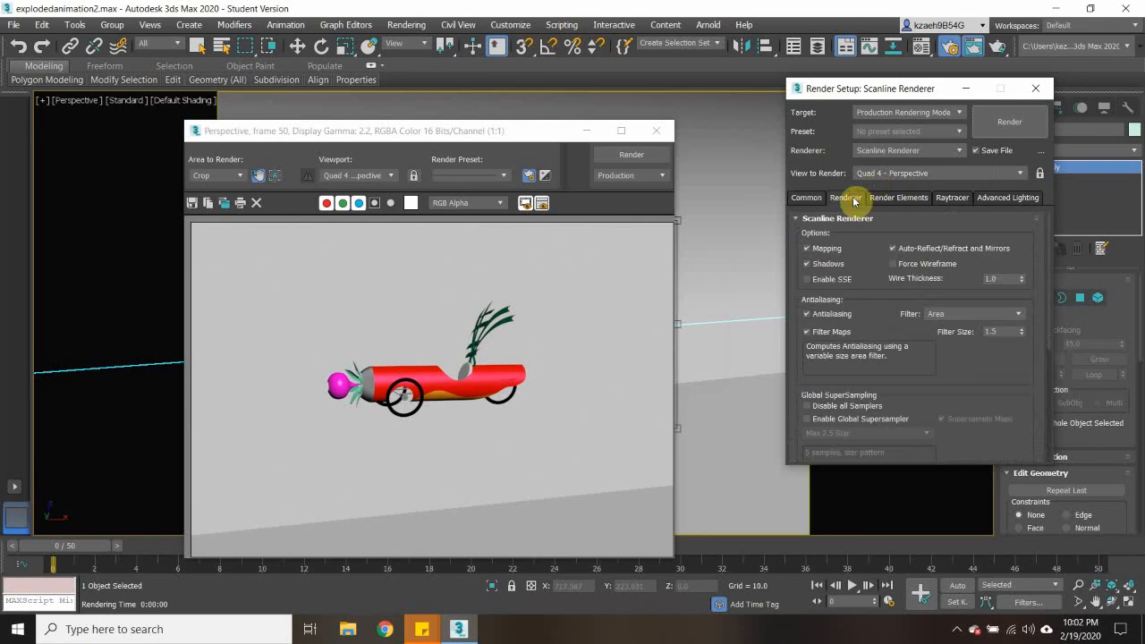
{"action": "left_click", "coordinate": [886, 198]}
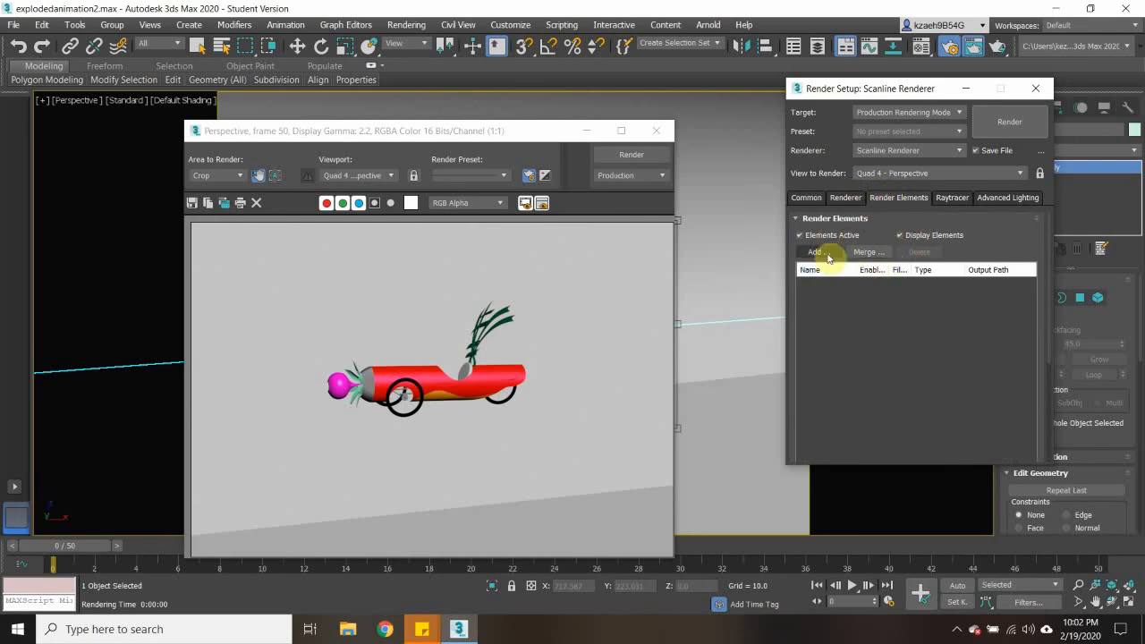
{"action": "left_click", "coordinate": [844, 197]}
{"action": "left_click", "coordinate": [897, 197]}
{"action": "left_click", "coordinate": [839, 323]}
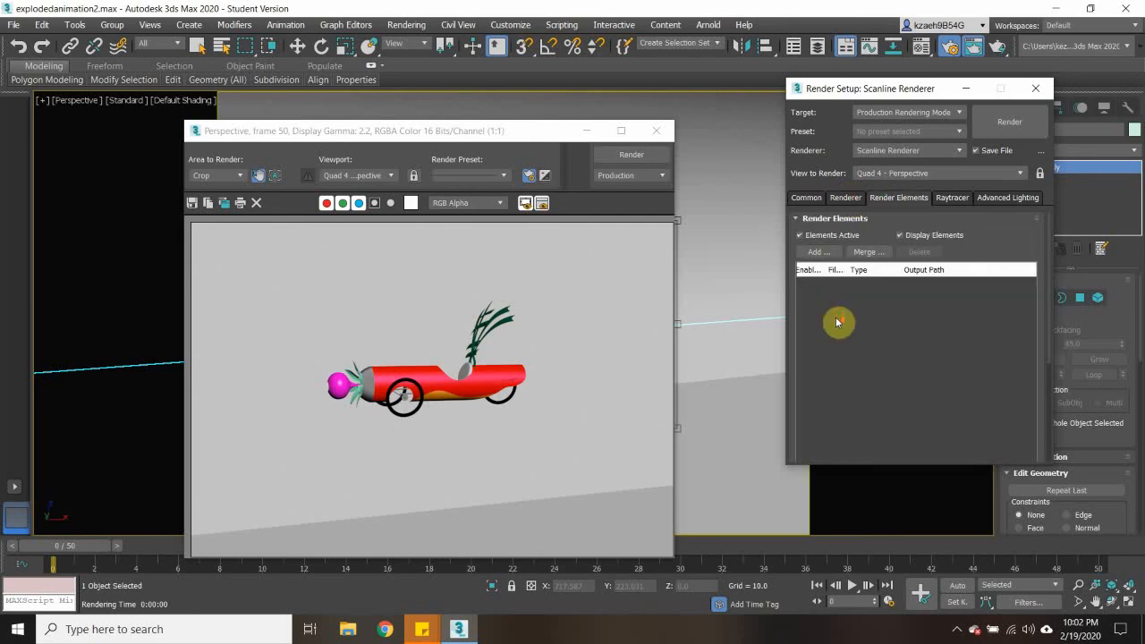
{"action": "left_click", "coordinate": [807, 198]}
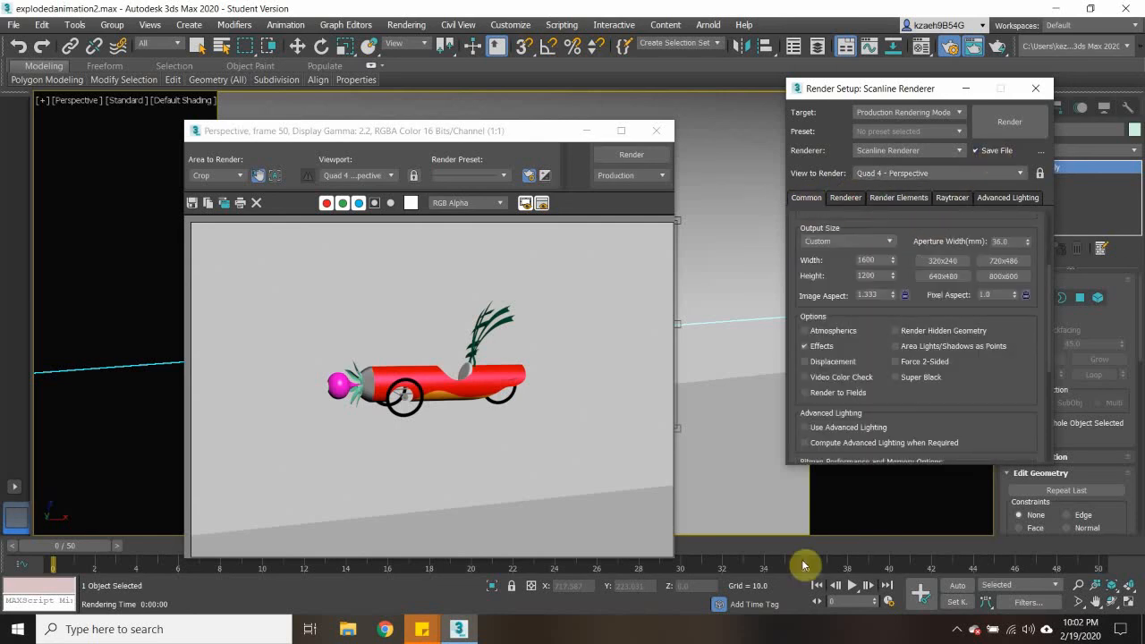
{"action": "left_click_drag", "start_coordinate": [1047, 350], "coordinate": [1048, 467]}
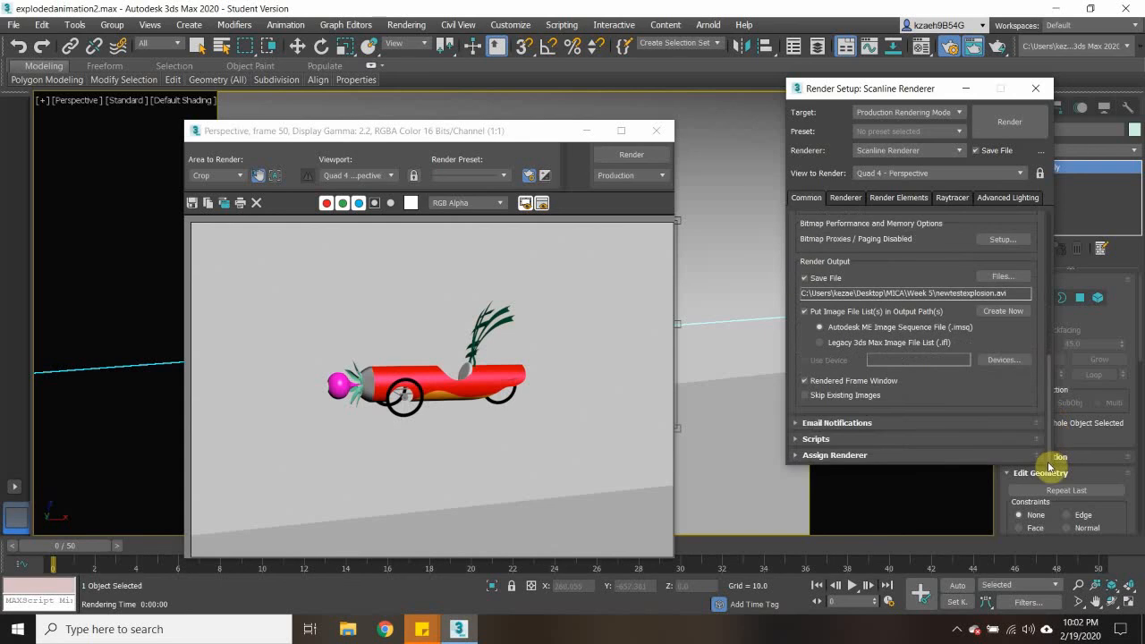
- Close Render Setup and the rendered frame window, and save the explodedanimation2 scene
{"action": "left_click", "coordinate": [1036, 87]}
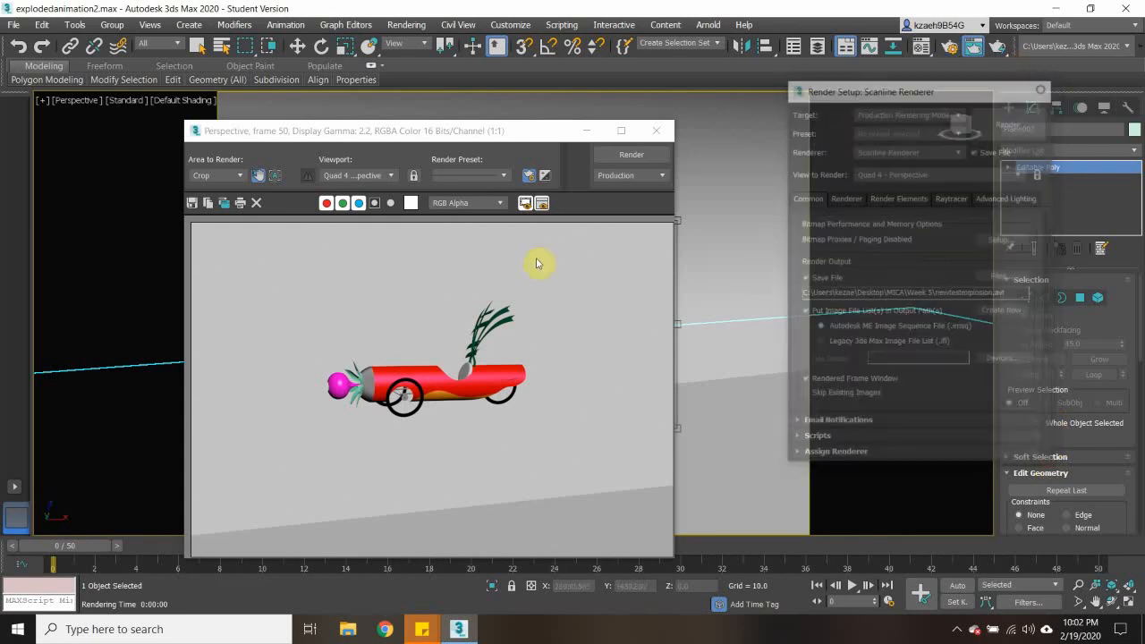
{"action": "left_click", "coordinate": [661, 130]}
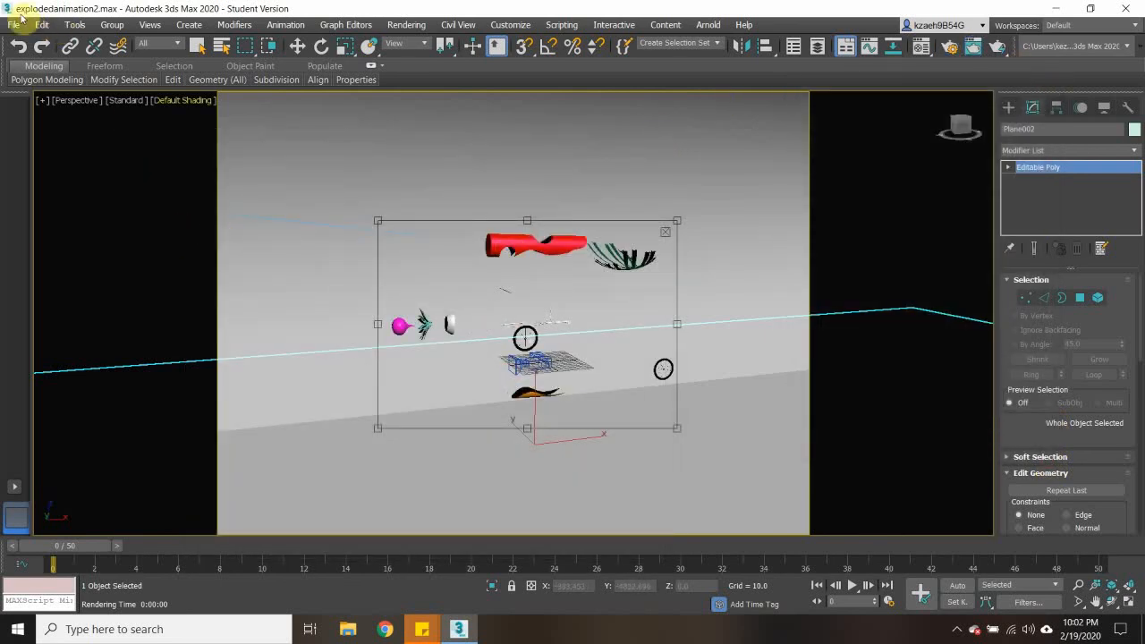
{"action": "left_click", "coordinate": [16, 23]}
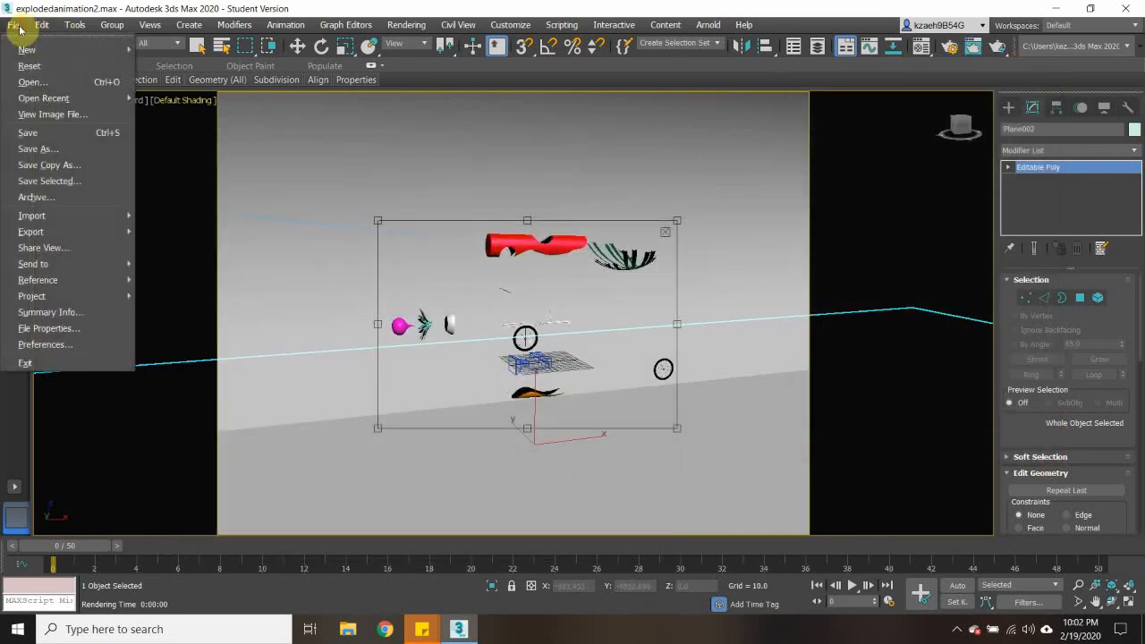
{"action": "left_click", "coordinate": [49, 132]}
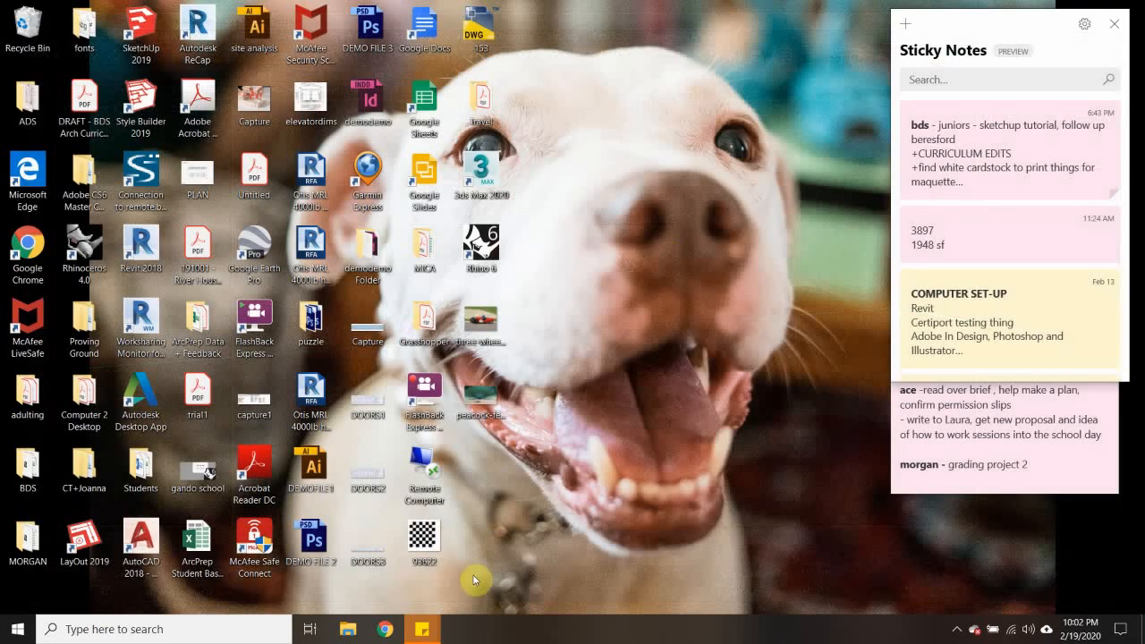
- Start 3ds Max 2020 and dismiss its welcome screen
{"action": "double_click", "coordinate": [483, 170]}
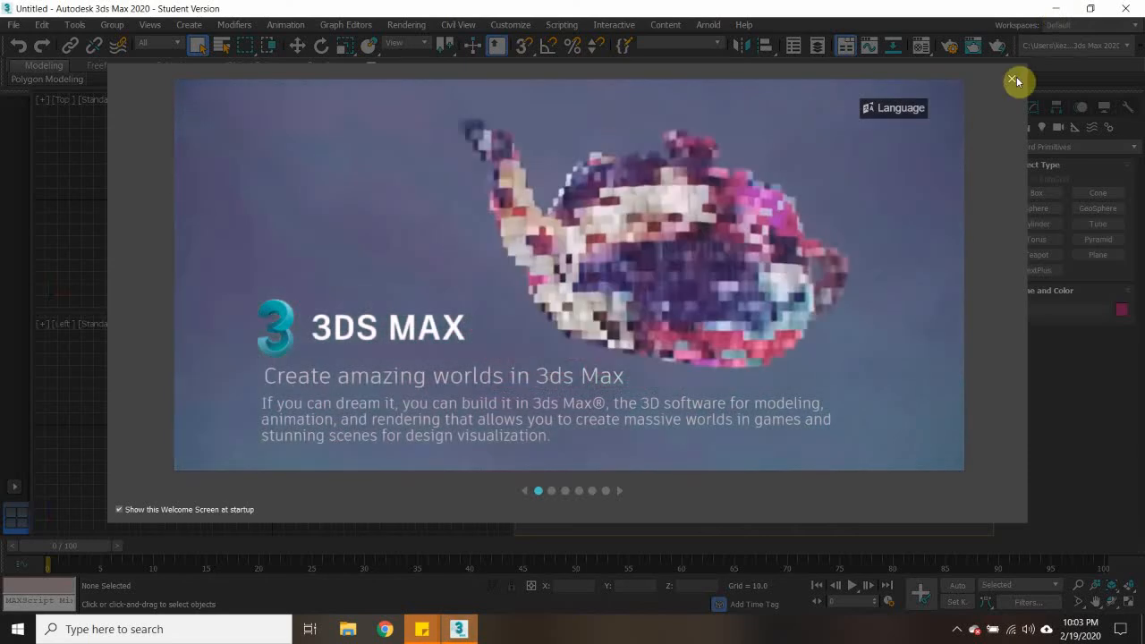
{"action": "left_click", "coordinate": [1013, 79]}
{"action": "left_click", "coordinate": [1059, 9]}
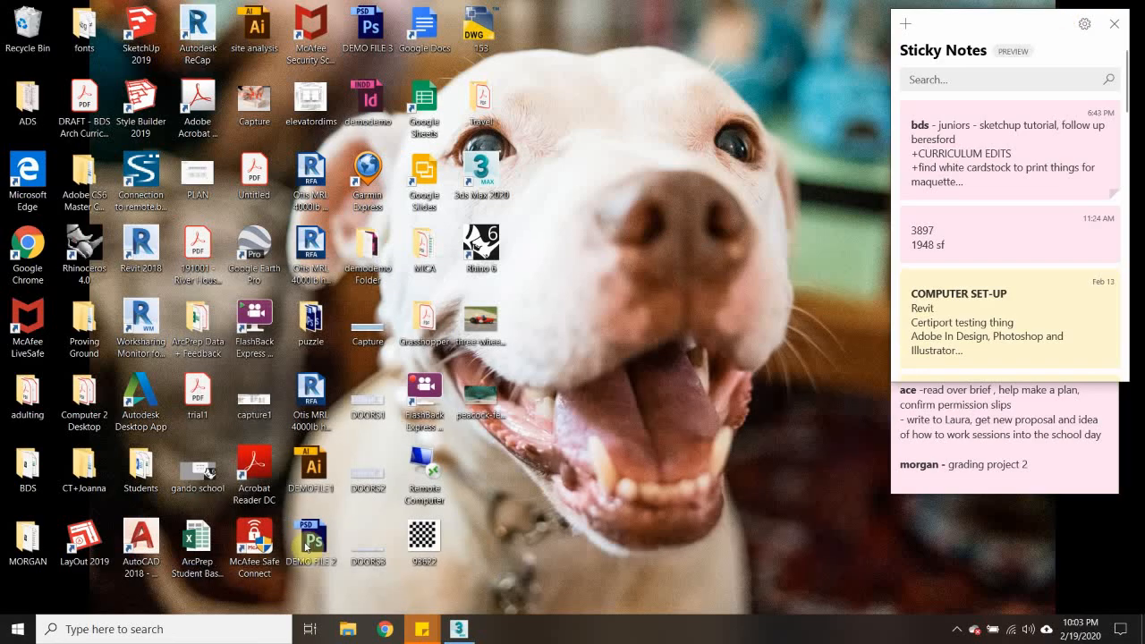
{"action": "left_click", "coordinate": [429, 394]}
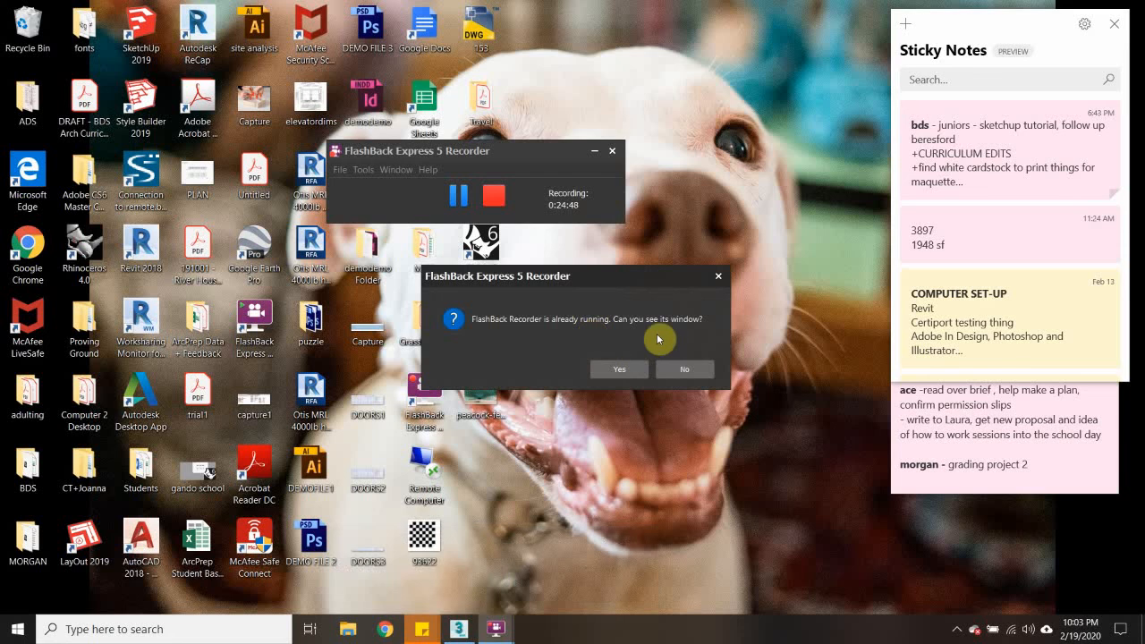
{"action": "left_click", "coordinate": [637, 369]}
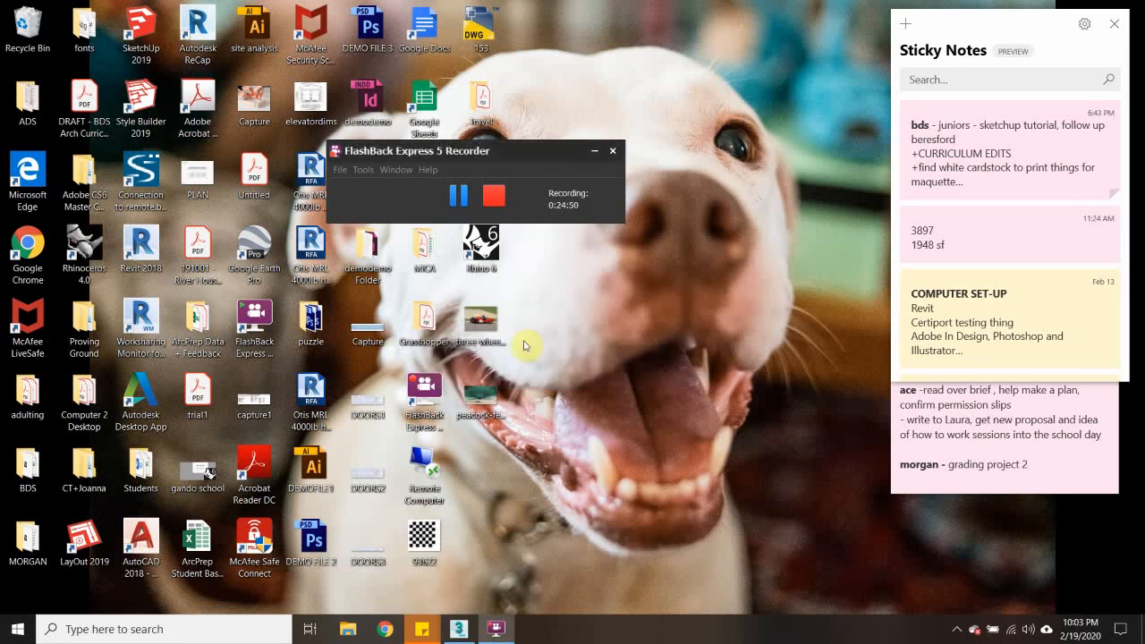
{"action": "left_click", "coordinate": [458, 629]}
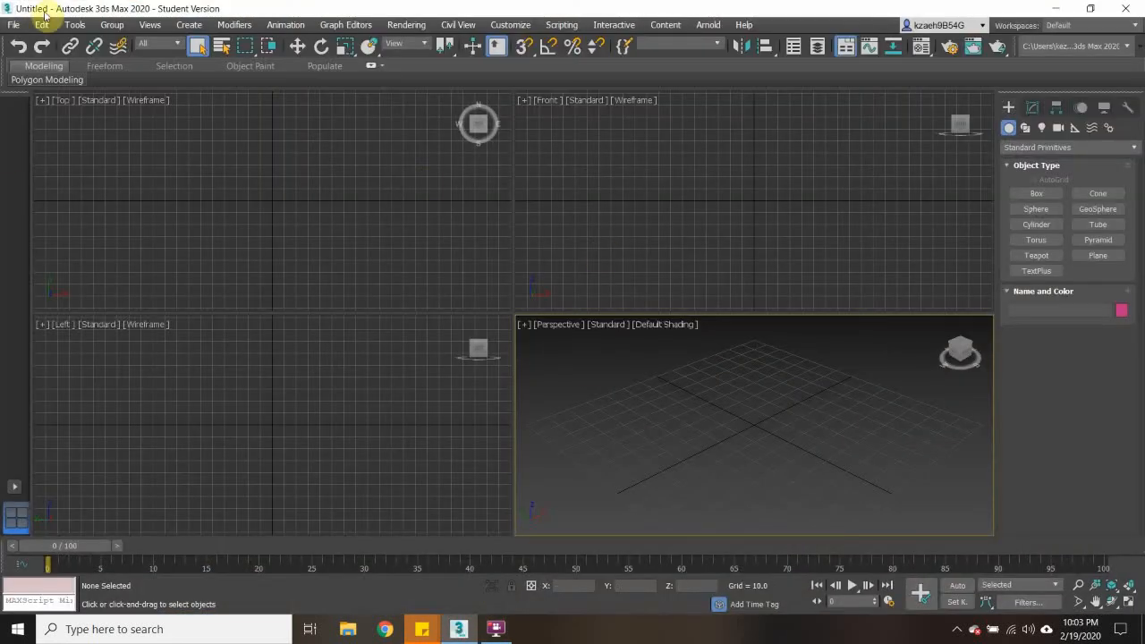
- Open the recent scene explodedanimation2.max from the Week 5 folder
{"action": "left_click", "coordinate": [13, 24]}
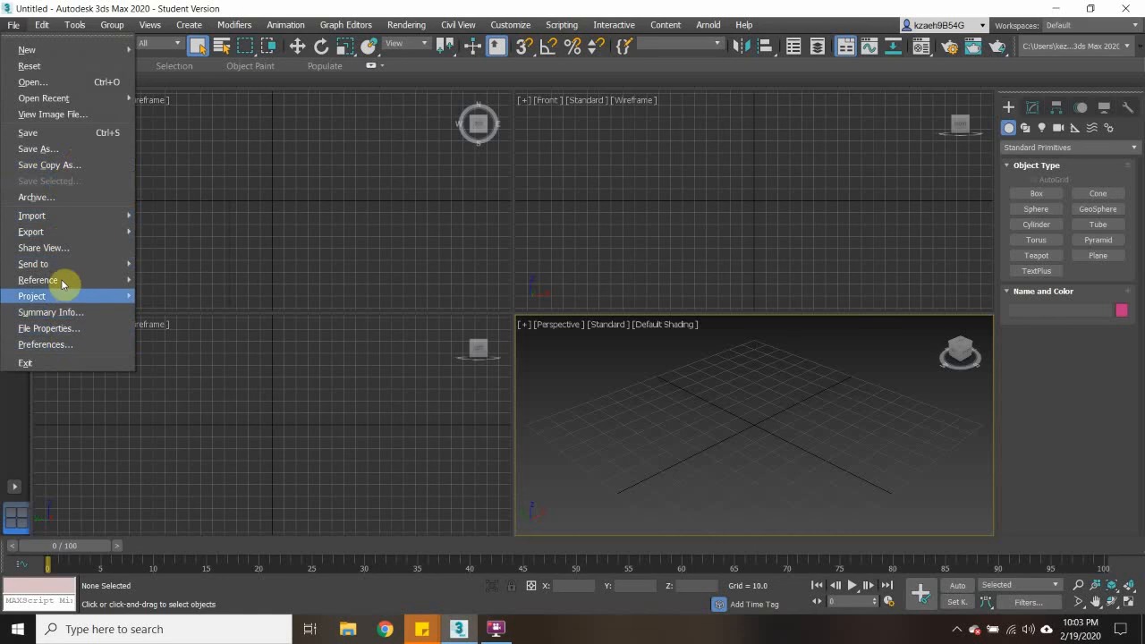
{"action": "mouse_move", "coordinate": [62, 98]}
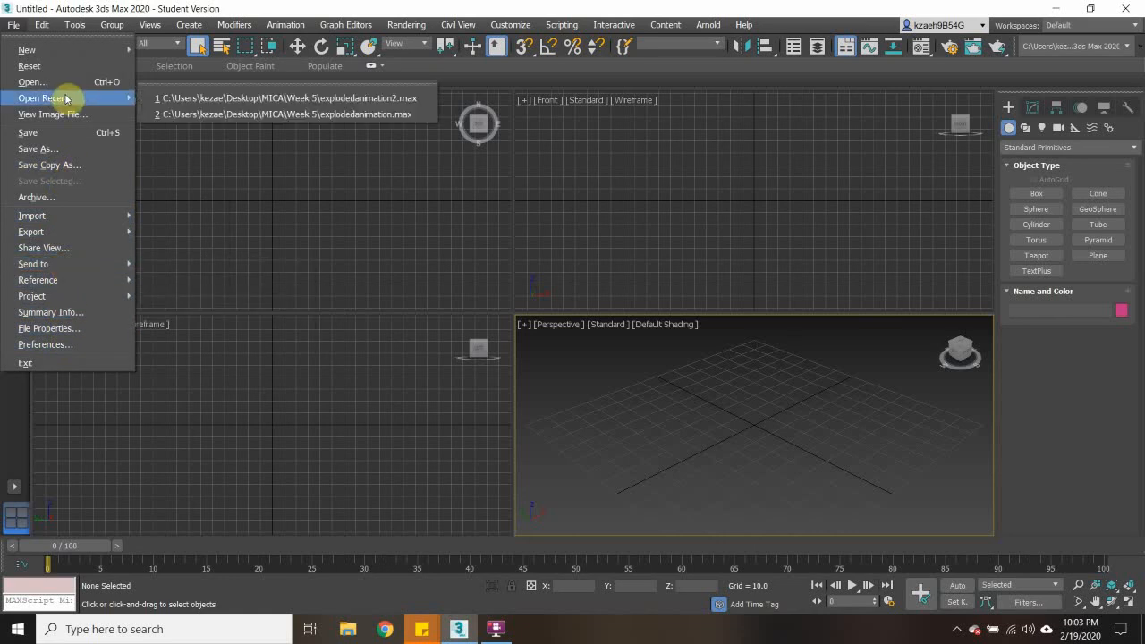
{"action": "left_click", "coordinate": [268, 98]}
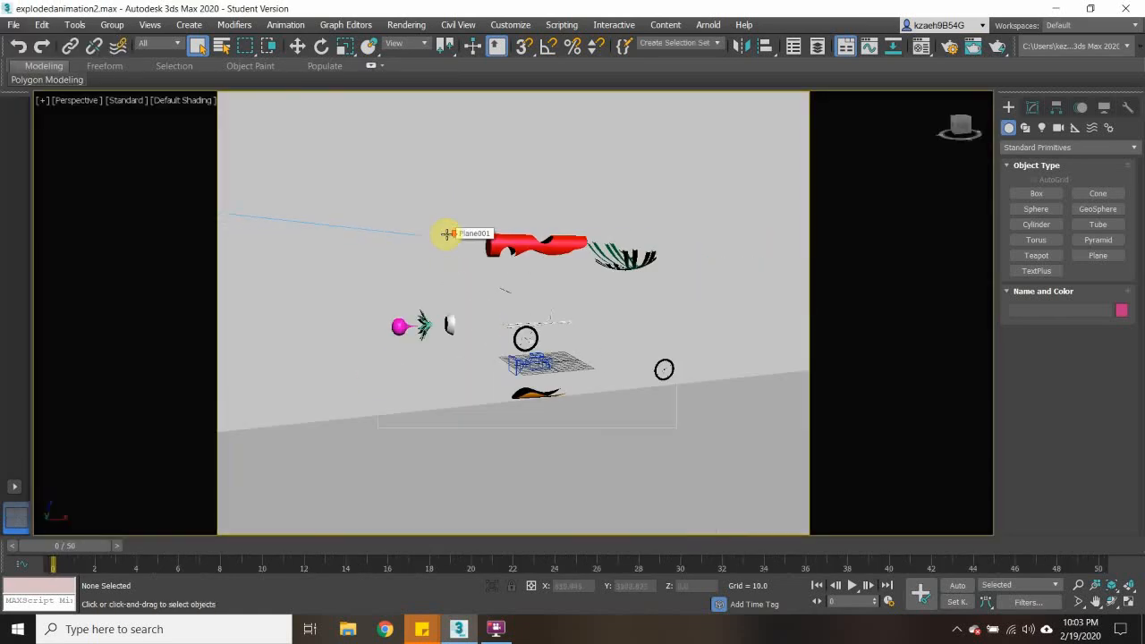
{"action": "left_click", "coordinate": [407, 25]}
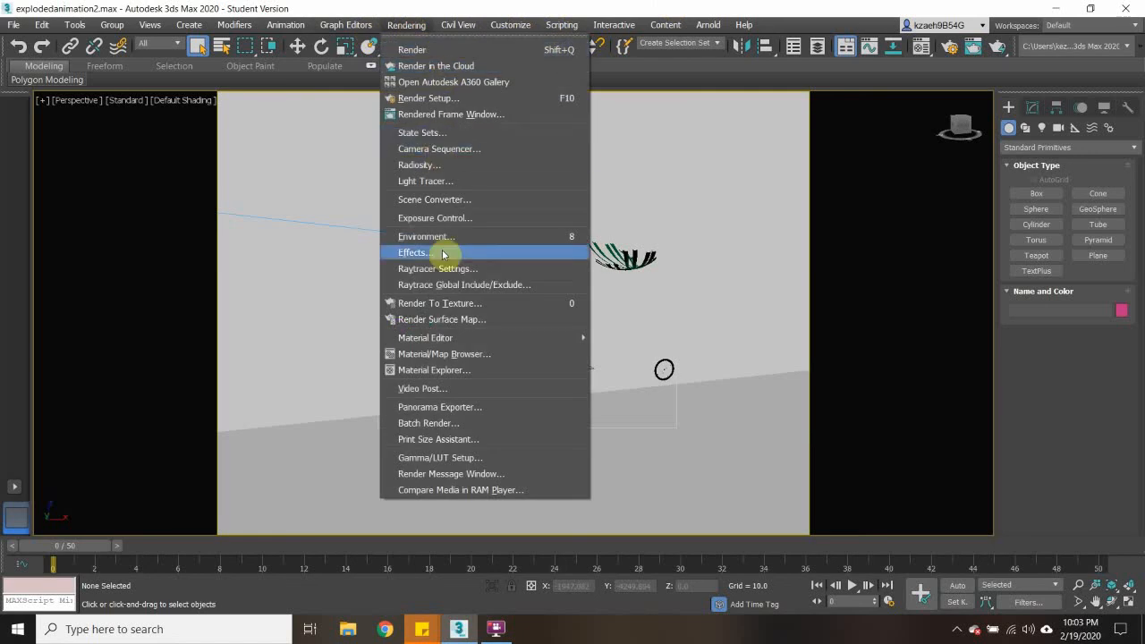
{"action": "left_click", "coordinate": [428, 99]}
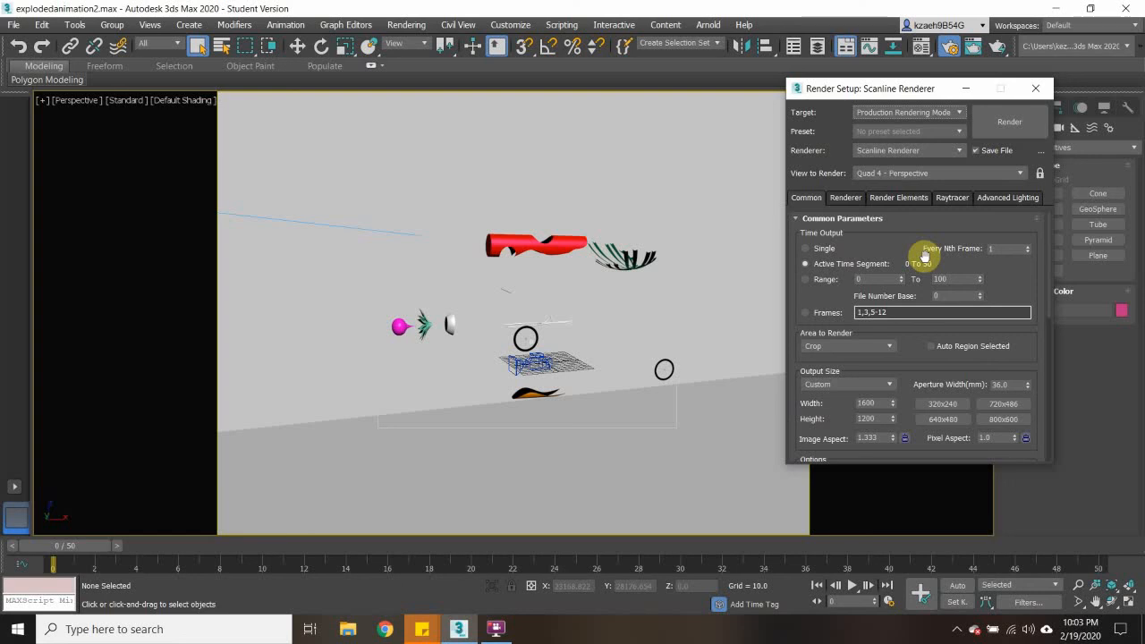
{"action": "left_click", "coordinate": [1035, 87]}
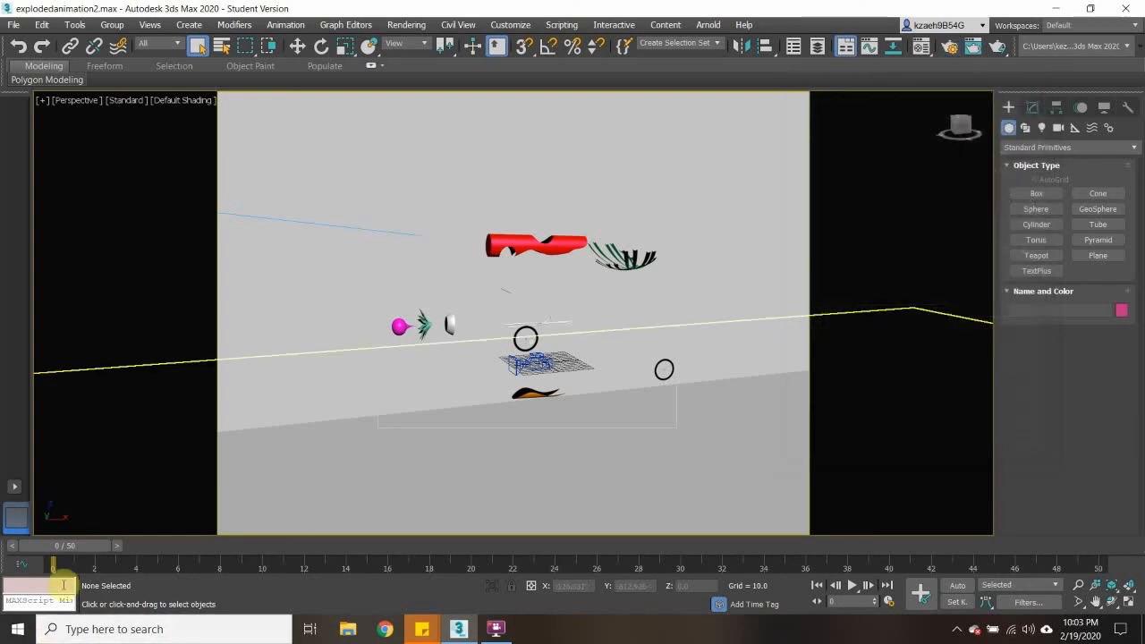
{"action": "left_click_drag", "start_coordinate": [75, 546], "coordinate": [9, 542]}
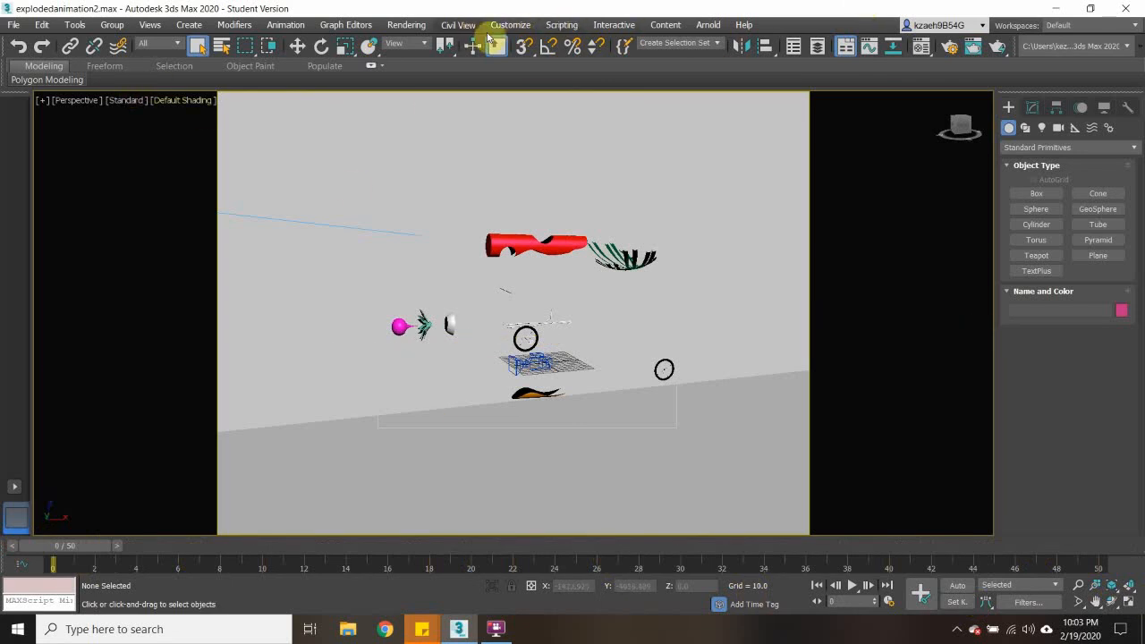
- Check the common render settings and render the Quad 4 - Perspective view over the active time segment, overwriting newtestexplosion.avi
{"action": "left_click", "coordinate": [407, 25]}
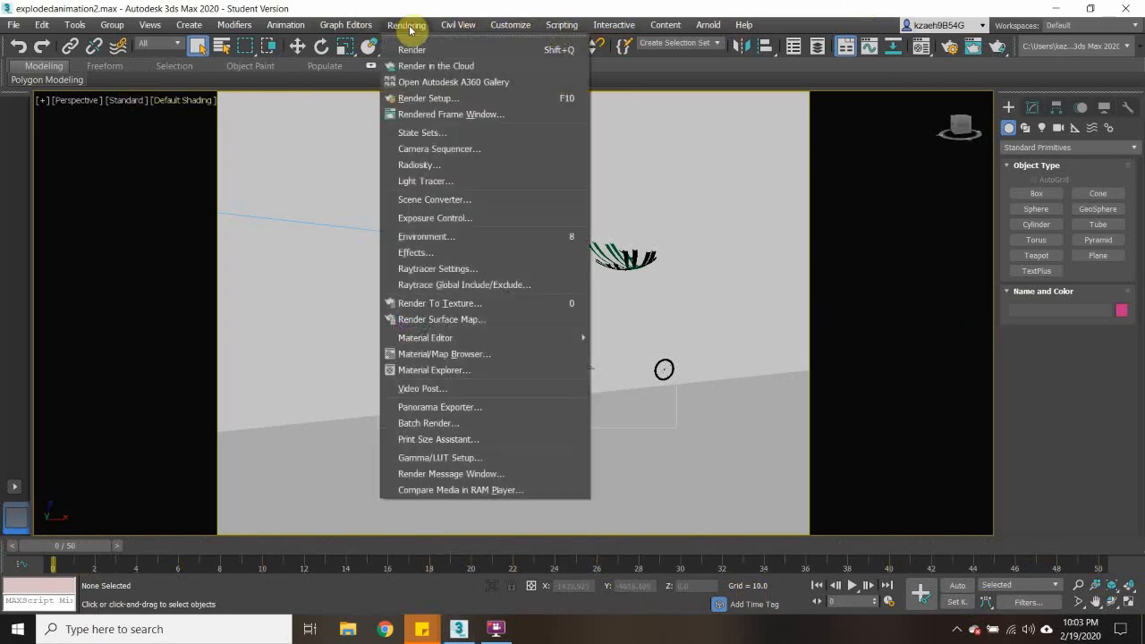
{"action": "left_click", "coordinate": [427, 99]}
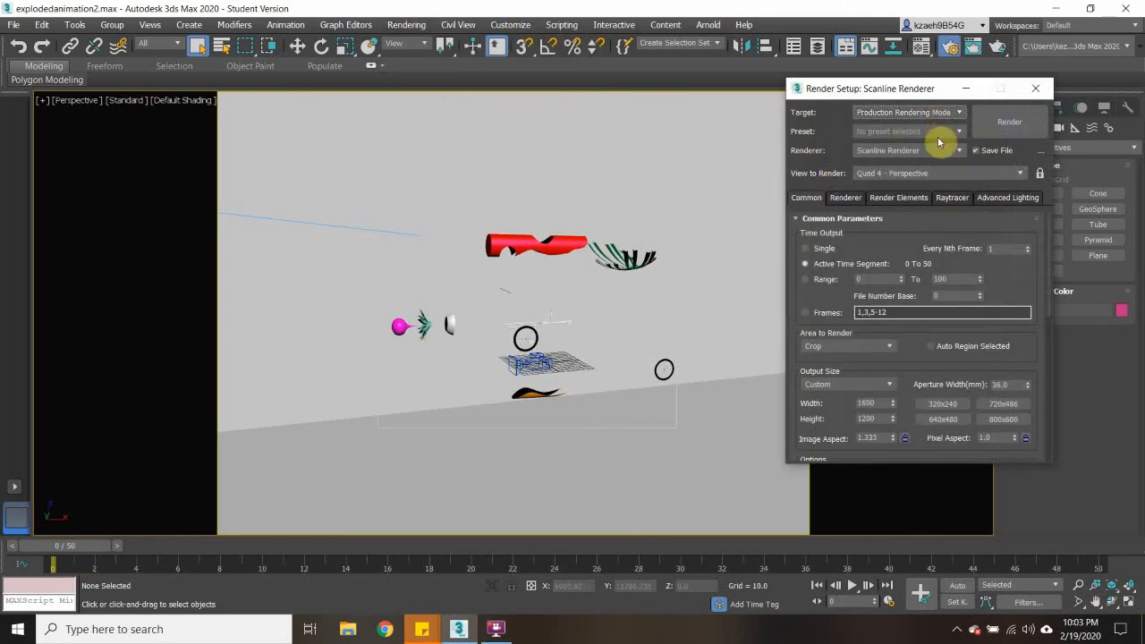
{"action": "left_click", "coordinate": [916, 174]}
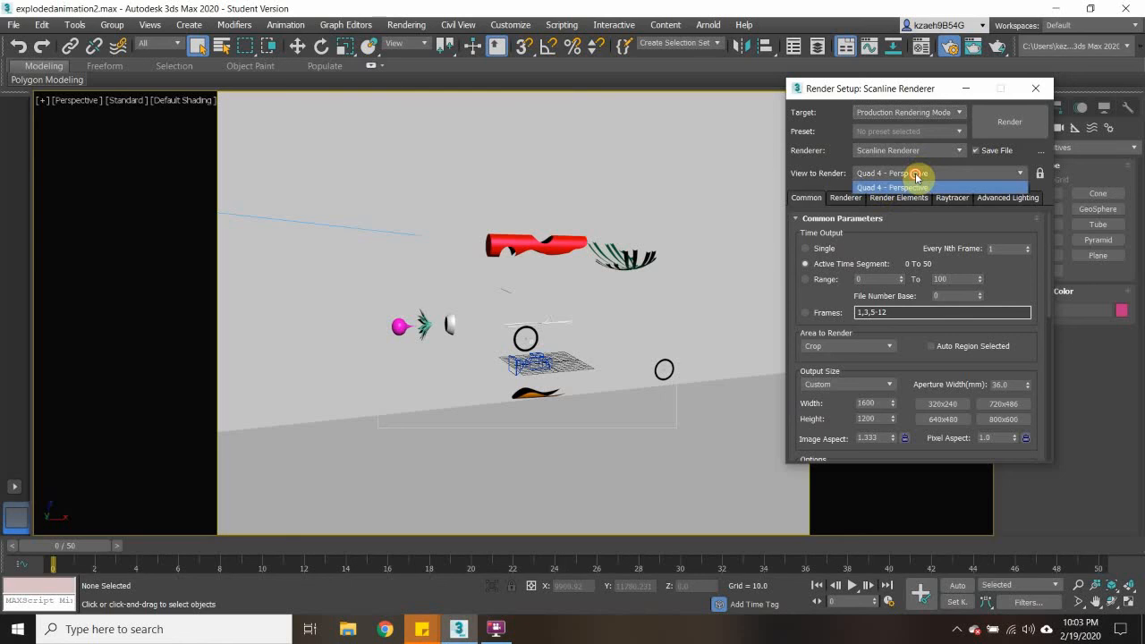
{"action": "left_click", "coordinate": [899, 184]}
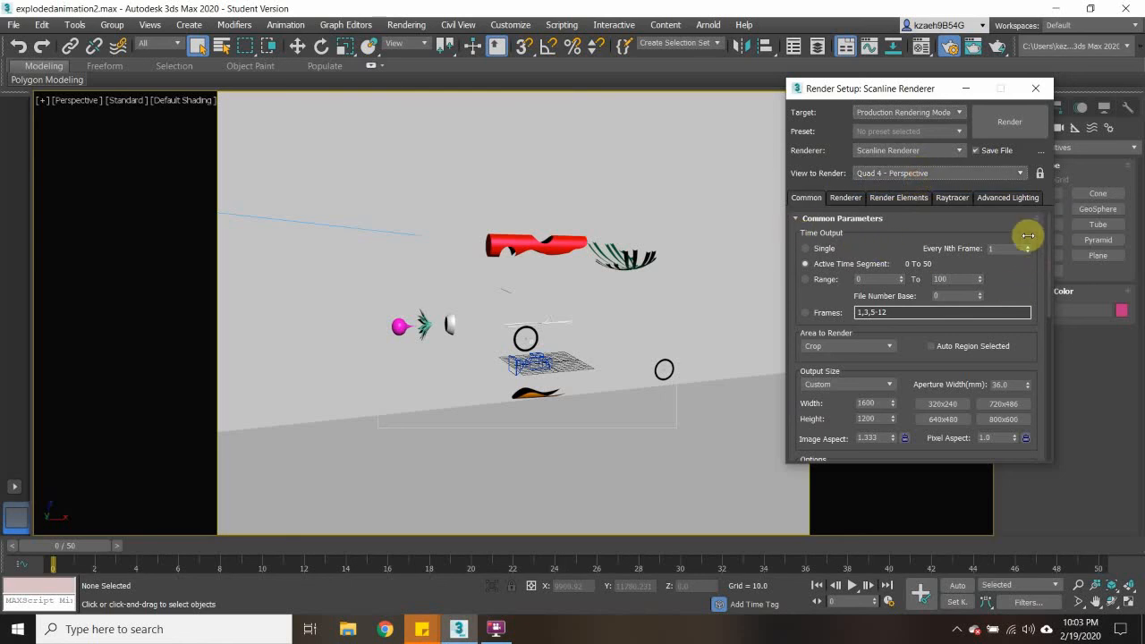
{"action": "left_click_drag", "start_coordinate": [1049, 226], "coordinate": [1049, 265]}
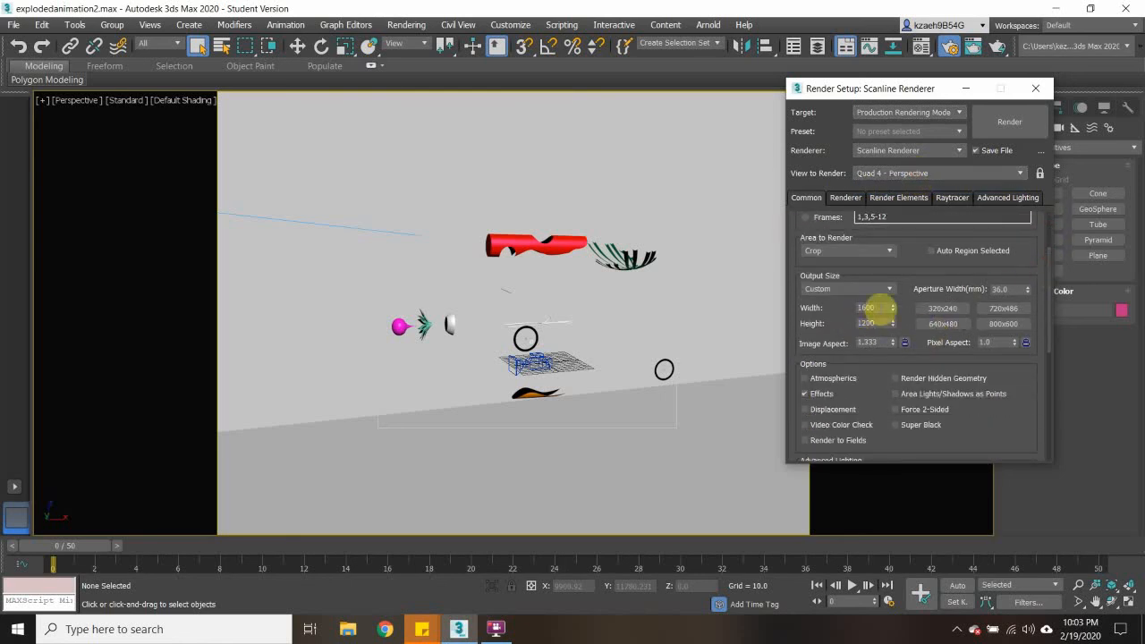
{"action": "left_click_drag", "start_coordinate": [1047, 312], "coordinate": [1038, 427]}
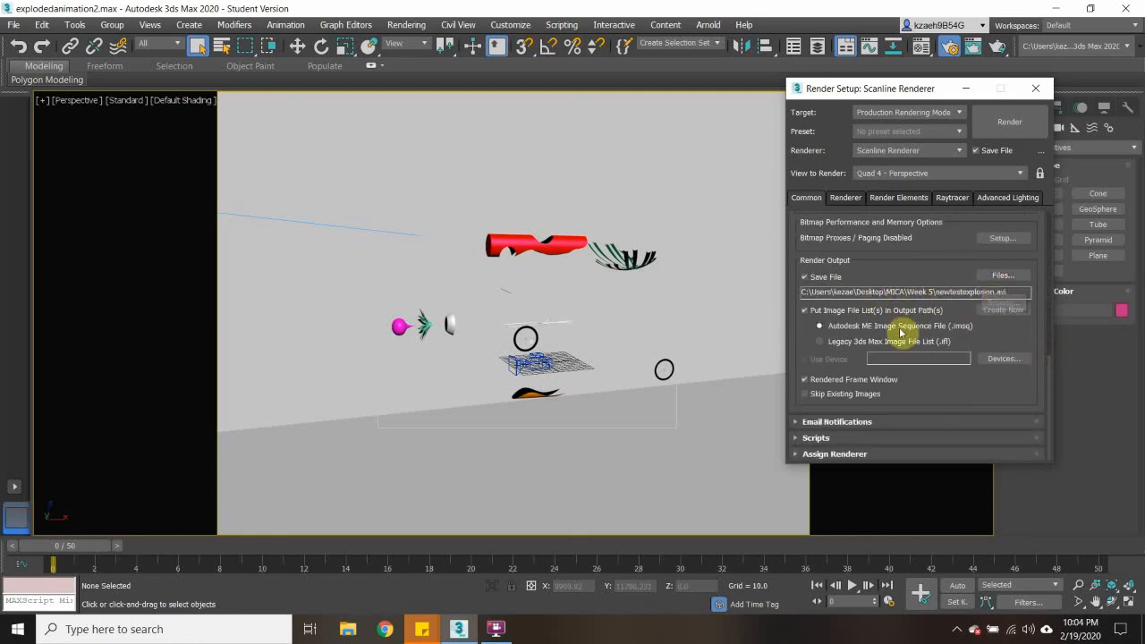
{"action": "left_click", "coordinate": [1012, 121]}
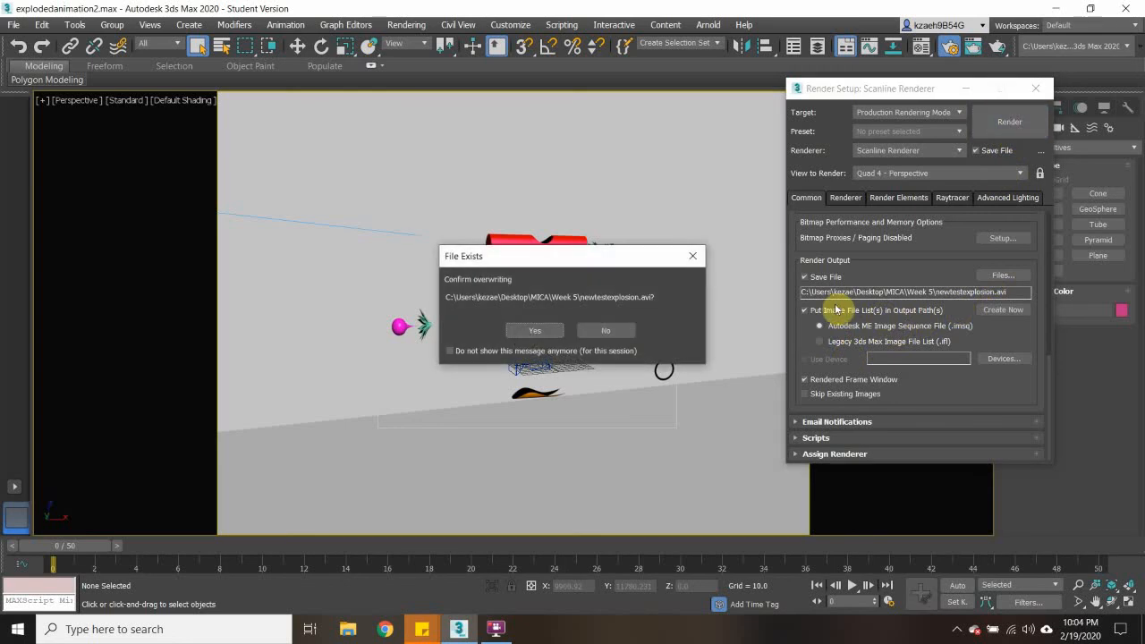
{"action": "left_click", "coordinate": [522, 331]}
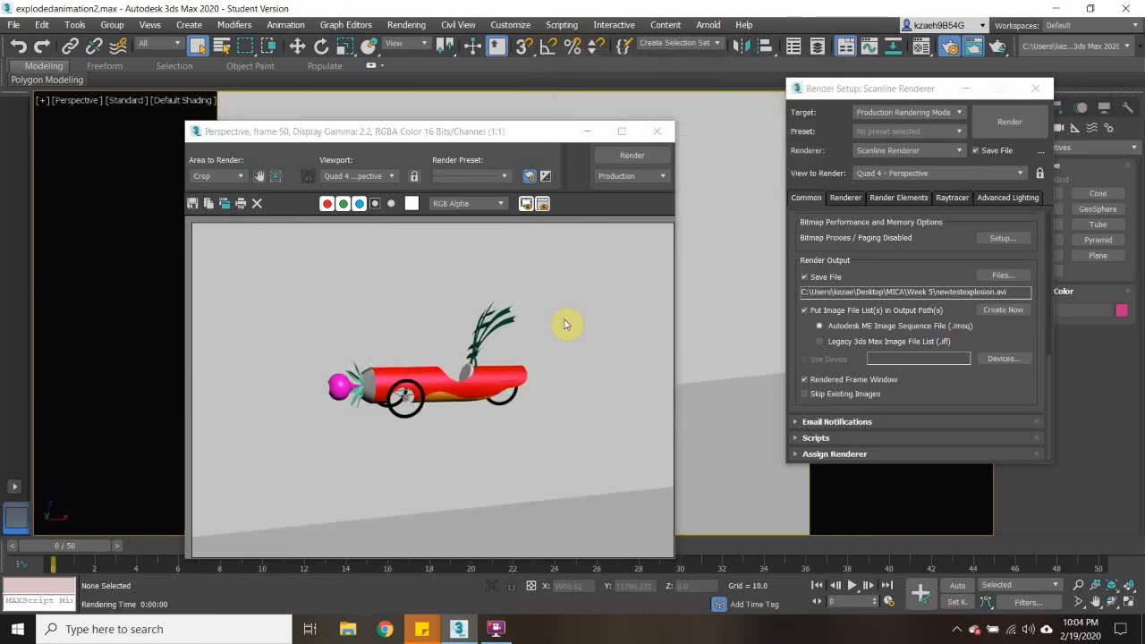
- Switch to File Explorer, play the newtestexplosion video from Desktop > MICA > Week 5, and close the player
{"action": "left_click", "coordinate": [361, 634]}
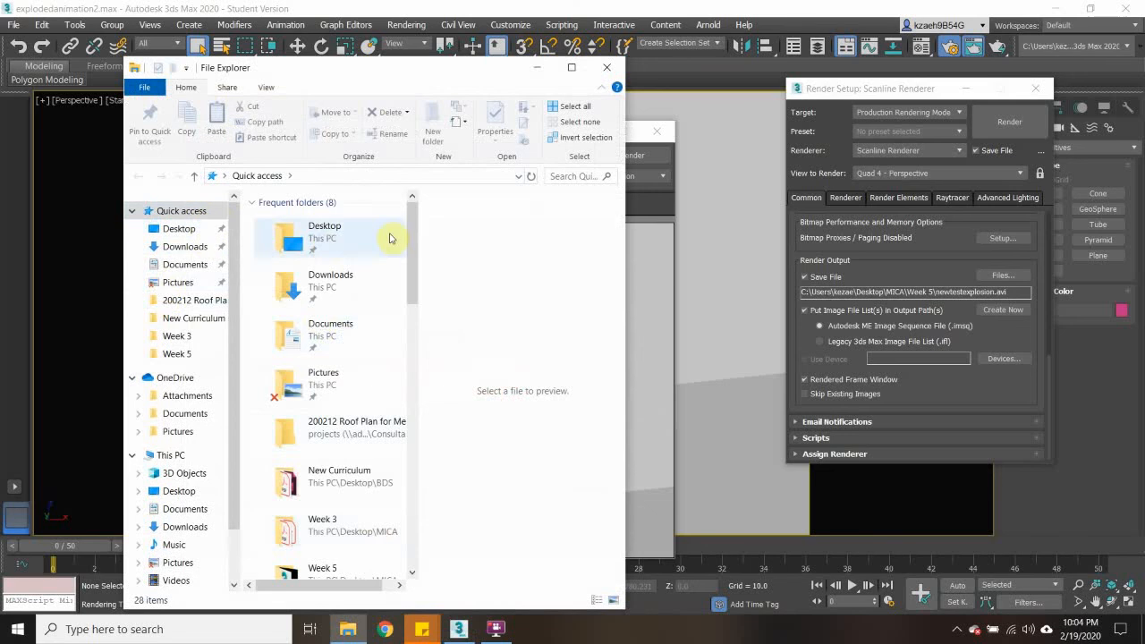
{"action": "left_click", "coordinate": [311, 240]}
{"action": "double_click", "coordinate": [311, 240]}
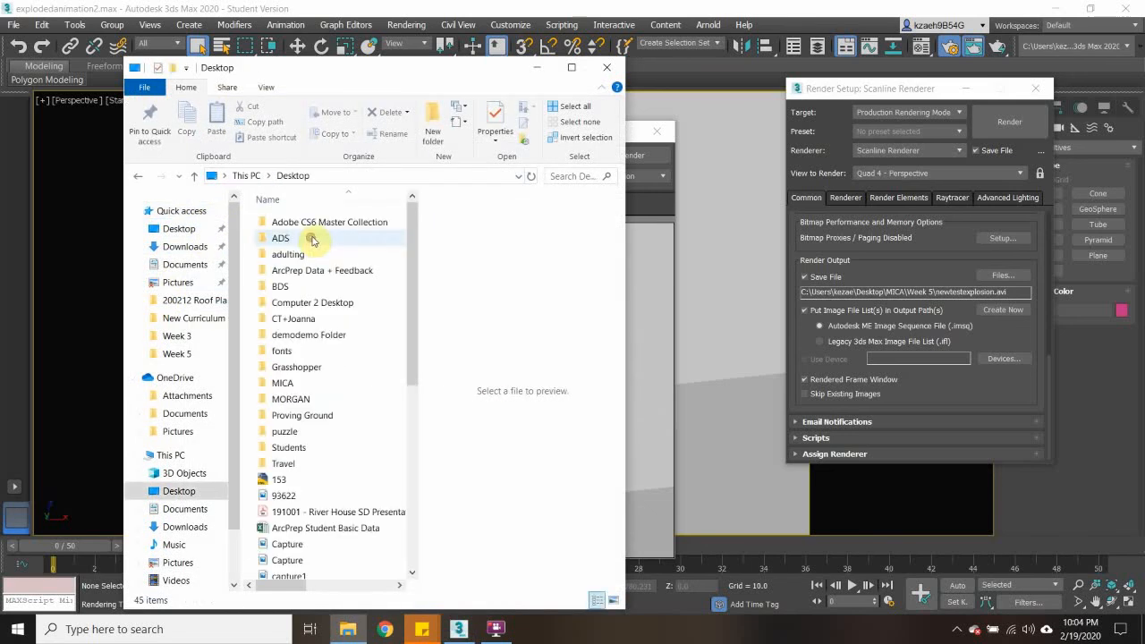
{"action": "double_click", "coordinate": [333, 383]}
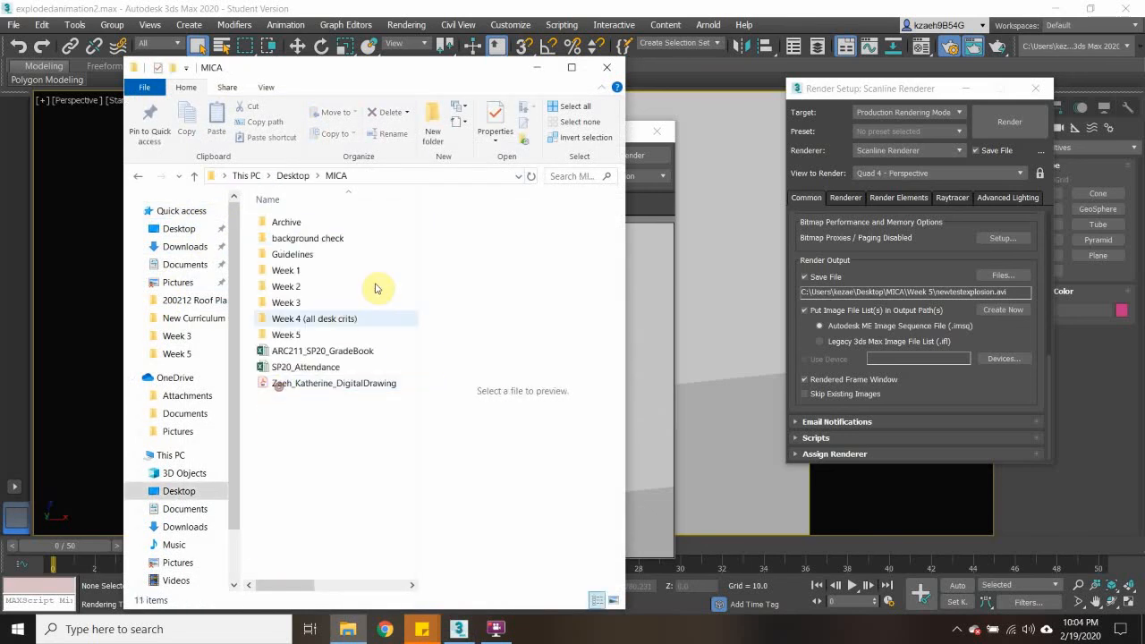
{"action": "double_click", "coordinate": [286, 334]}
{"action": "left_click_drag", "start_coordinate": [416, 235], "coordinate": [394, 465]}
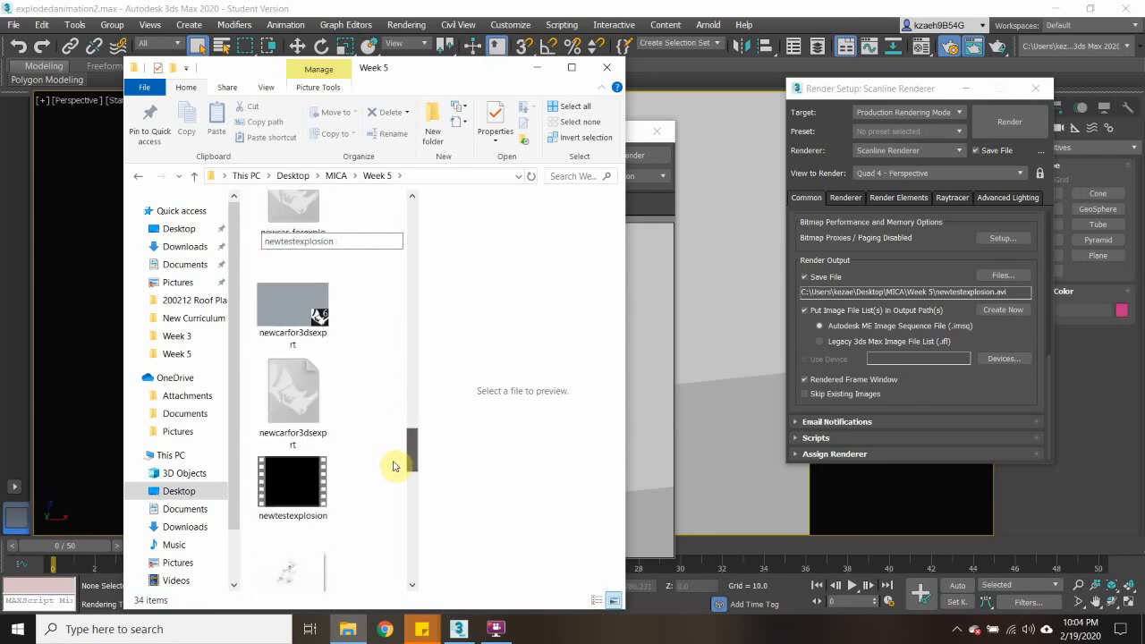
{"action": "scroll", "coordinate": [393, 466], "scroll_direction": "down", "scroll_amount": 2}
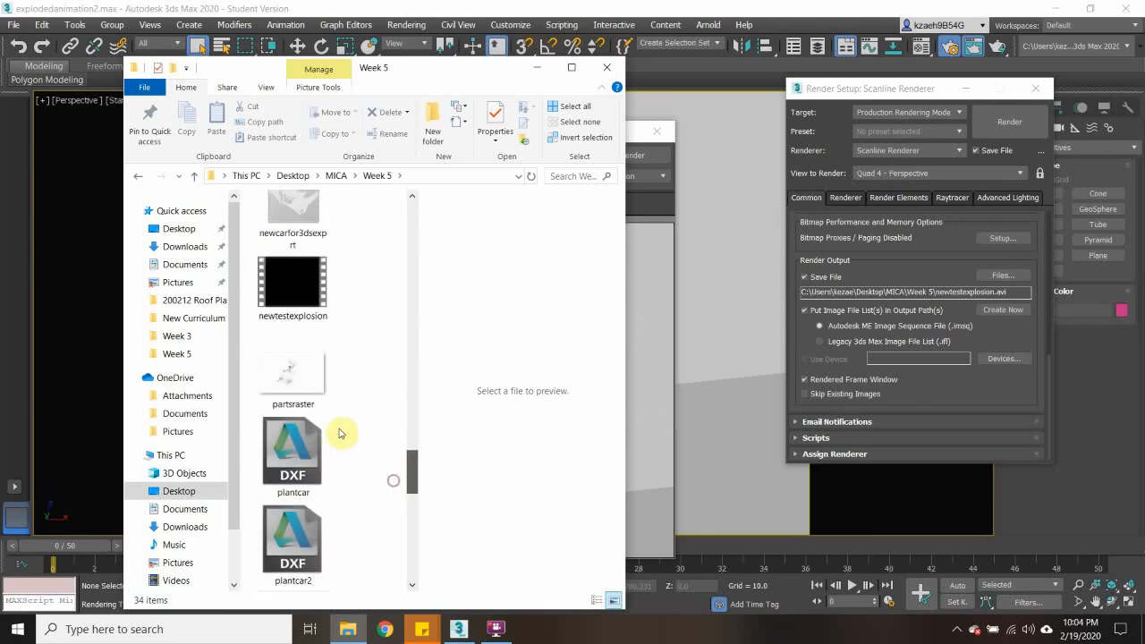
{"action": "double_click", "coordinate": [274, 286]}
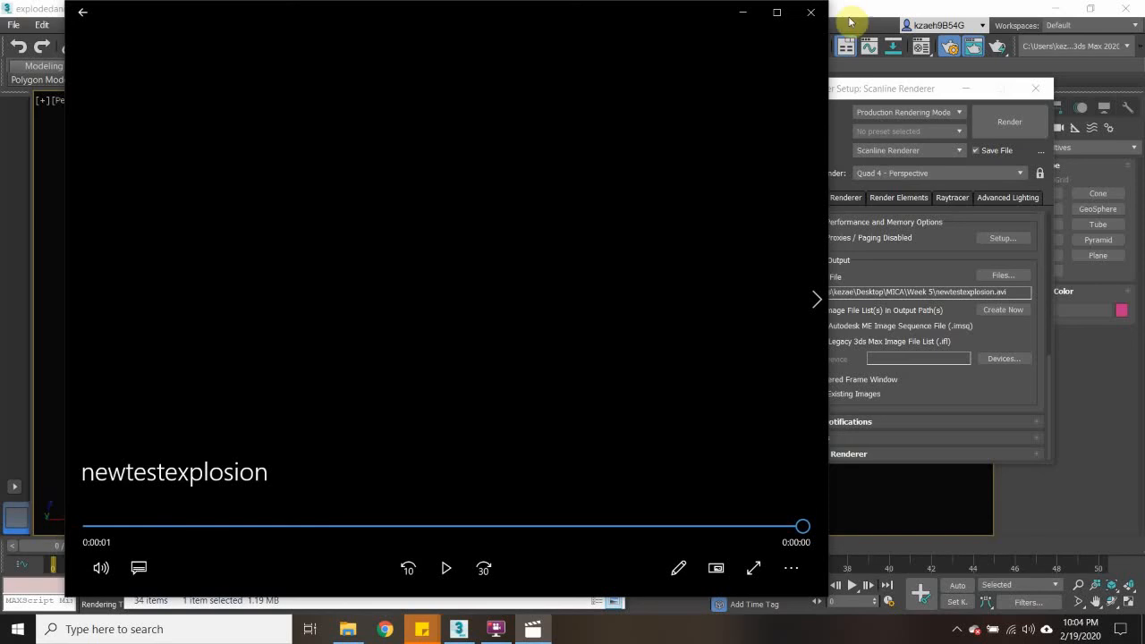
{"action": "left_click", "coordinate": [812, 12]}
- Set the render output file to newtestexplosion in the Week 5 folder, saved as a MOV QuickTime file
{"action": "left_click", "coordinate": [1002, 275]}
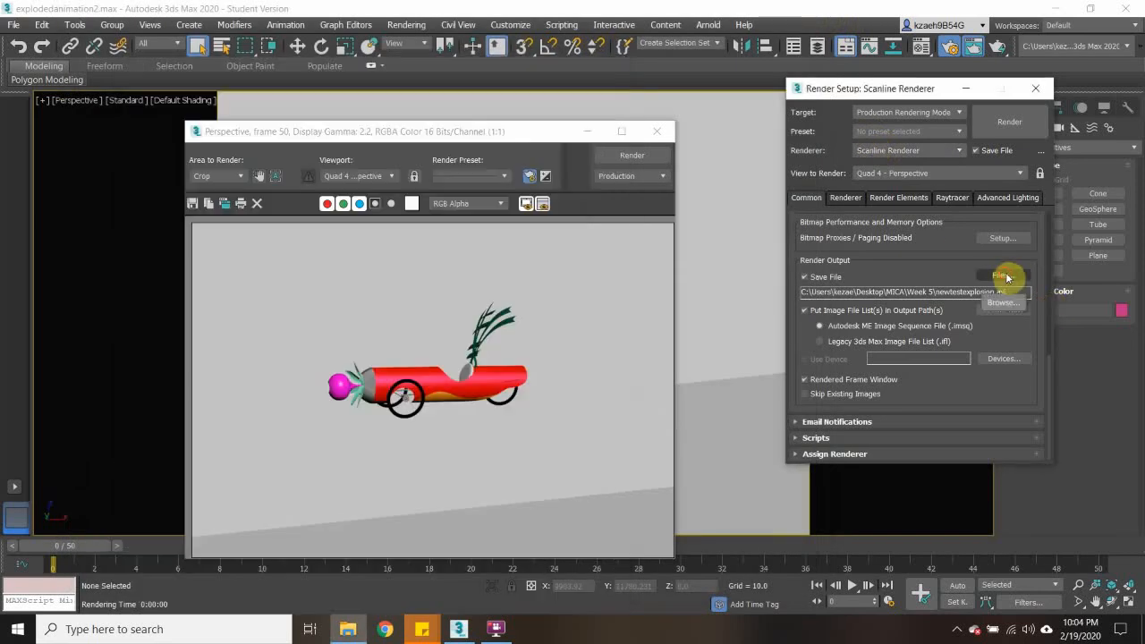
{"action": "left_click", "coordinate": [798, 416]}
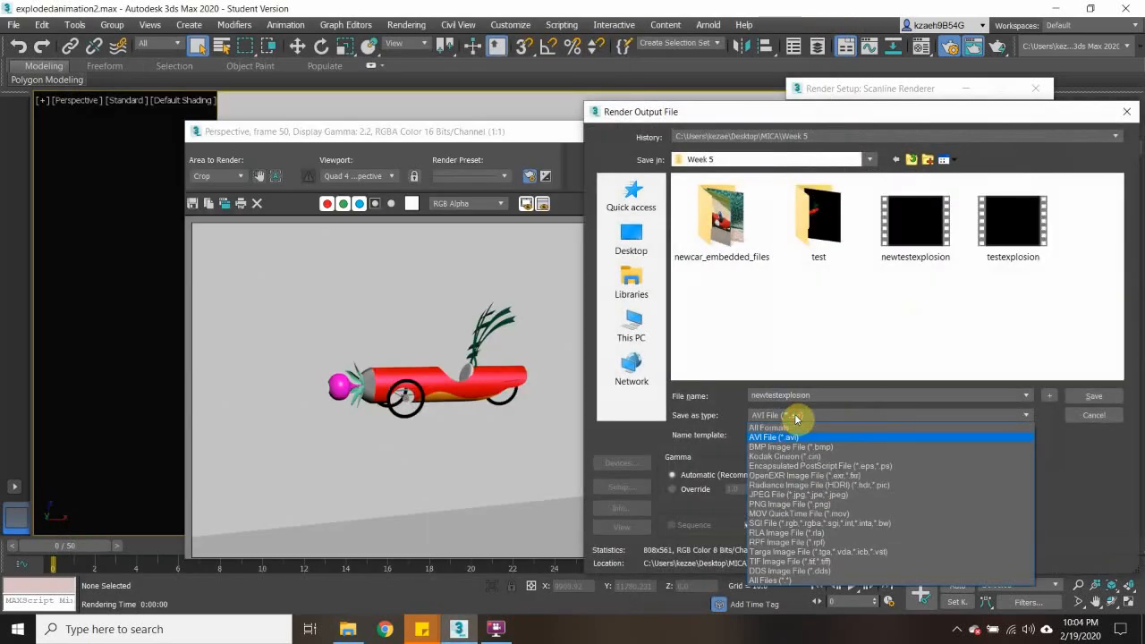
{"action": "left_click", "coordinate": [832, 514]}
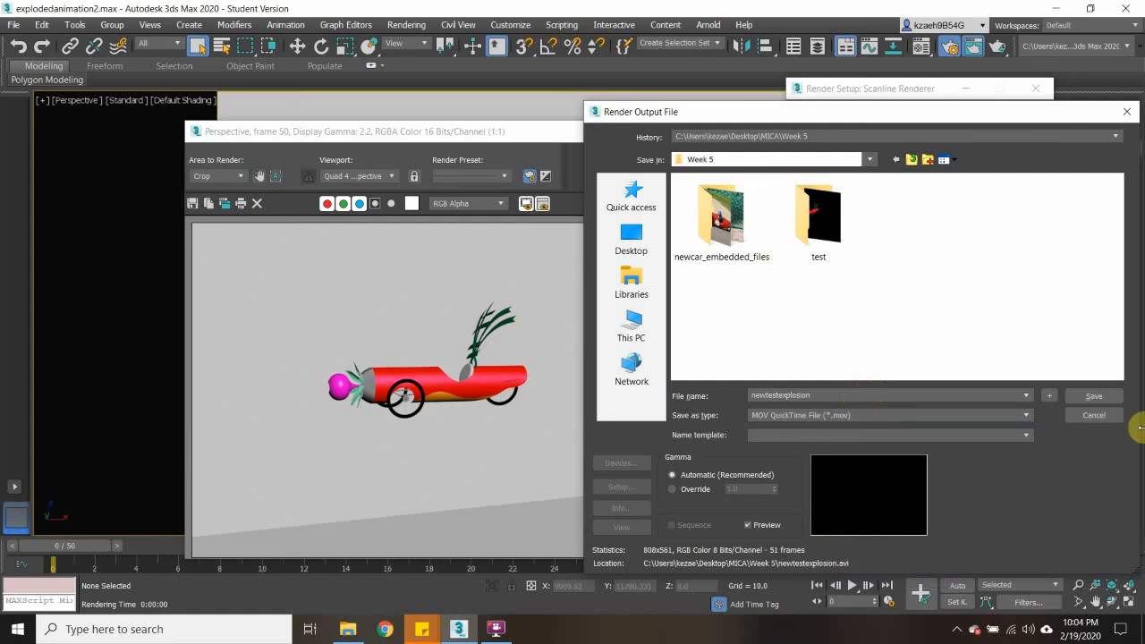
{"action": "left_click", "coordinate": [1095, 396]}
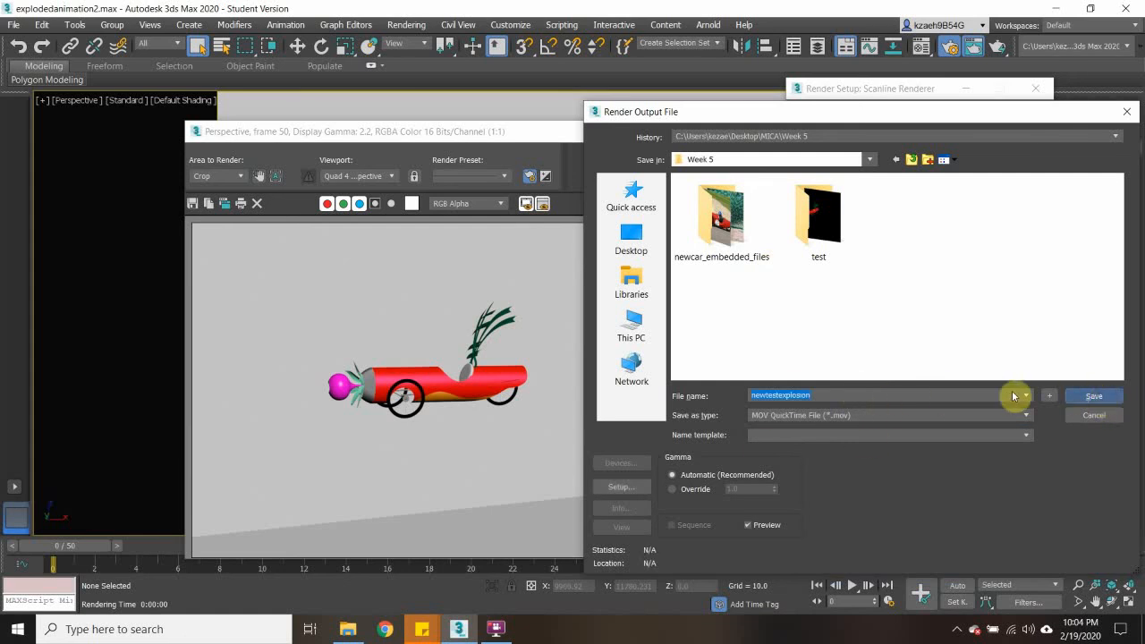
{"action": "left_click", "coordinate": [1078, 394]}
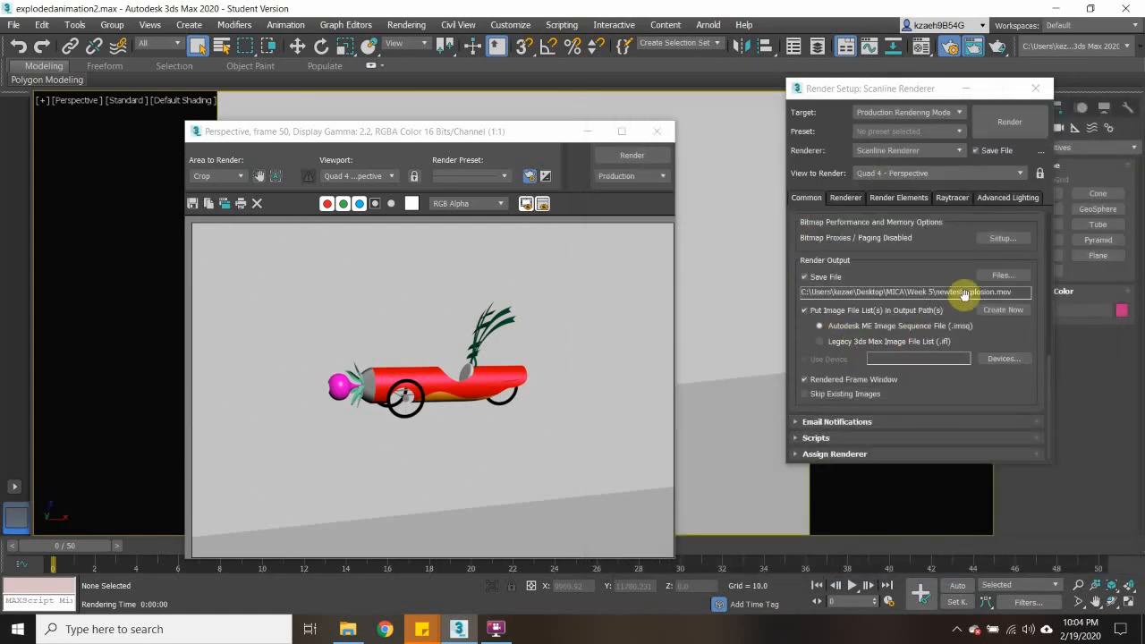
- Try to render the animation to newtestexplosion.mov, dismiss the errors, and recheck the output file settings without changing them
{"action": "left_click", "coordinate": [1022, 119]}
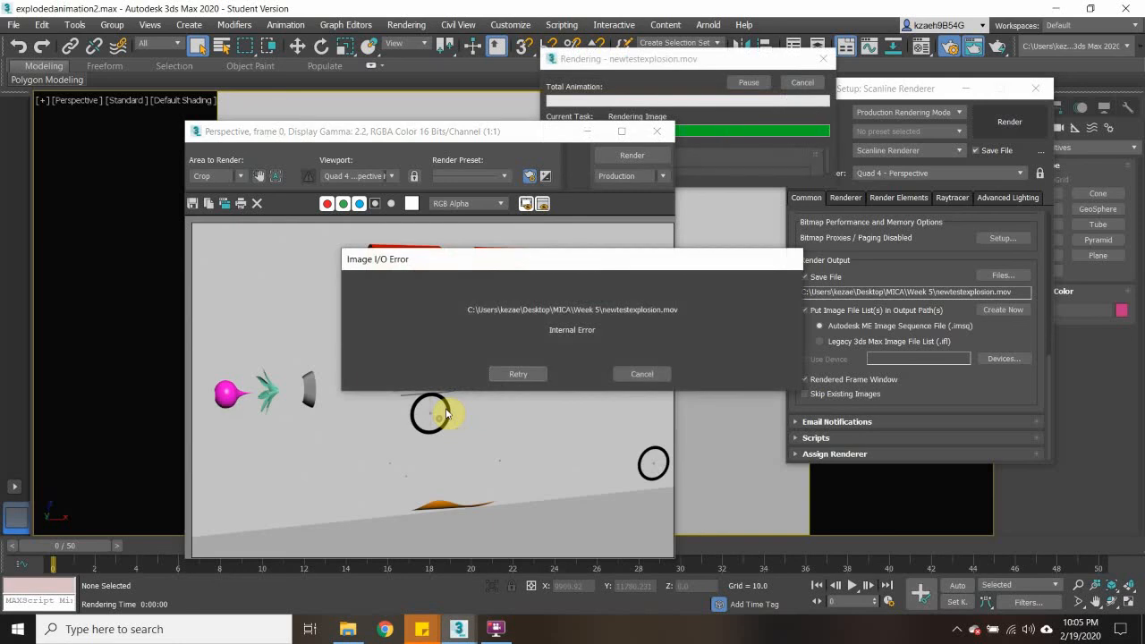
{"action": "left_click", "coordinate": [642, 374]}
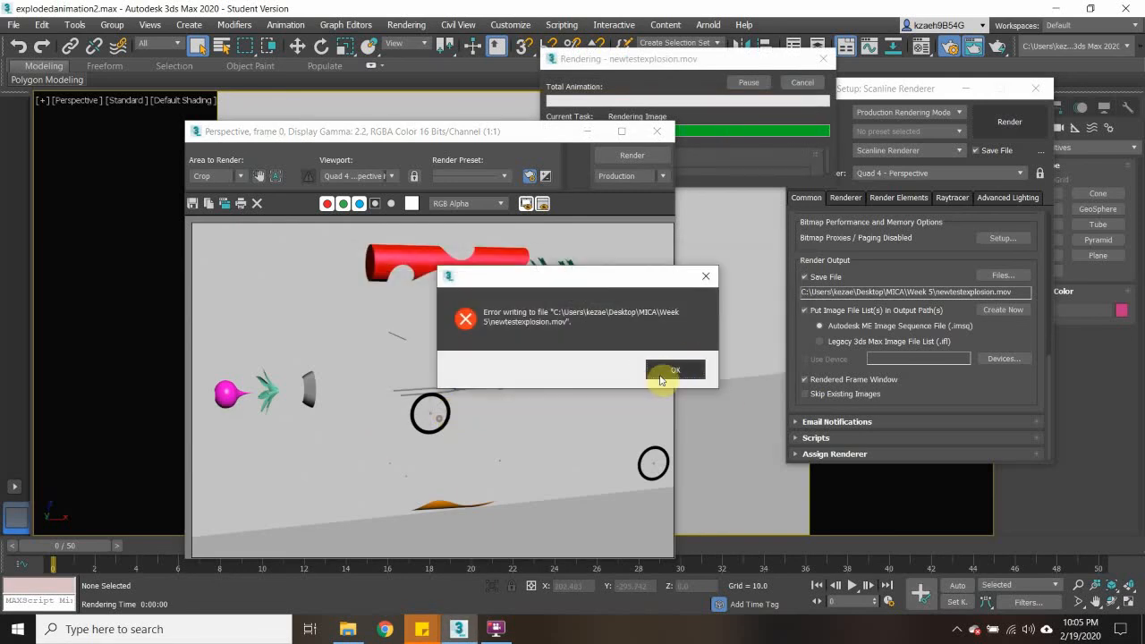
{"action": "left_click", "coordinate": [660, 379]}
{"action": "left_click", "coordinate": [998, 276]}
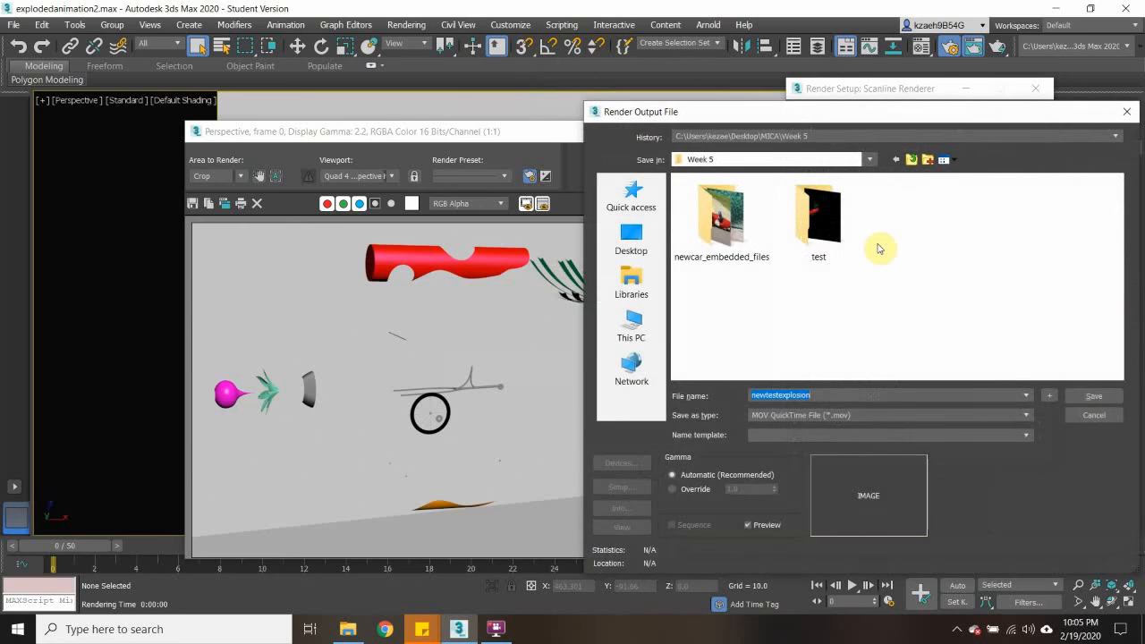
{"action": "left_click", "coordinate": [1093, 412]}
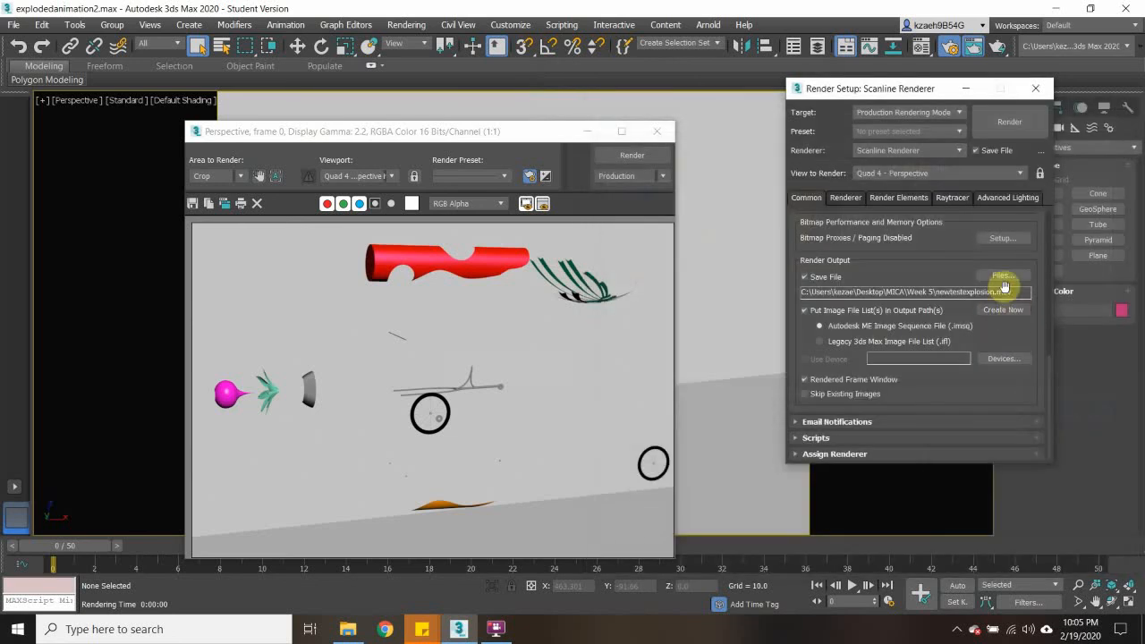
- Change the render output in the Week 5 folder to an AVI file named 2 with automatic gamma
{"action": "left_click", "coordinate": [1000, 277]}
{"action": "left_click", "coordinate": [832, 415]}
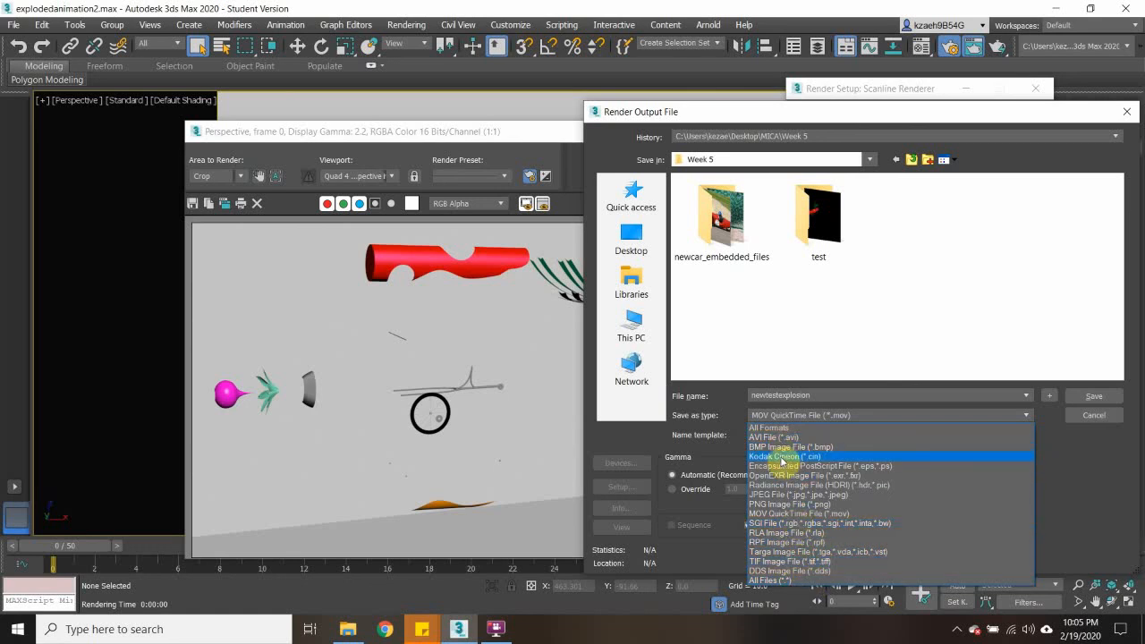
{"action": "left_click", "coordinate": [782, 457]}
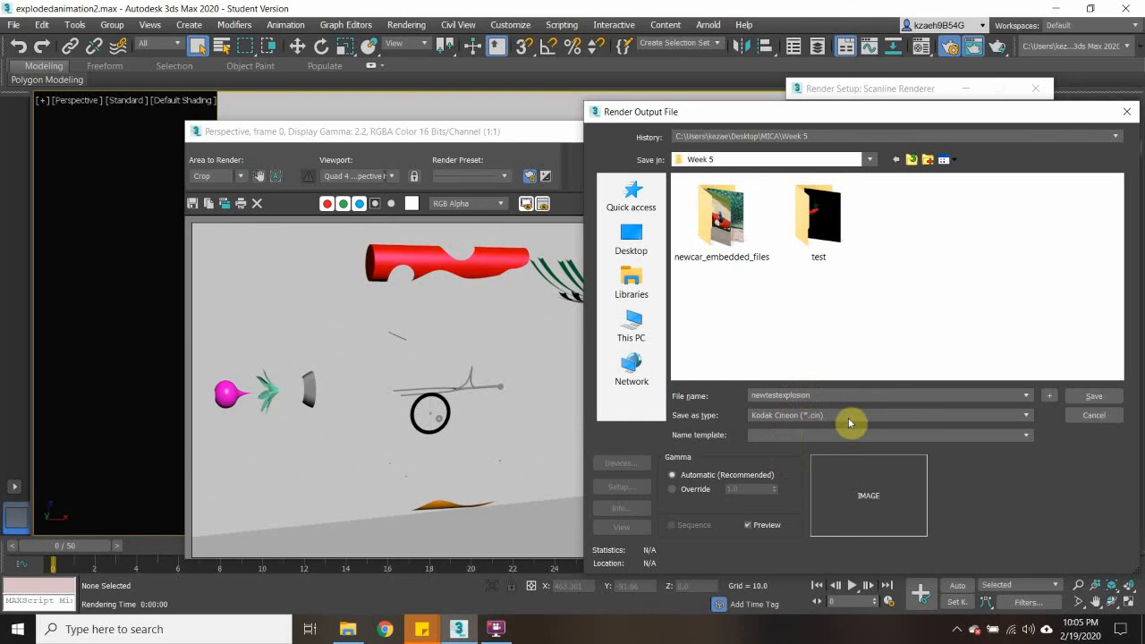
{"action": "left_click", "coordinate": [1009, 416]}
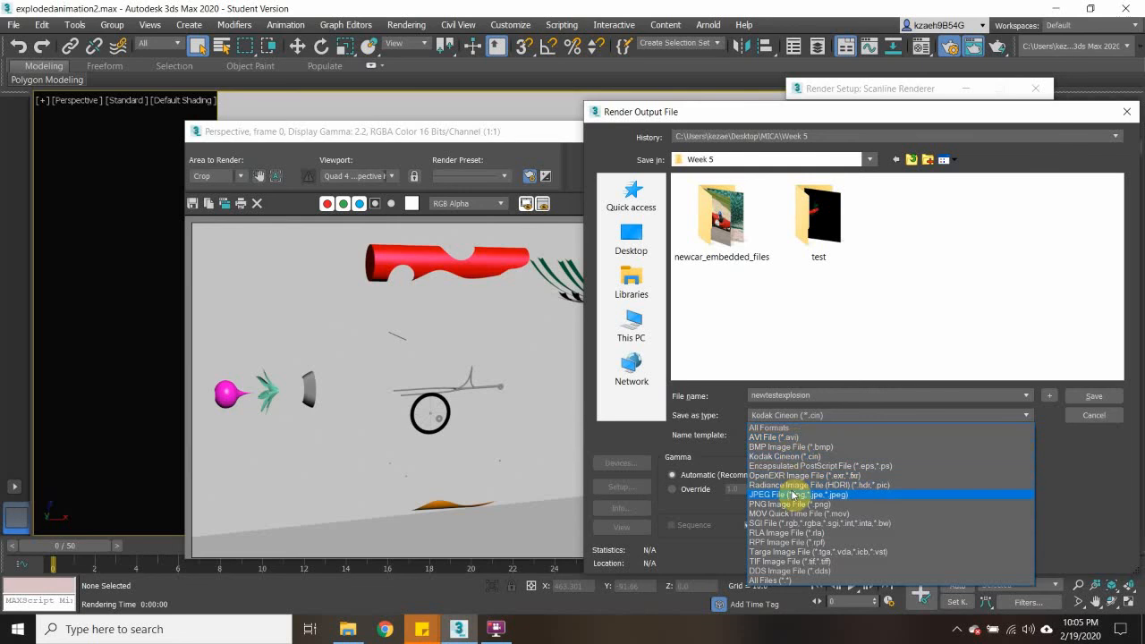
{"action": "left_click", "coordinate": [785, 439]}
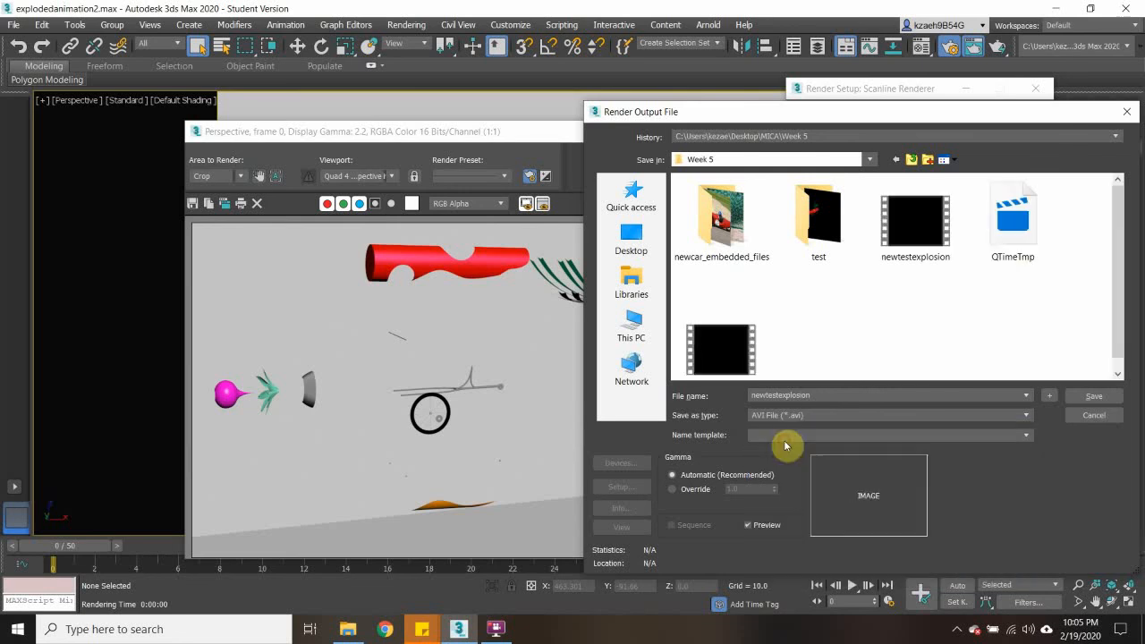
{"action": "left_click", "coordinate": [821, 395]}
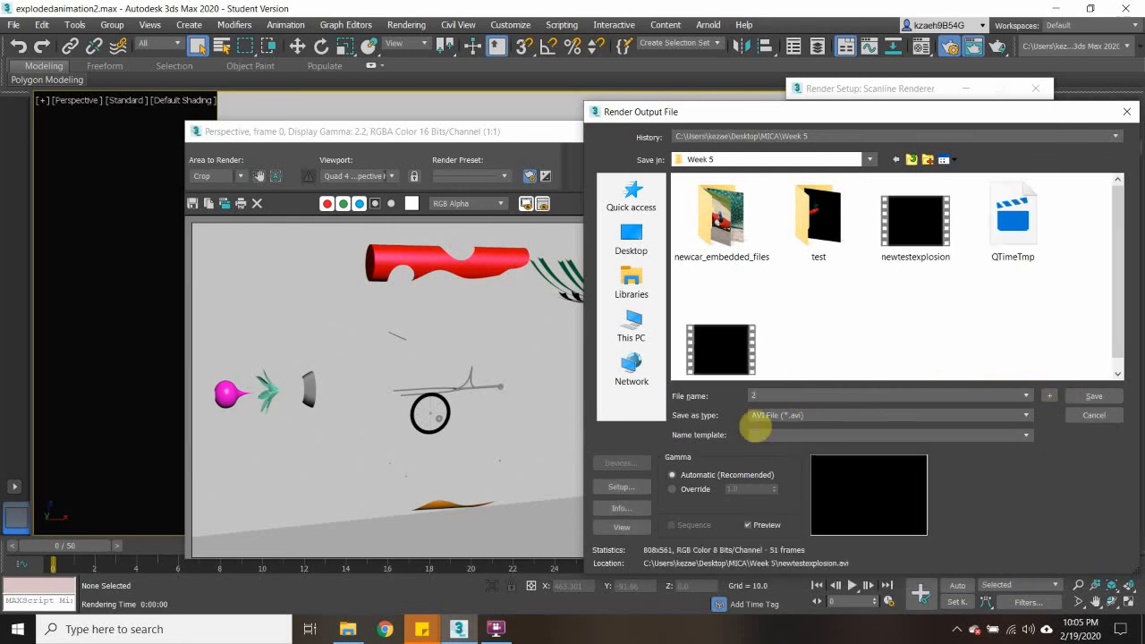
{"action": "left_click", "coordinate": [697, 477]}
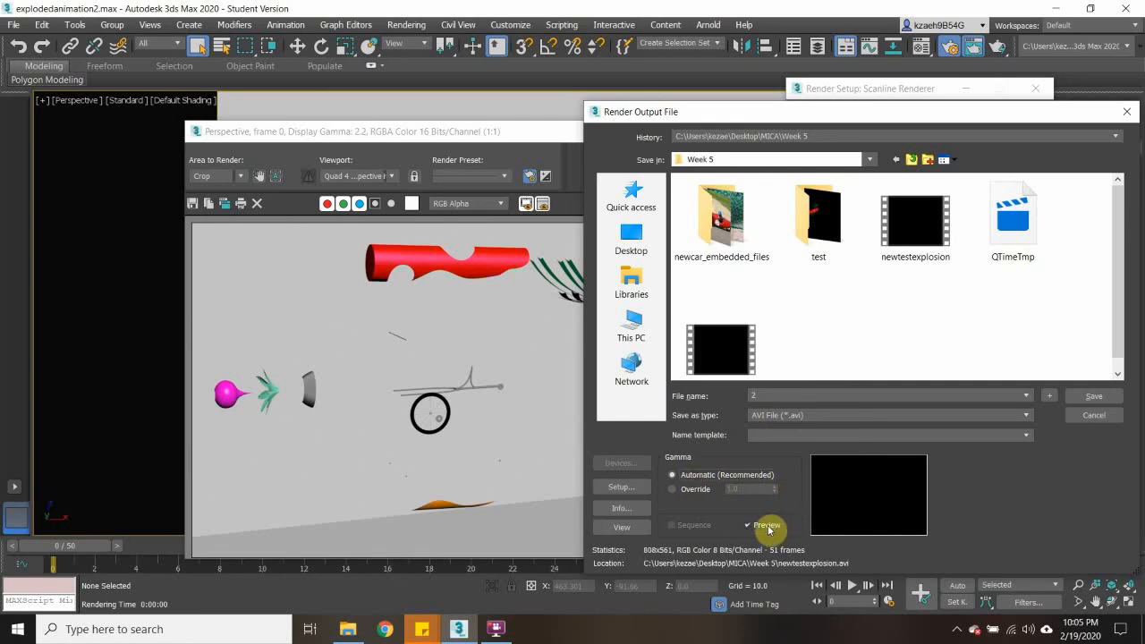
{"action": "left_click", "coordinate": [748, 525]}
{"action": "left_click", "coordinate": [765, 528]}
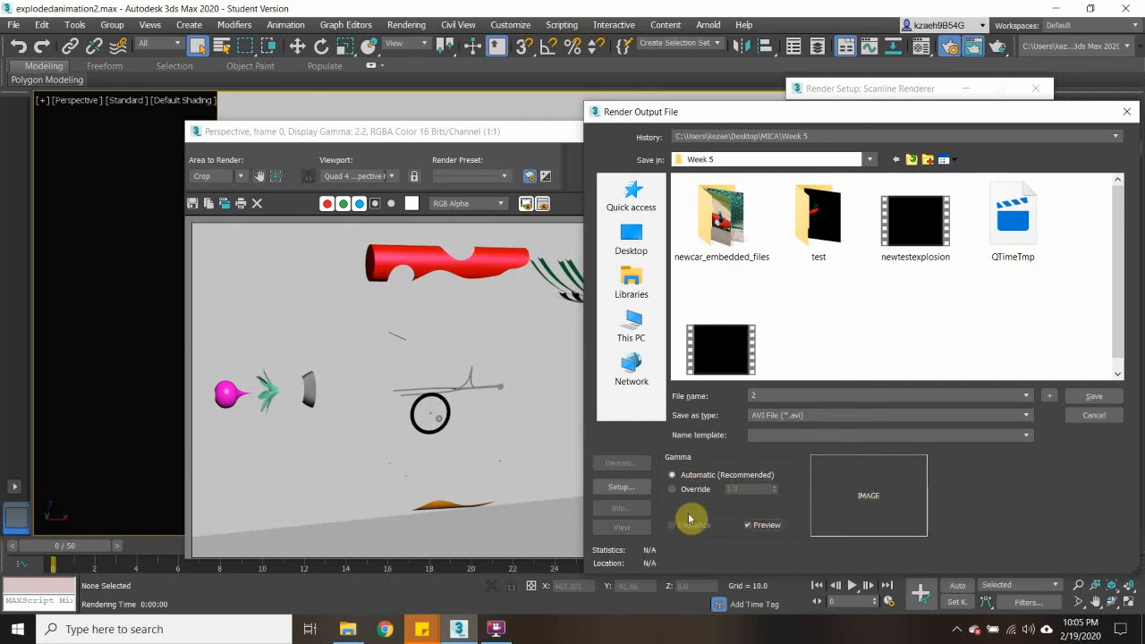
- Set the AVI compressor to Uncompressed and render the Quad 4 - Perspective animation to 2.avi in the Week 5 folder
{"action": "left_click", "coordinate": [620, 489]}
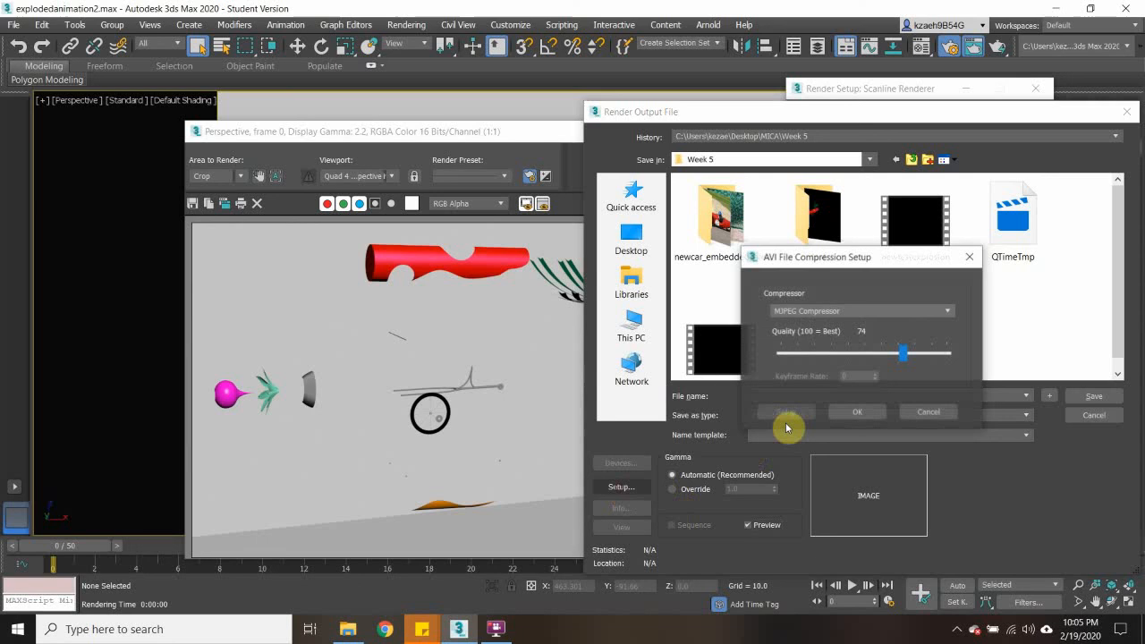
{"action": "left_click", "coordinate": [870, 312]}
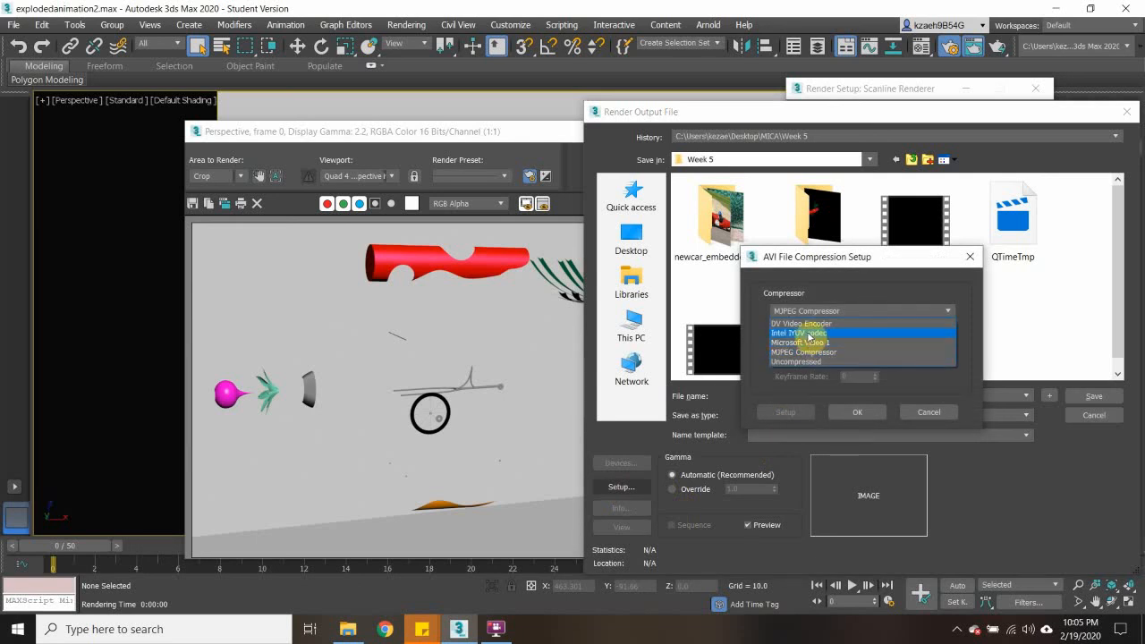
{"action": "left_click", "coordinate": [800, 363]}
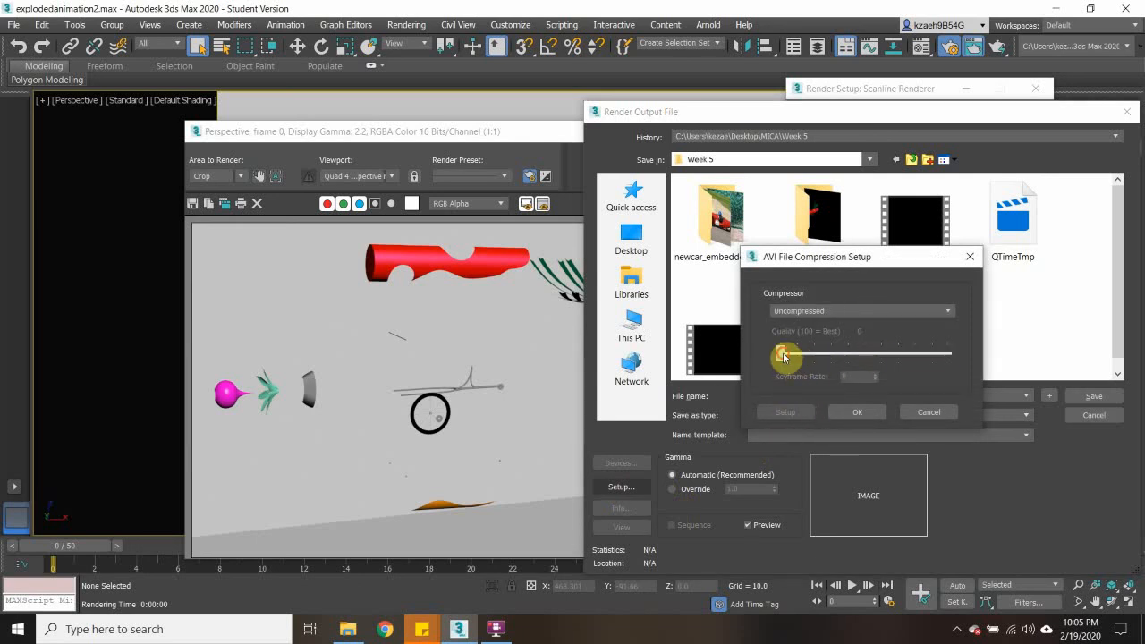
{"action": "left_click", "coordinate": [854, 414]}
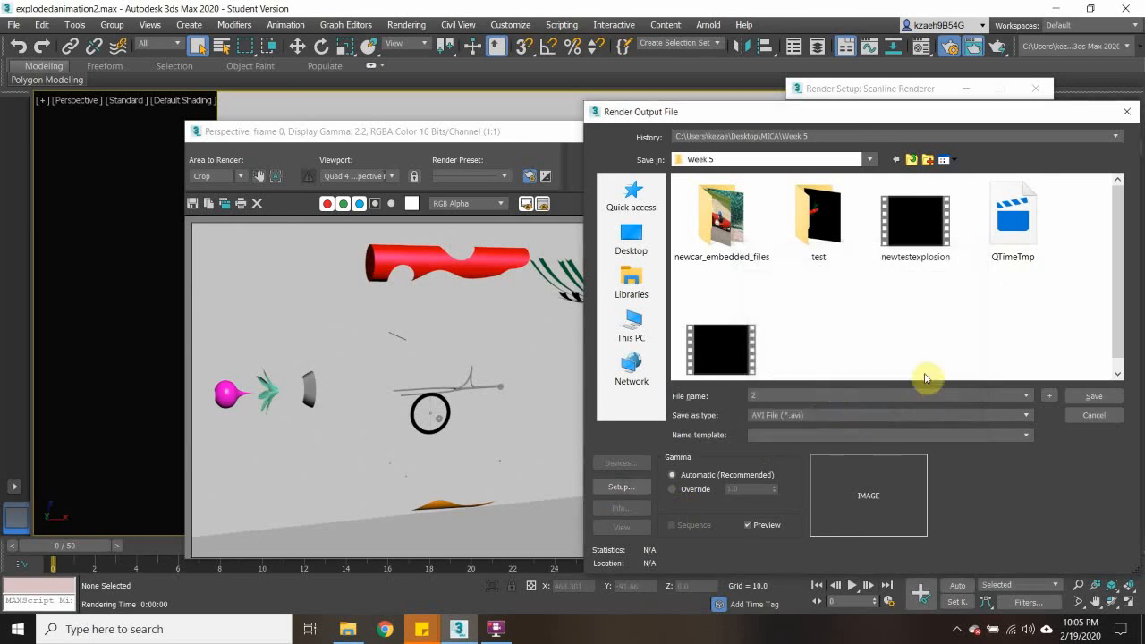
{"action": "left_click", "coordinate": [1094, 397]}
{"action": "left_click", "coordinate": [1009, 129]}
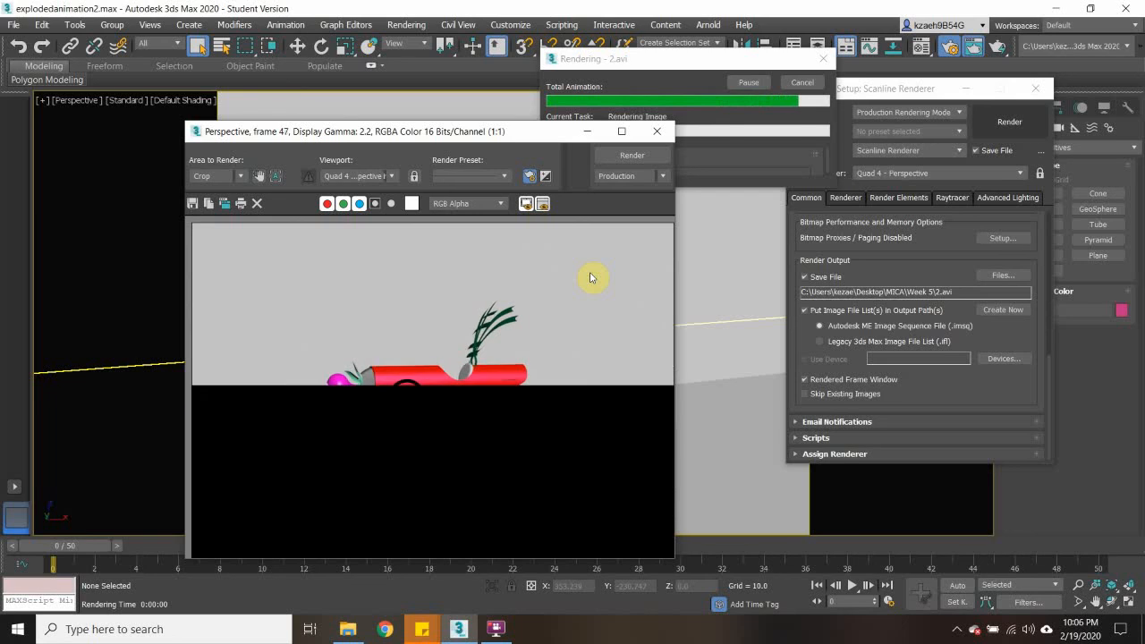
- Switch to File Explorer, find video 2 in the Week 5 folder, play it through, and close the player
{"action": "left_click", "coordinate": [348, 629]}
{"action": "left_click_drag", "start_coordinate": [414, 458], "coordinate": [418, 530]}
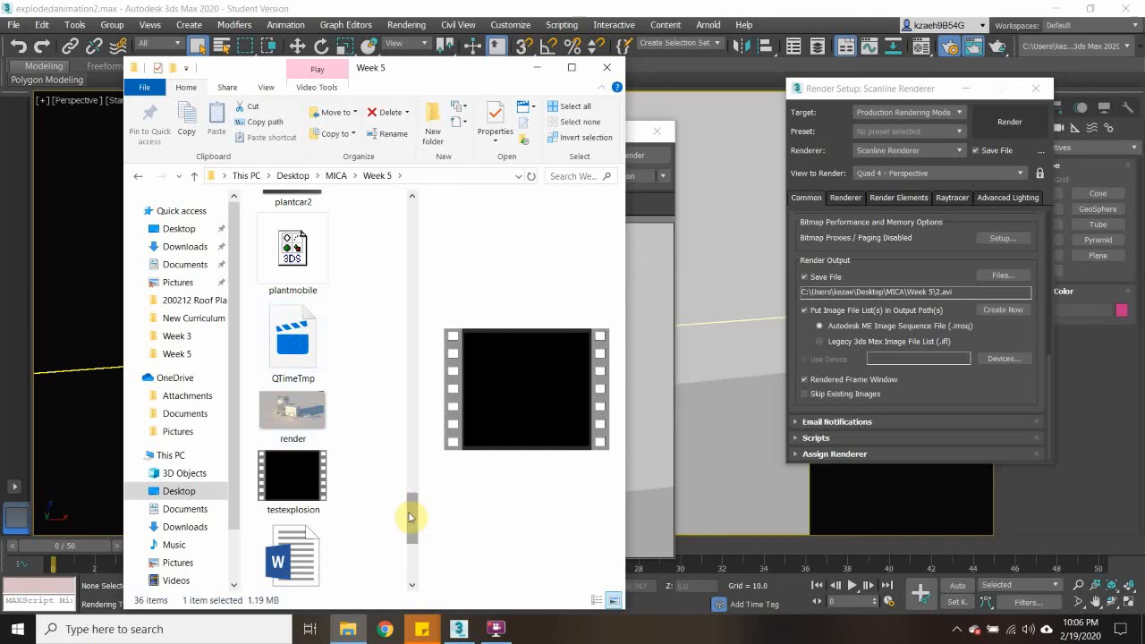
{"action": "left_click_drag", "start_coordinate": [409, 517], "coordinate": [424, 542]}
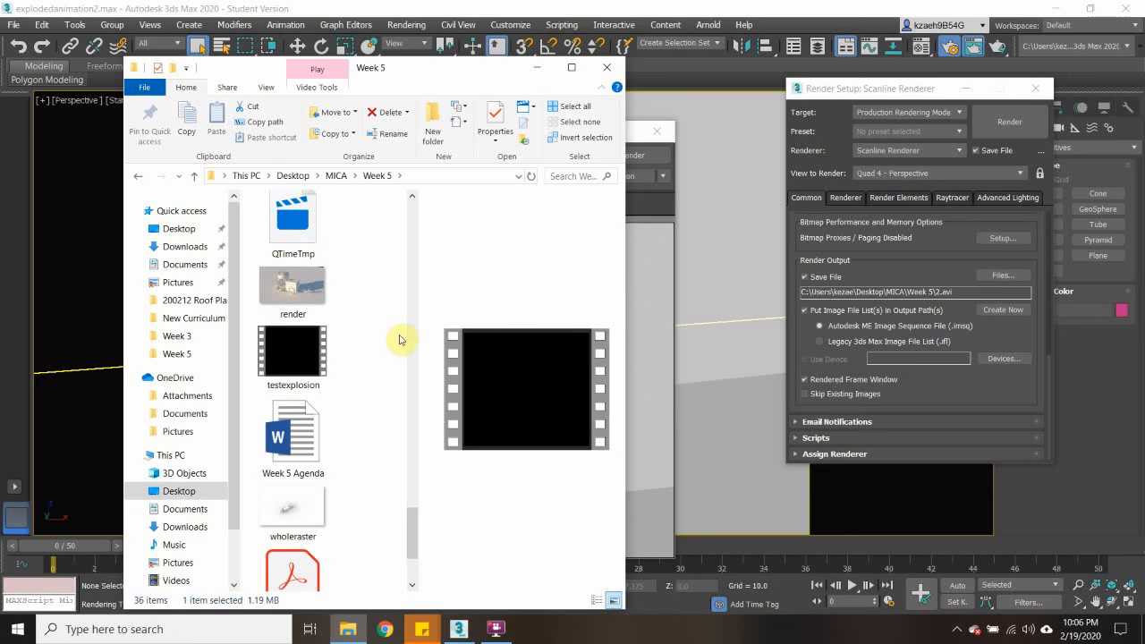
{"action": "scroll", "coordinate": [399, 340], "scroll_direction": "up", "scroll_amount": 3}
{"action": "left_click_drag", "start_coordinate": [408, 499], "coordinate": [406, 192]}
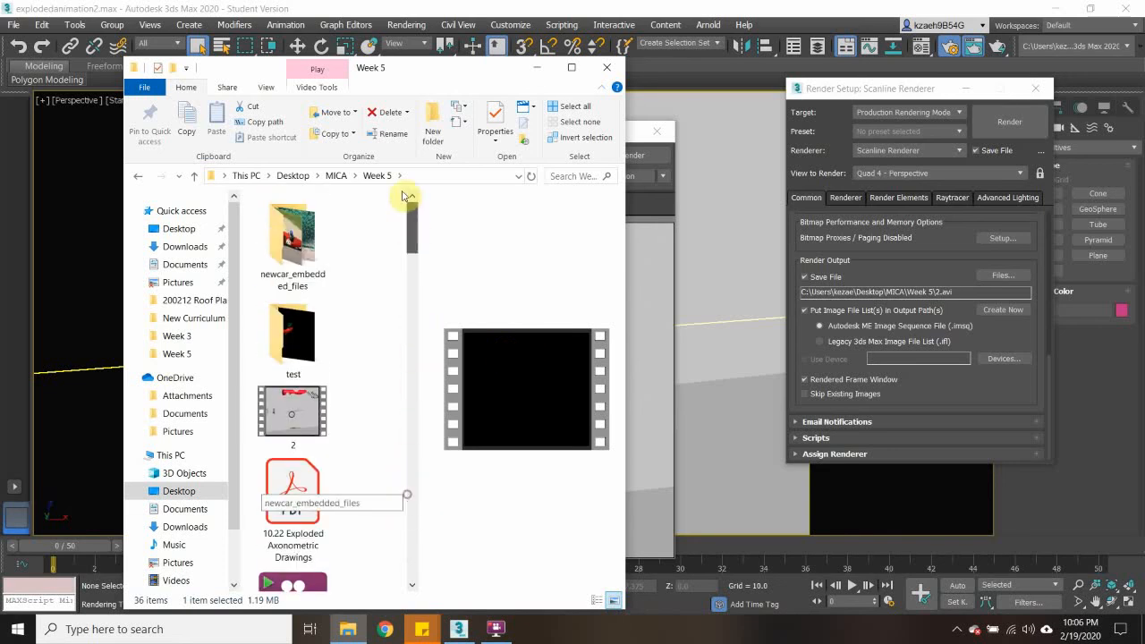
{"action": "left_click", "coordinate": [310, 413]}
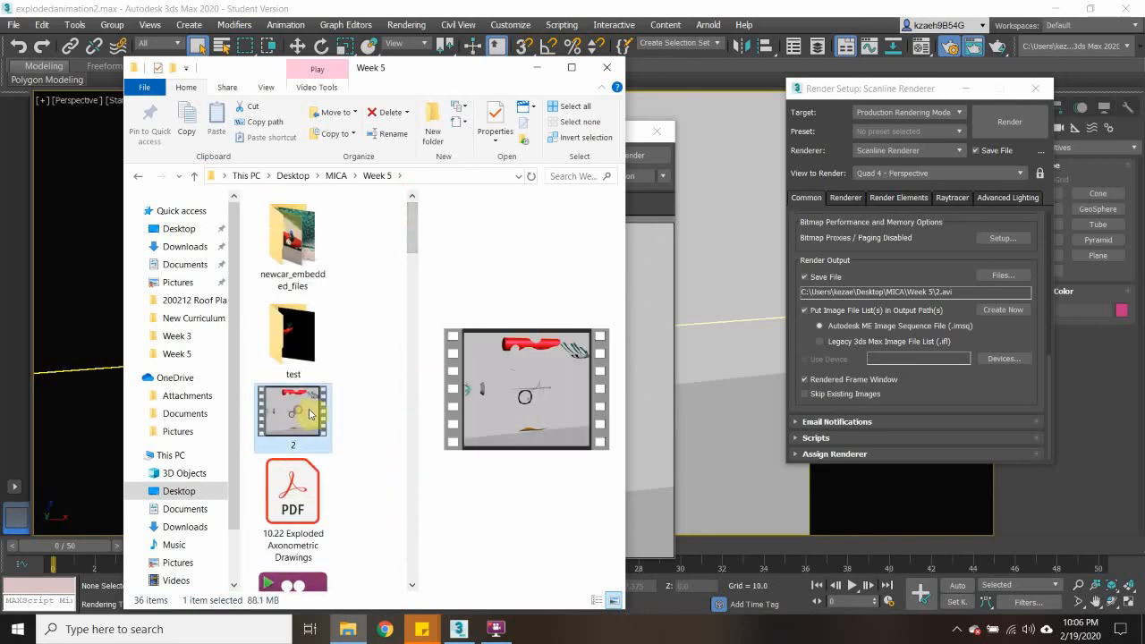
{"action": "double_click", "coordinate": [302, 413]}
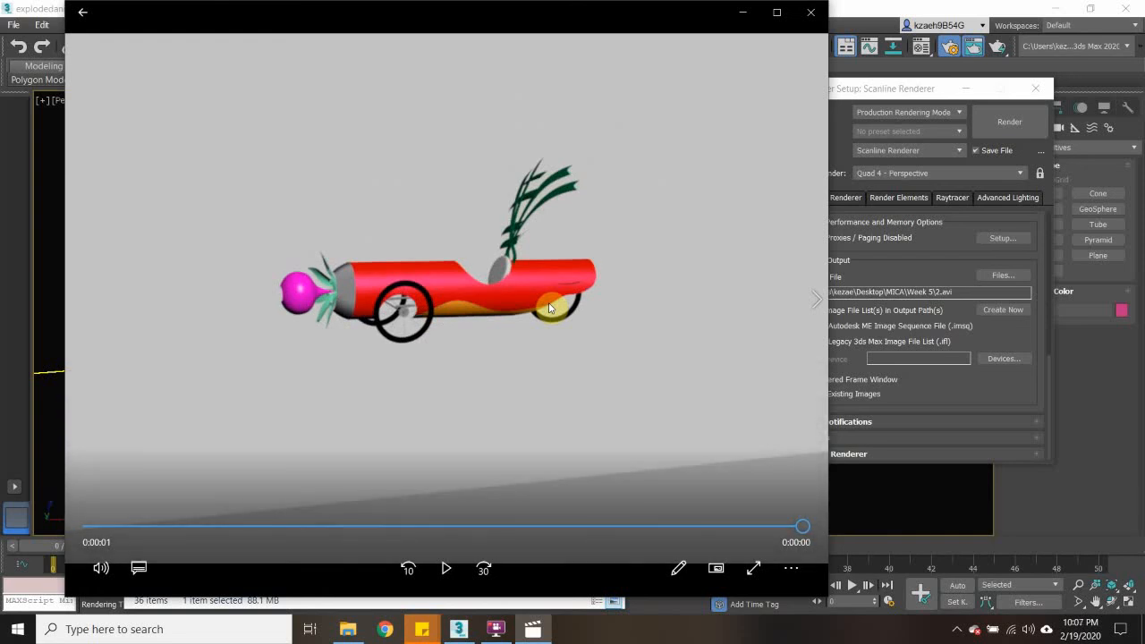
{"action": "left_click", "coordinate": [449, 569]}
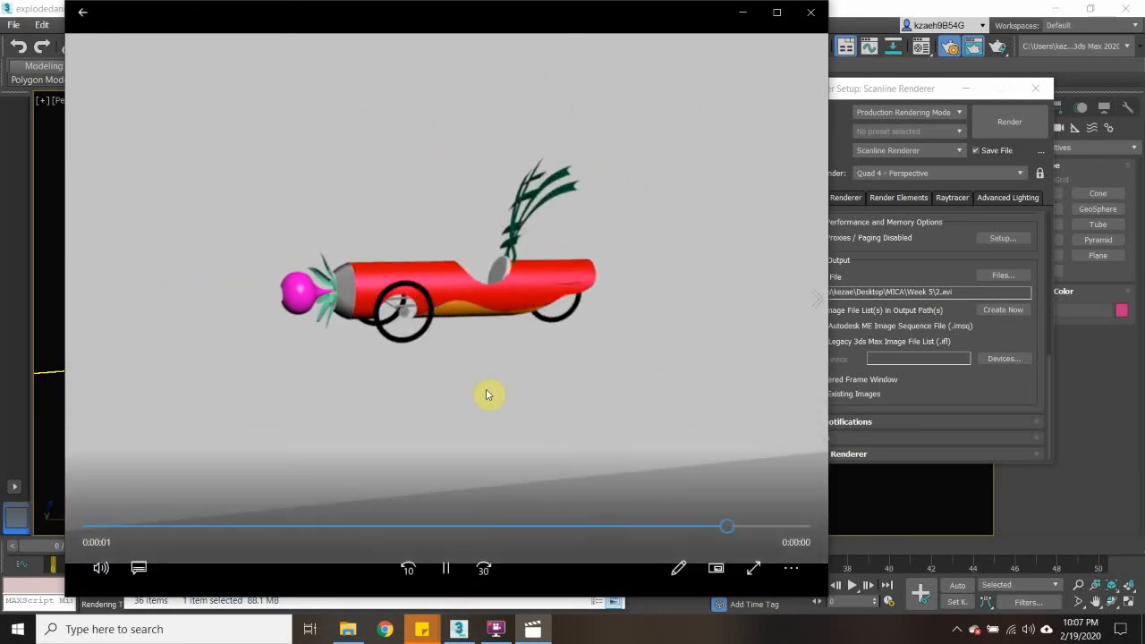
{"action": "left_click", "coordinate": [812, 12]}
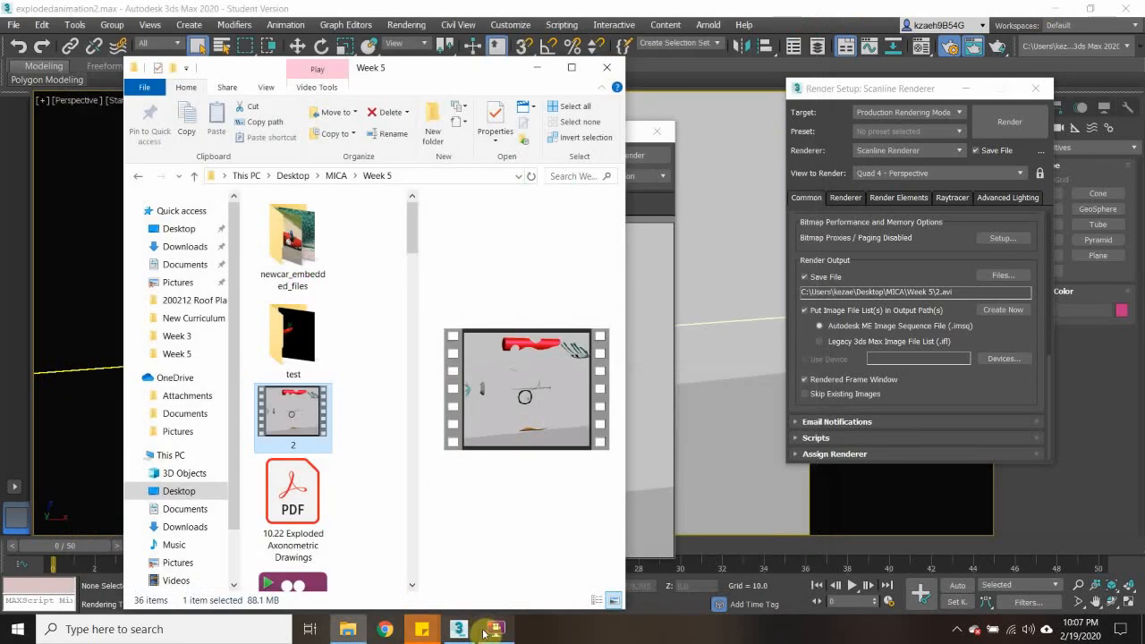